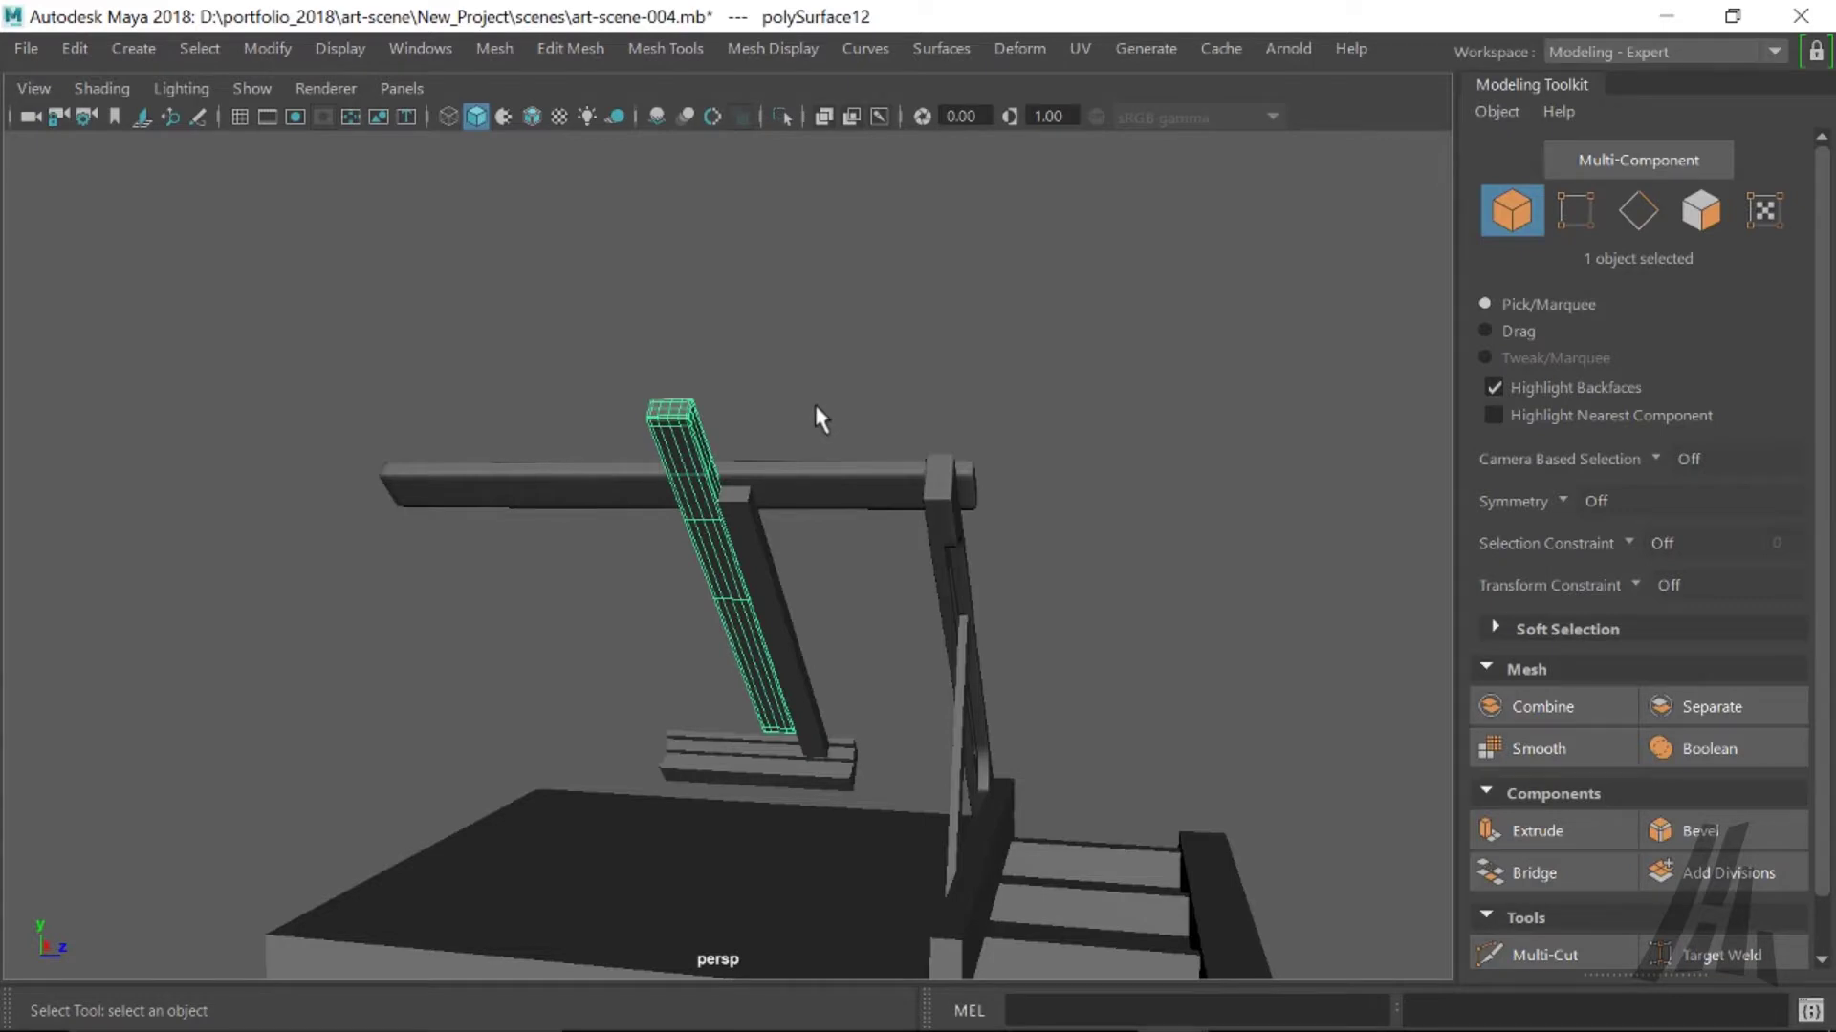
- Open the UV Editor and UV Toolkit for the selected leaning beam from the UV menu
{"action": "left_click", "coordinate": [1081, 50]}
{"action": "left_click", "coordinate": [1109, 95]}
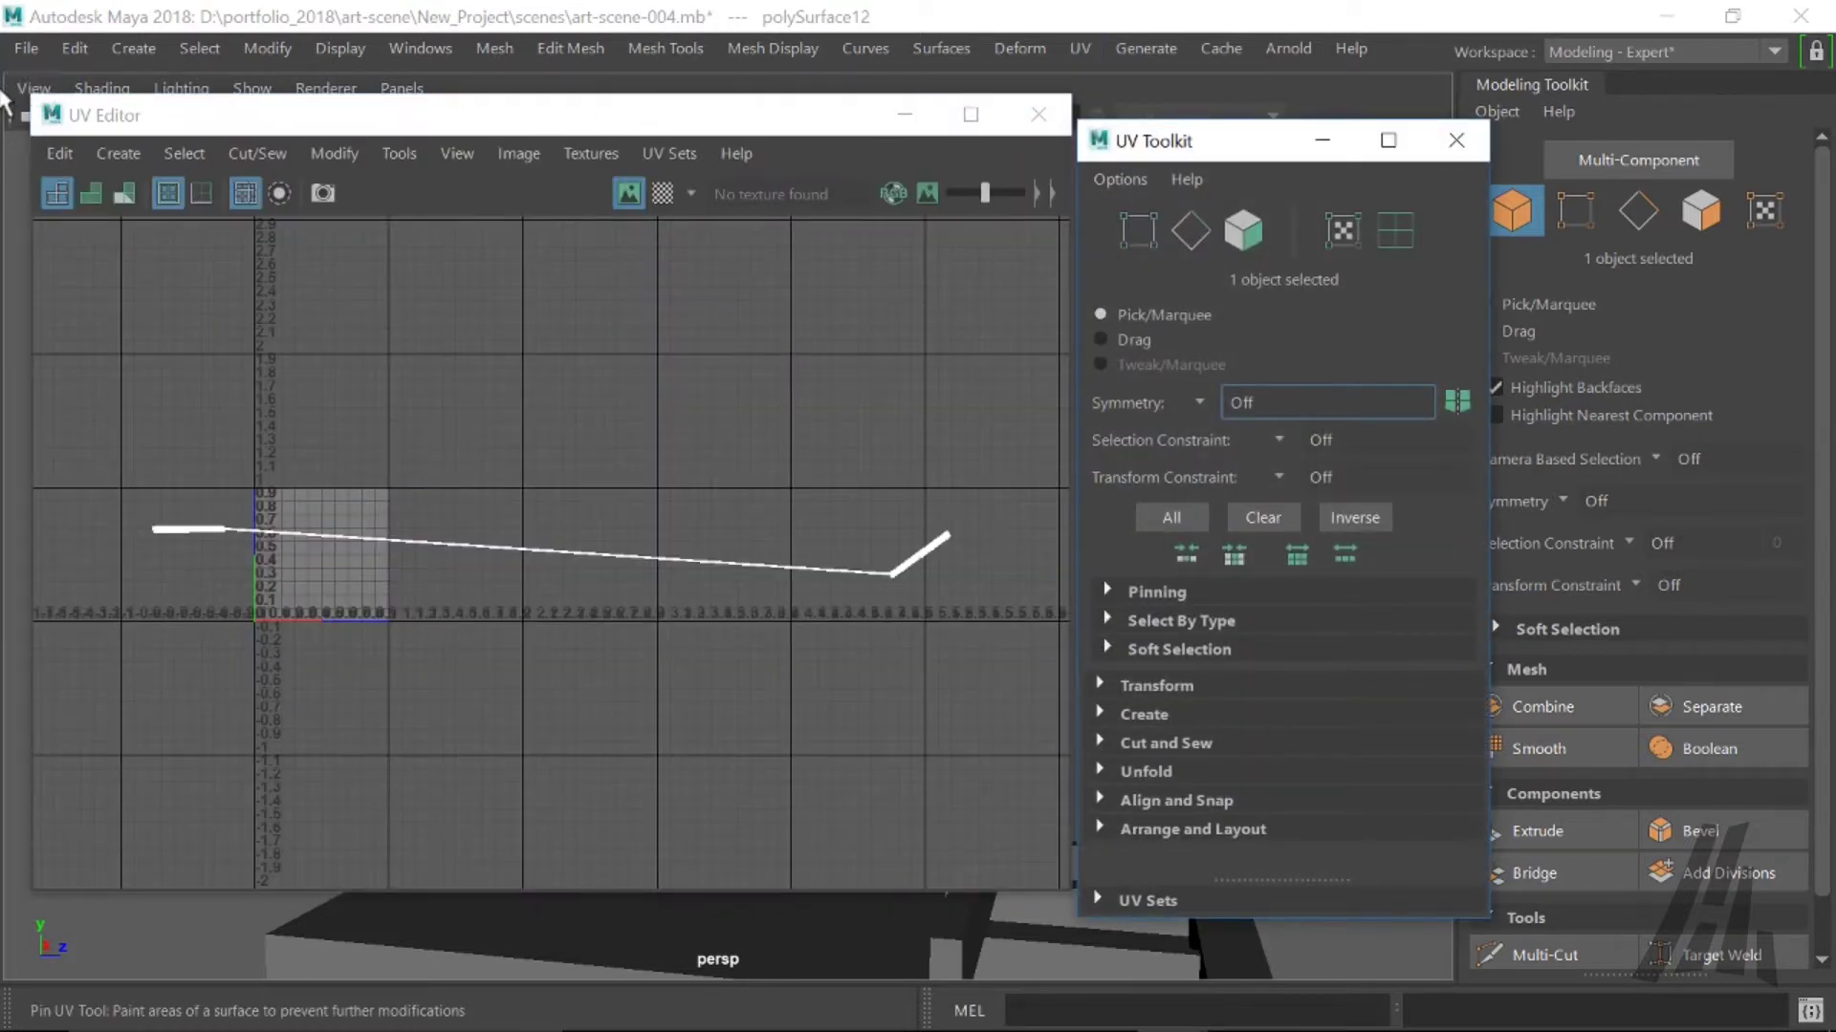
- Shrink the UV Editor, frame the 0–1 tile, move it top-left and close the UV Toolkit
{"action": "left_click_drag", "start_coordinate": [30, 95], "coordinate": [548, 277]}
{"action": "scroll", "coordinate": [656, 545], "scroll_direction": "up", "scroll_amount": 5}
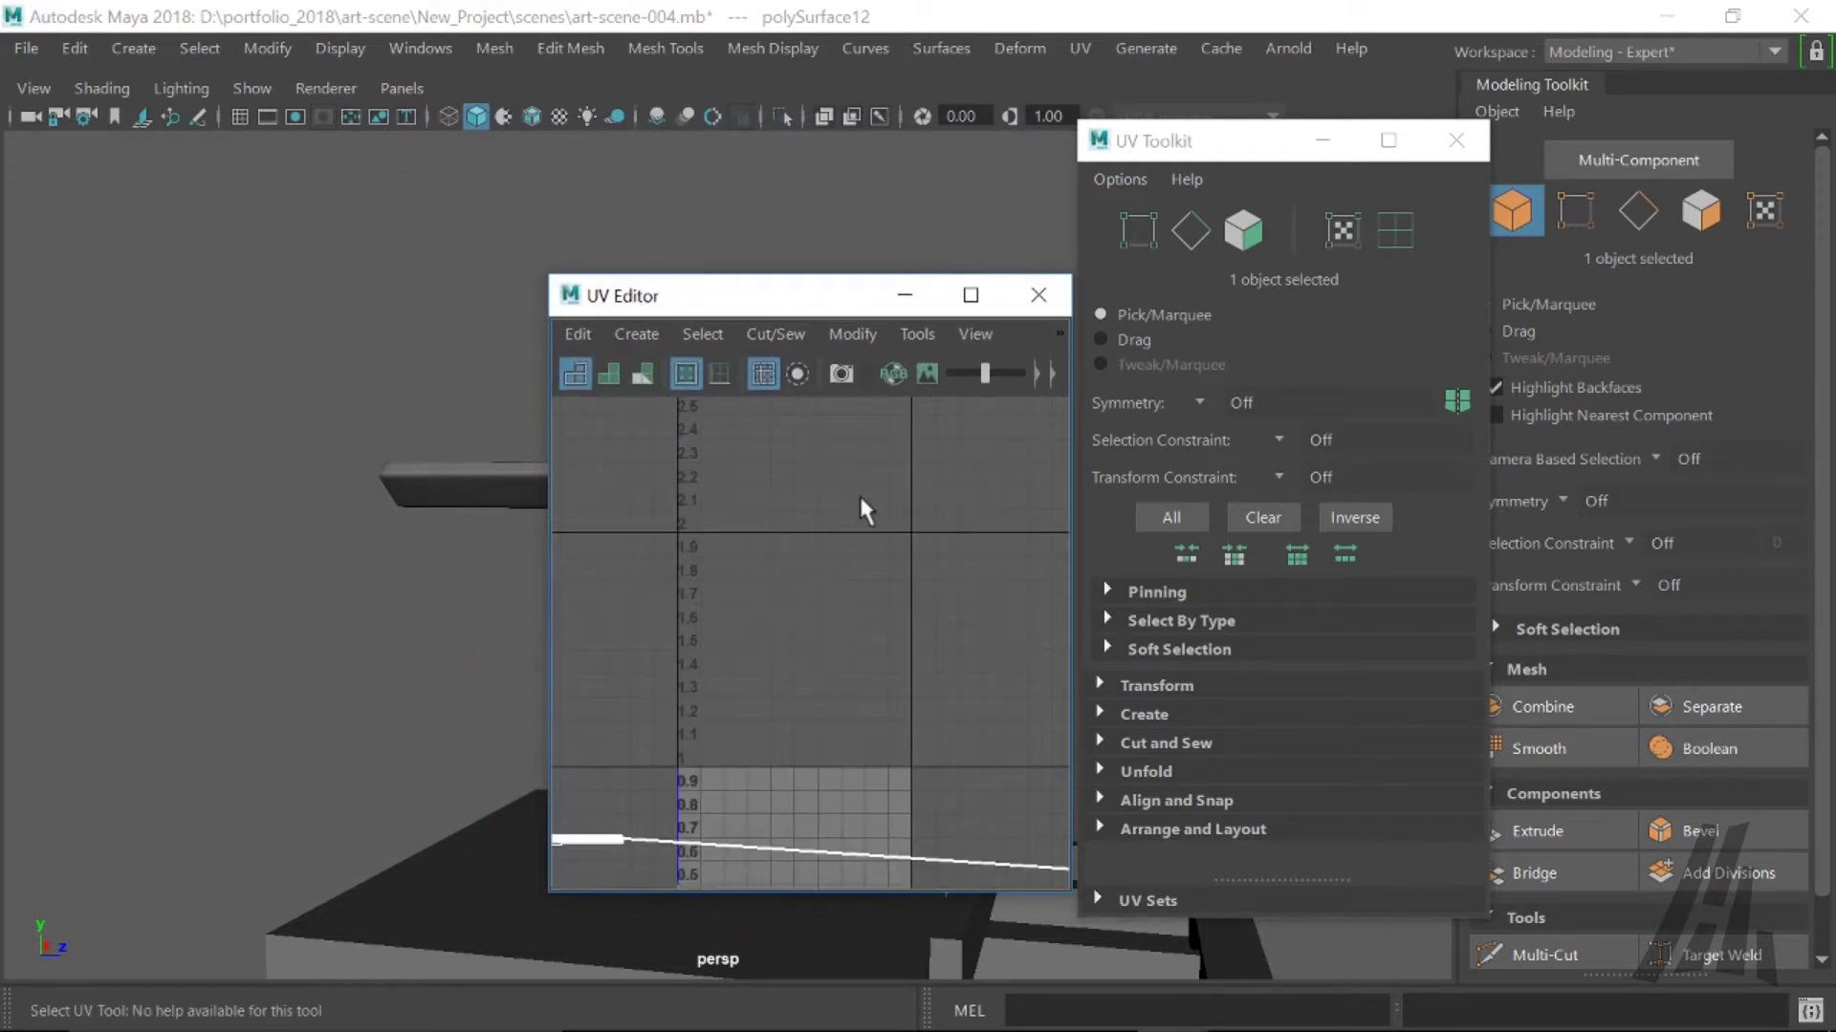
{"action": "scroll", "coordinate": [841, 690], "scroll_direction": "up", "scroll_amount": 3}
{"action": "middle_click_drag", "start_coordinate": [841, 690], "coordinate": [823, 410], "text": "alt"}
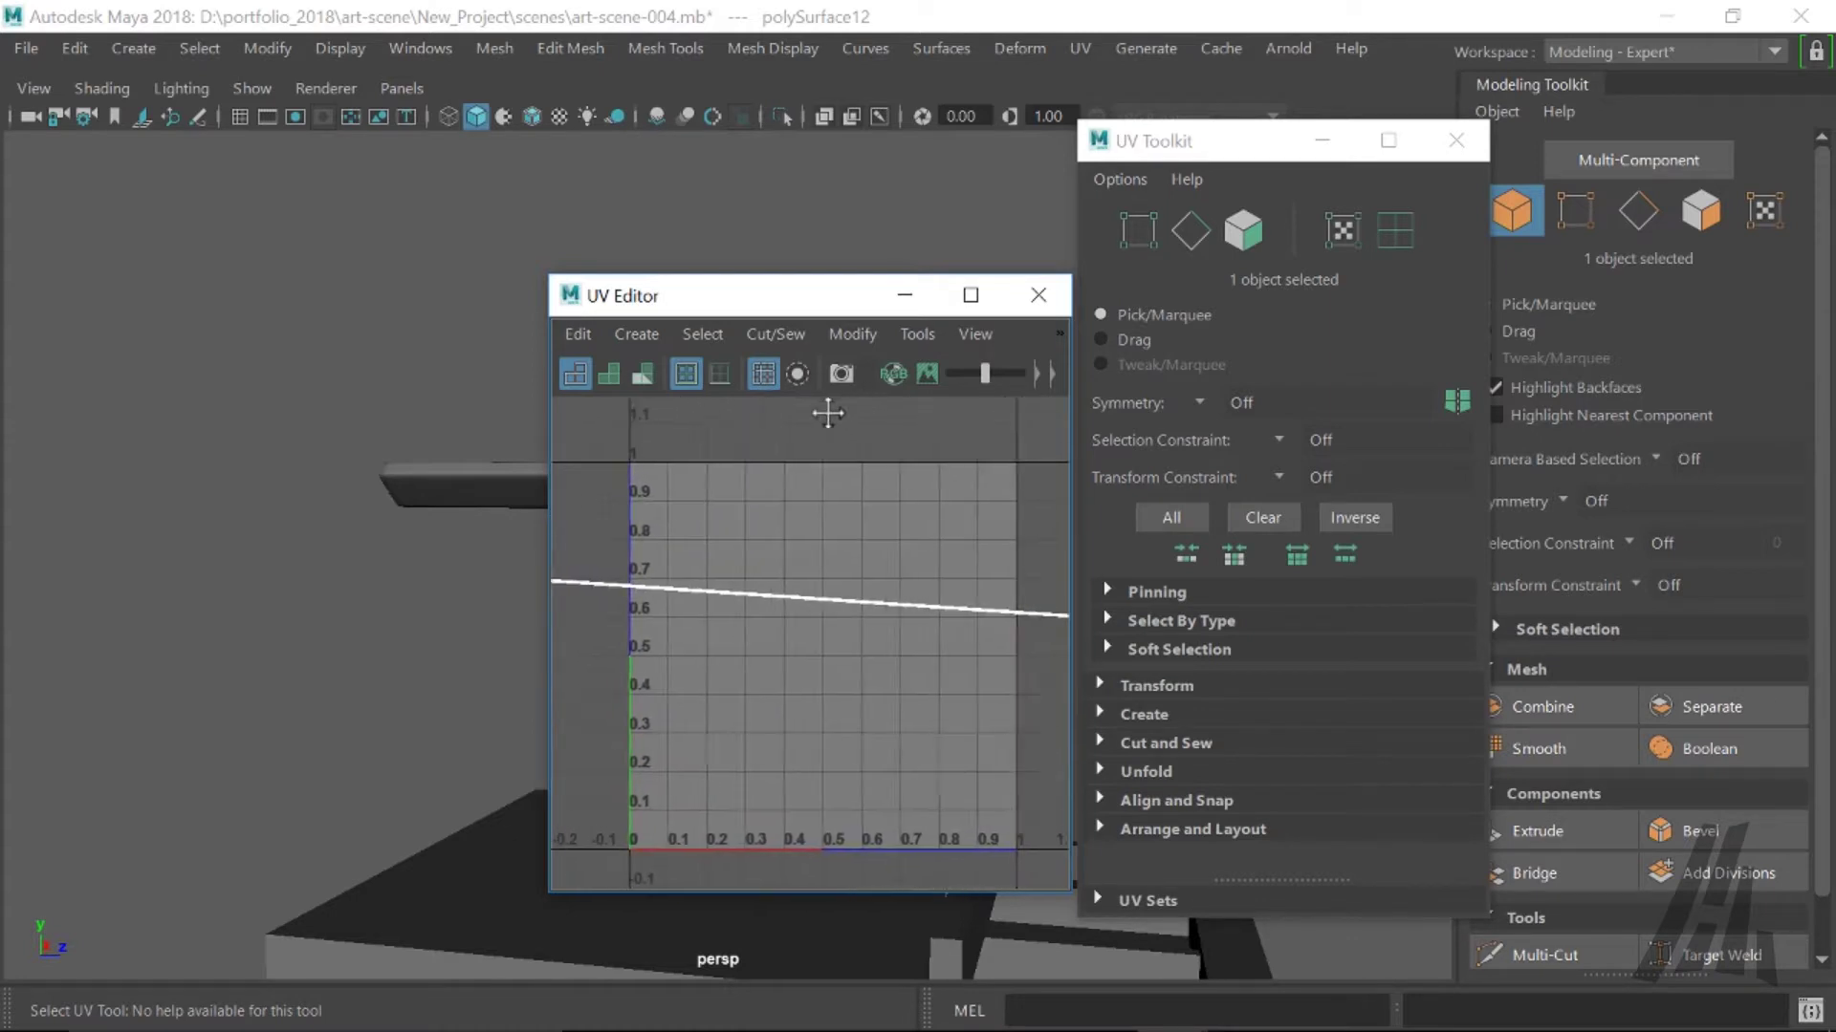
{"action": "left_click_drag", "start_coordinate": [795, 303], "coordinate": [1546, 256]}
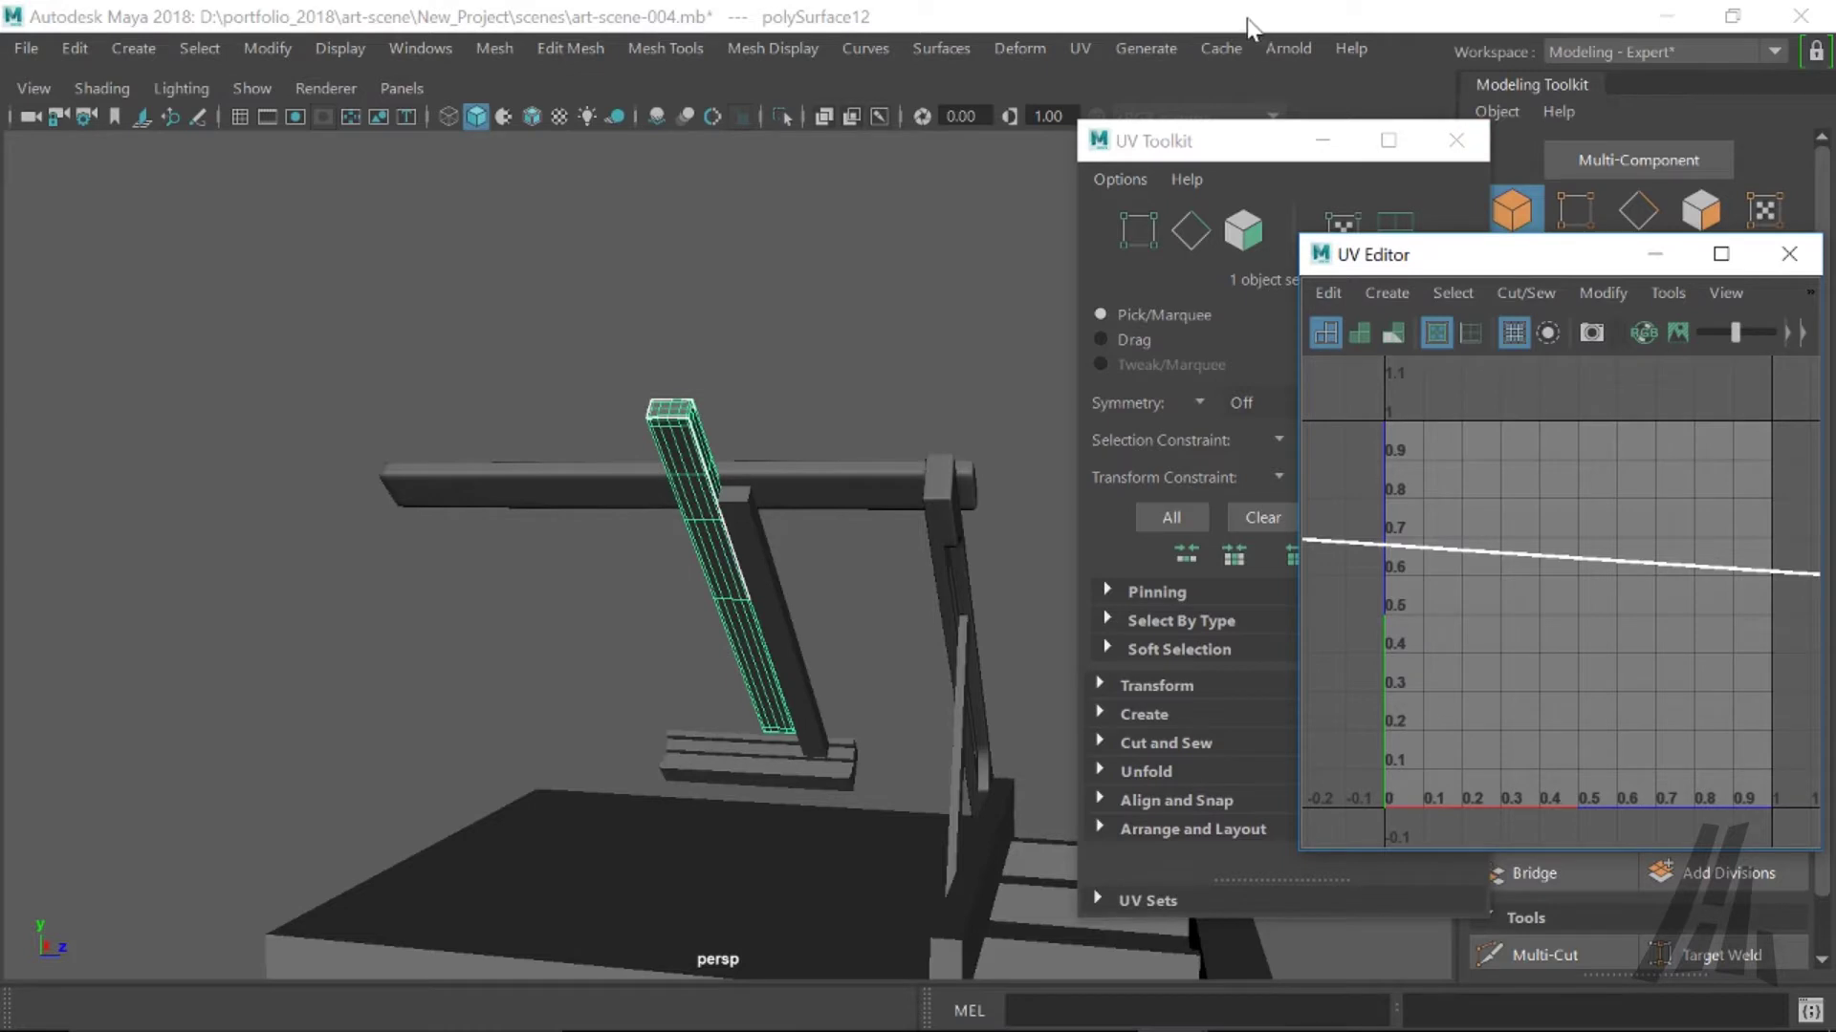
{"action": "left_click_drag", "start_coordinate": [1459, 267], "coordinate": [187, 105]}
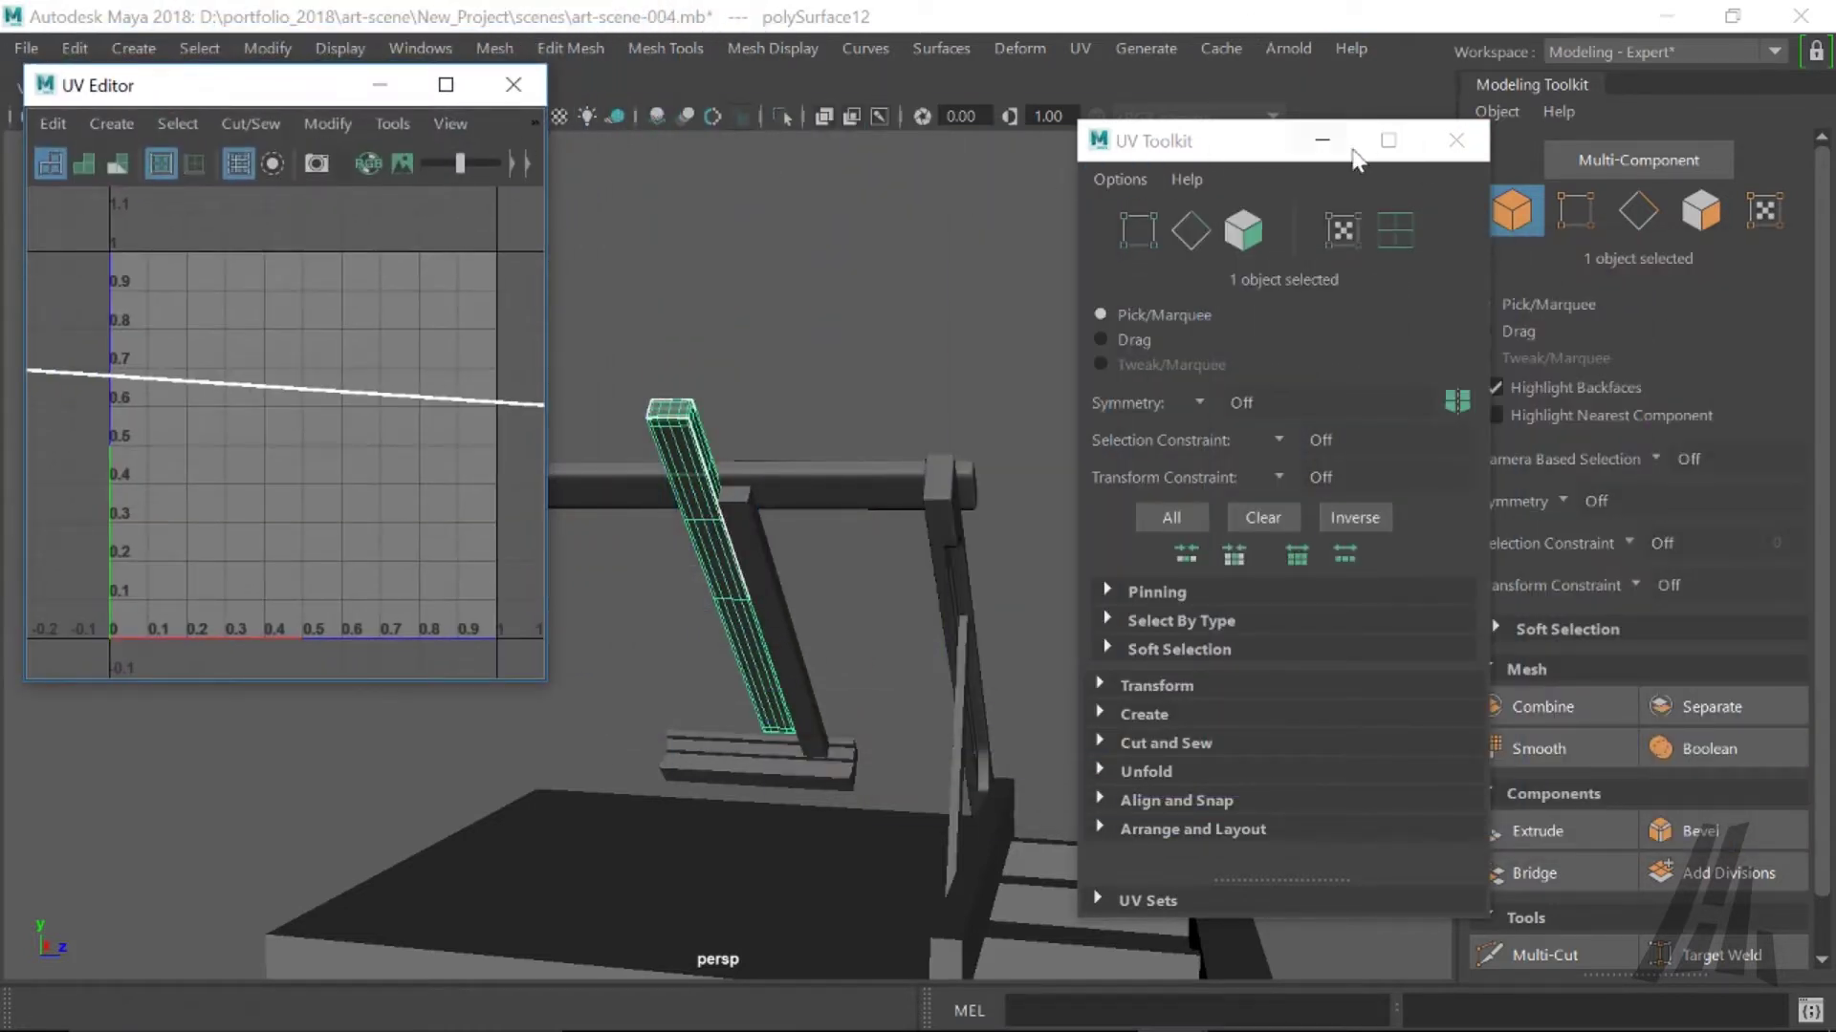
{"action": "left_click", "coordinate": [1455, 143]}
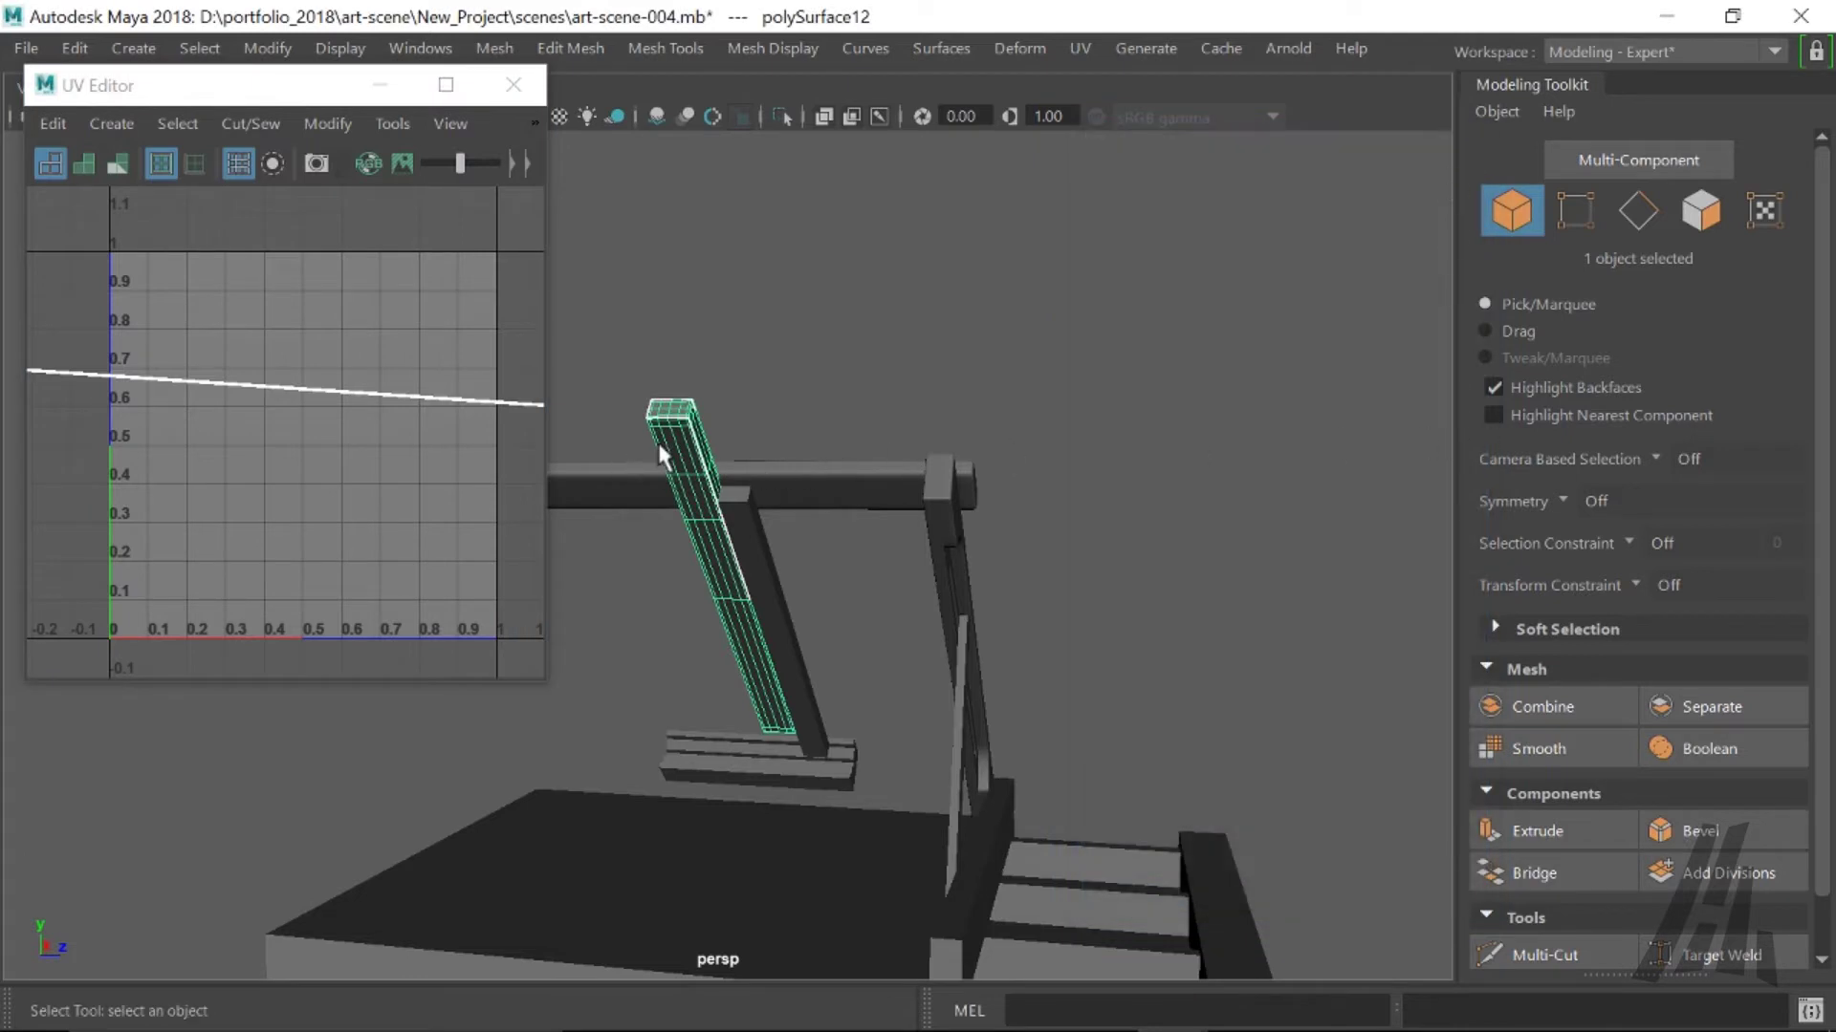
- Switch to face mode and select all 268 faces of the leaning beam
{"action": "right_click_drag", "start_coordinate": [707, 444], "coordinate": [710, 301]}
{"action": "mouse_move", "coordinate": [702, 440]}
{"action": "left_mouse_down"}
{"action": "mouse_move", "coordinate": [705, 410]}
{"action": "mouse_move", "coordinate": [706, 444]}
{"action": "mouse_move", "coordinate": [810, 413]}
{"action": "mouse_move", "coordinate": [683, 420]}
{"action": "left_mouse_up"}
{"action": "middle_click_drag", "start_coordinate": [683, 420], "coordinate": [1157, 464], "text": "alt"}
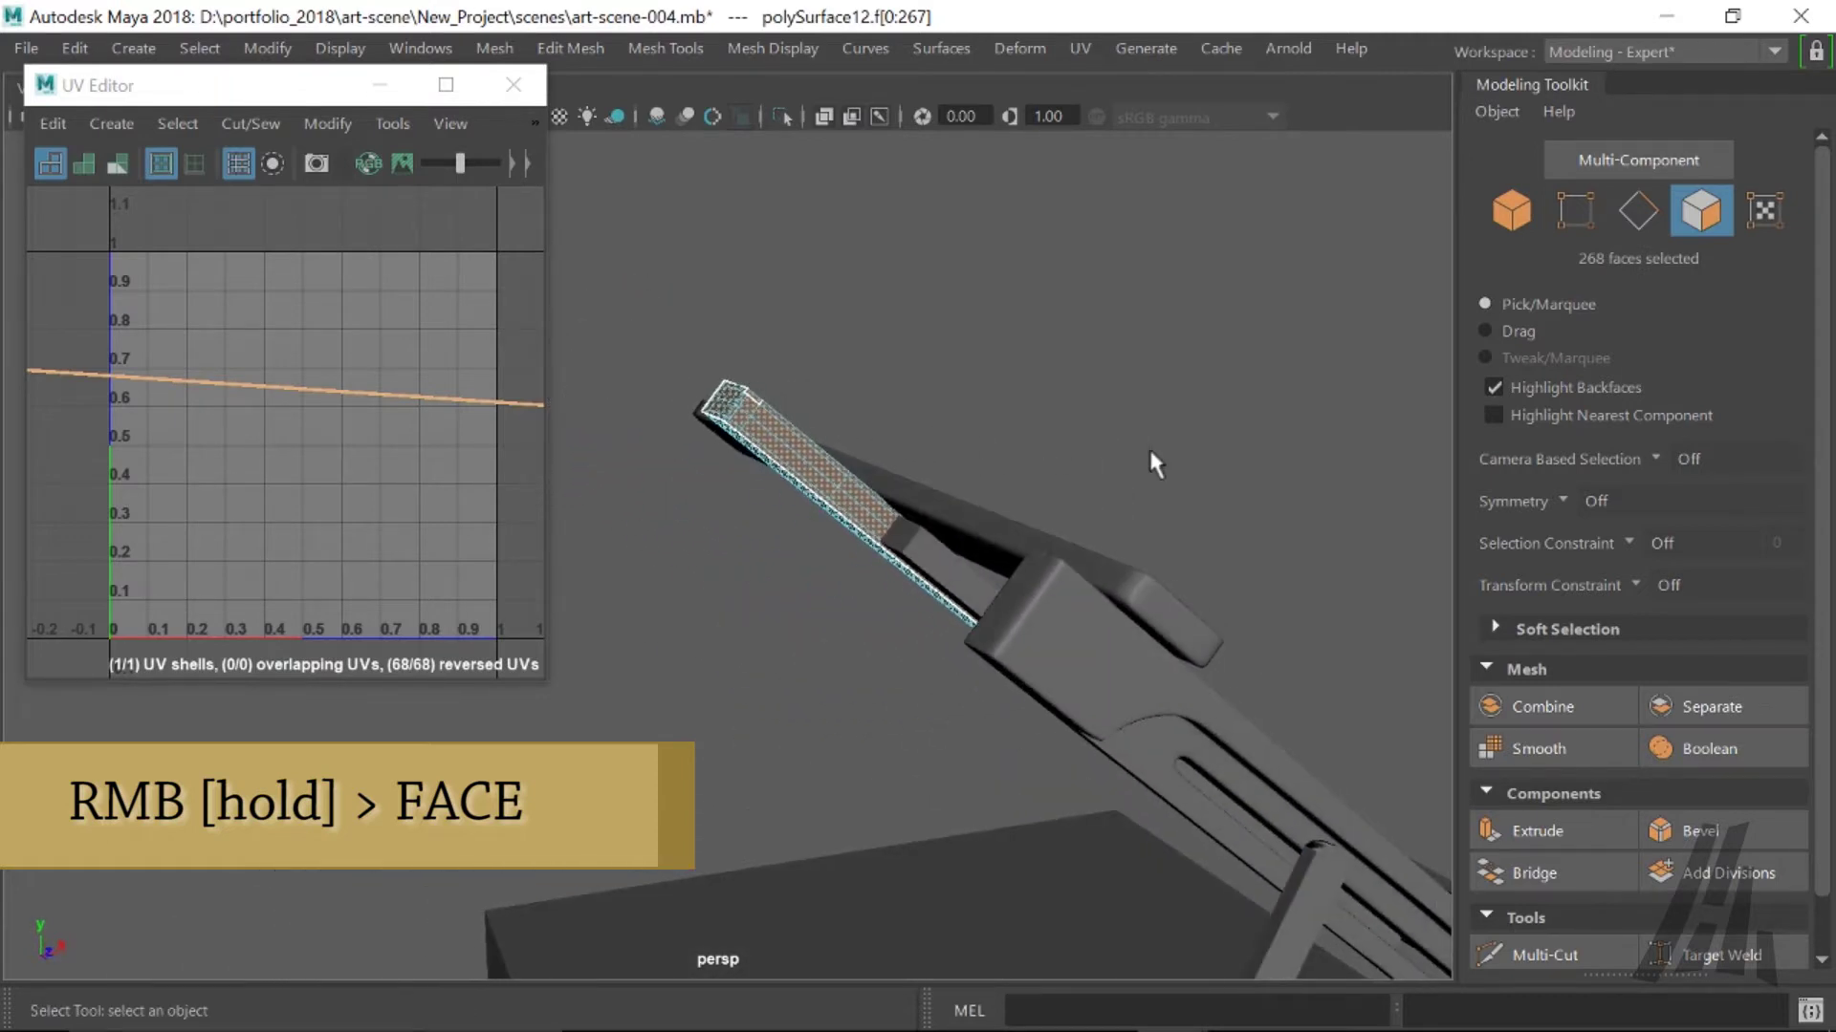
- Set Camera Based Selection to On and Selection Constraint to Angle in the Modeling Toolkit
{"action": "left_click", "coordinate": [1660, 459]}
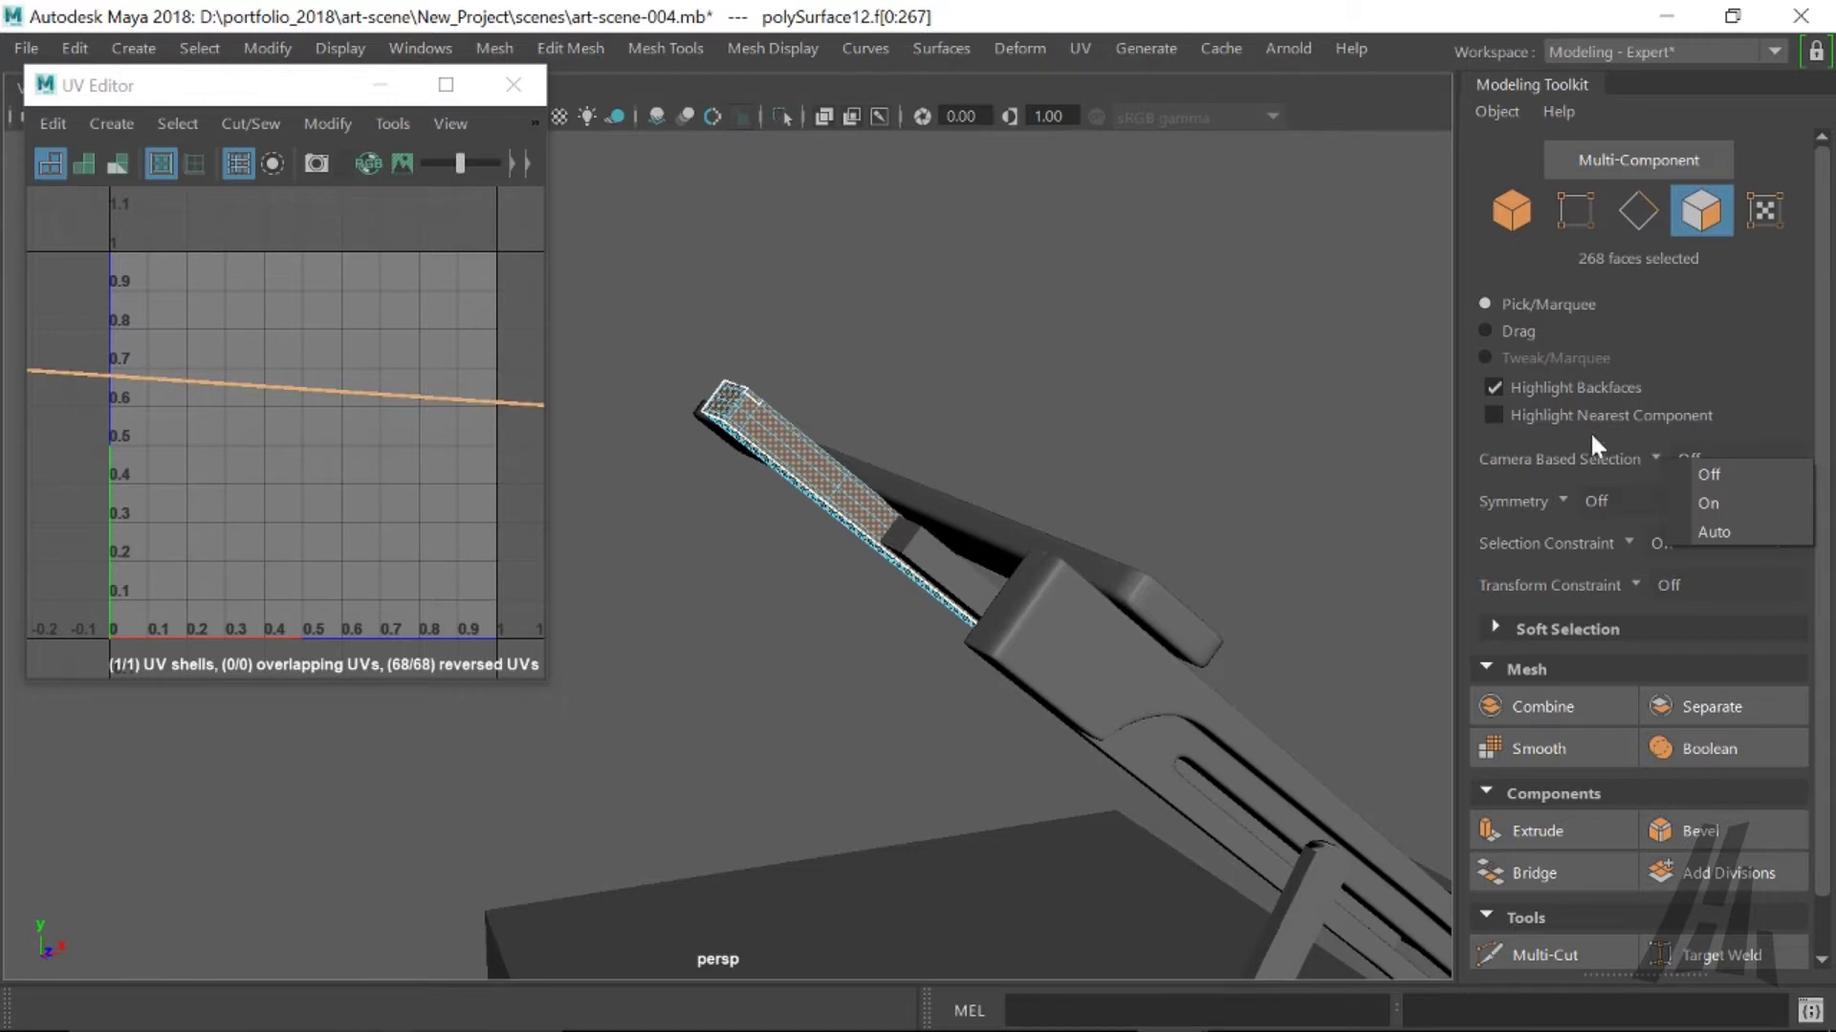
{"action": "left_click", "coordinate": [1535, 358]}
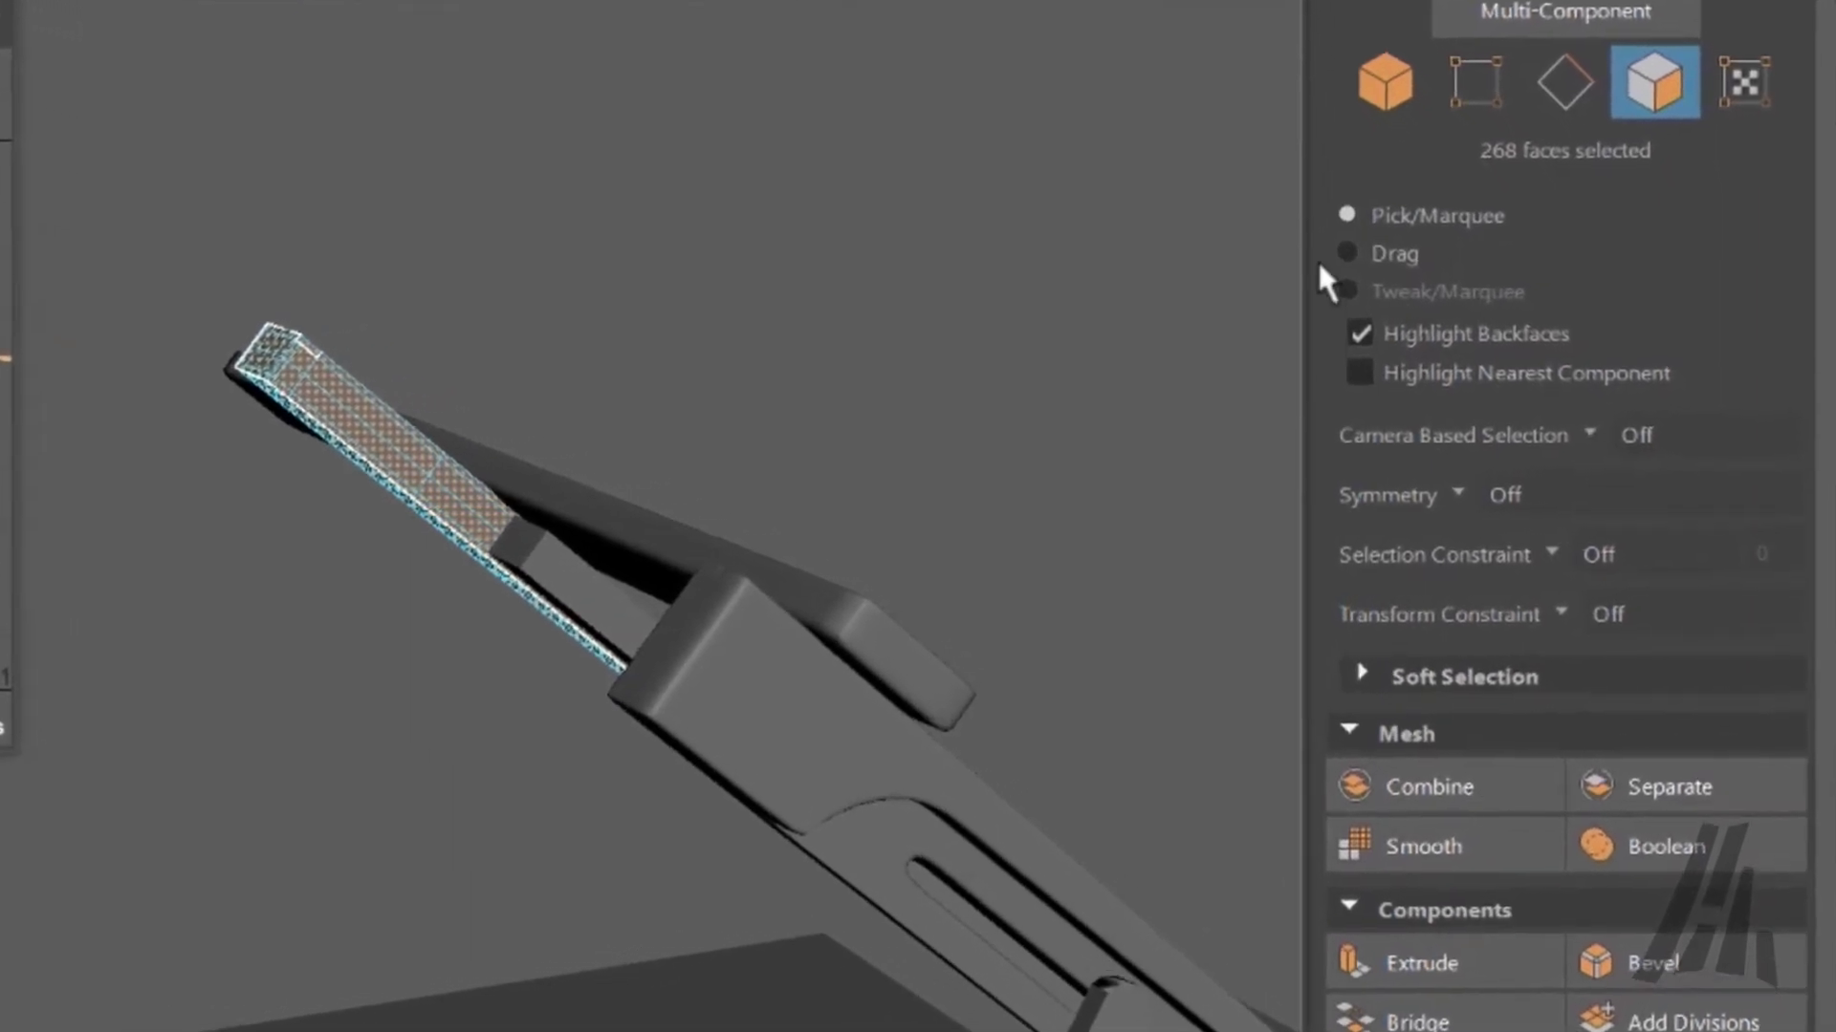
{"action": "left_click", "coordinate": [1588, 433]}
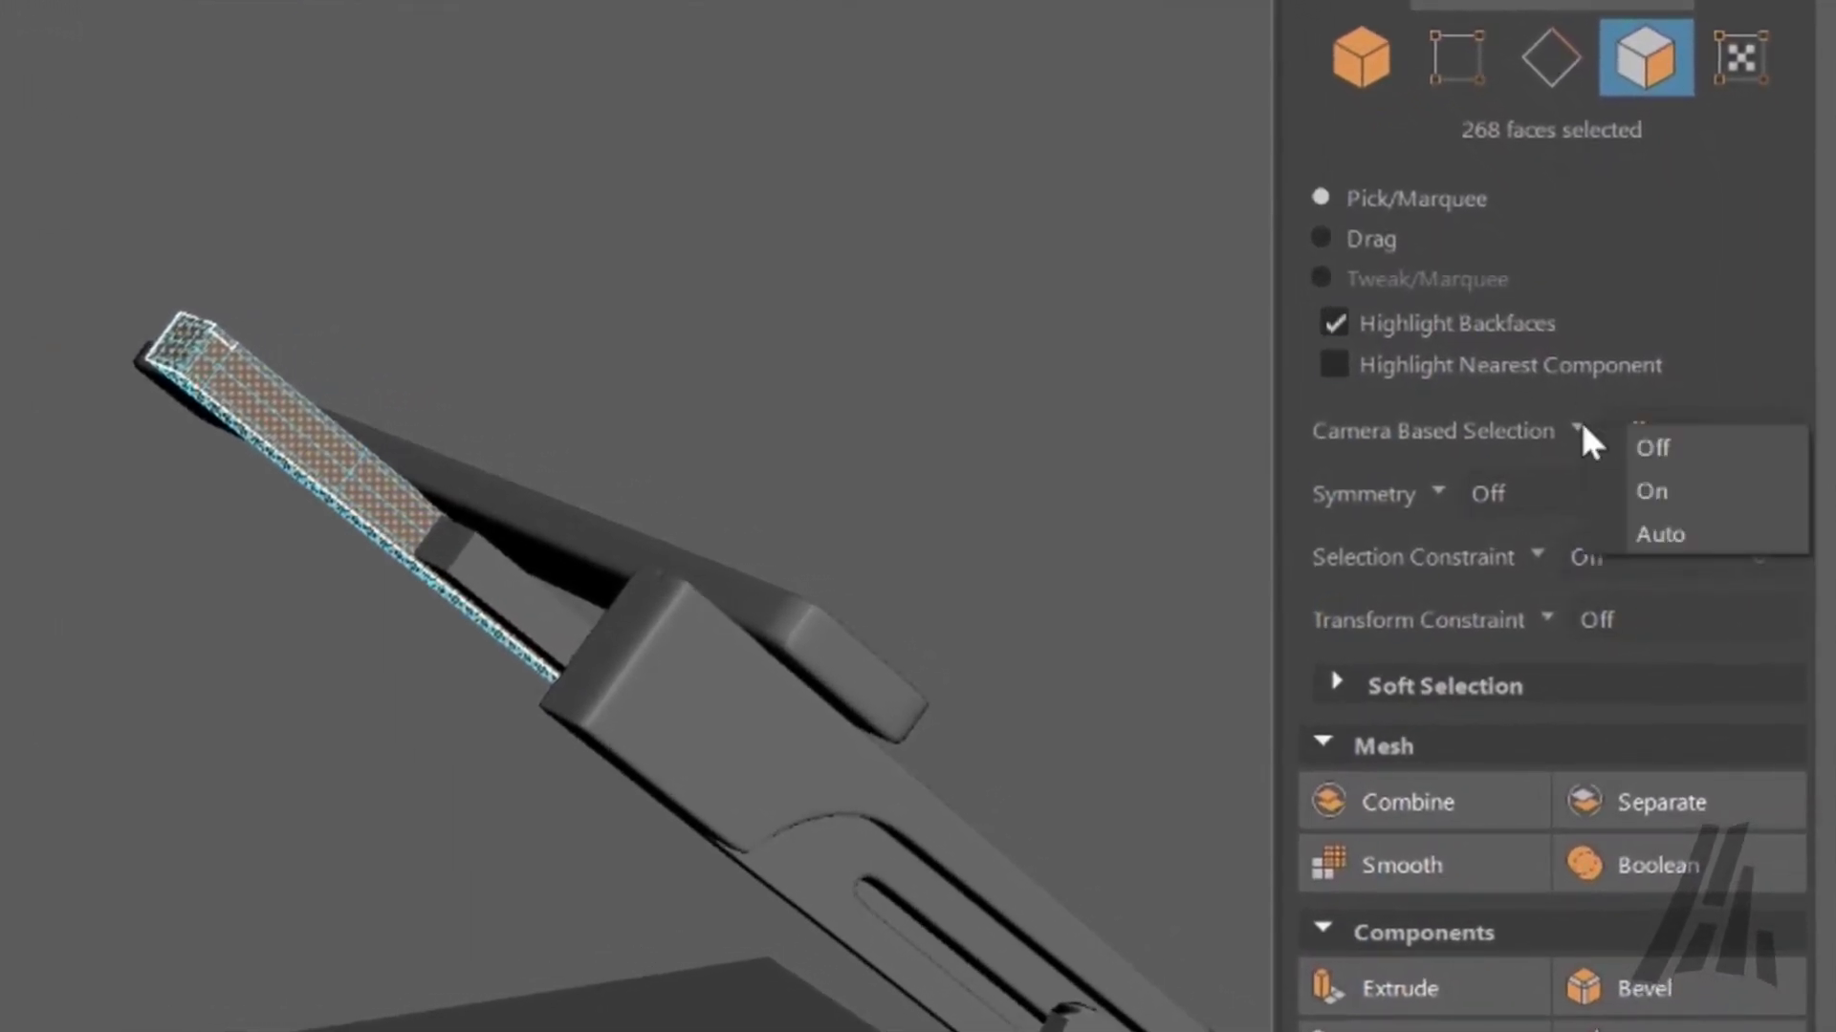
{"action": "left_click", "coordinate": [1648, 492]}
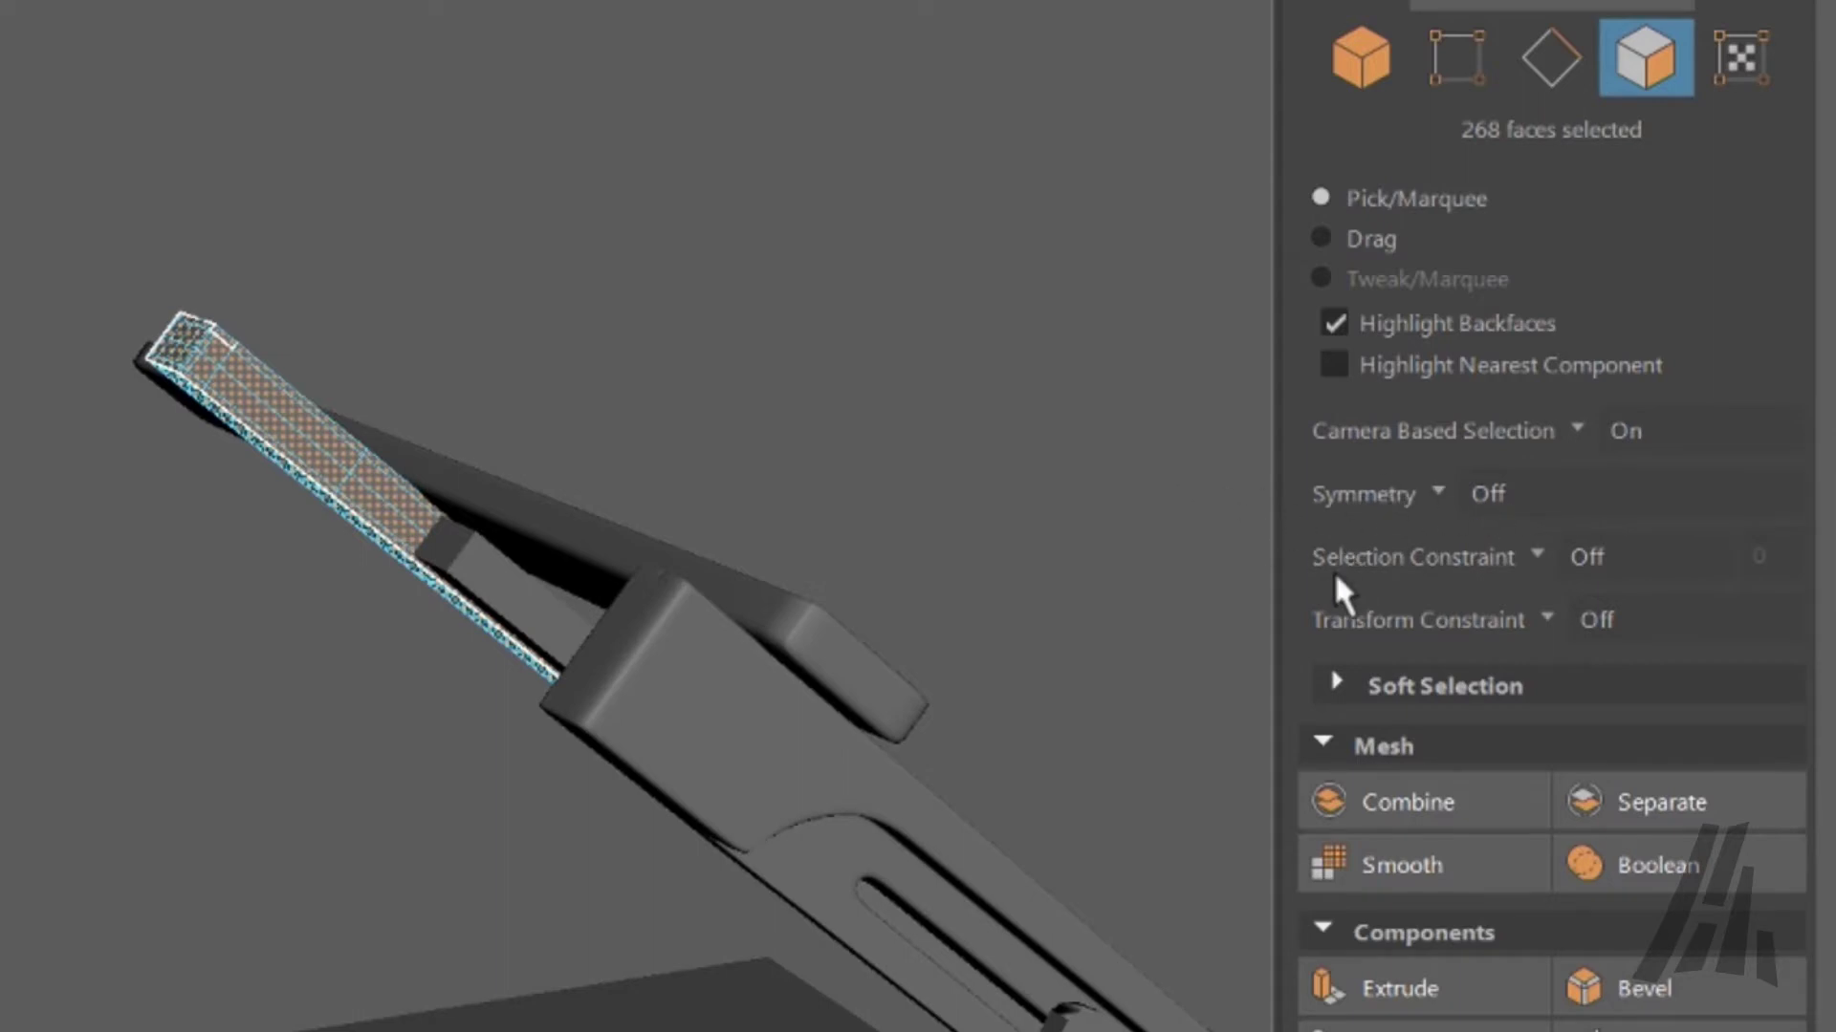
{"action": "left_click", "coordinate": [1537, 562]}
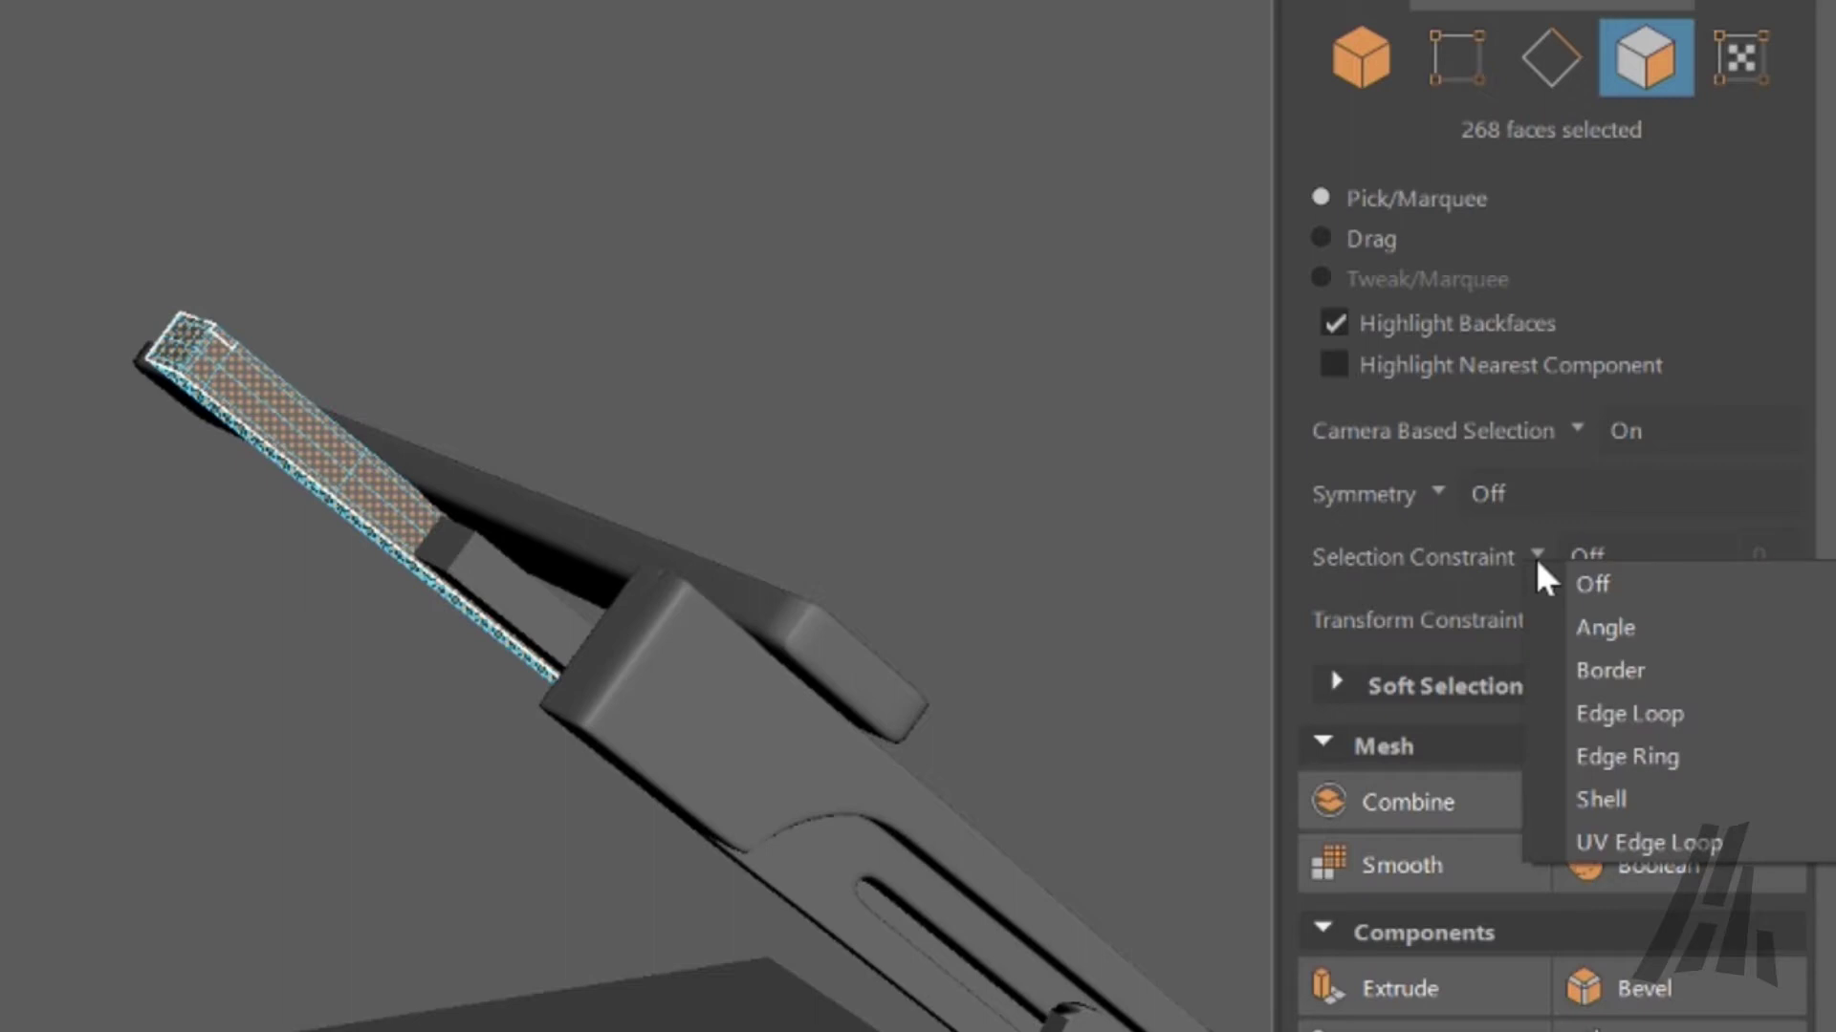
{"action": "left_click", "coordinate": [1606, 627]}
{"action": "left_click_drag", "start_coordinate": [877, 392], "coordinate": [795, 348], "text": "alt"}
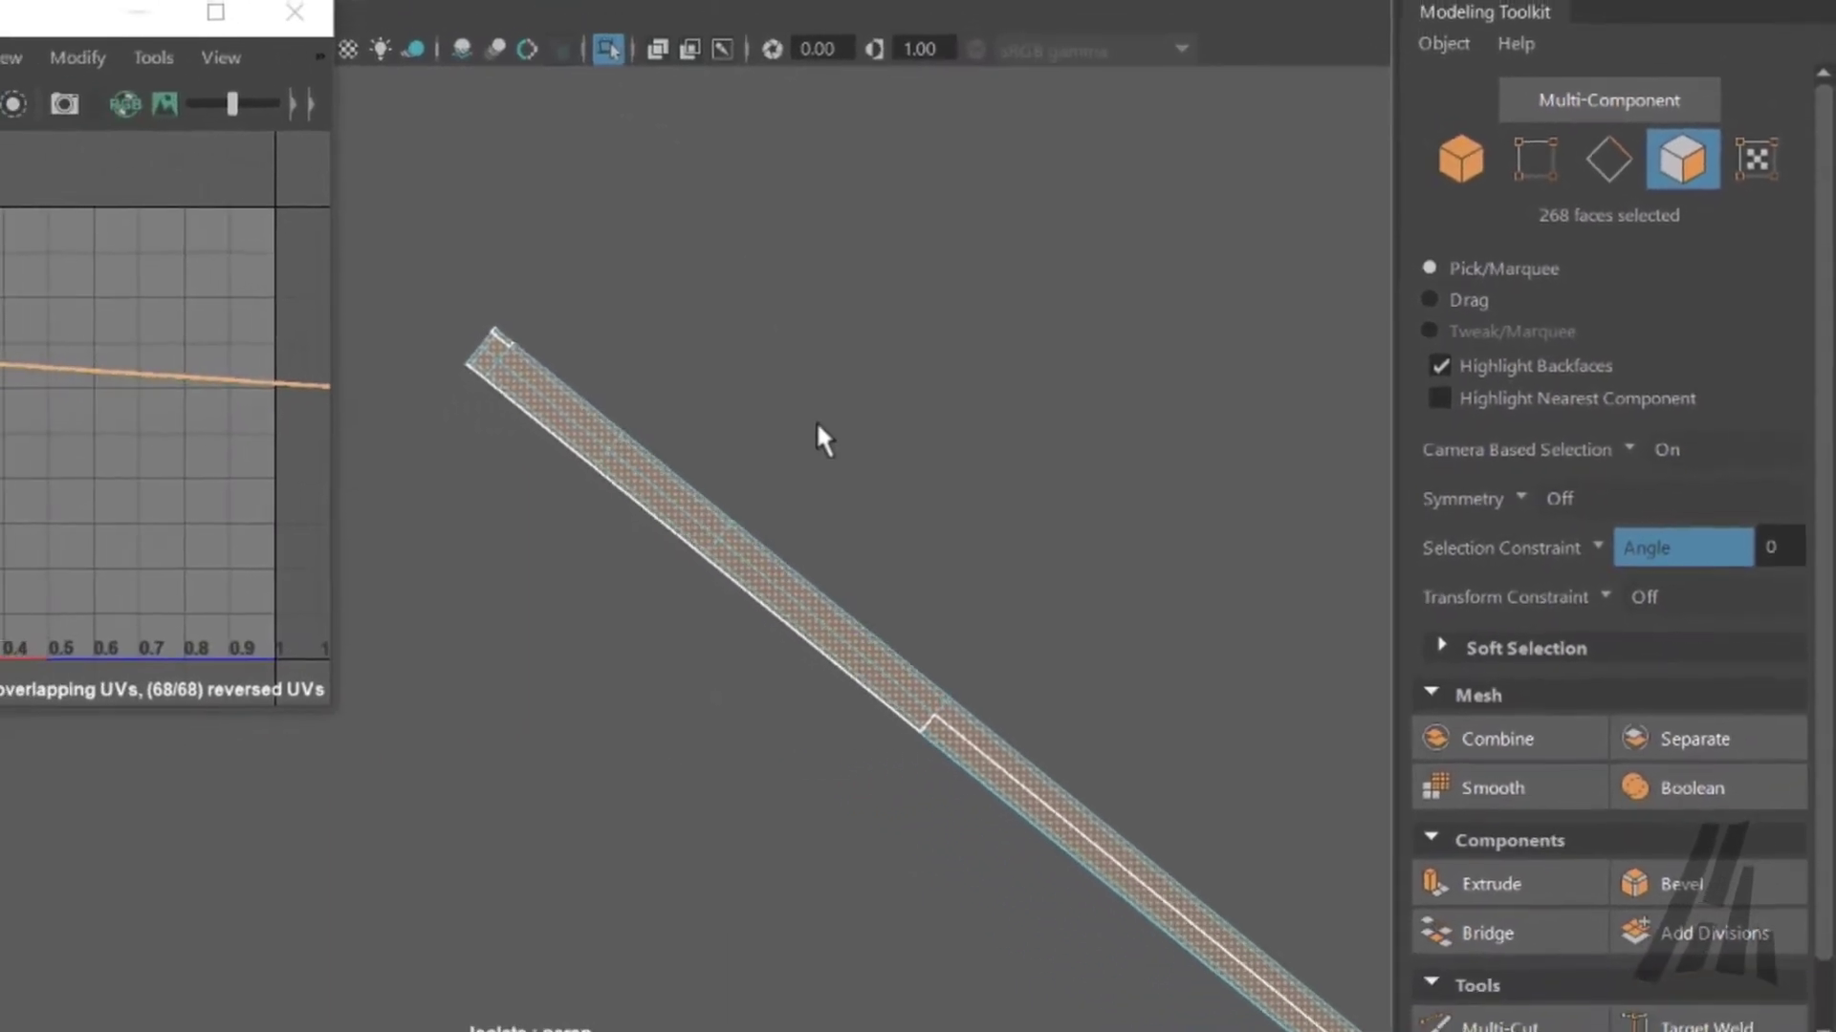
{"action": "key", "text": "space"}
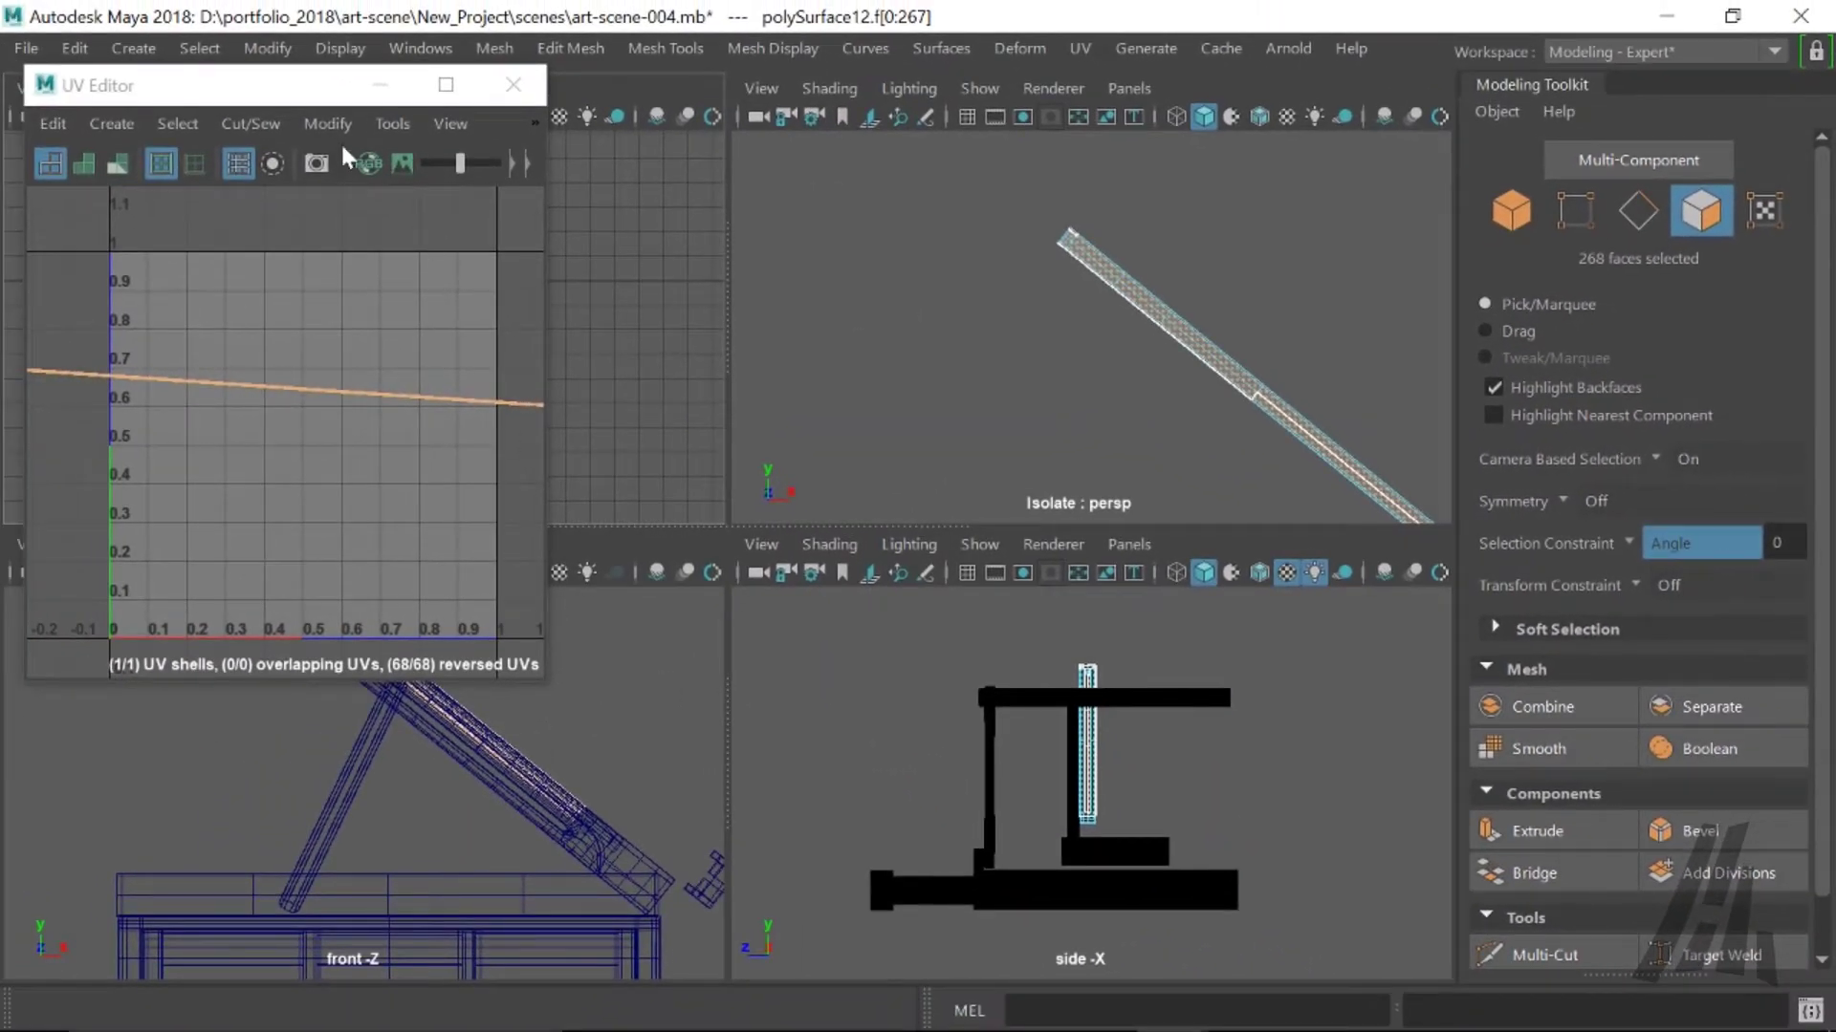
- Dock the UV Editor on the right and isolate the beam's faces in the perspective view
{"action": "left_click_drag", "start_coordinate": [304, 101], "coordinate": [1735, 442]}
{"action": "key", "text": "space"}
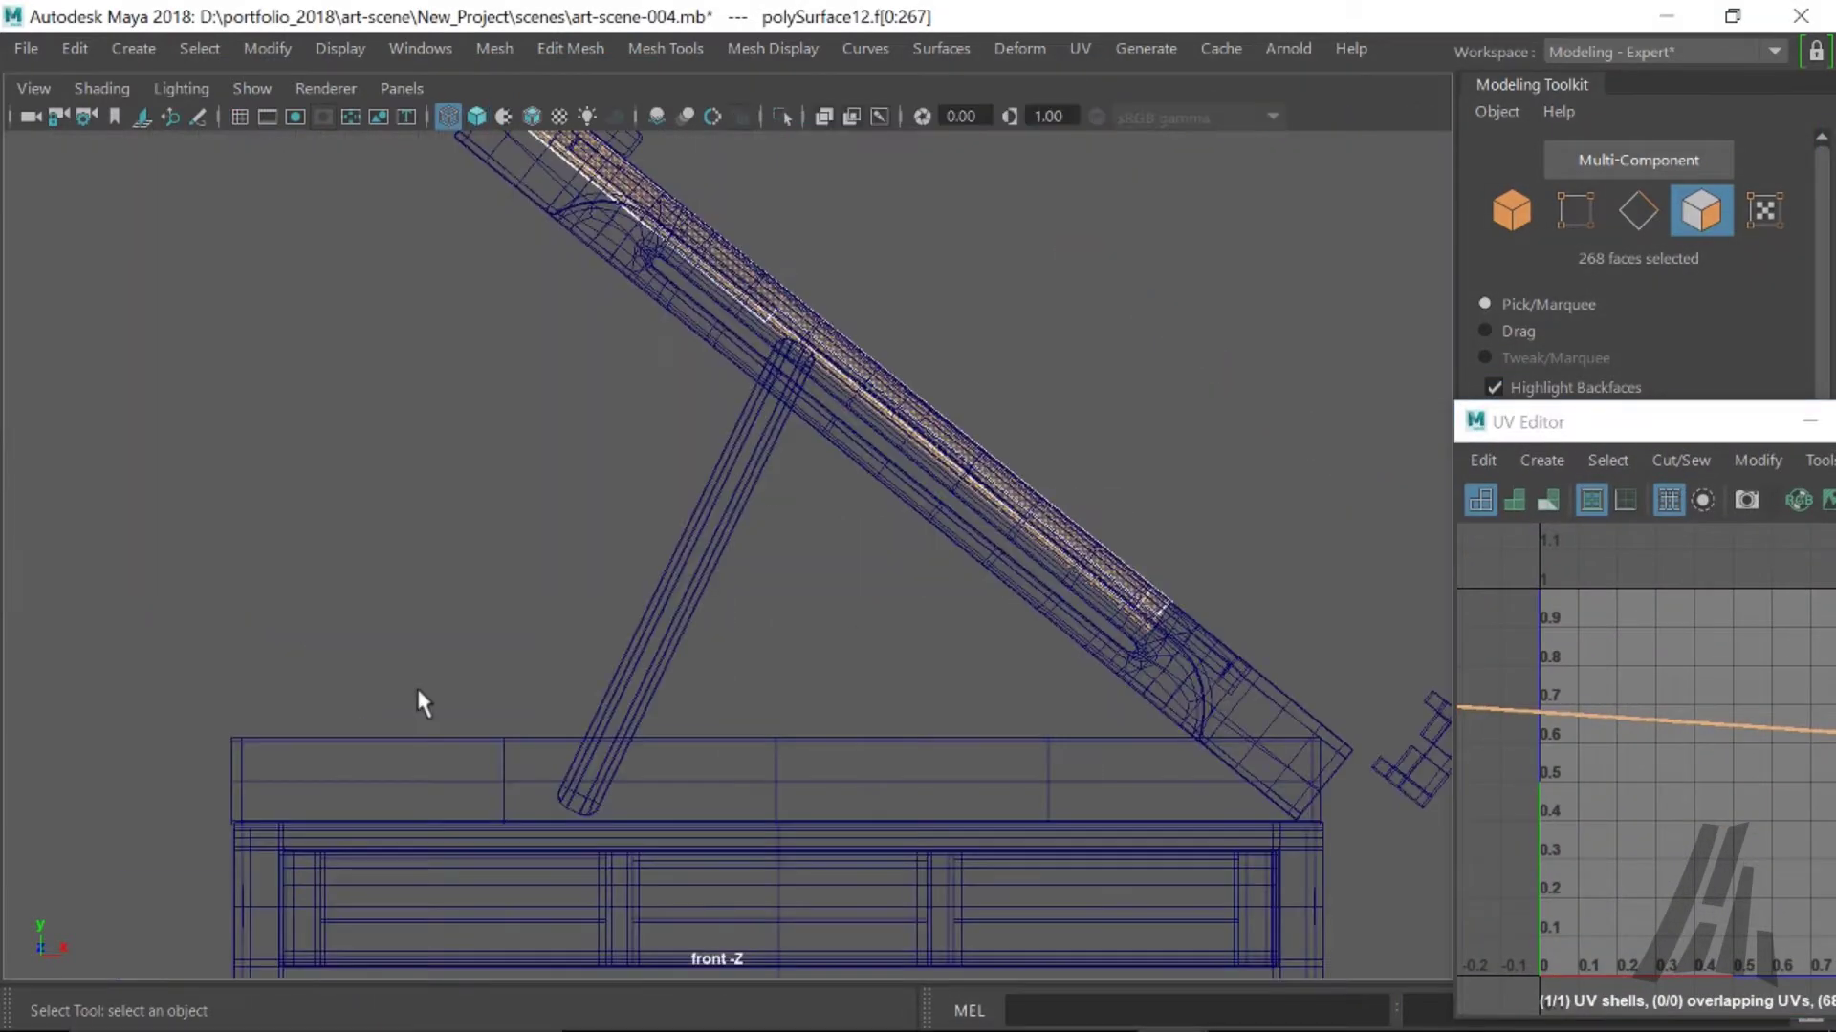
{"action": "scroll", "coordinate": [445, 674], "scroll_direction": "down", "scroll_amount": 3}
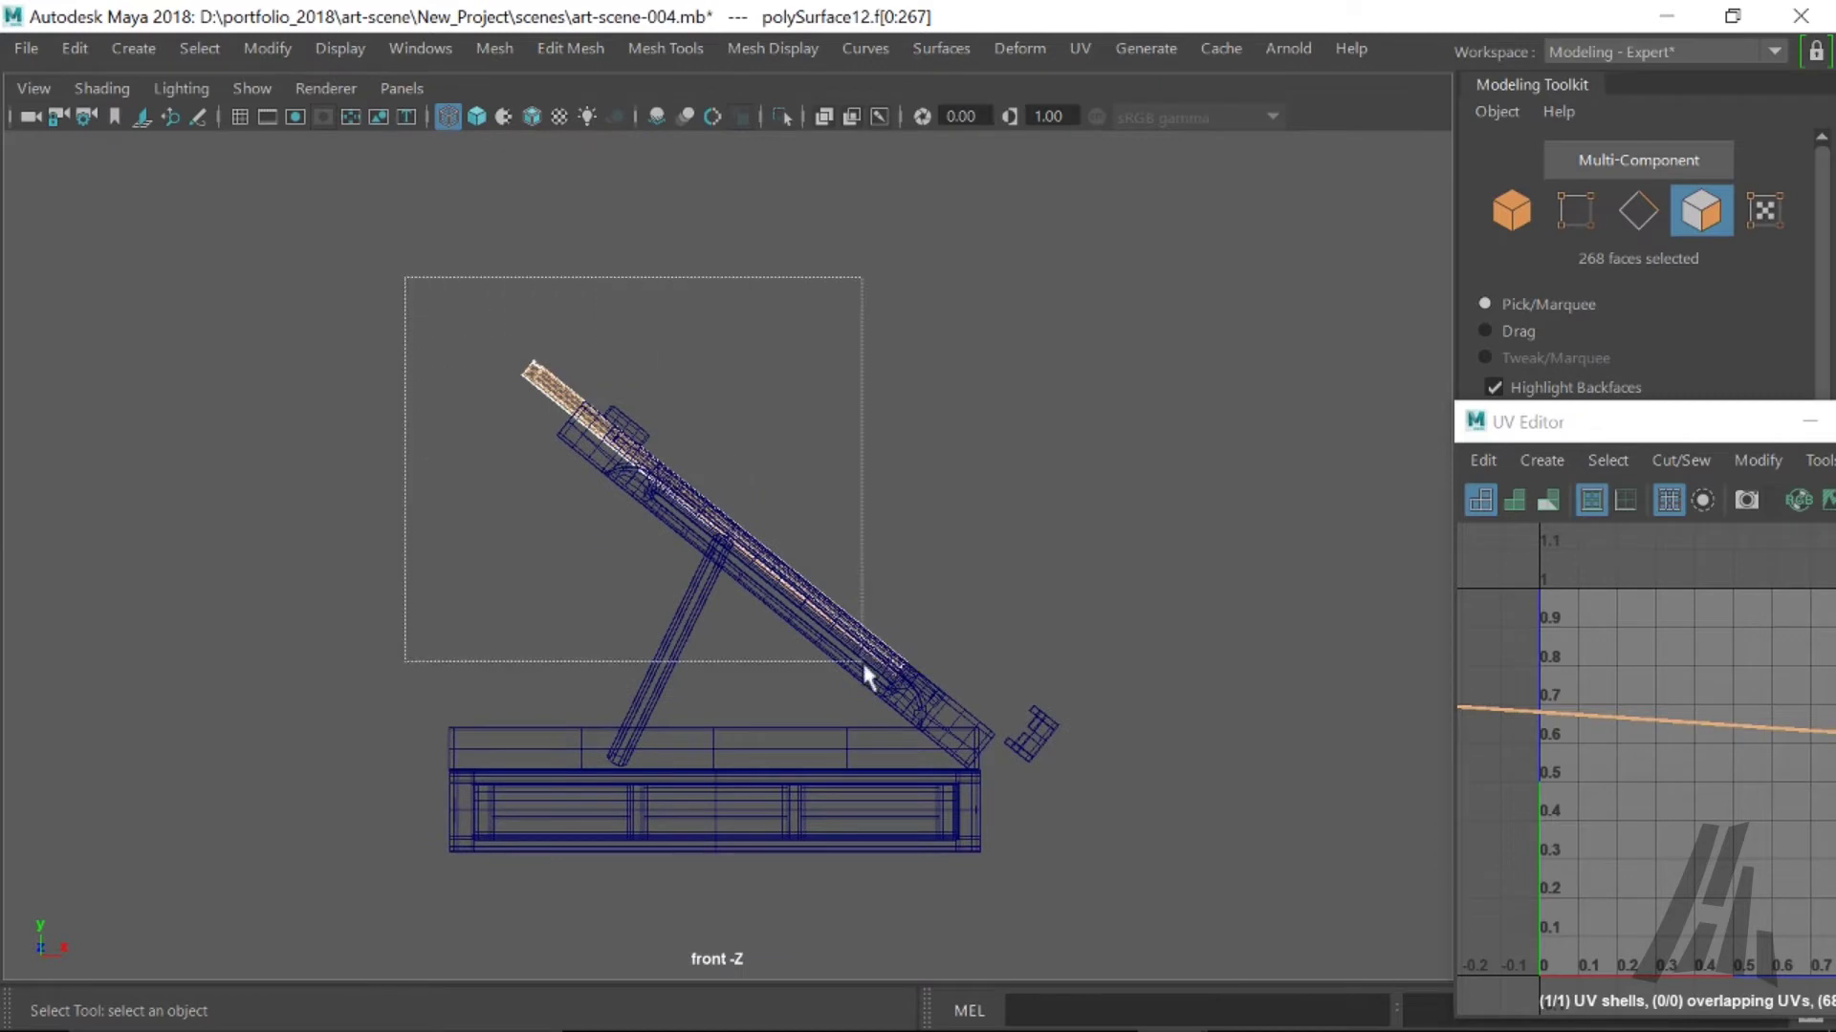
{"action": "key", "text": "space"}
{"action": "key", "text": "space"}
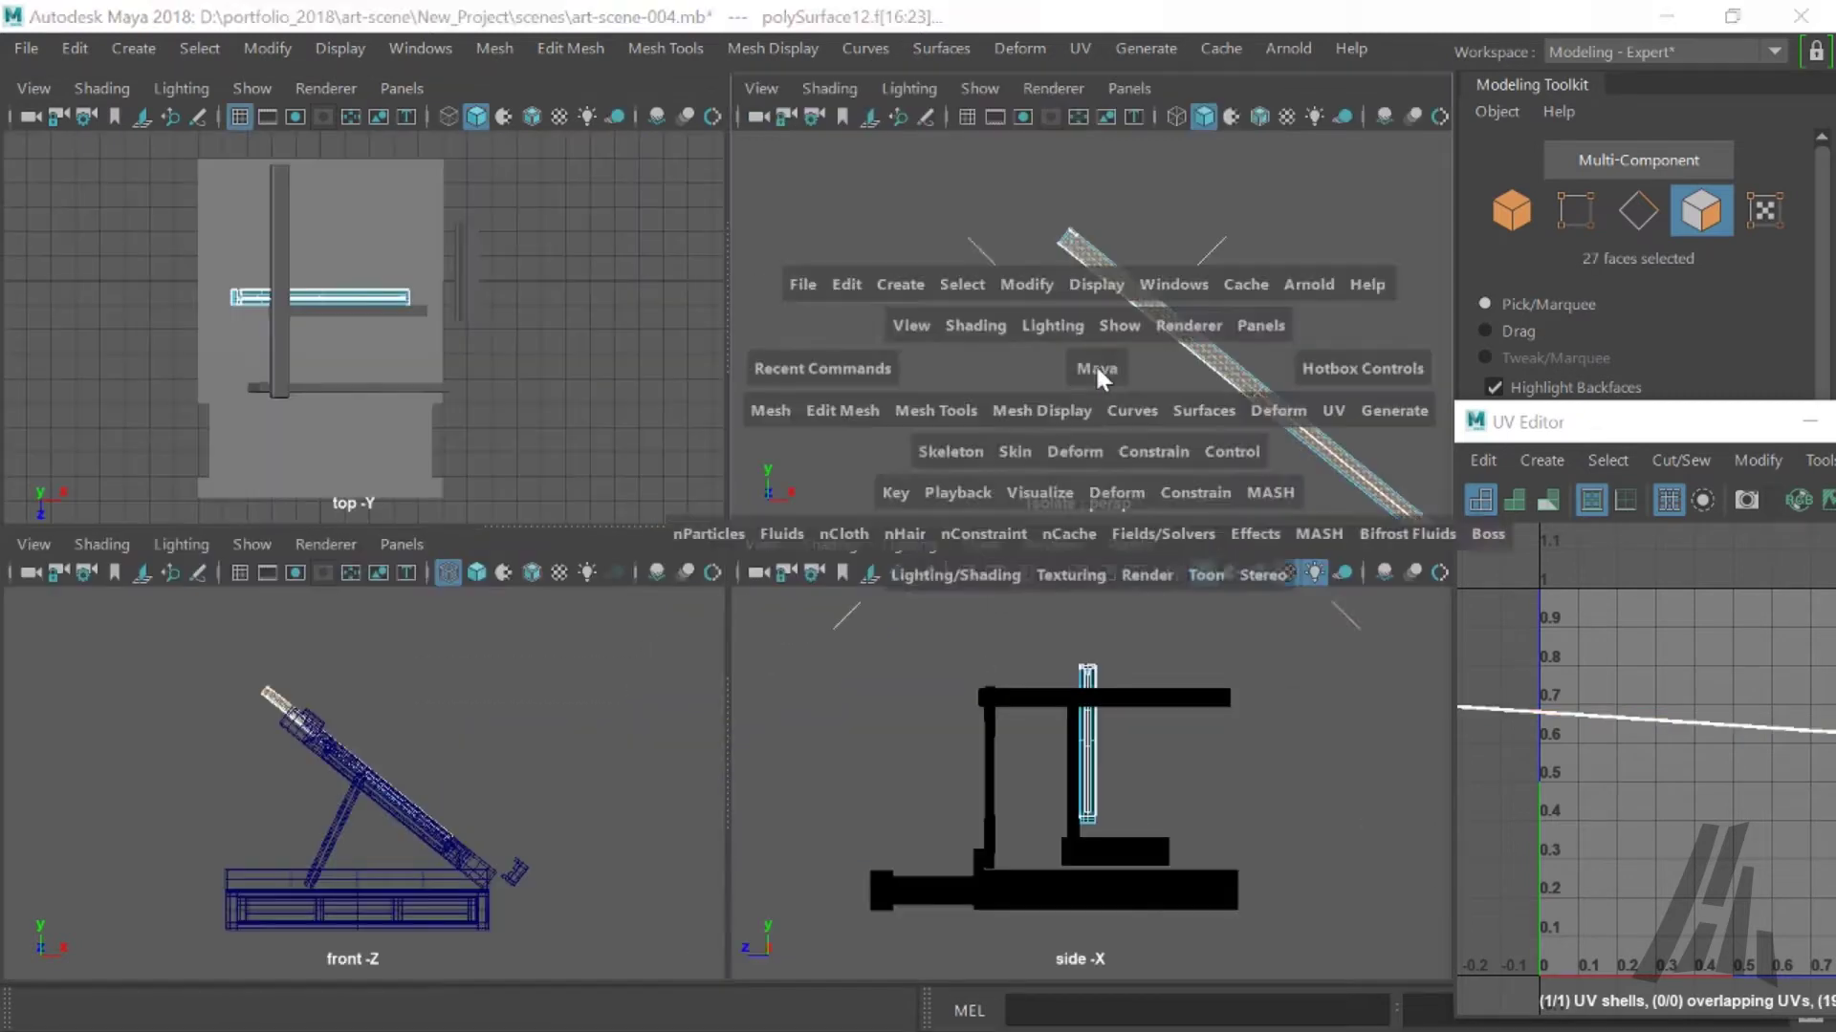
{"action": "left_click_drag", "start_coordinate": [927, 447], "coordinate": [736, 497], "text": "alt"}
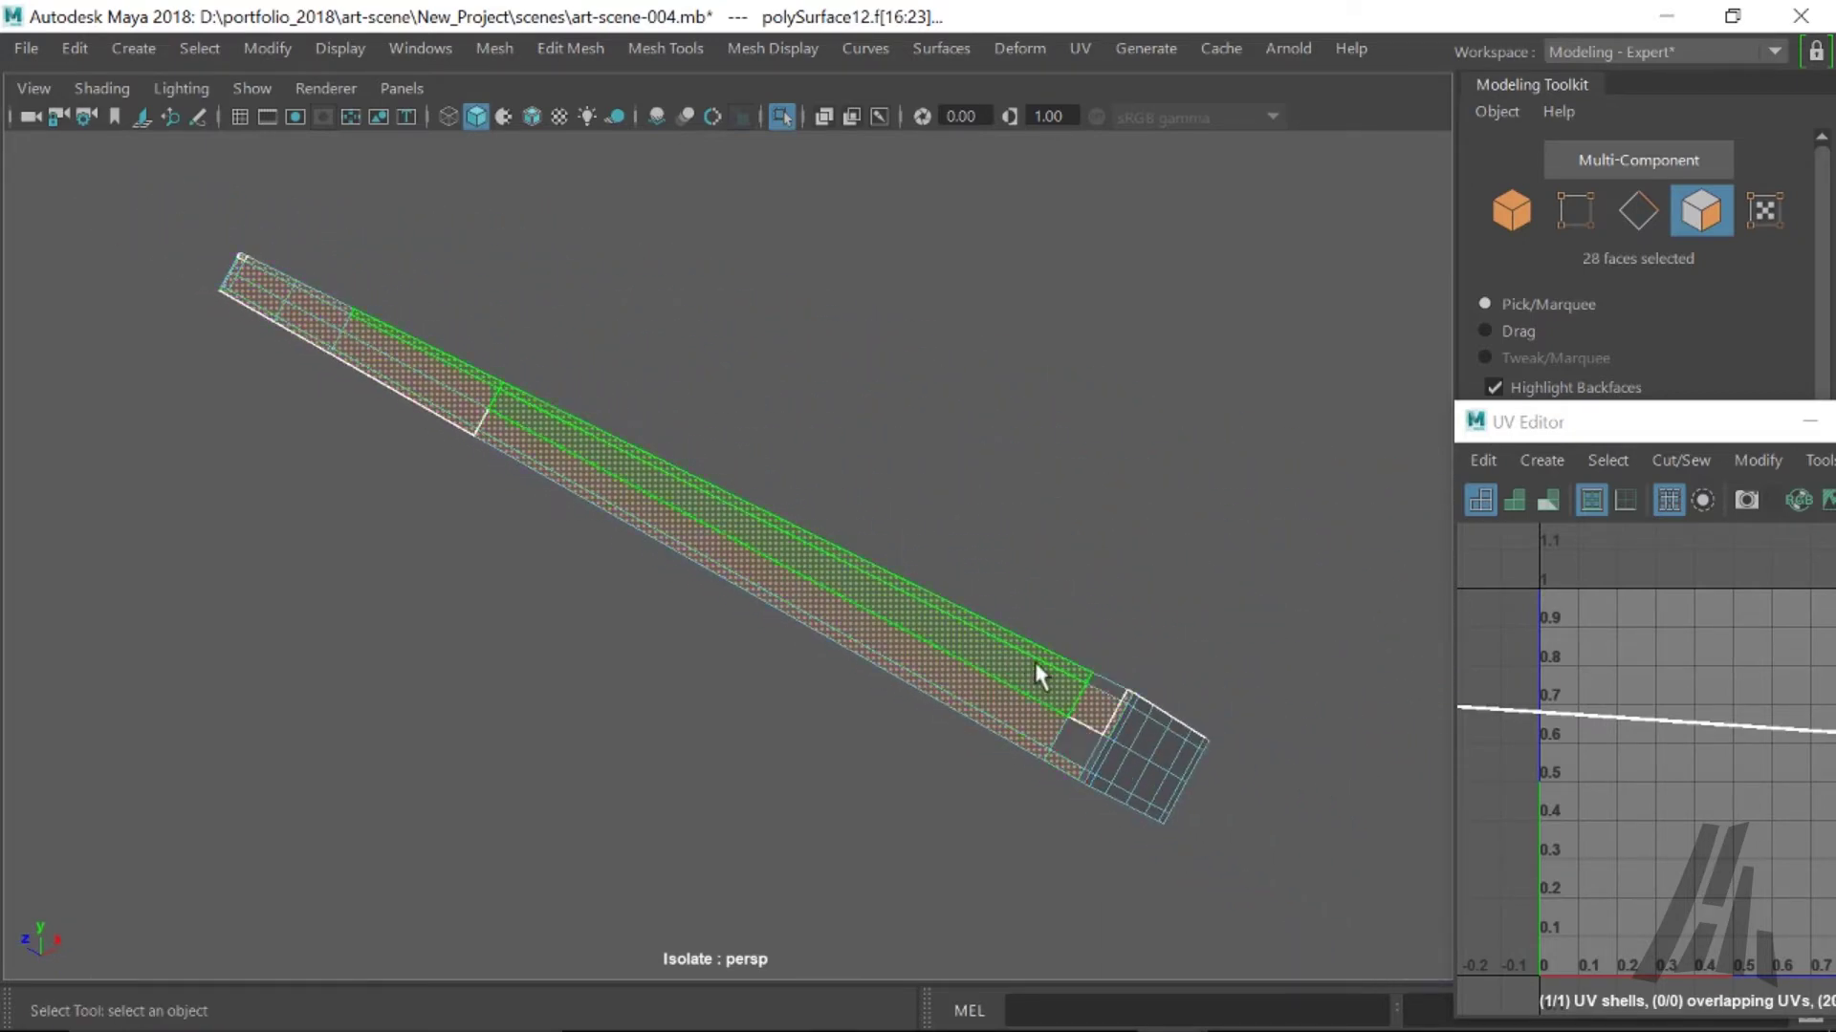
- Select the 30-face strip along one long side of the beam
{"action": "left_click", "coordinate": [1071, 737], "text": "shift"}
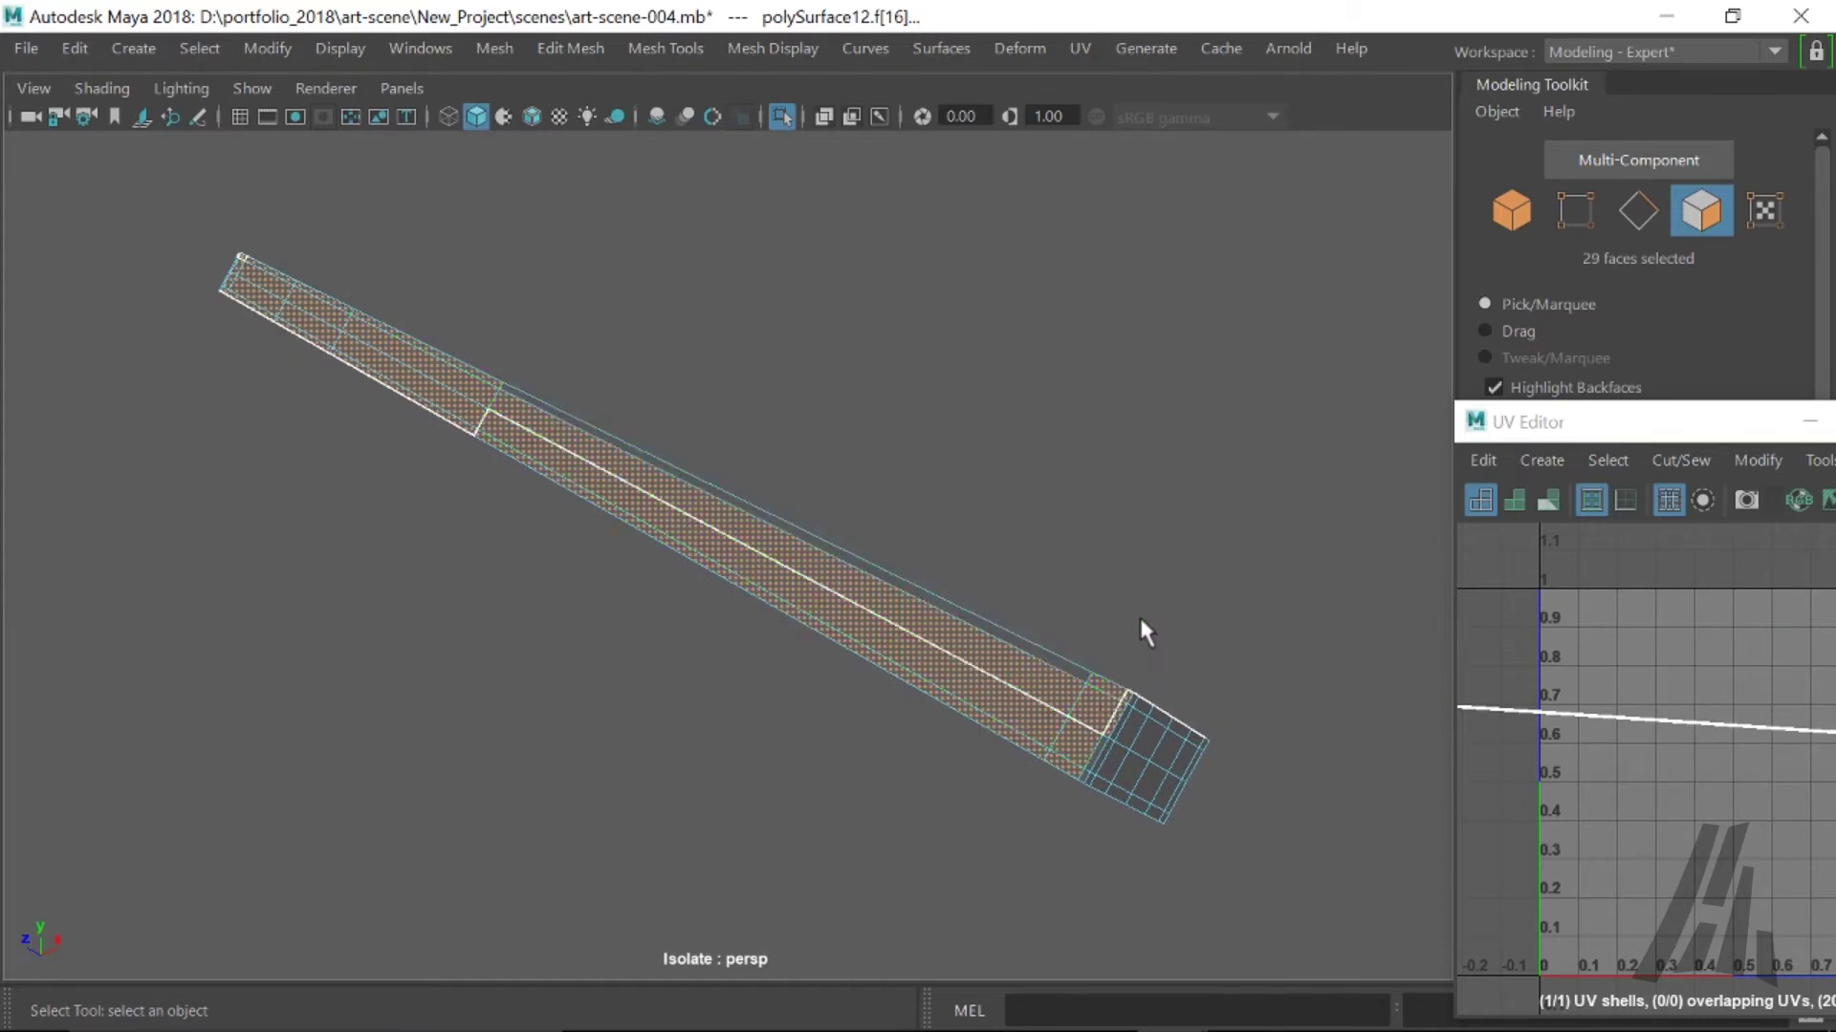
{"action": "left_click_drag", "start_coordinate": [1138, 616], "coordinate": [1196, 574], "text": "alt"}
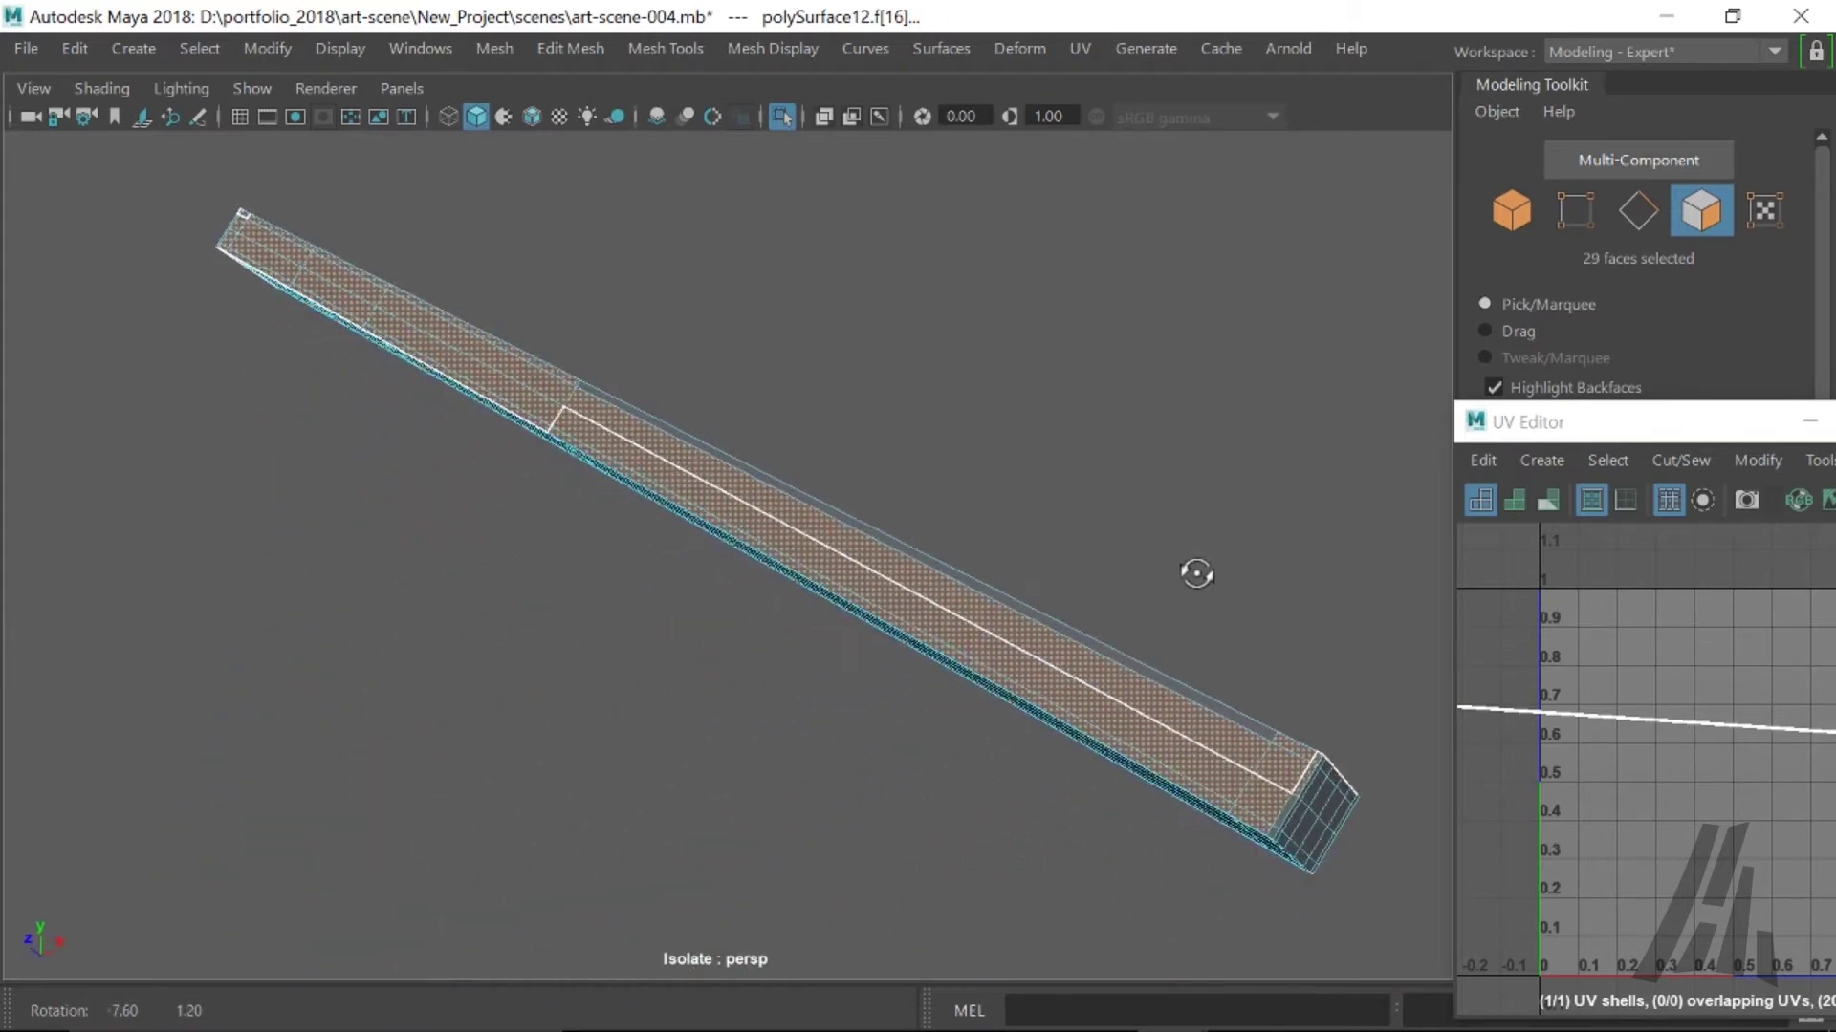
{"action": "left_click", "coordinate": [1090, 654], "text": "shift"}
{"action": "left_click_drag", "start_coordinate": [1169, 483], "coordinate": [1103, 495], "text": "alt"}
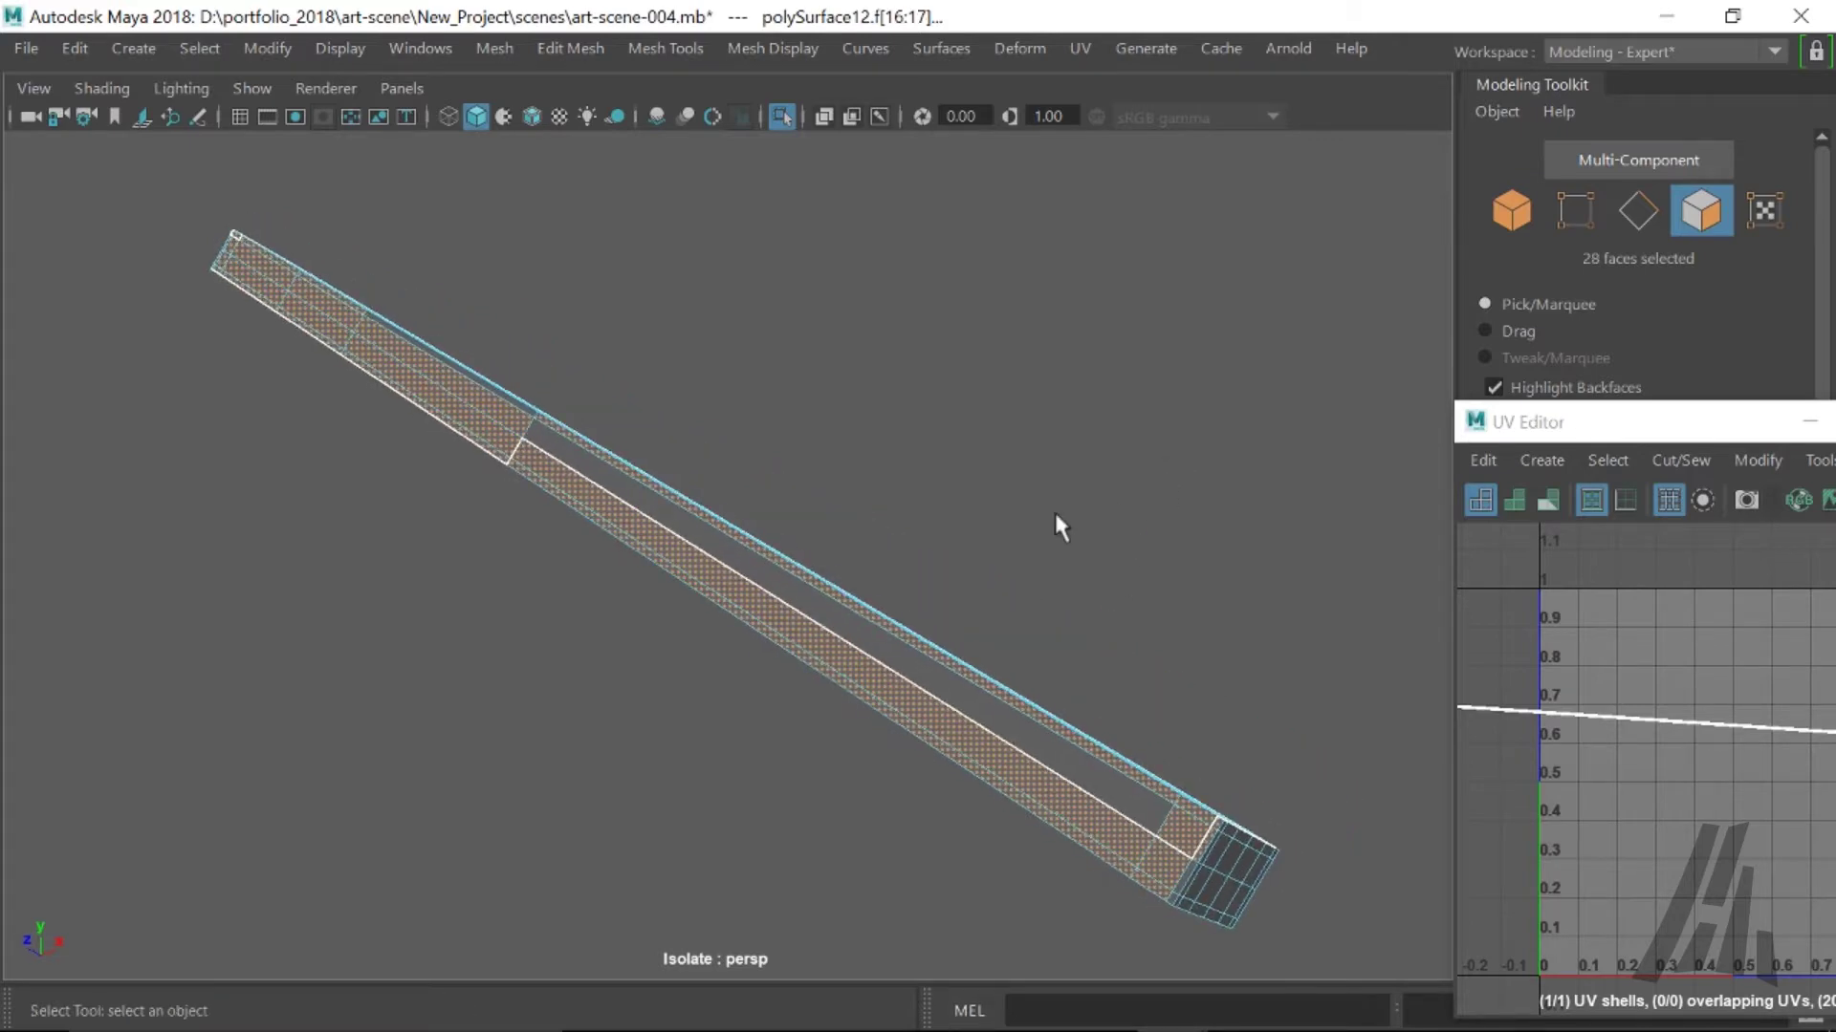
{"action": "left_click", "coordinate": [817, 608], "text": "shift"}
{"action": "left_click_drag", "start_coordinate": [820, 615], "coordinate": [1174, 542], "text": "alt"}
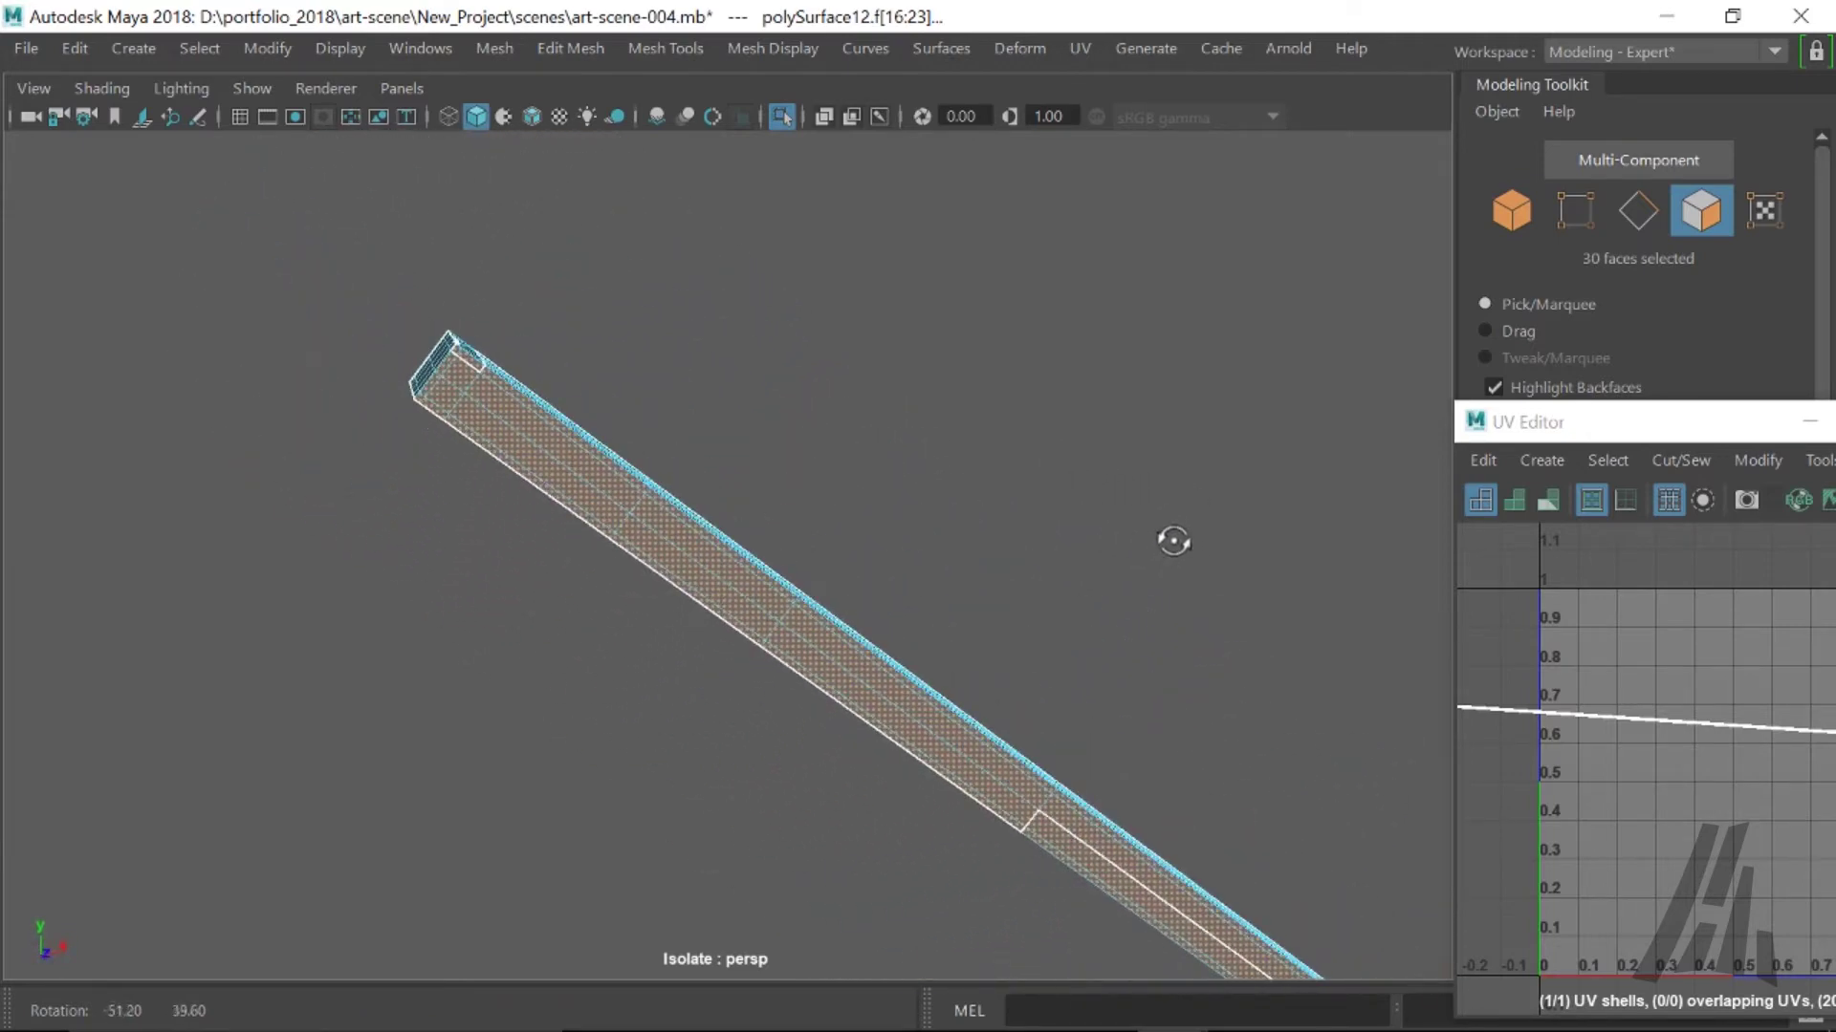
{"action": "left_click_drag", "start_coordinate": [687, 524], "coordinate": [733, 466], "text": "alt"}
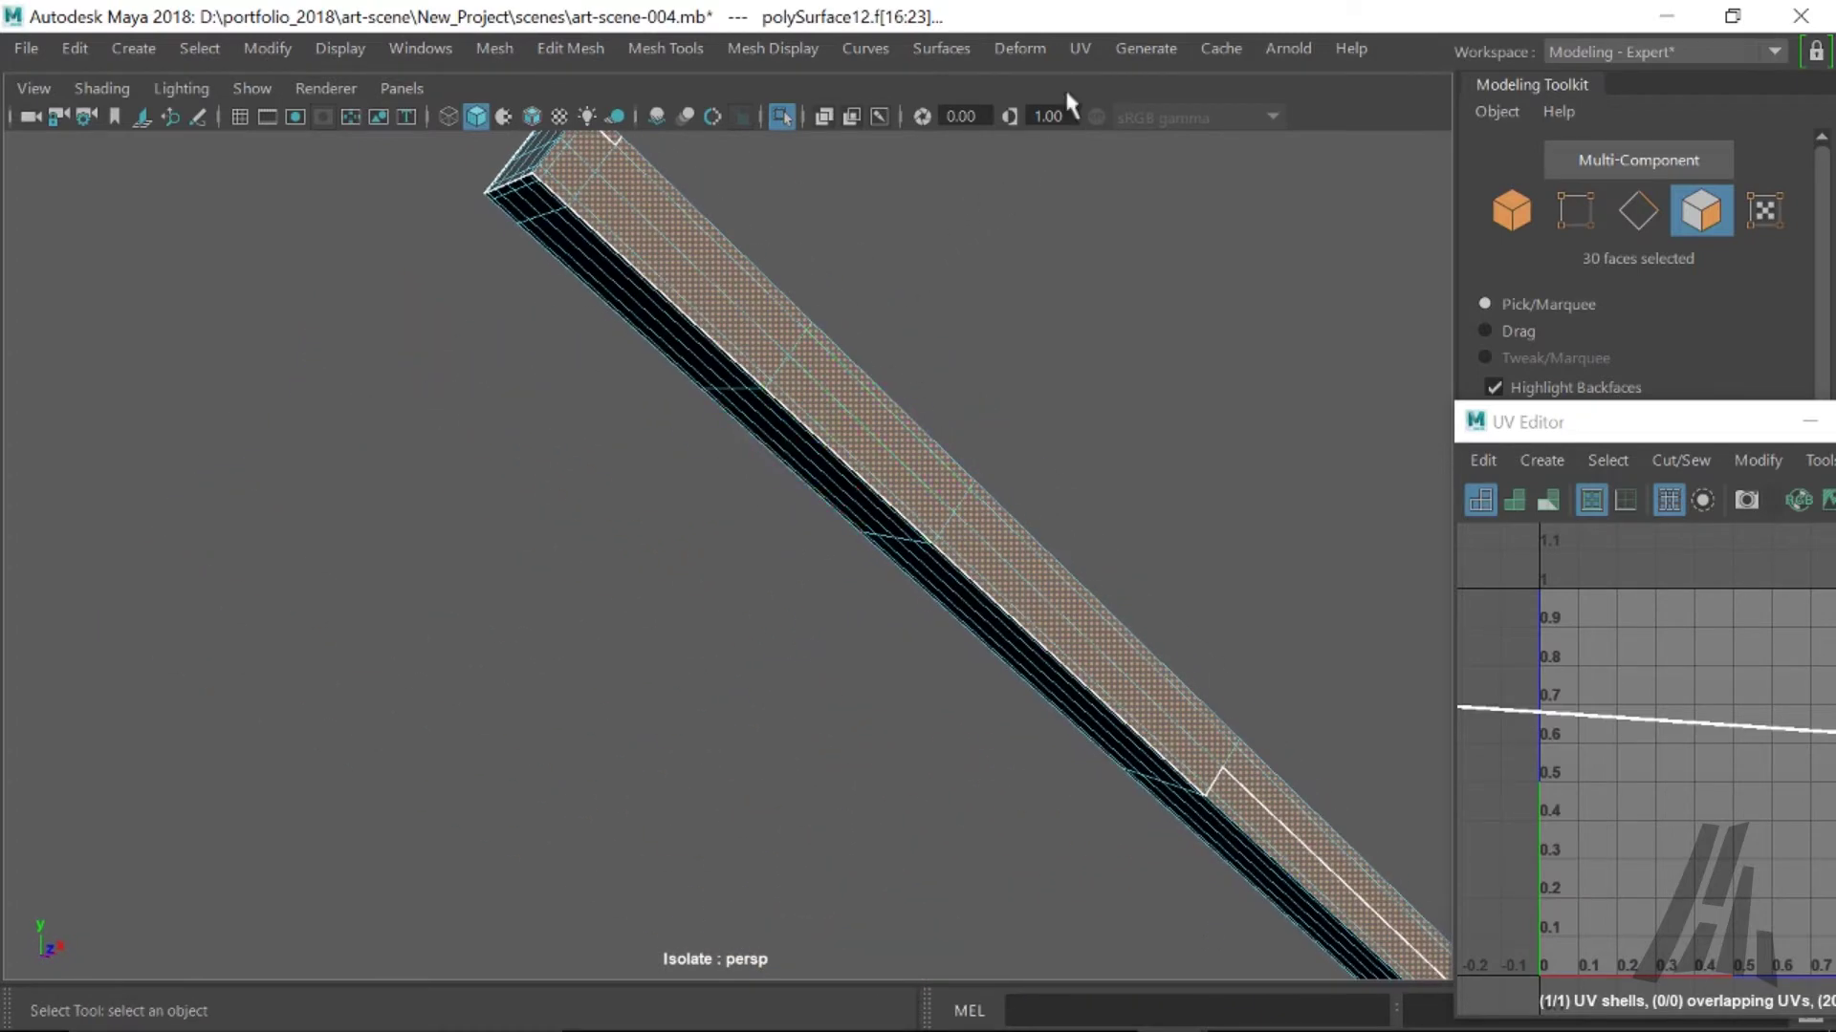
{"action": "left_click", "coordinate": [1079, 49]}
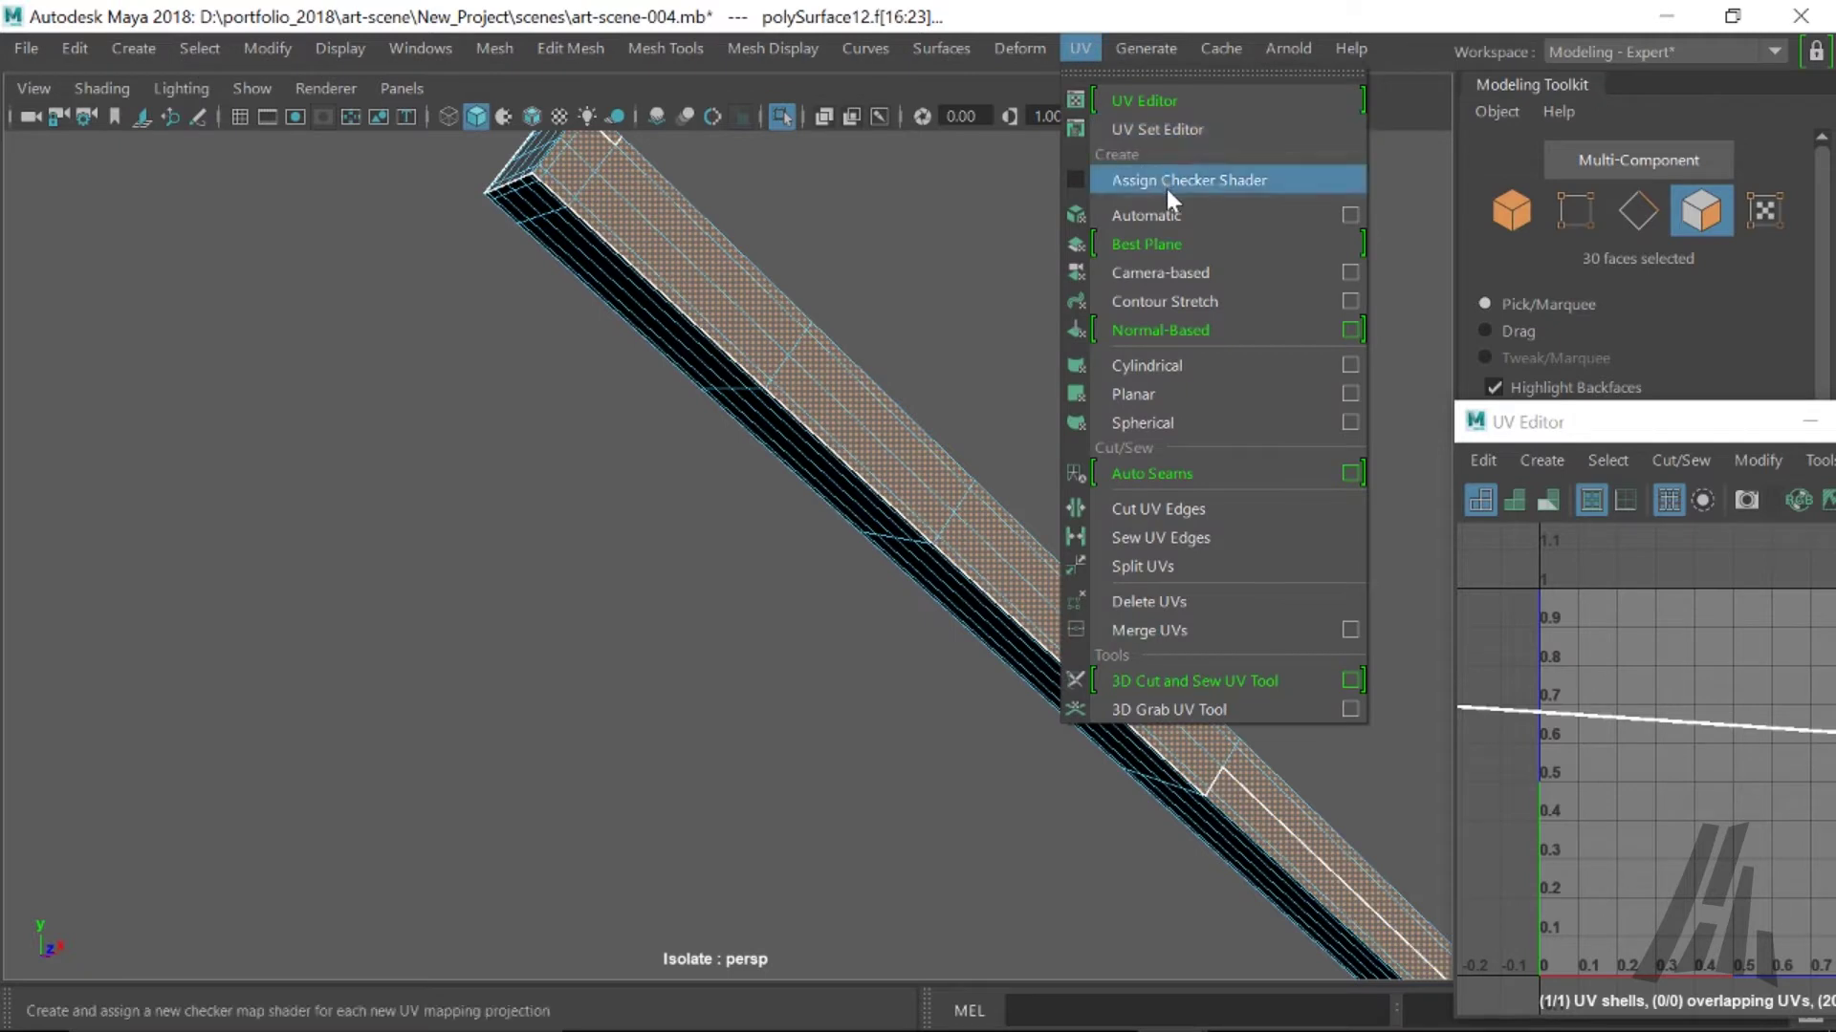
- Apply a Planar UV projection to the strip along the Z axis with Bounding box fitting
{"action": "left_click", "coordinate": [1346, 393]}
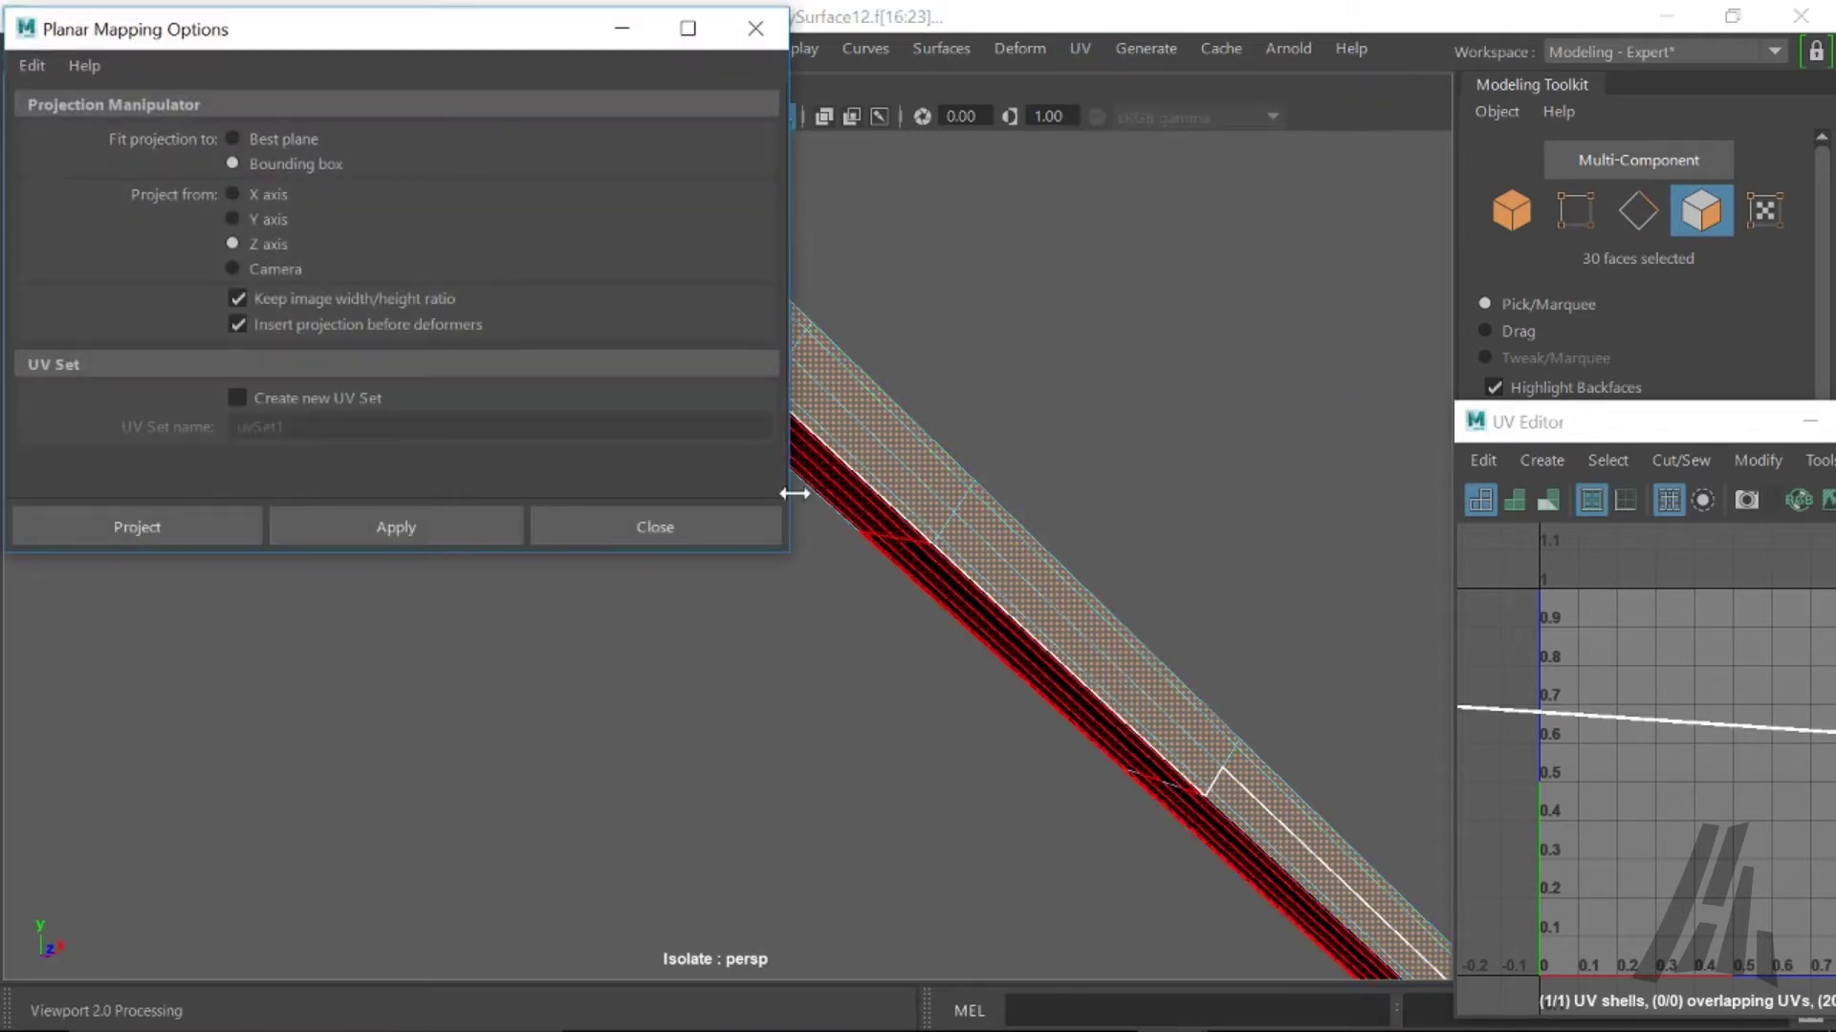
{"action": "left_click", "coordinate": [375, 532]}
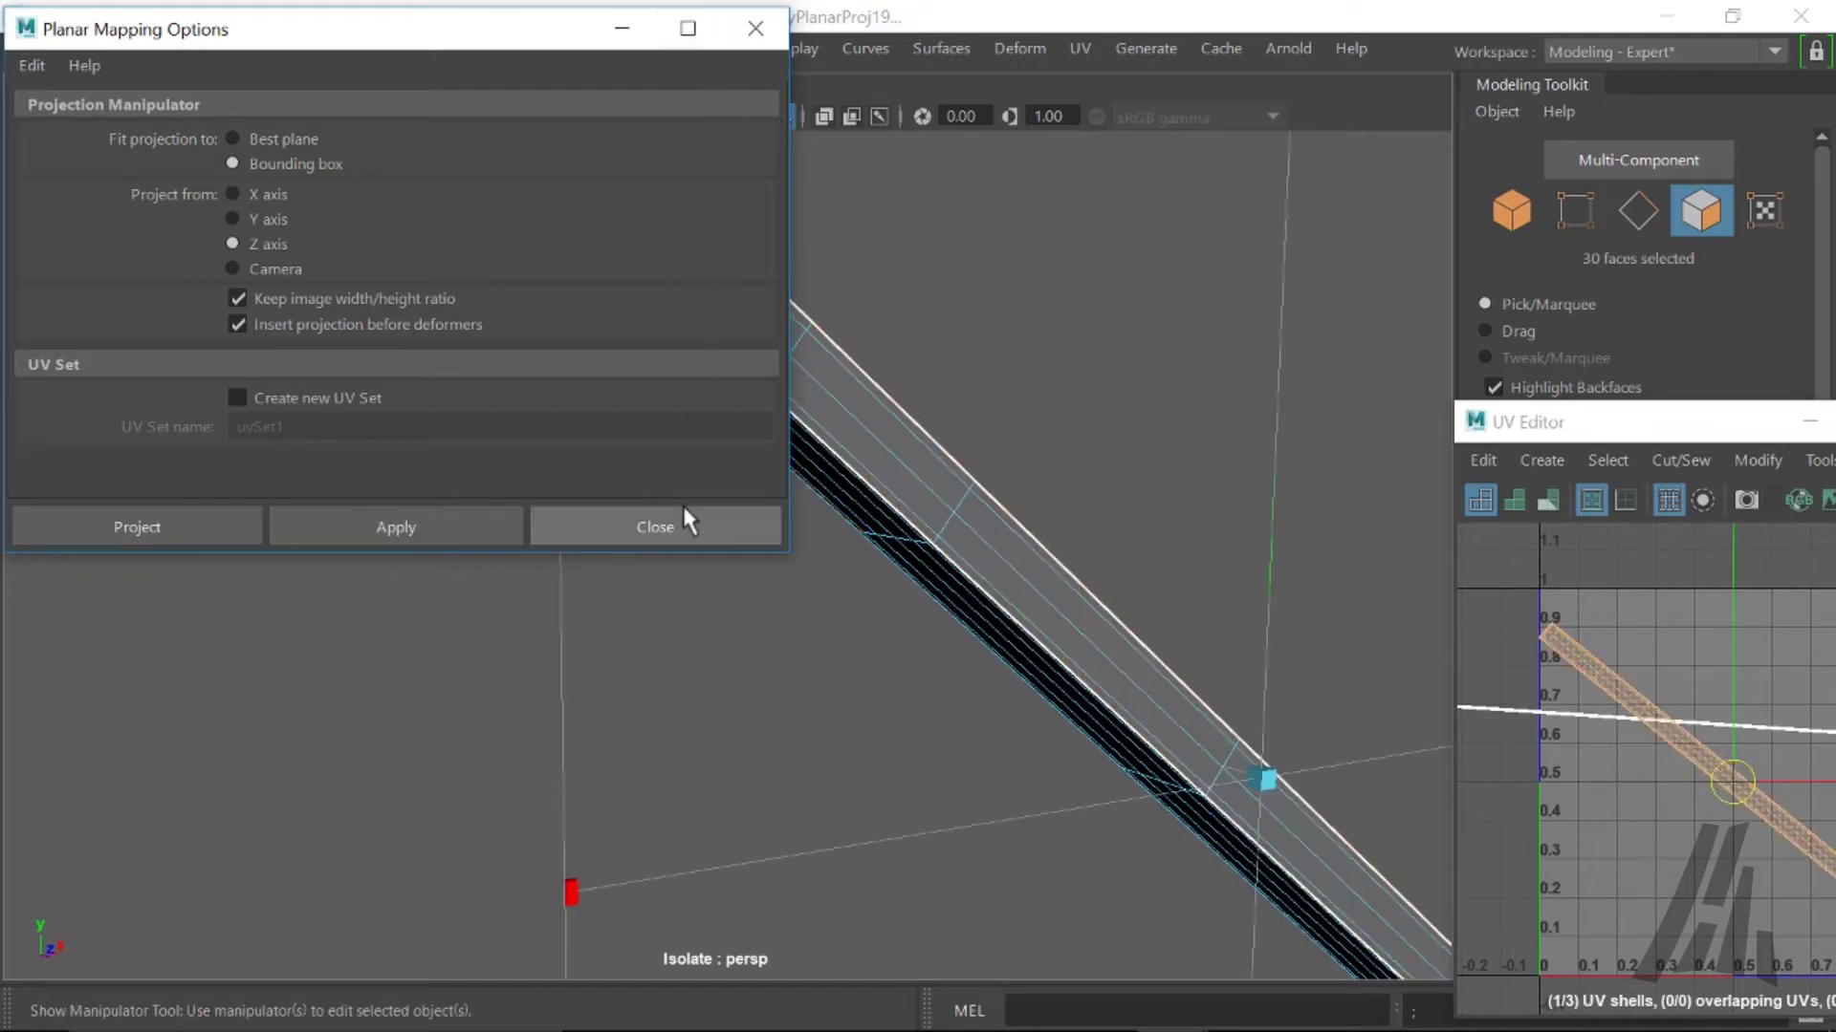
{"action": "left_click", "coordinate": [657, 526]}
- Box-select 32 faces on the beam's next side
{"action": "left_click_drag", "start_coordinate": [749, 545], "coordinate": [1045, 500], "text": "alt"}
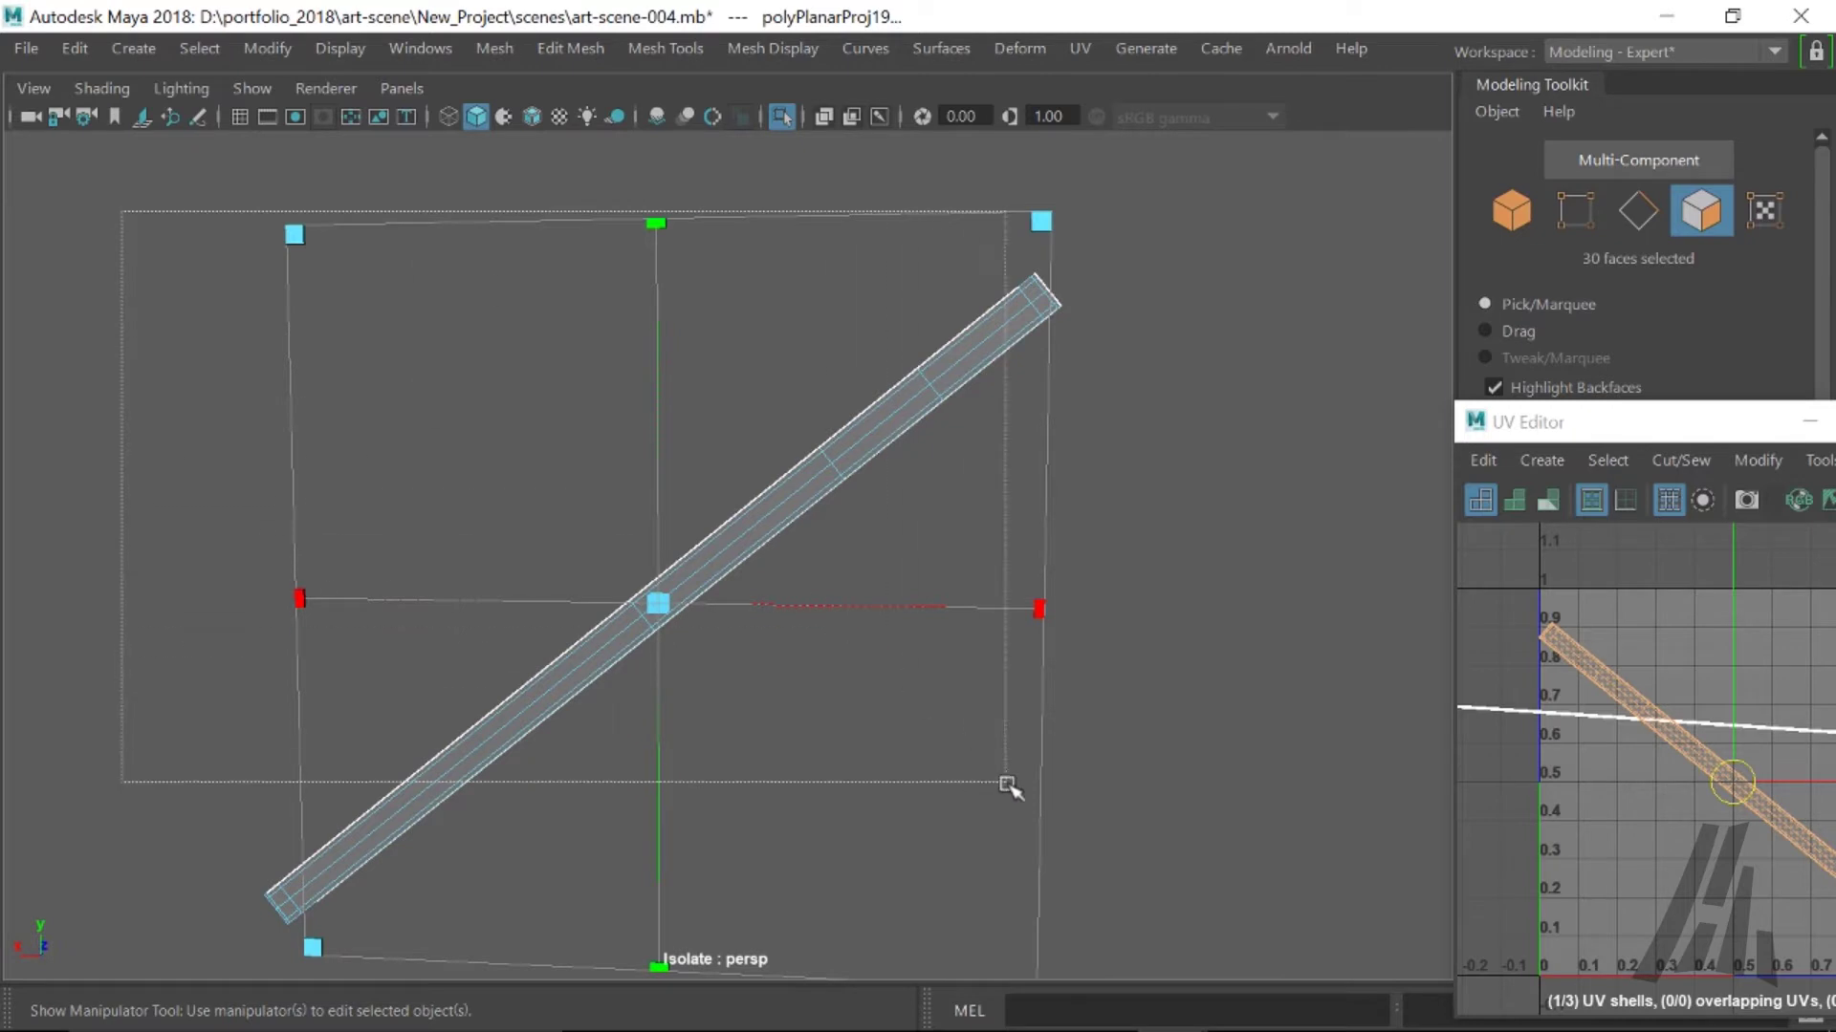
{"action": "left_click_drag", "start_coordinate": [1008, 786], "coordinate": [1186, 972]}
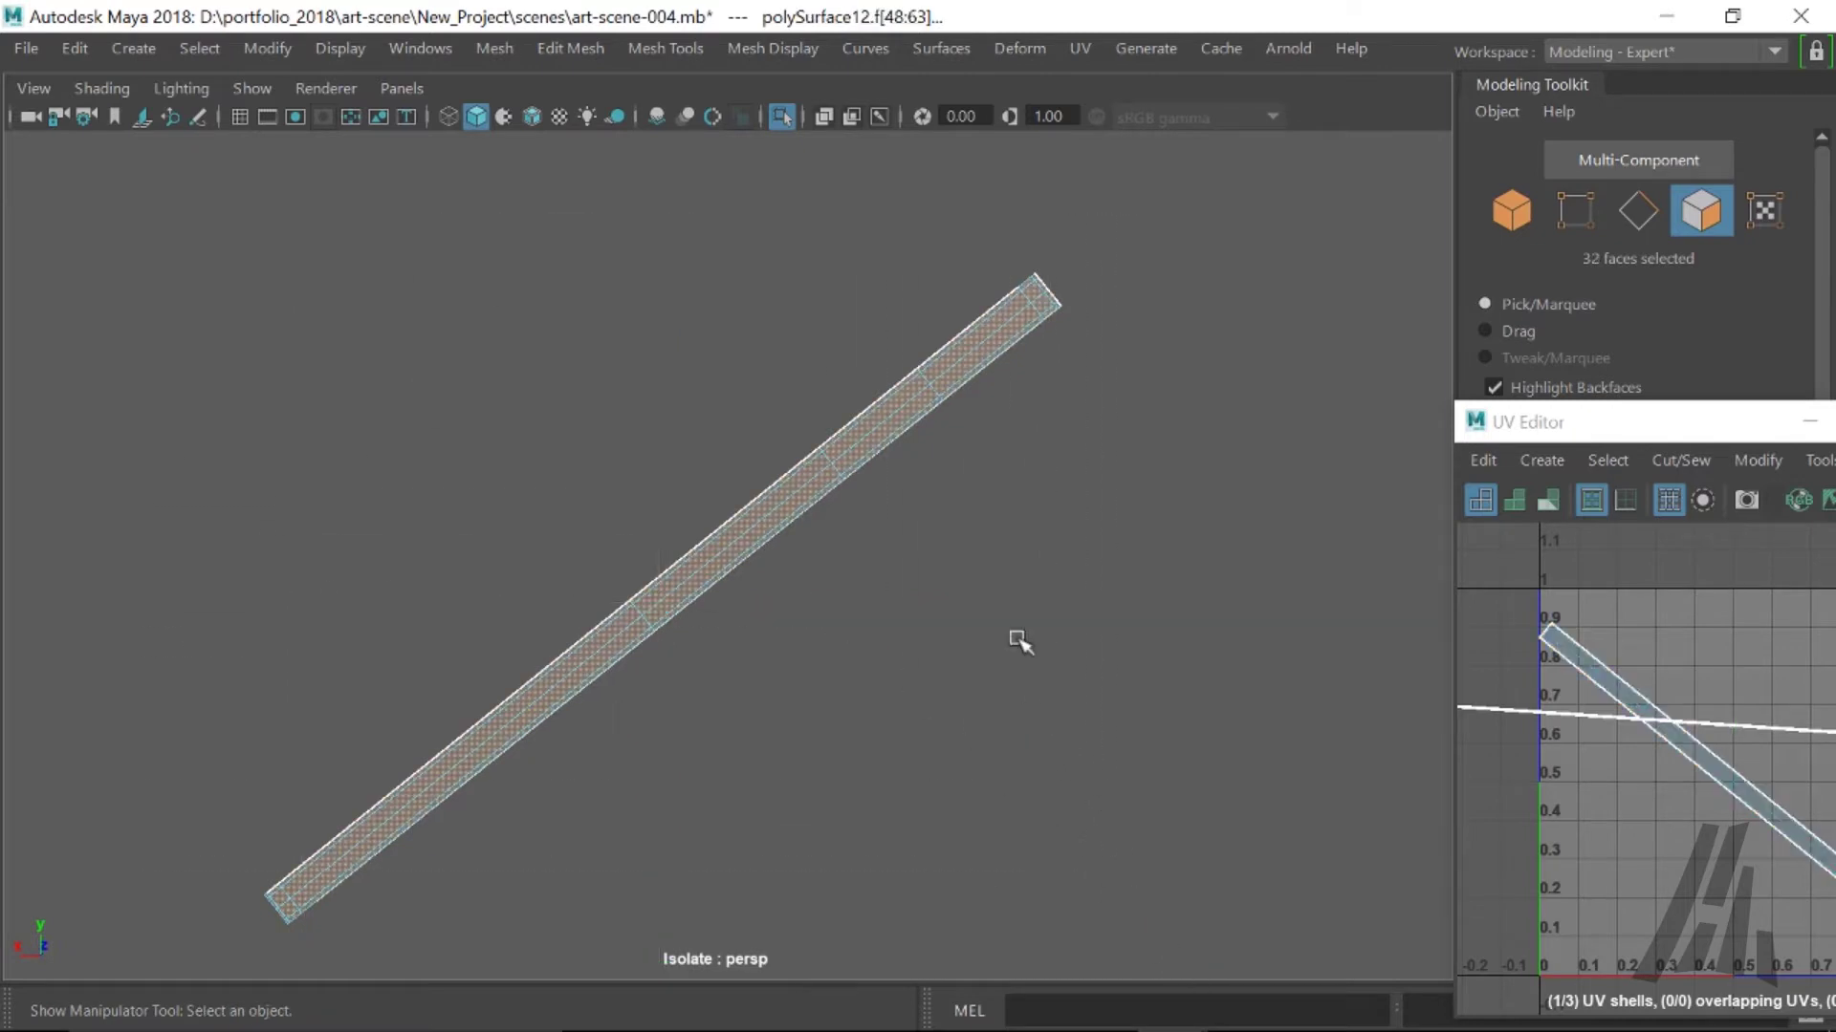
{"action": "left_click", "coordinate": [1083, 50]}
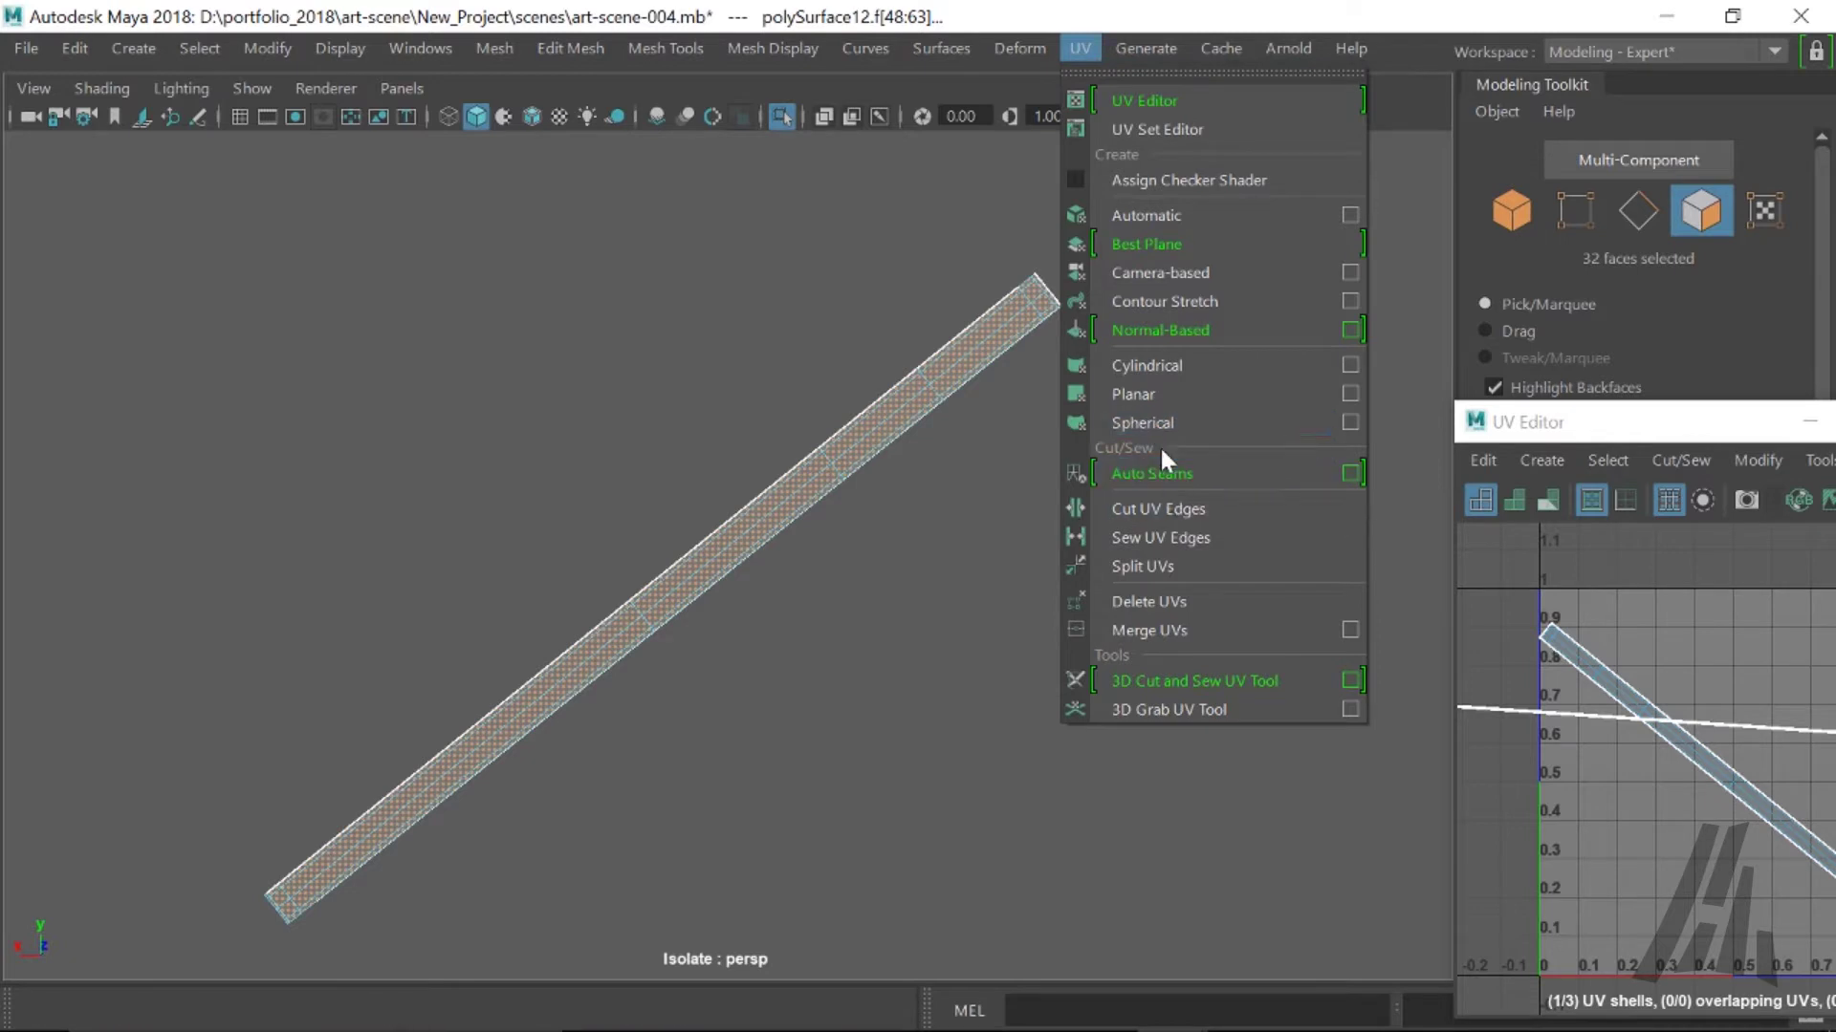
- Planar-project the 32 faces and move the new shell up and right beside the first
{"action": "left_click", "coordinate": [1151, 393]}
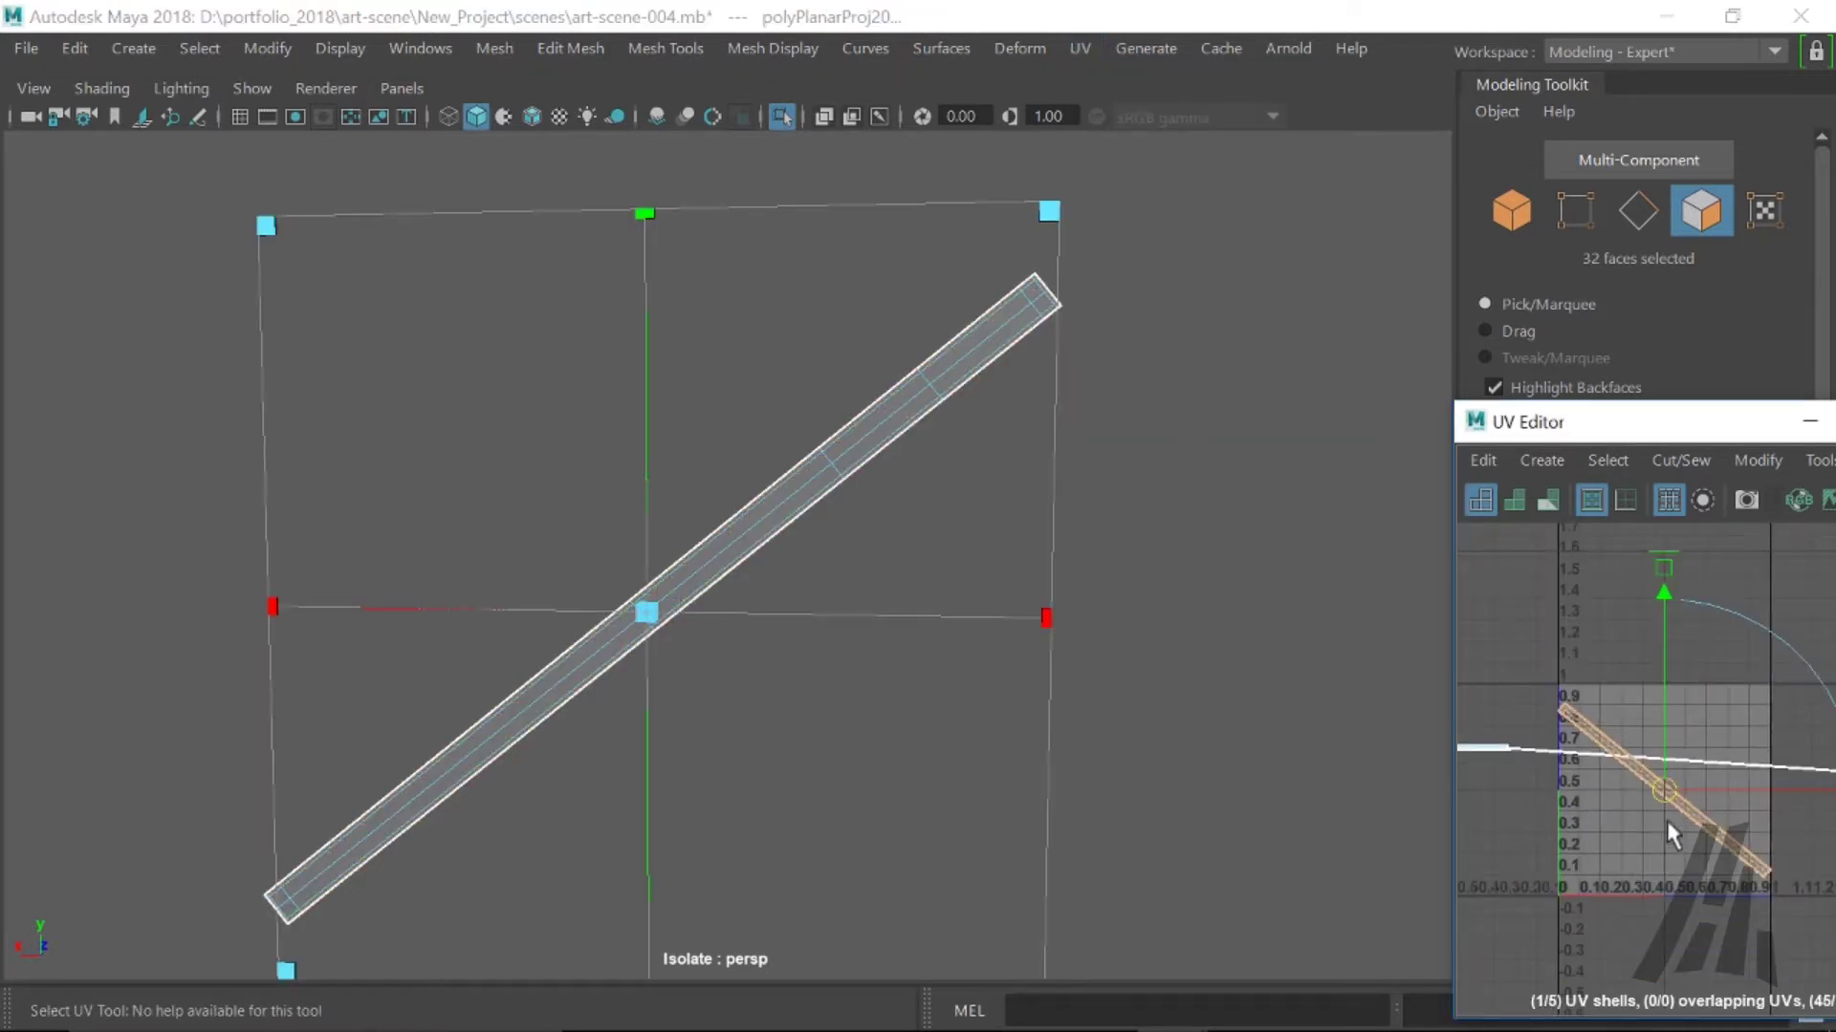
{"action": "left_click_drag", "start_coordinate": [1659, 795], "coordinate": [1618, 723]}
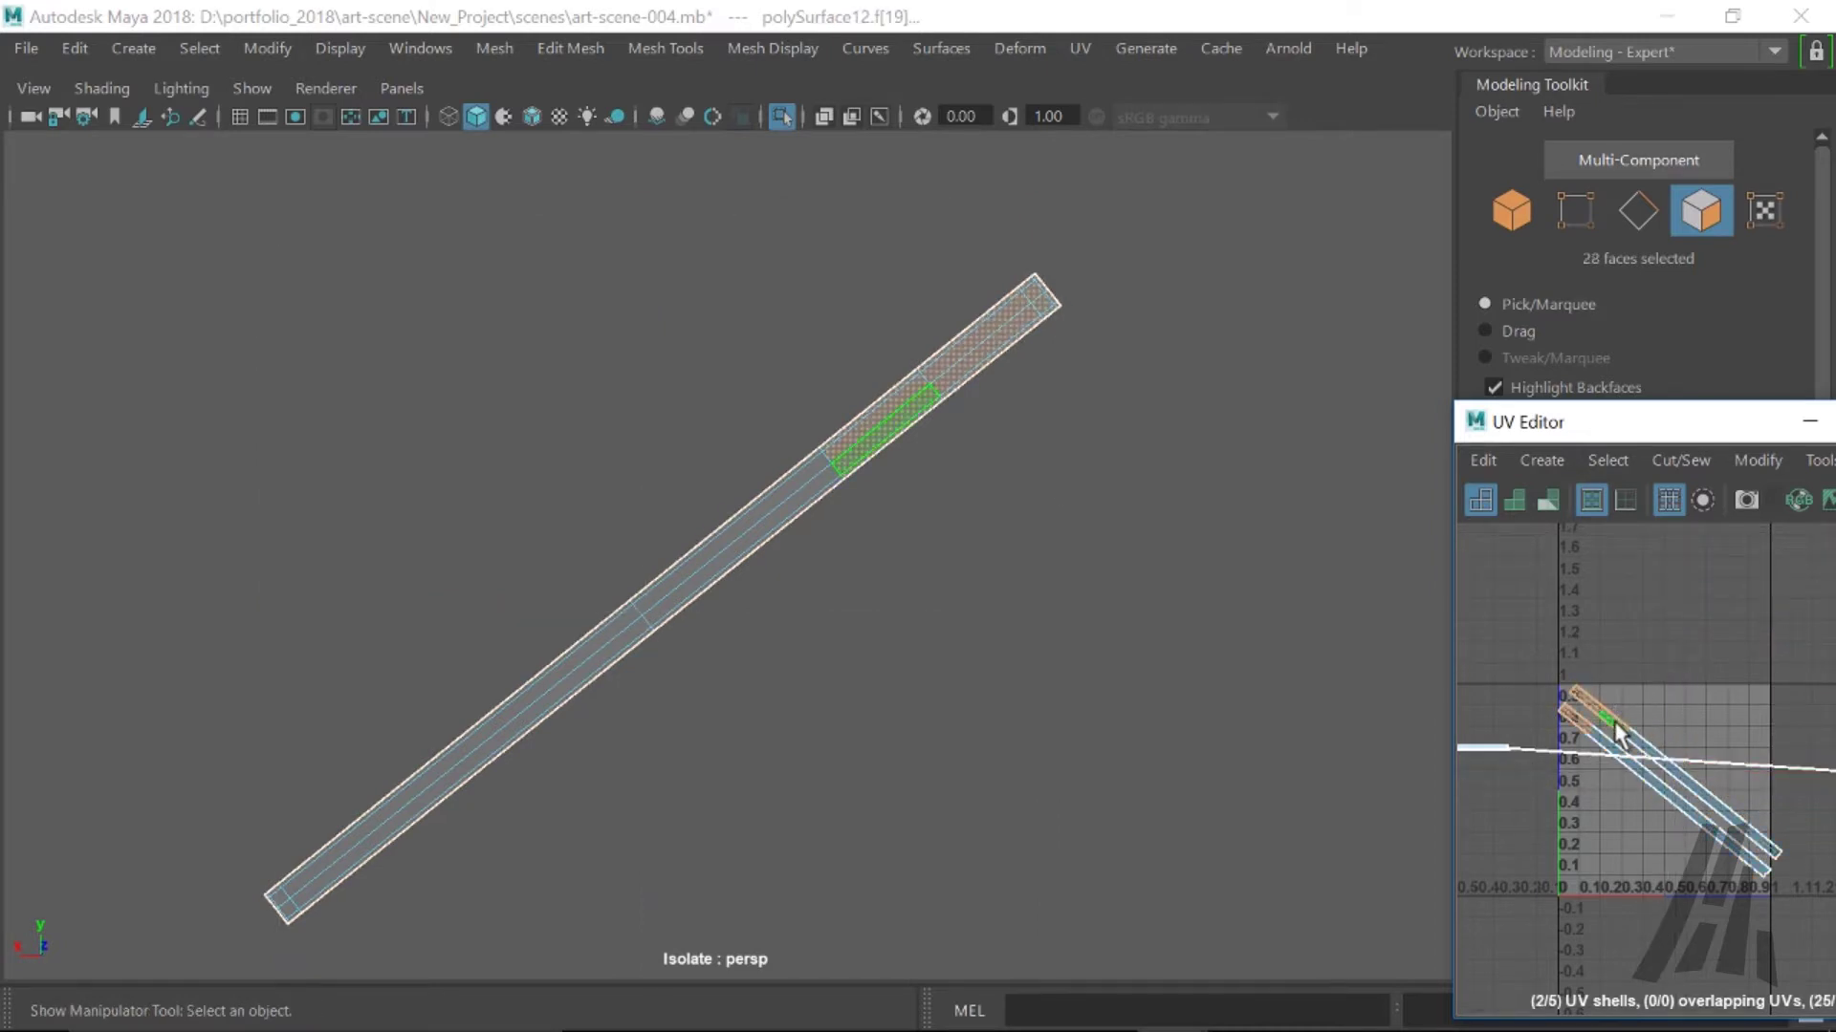
{"action": "right_click_drag", "start_coordinate": [1613, 719], "coordinate": [1520, 605]}
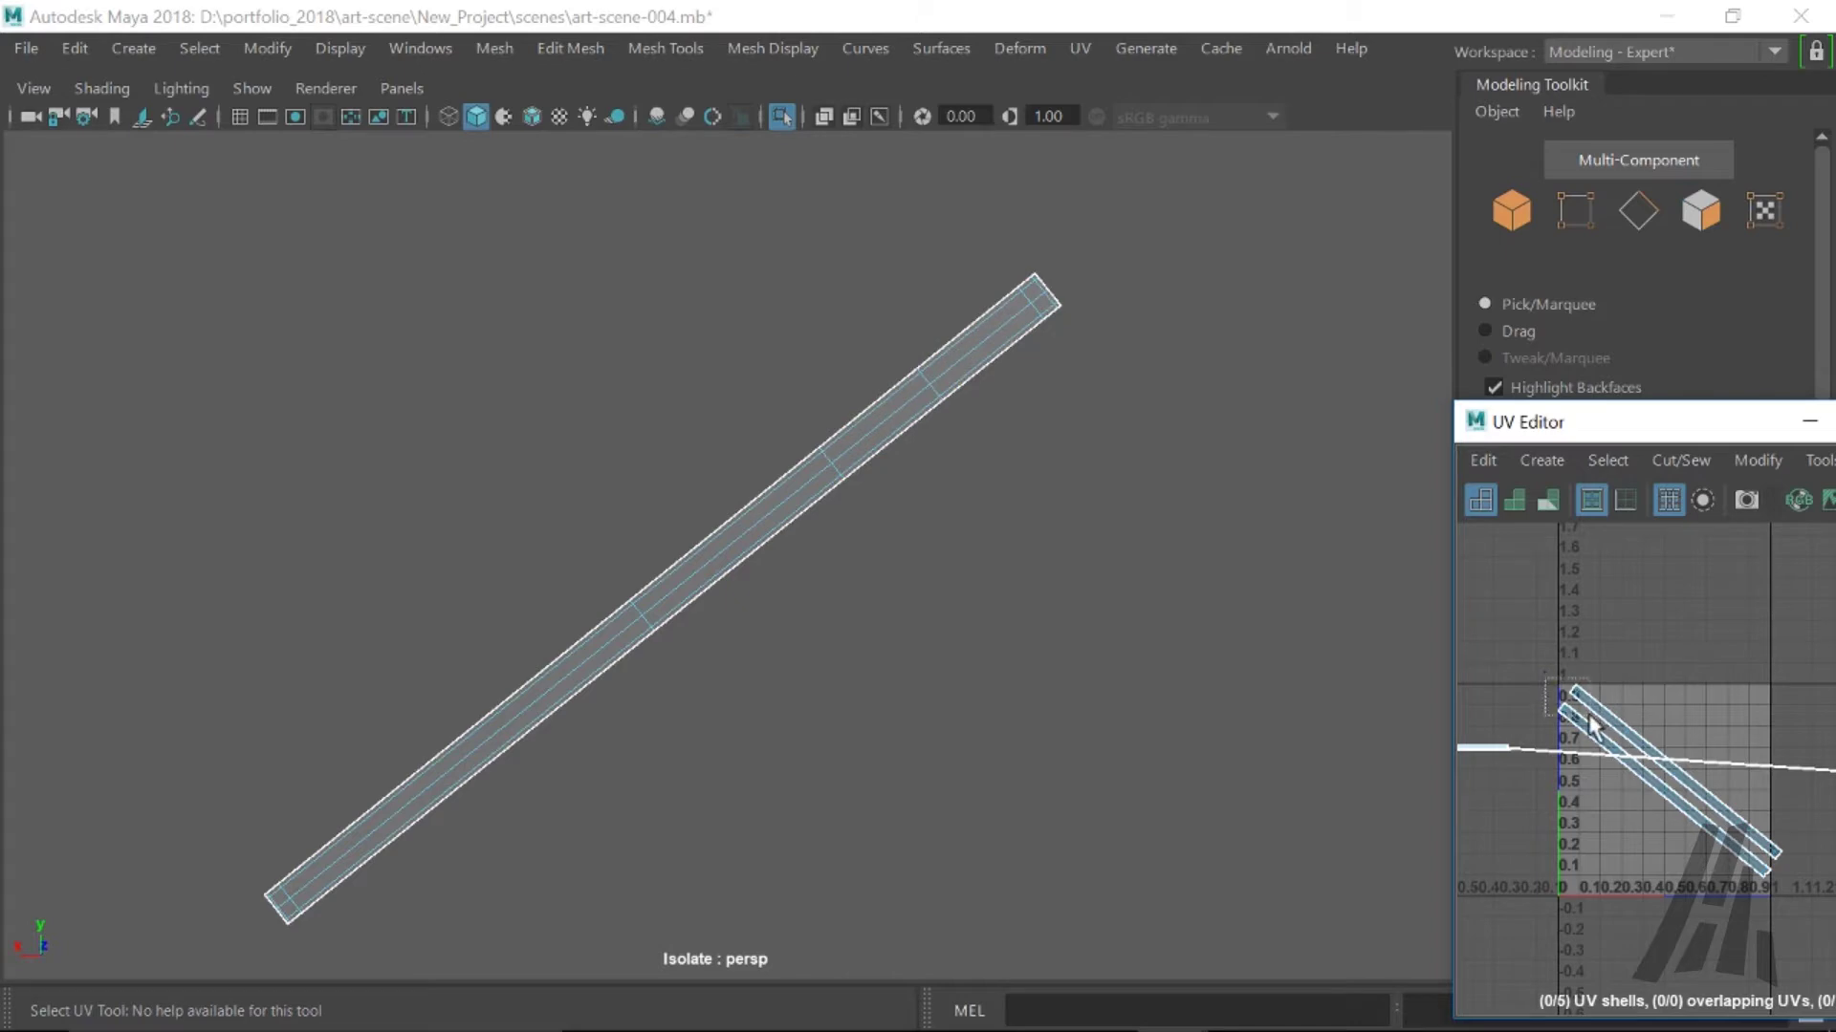
- Select the diagonal shell's faces in the UV Editor and invert the selection with Ctrl+Shift+I
{"action": "left_click_drag", "start_coordinate": [1592, 727], "coordinate": [1577, 722]}
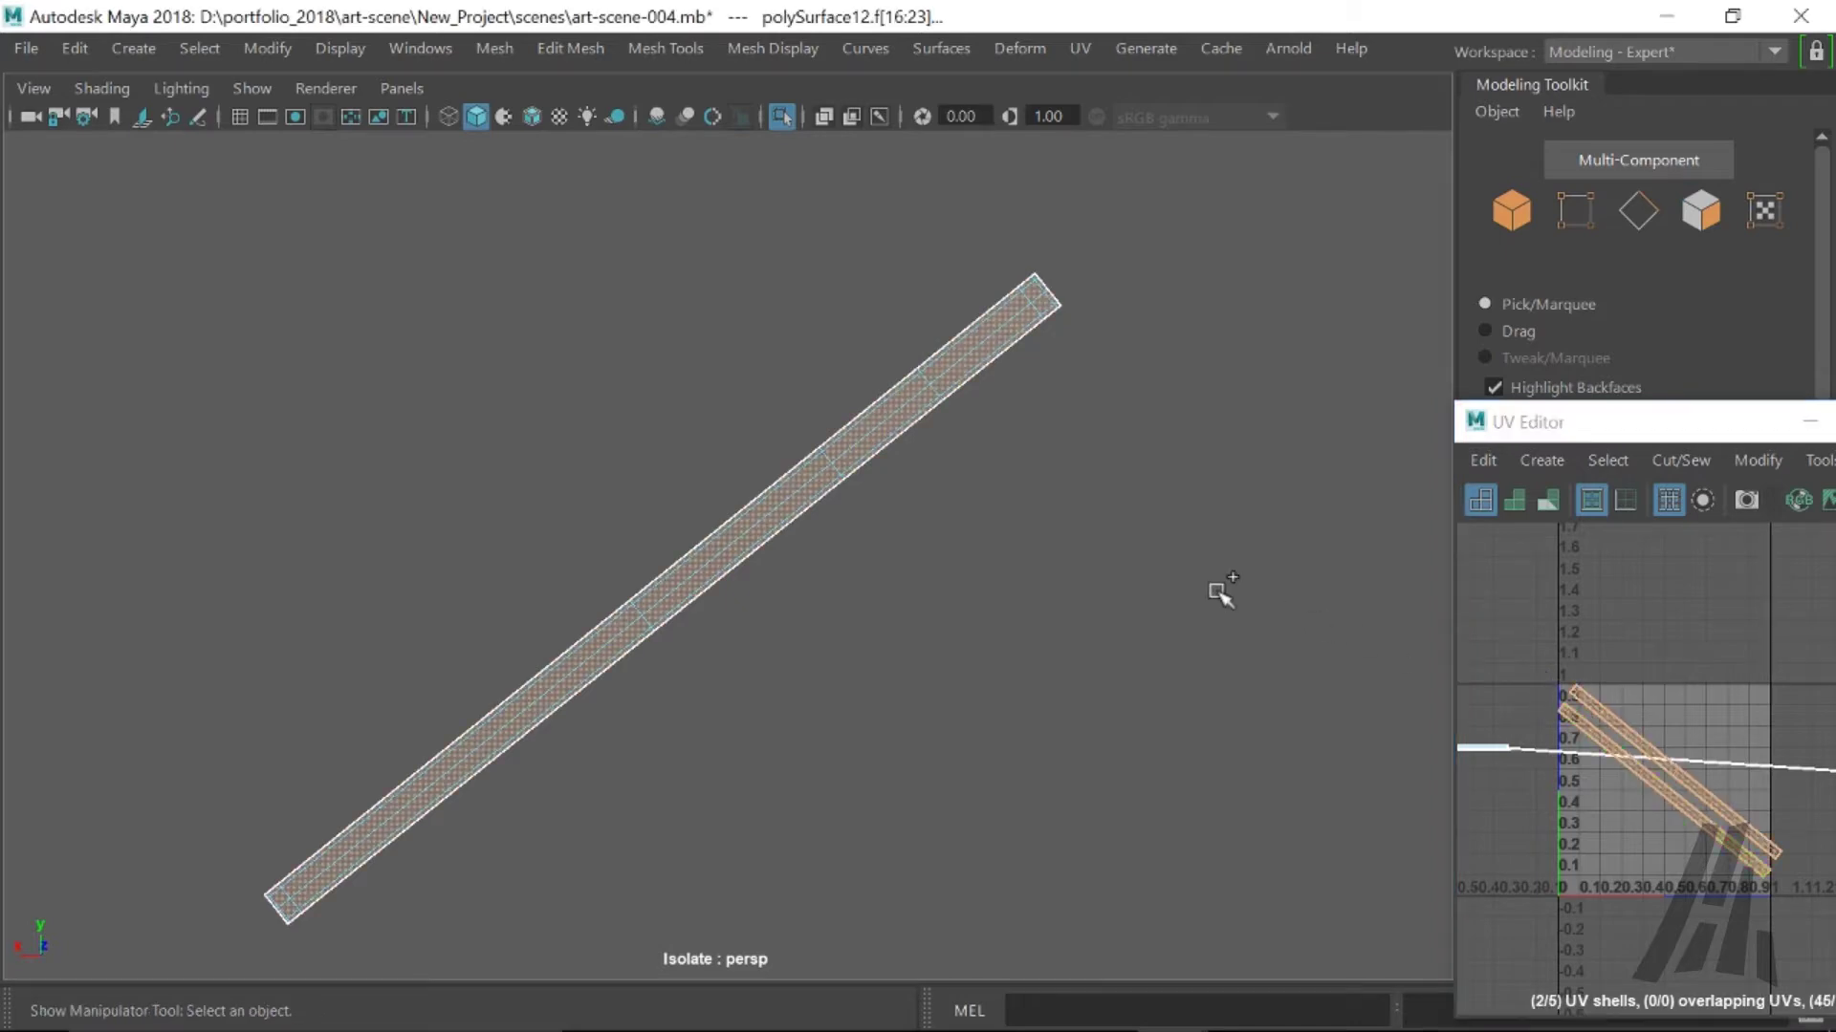
{"action": "key", "text": "ctrl+shift+i"}
{"action": "left_click_drag", "start_coordinate": [1194, 588], "coordinate": [1319, 627], "text": "alt"}
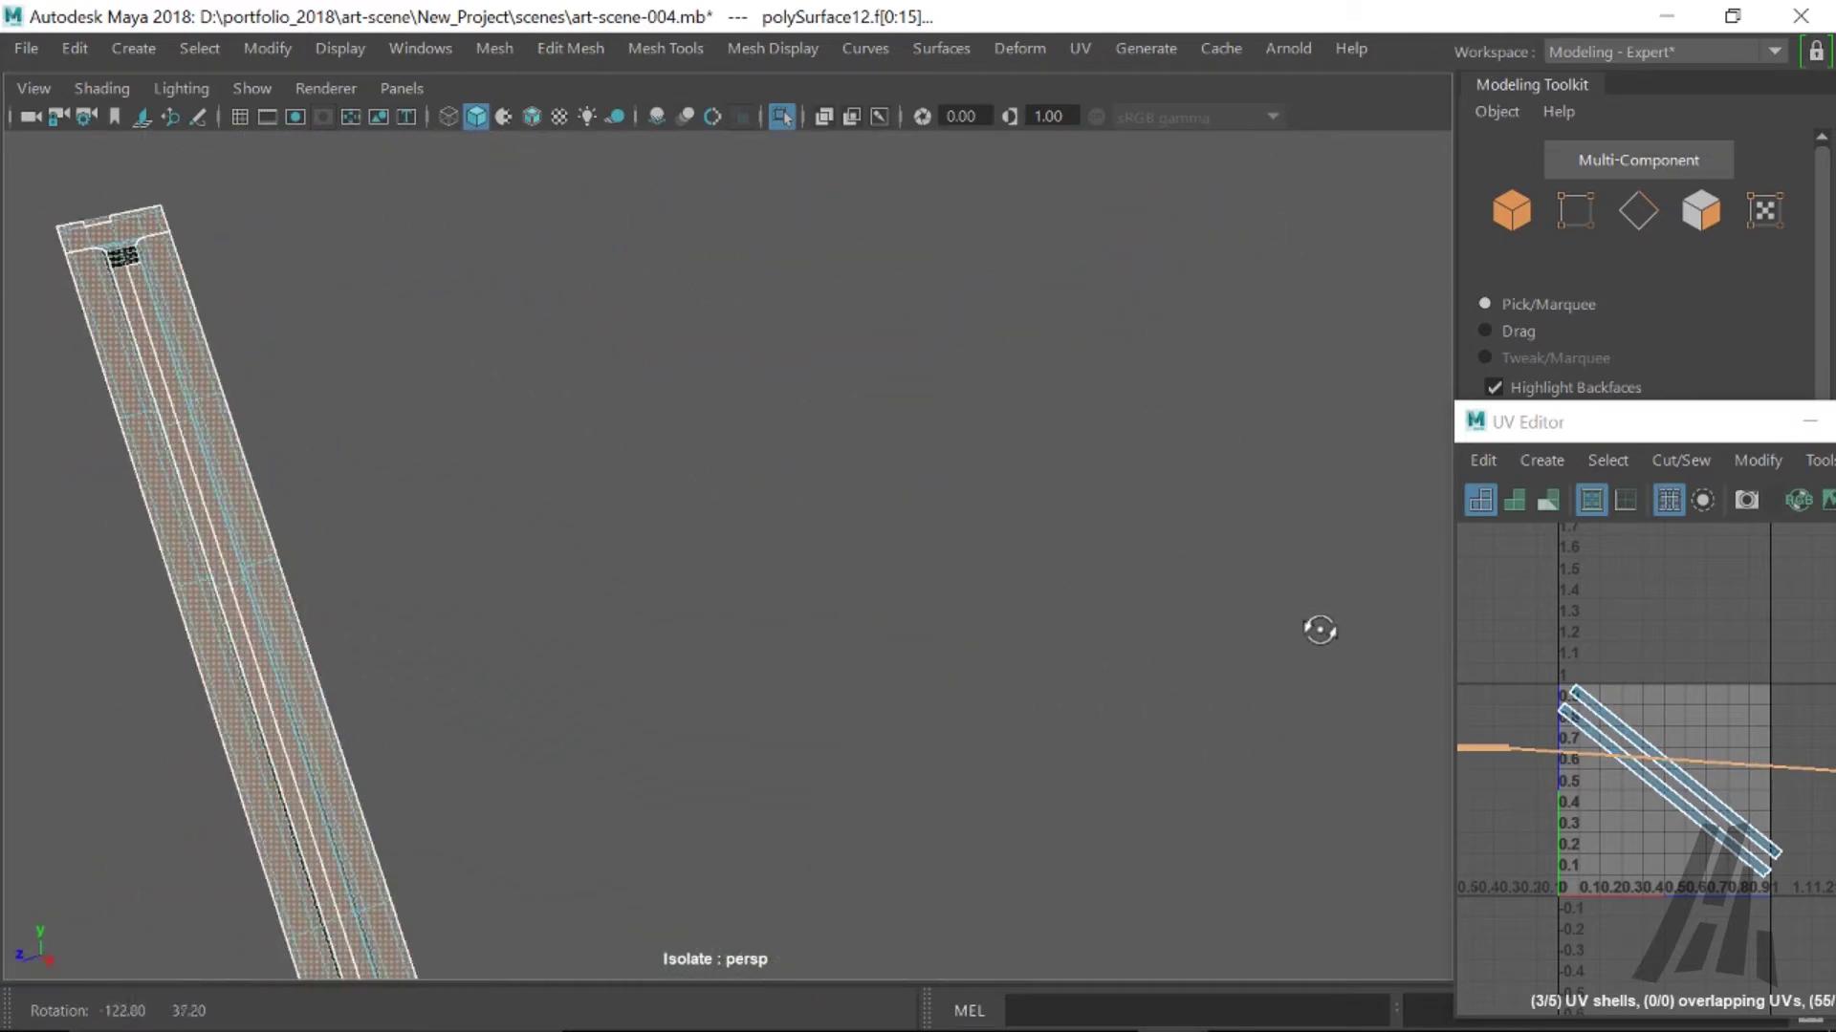
{"action": "right_click_drag", "start_coordinate": [651, 475], "coordinate": [750, 605], "text": "alt"}
{"action": "left_click_drag", "start_coordinate": [751, 605], "coordinate": [873, 364], "text": "alt"}
{"action": "middle_click_drag", "start_coordinate": [873, 365], "coordinate": [1021, 755], "text": "alt"}
{"action": "mouse_move", "coordinate": [877, 488]}
{"action": "middle_mouse_down", "text": "alt"}
{"action": "mouse_move", "coordinate": [869, 529]}
{"action": "mouse_move", "coordinate": [860, 487]}
{"action": "middle_mouse_up", "text": "alt"}
{"action": "right_click_drag", "start_coordinate": [860, 488], "coordinate": [1109, 733], "text": "alt"}
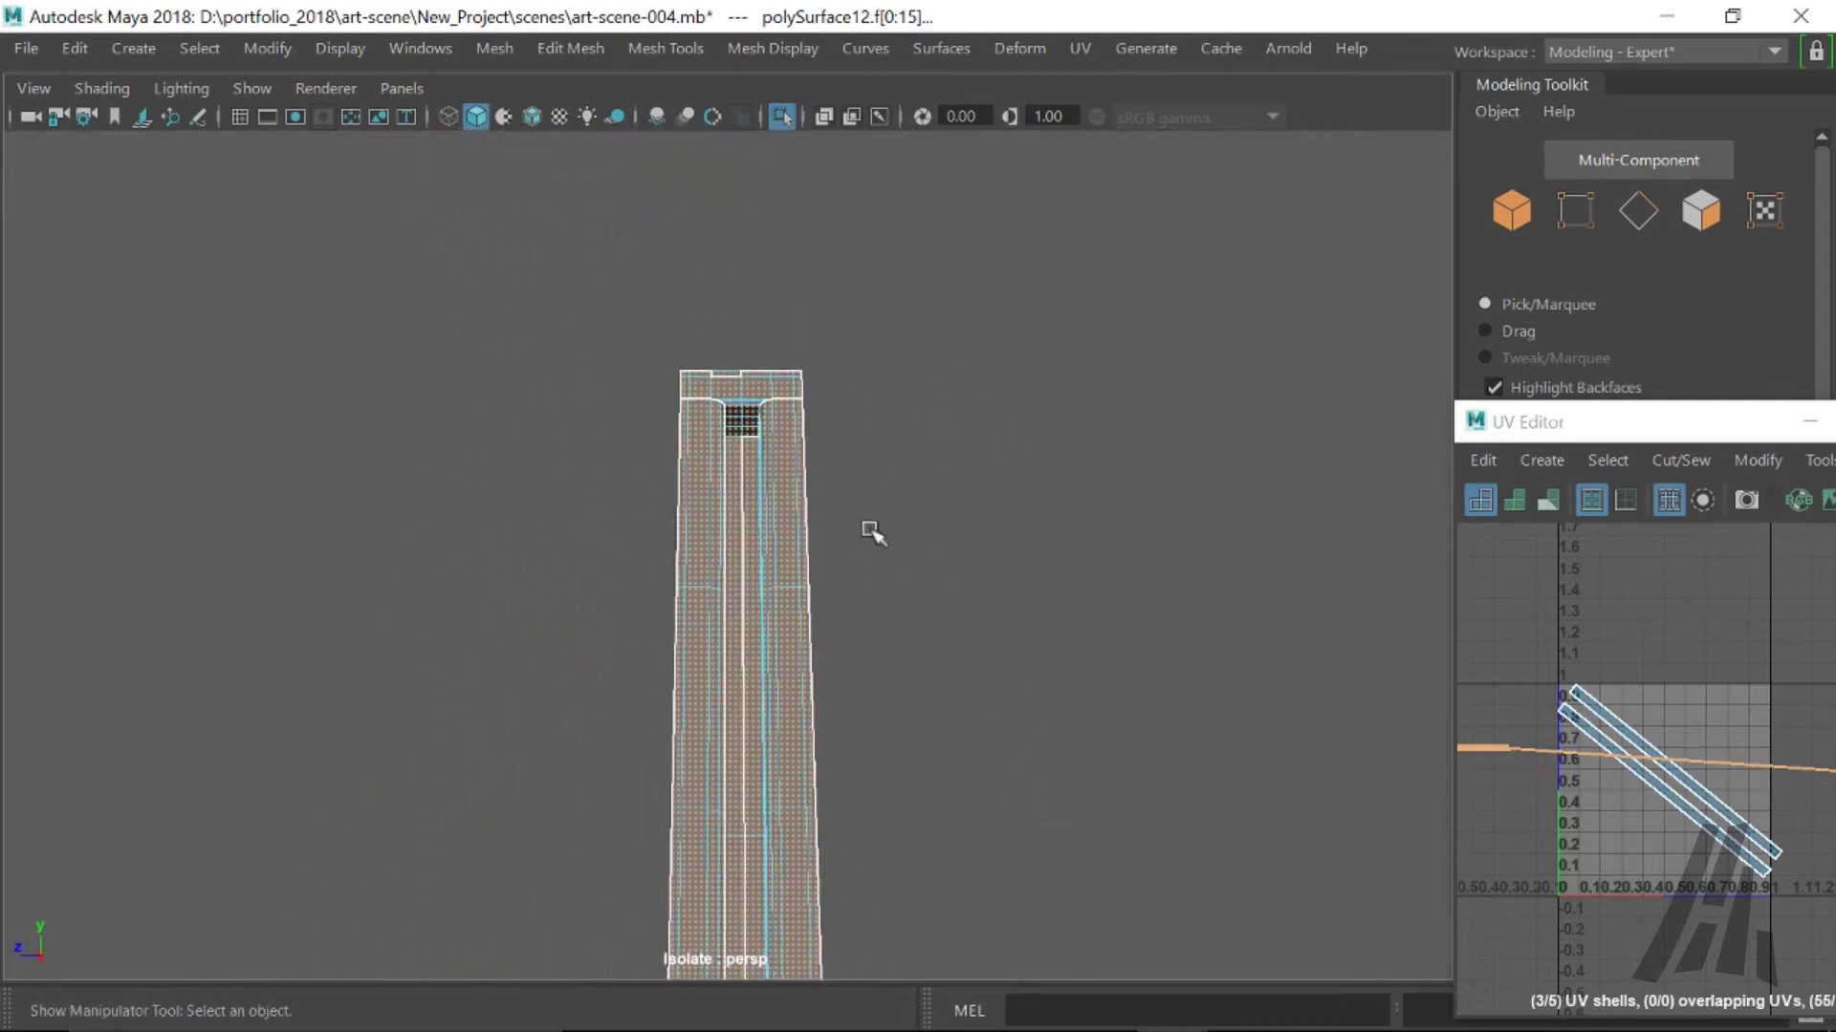
{"action": "left_click_drag", "start_coordinate": [1109, 734], "coordinate": [846, 762], "text": "alt"}
{"action": "middle_click_drag", "start_coordinate": [846, 762], "coordinate": [808, 676], "text": "alt"}
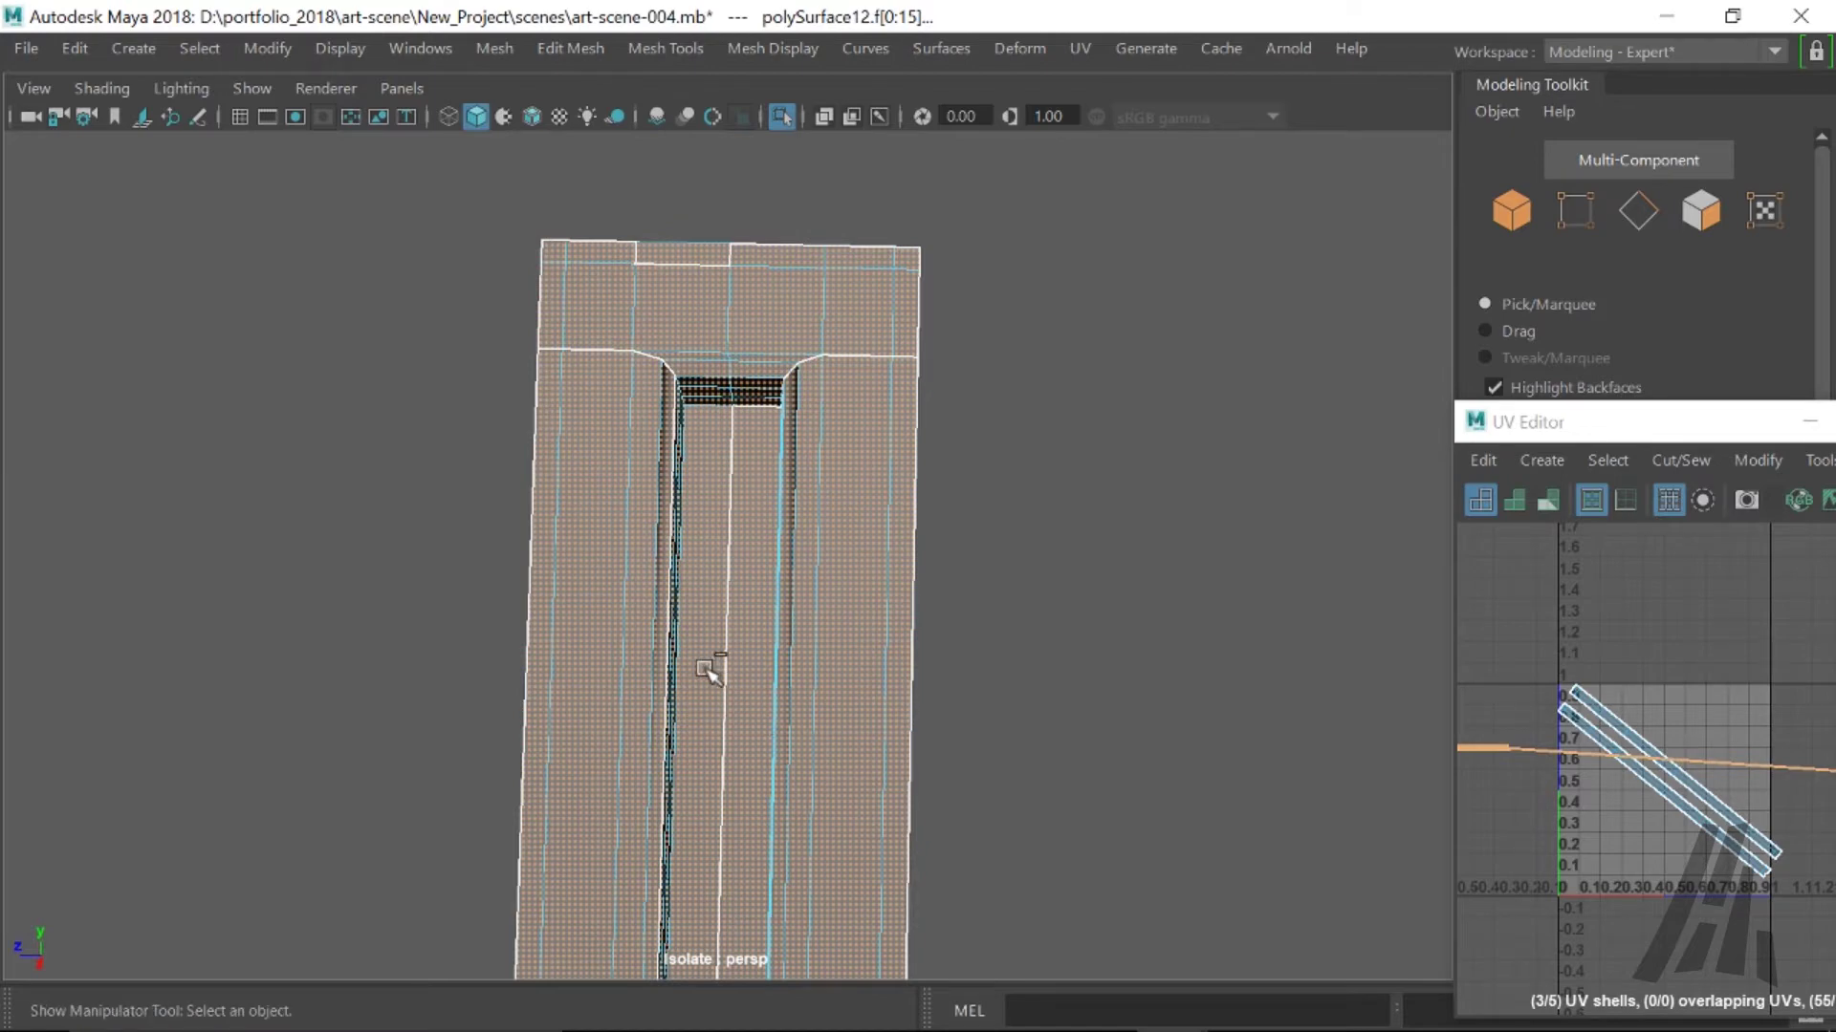
{"action": "middle_click_drag", "start_coordinate": [744, 706], "coordinate": [754, 576], "text": "alt"}
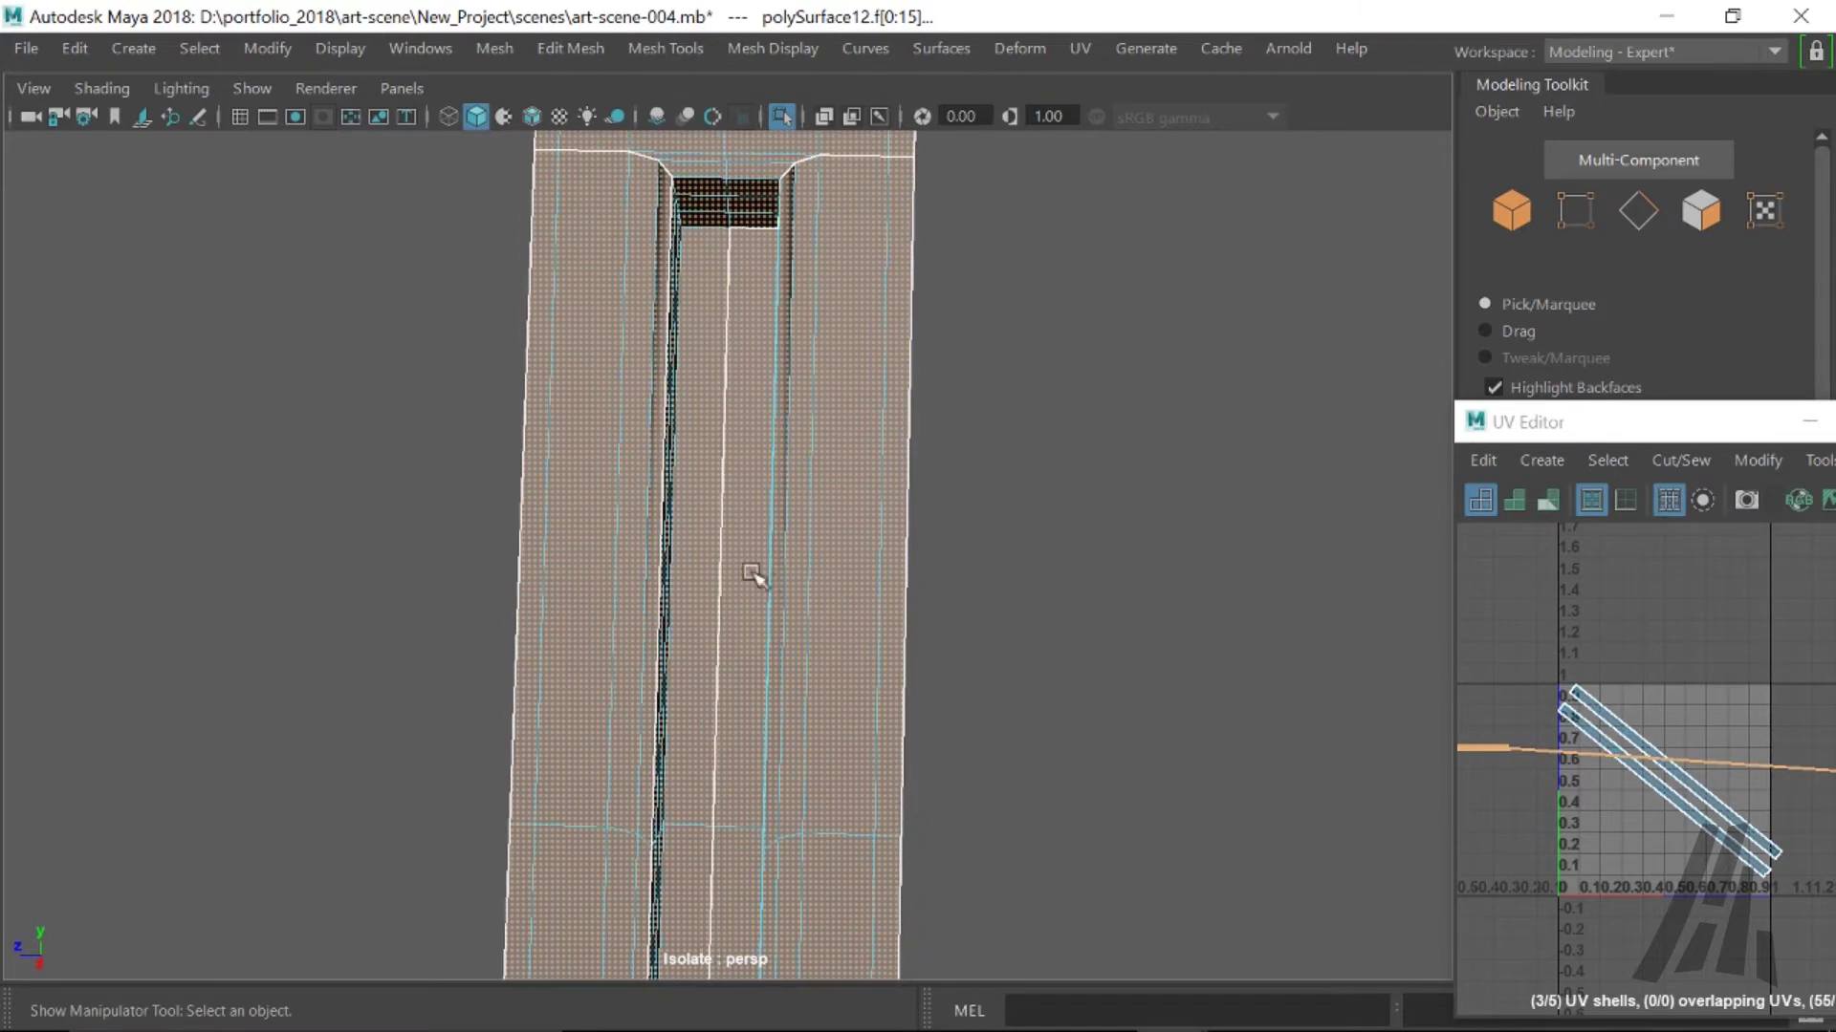
{"action": "left_click_drag", "start_coordinate": [765, 513], "coordinate": [750, 677], "text": "alt"}
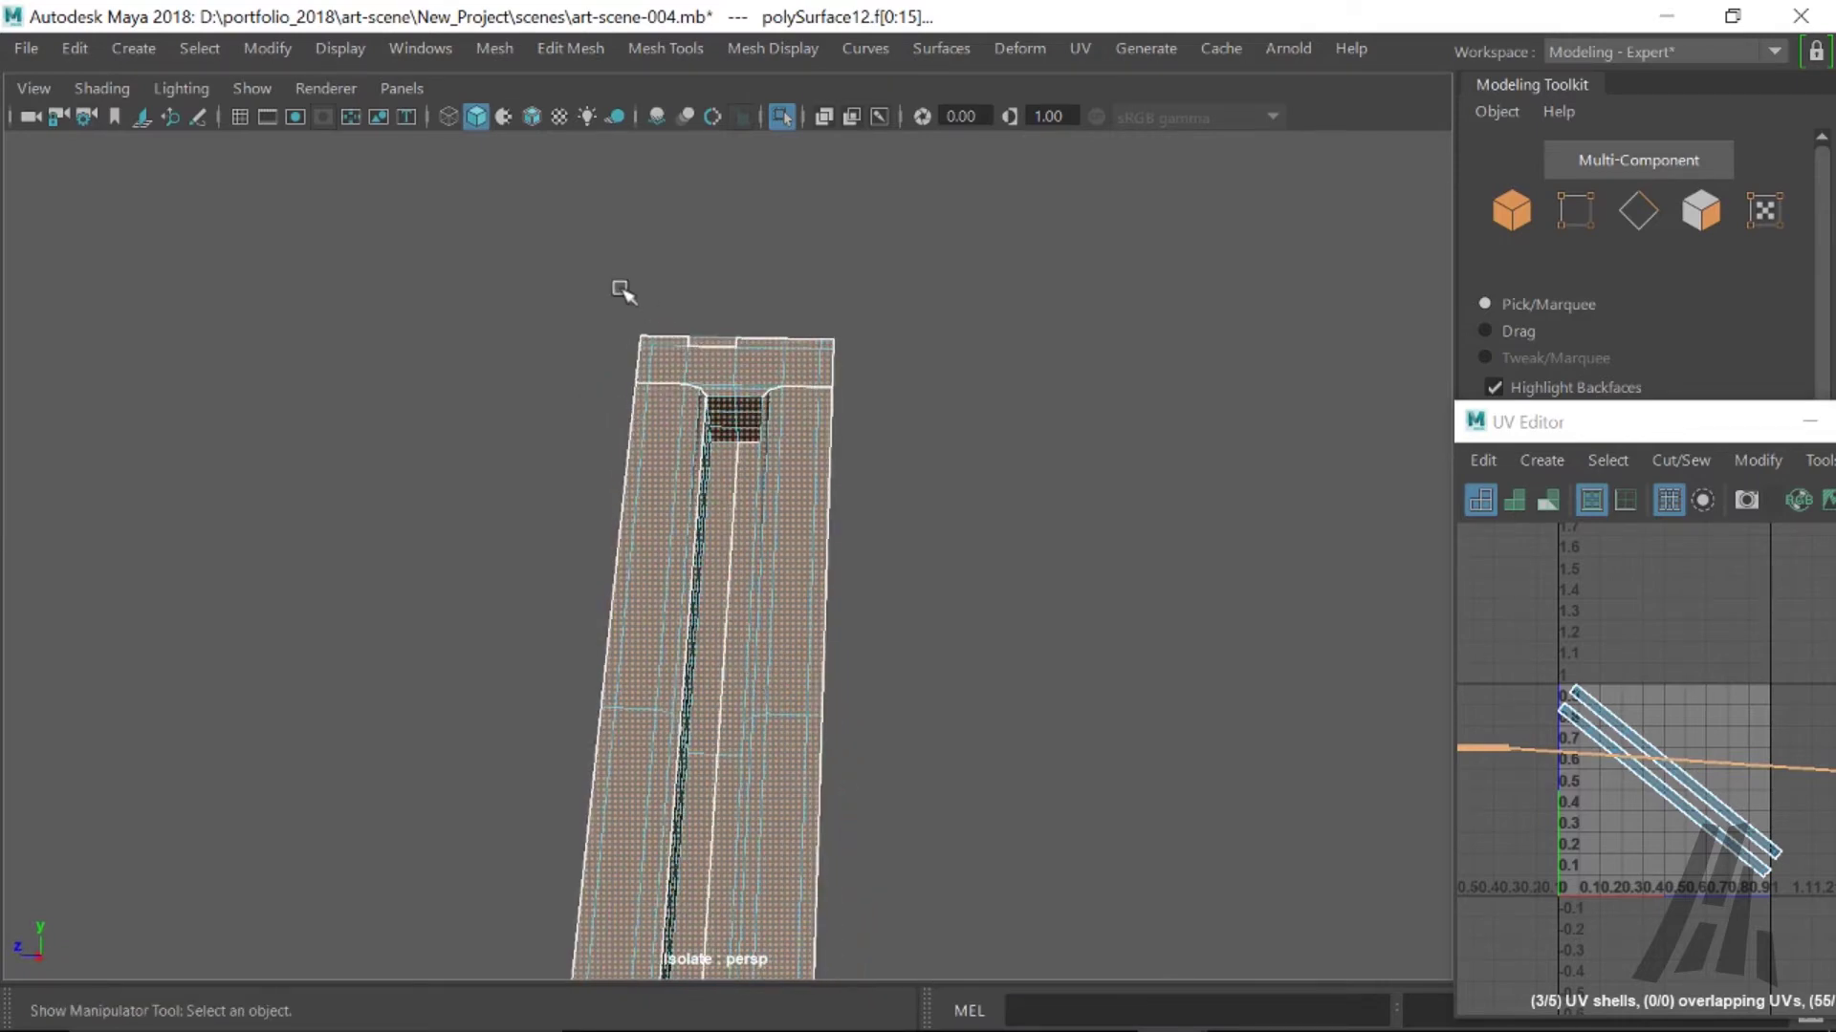
{"action": "mouse_move", "coordinate": [622, 292]}
{"action": "left_mouse_down", "text": "alt"}
{"action": "mouse_move", "coordinate": [636, 325]}
{"action": "mouse_move", "coordinate": [606, 312]}
{"action": "mouse_move", "coordinate": [627, 320]}
{"action": "left_mouse_up", "text": "alt"}
{"action": "left_click_drag", "start_coordinate": [577, 239], "coordinate": [877, 322]}
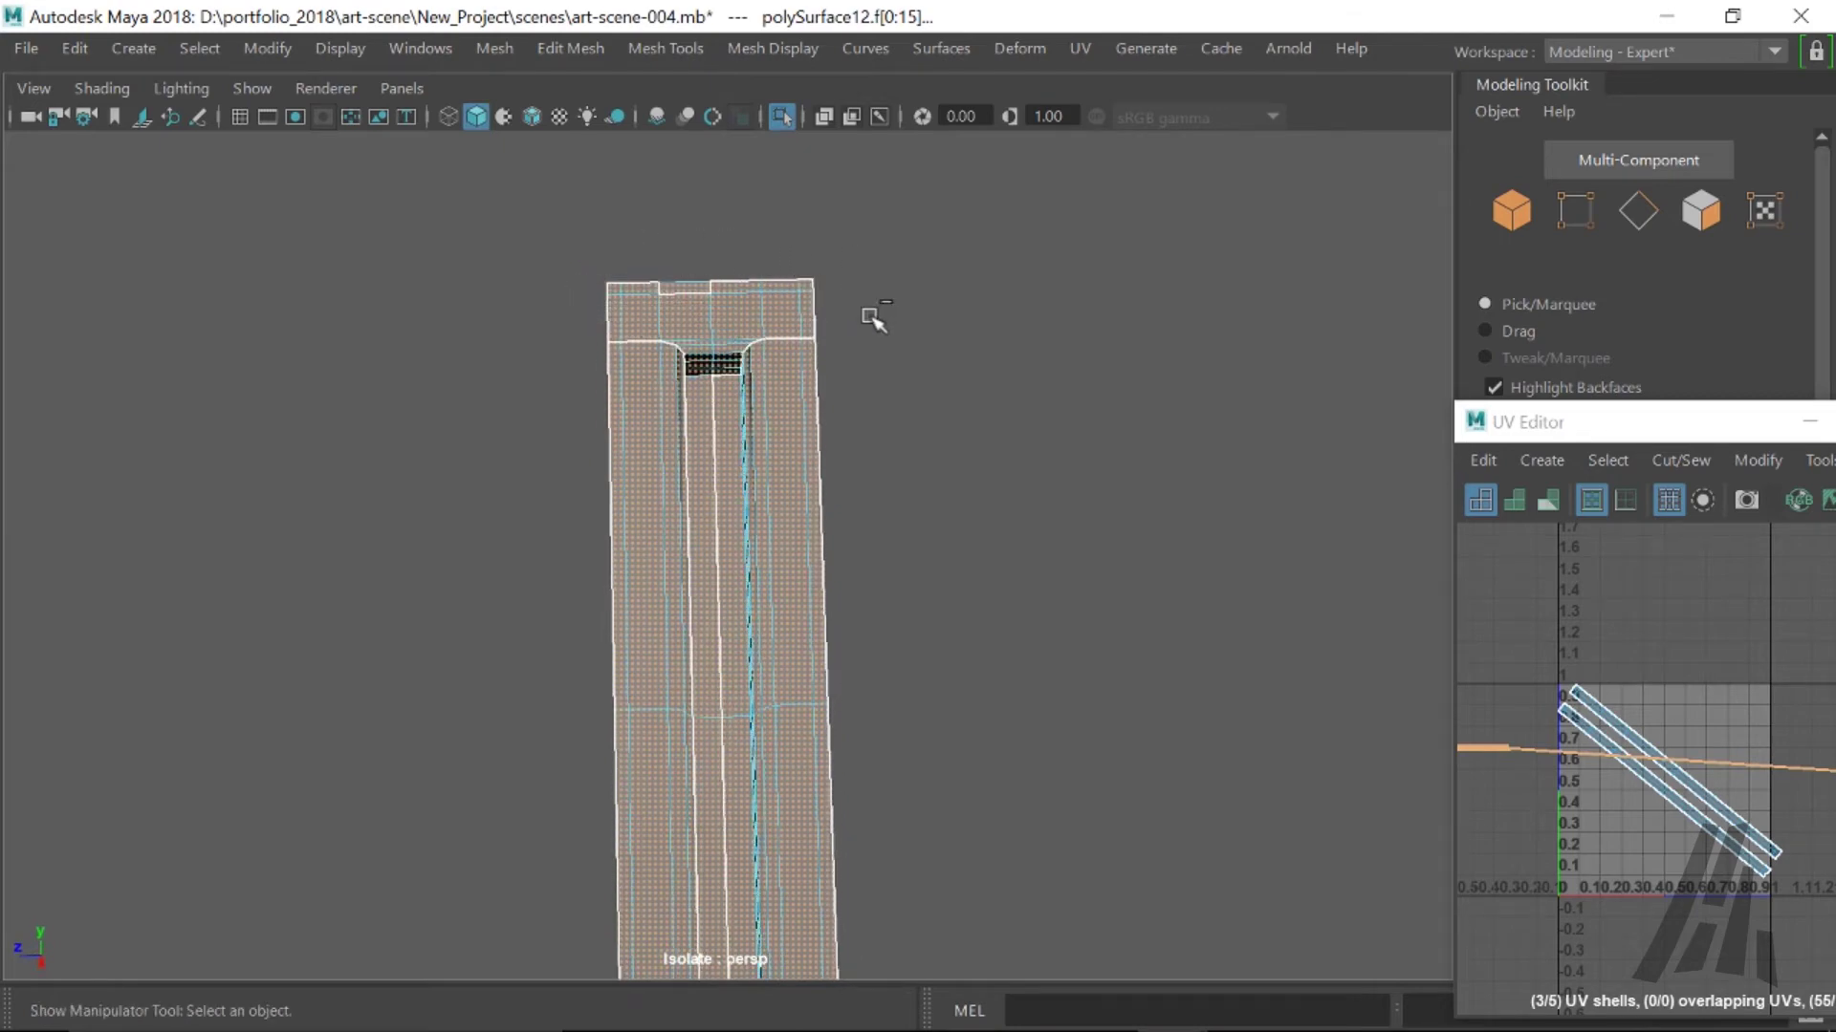
{"action": "left_click_drag", "start_coordinate": [566, 206], "coordinate": [879, 308]}
- Clear the selection and run Modify > Layout to pack the strip's shells into 0–1
{"action": "left_click", "coordinate": [774, 377]}
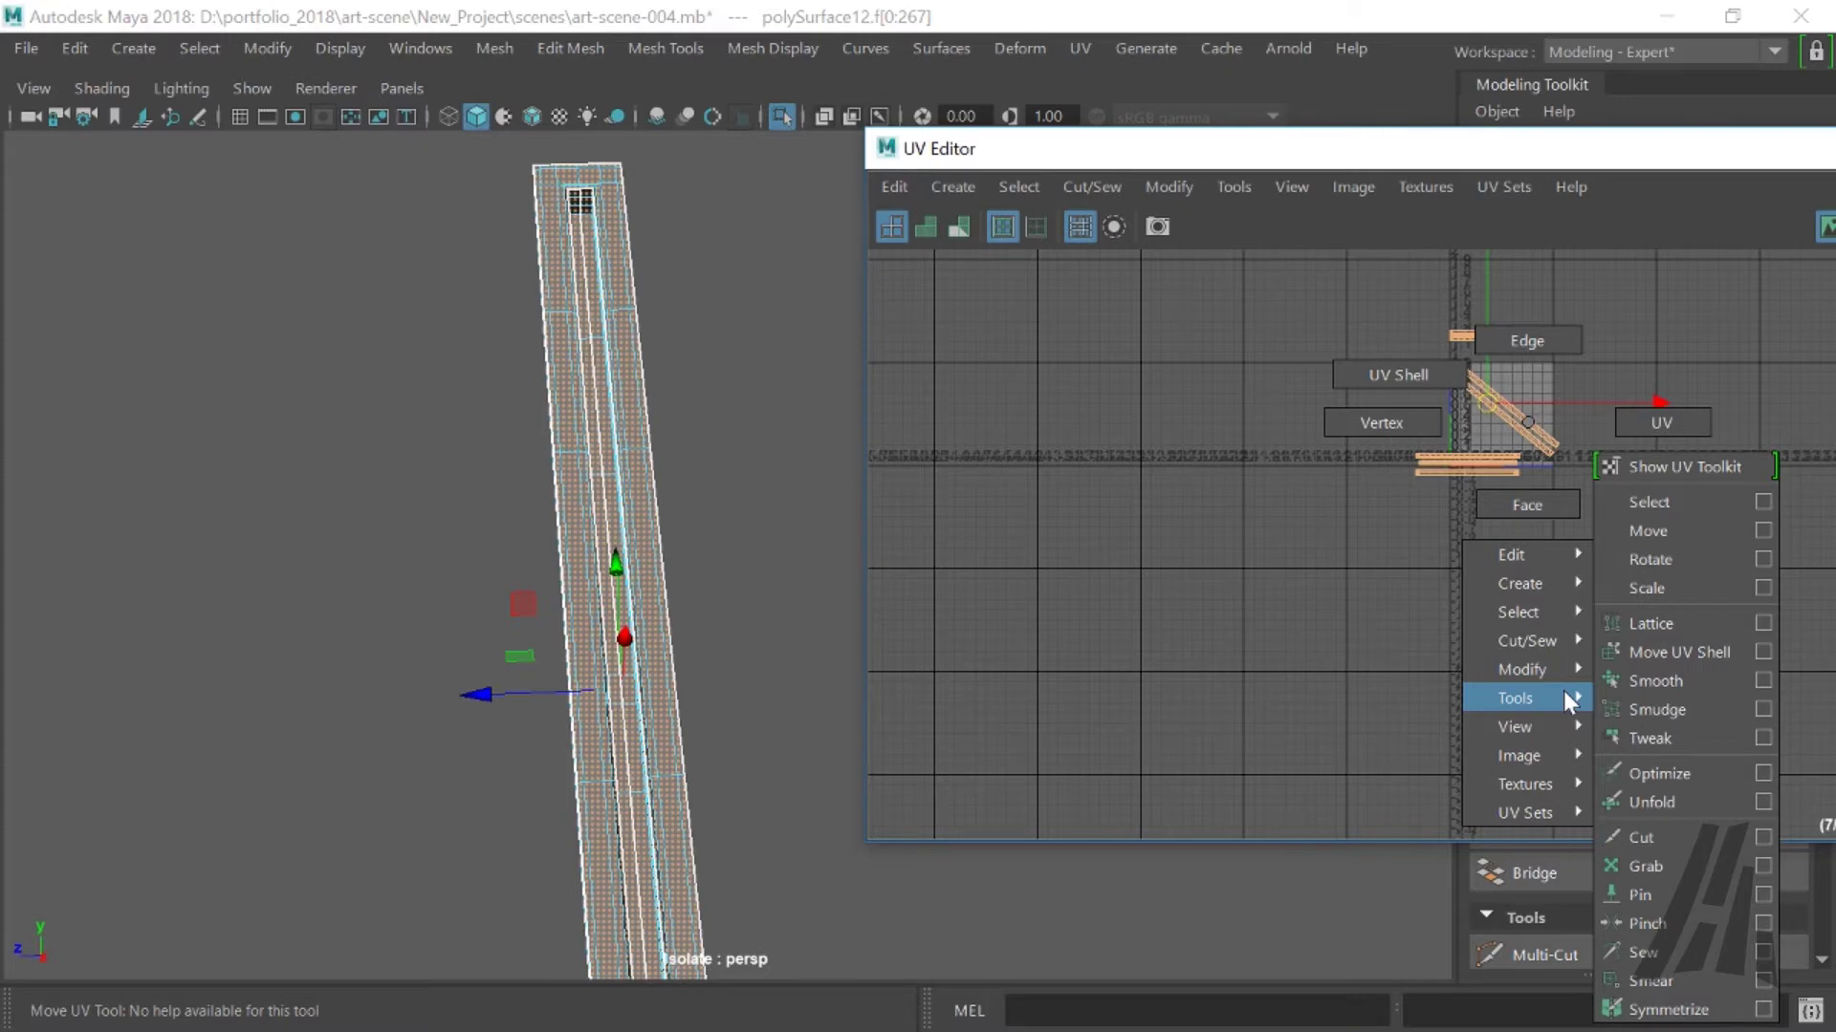
{"action": "mouse_move", "coordinate": [1540, 581]}
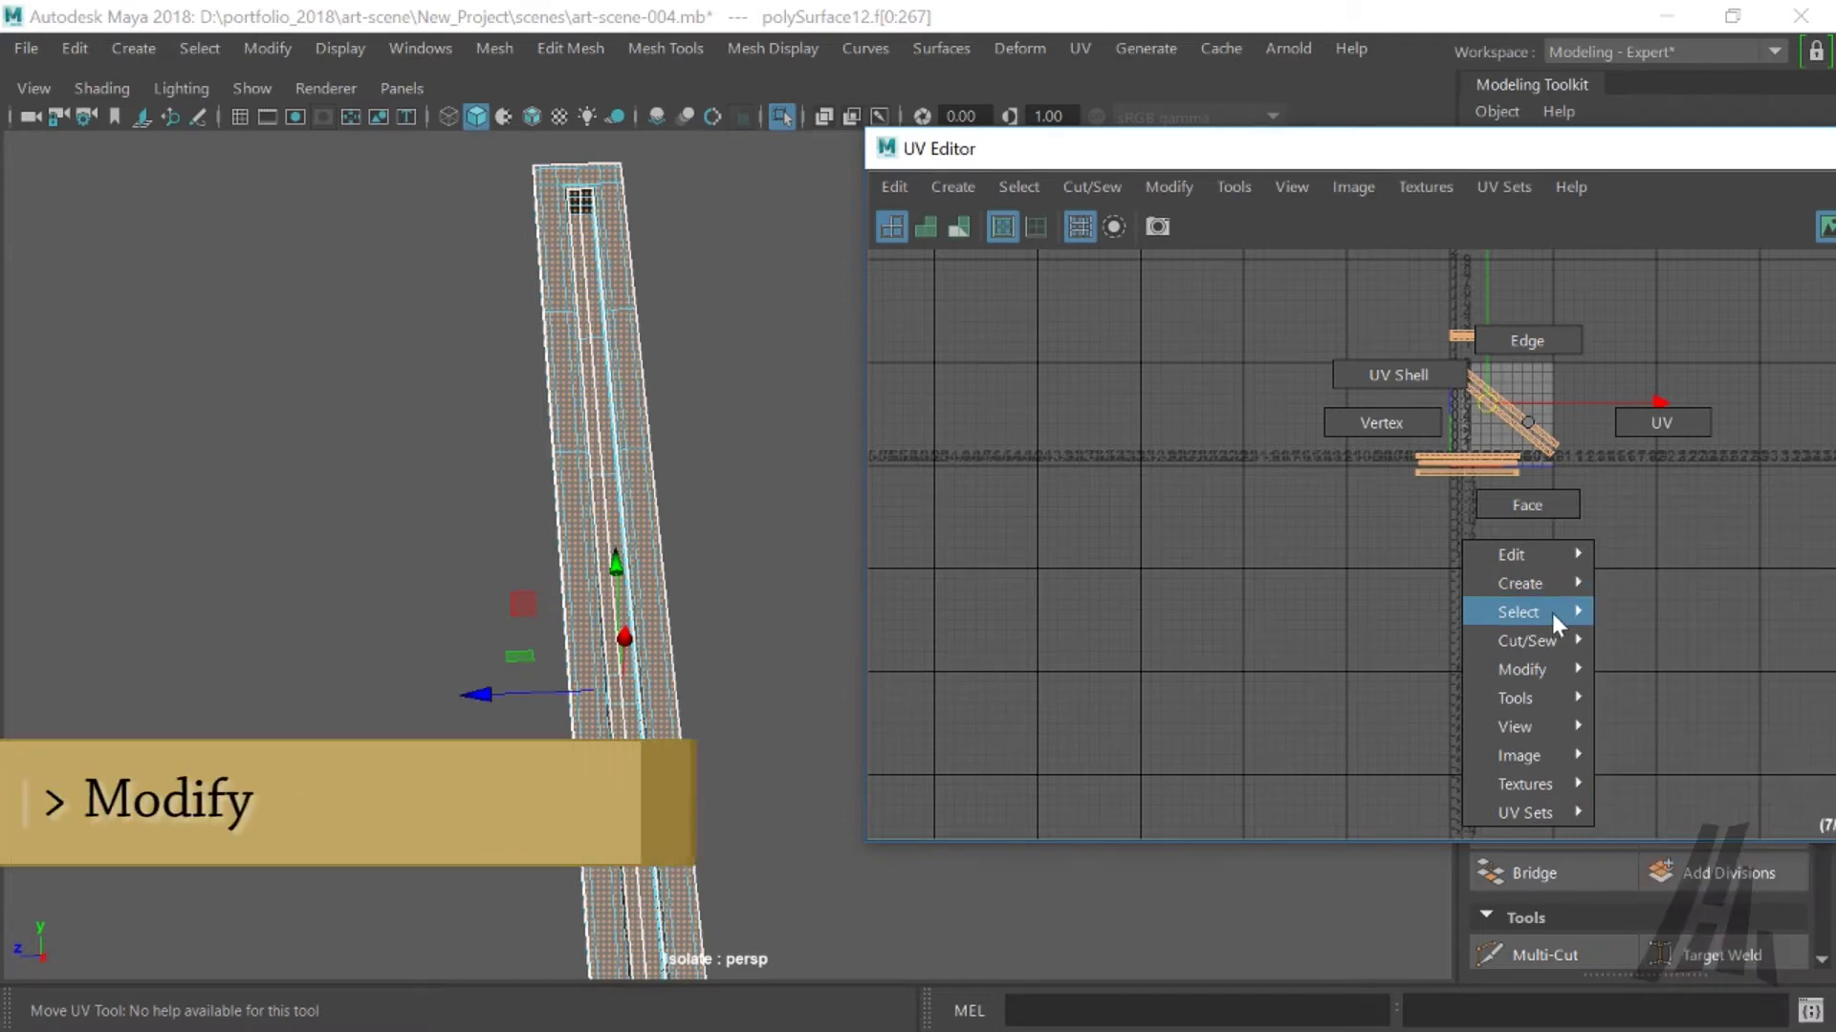
{"action": "mouse_move", "coordinate": [1543, 652]}
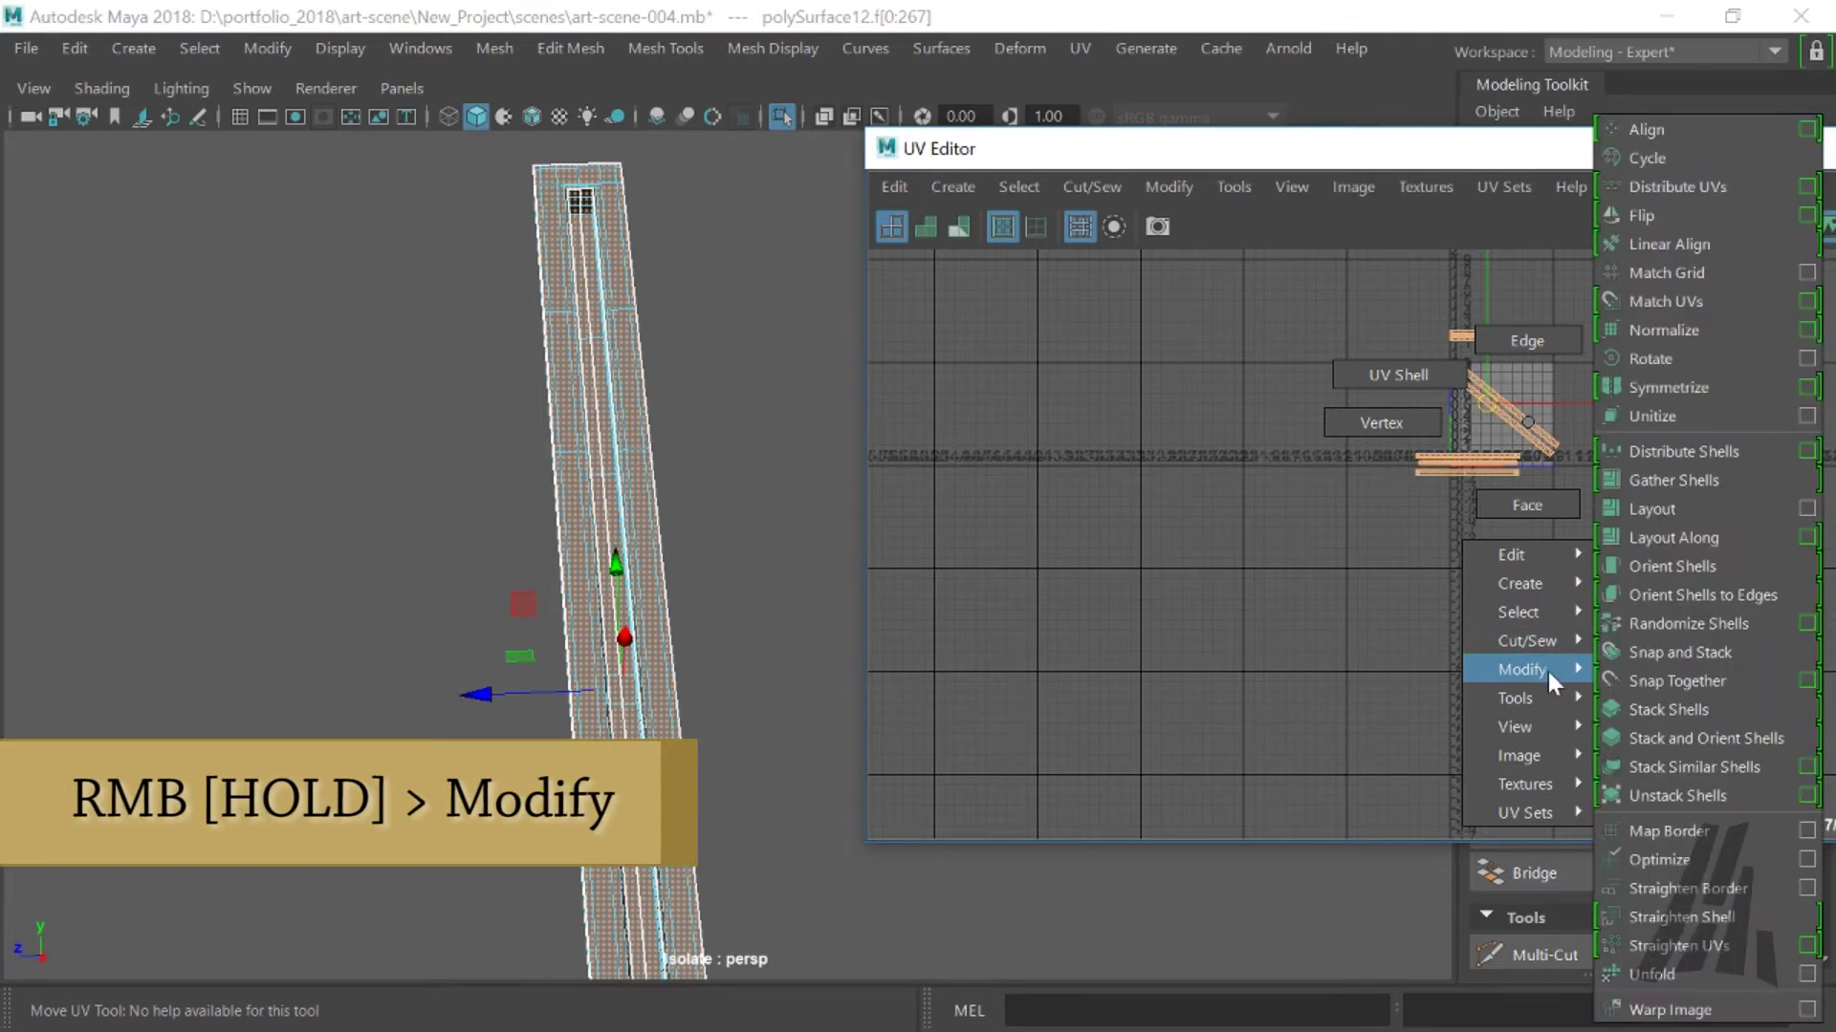
{"action": "right_click_drag", "start_coordinate": [1547, 671], "coordinate": [1680, 516]}
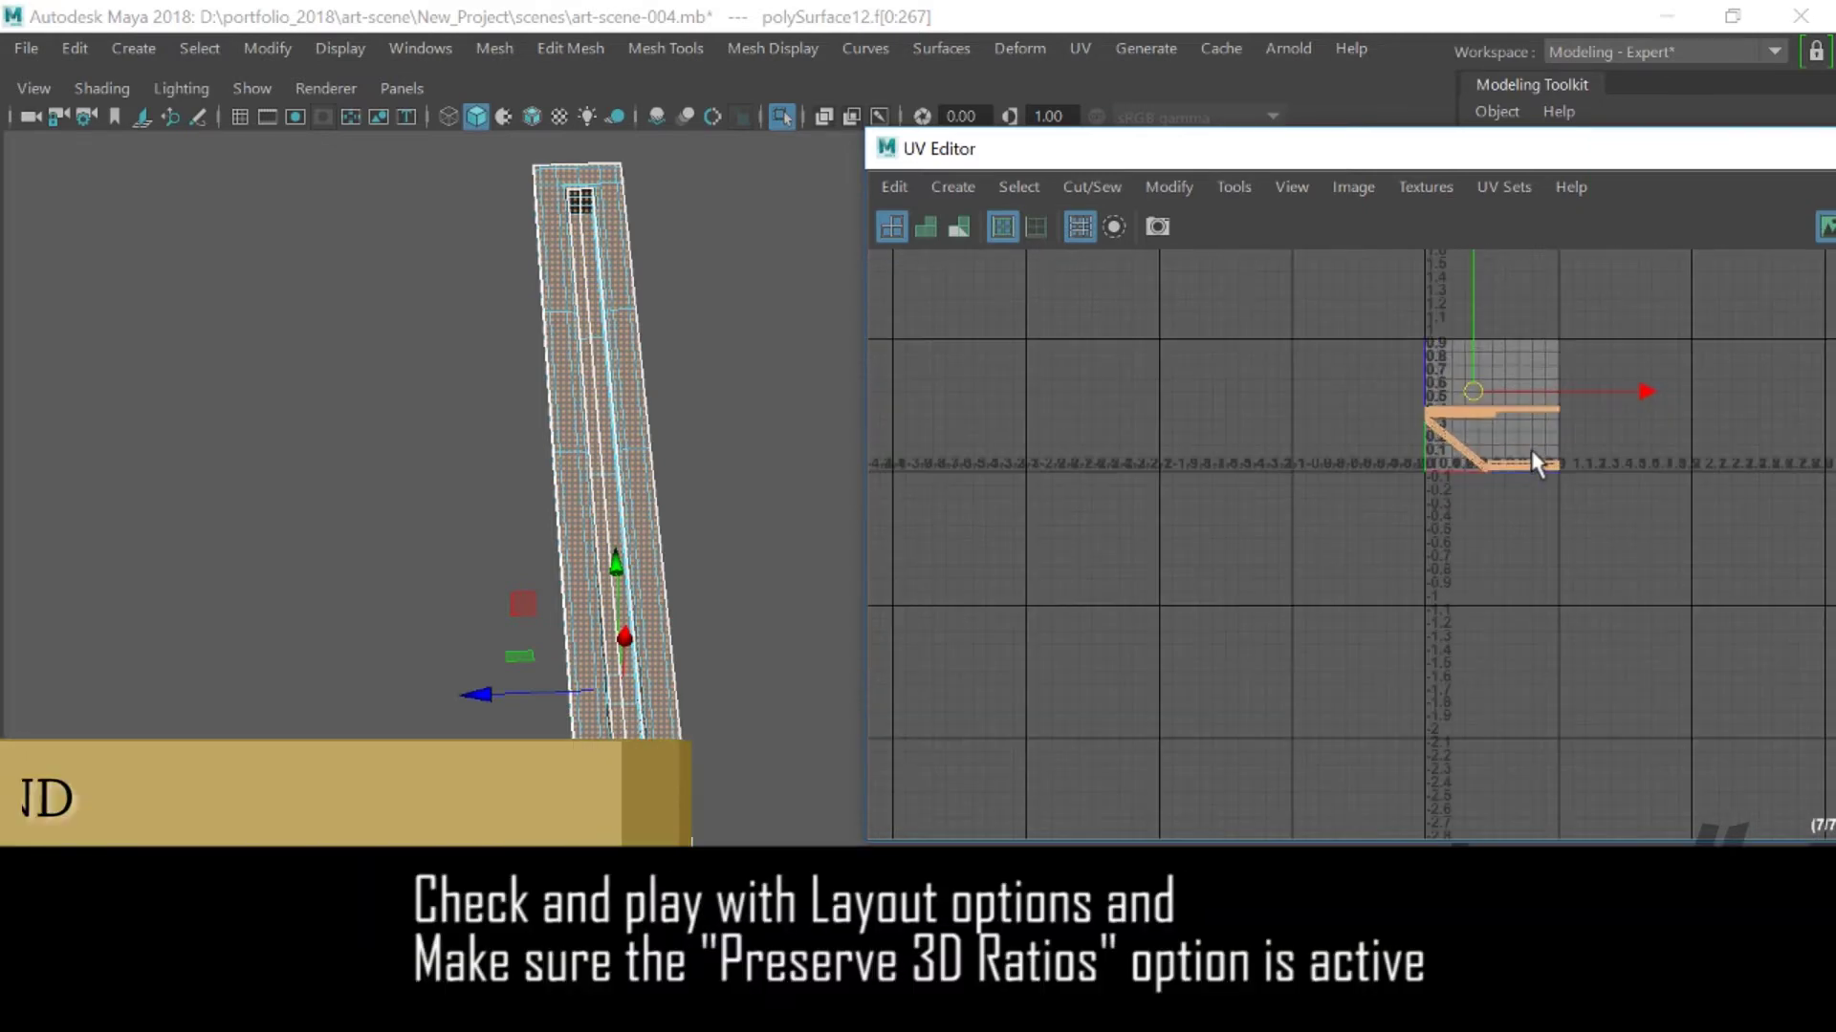
- Rotate the diagonal UV shell until it lies horizontal
{"action": "scroll", "coordinate": [1529, 448], "scroll_direction": "up", "scroll_amount": 5}
{"action": "scroll", "coordinate": [1385, 621], "scroll_direction": "up", "scroll_amount": 5}
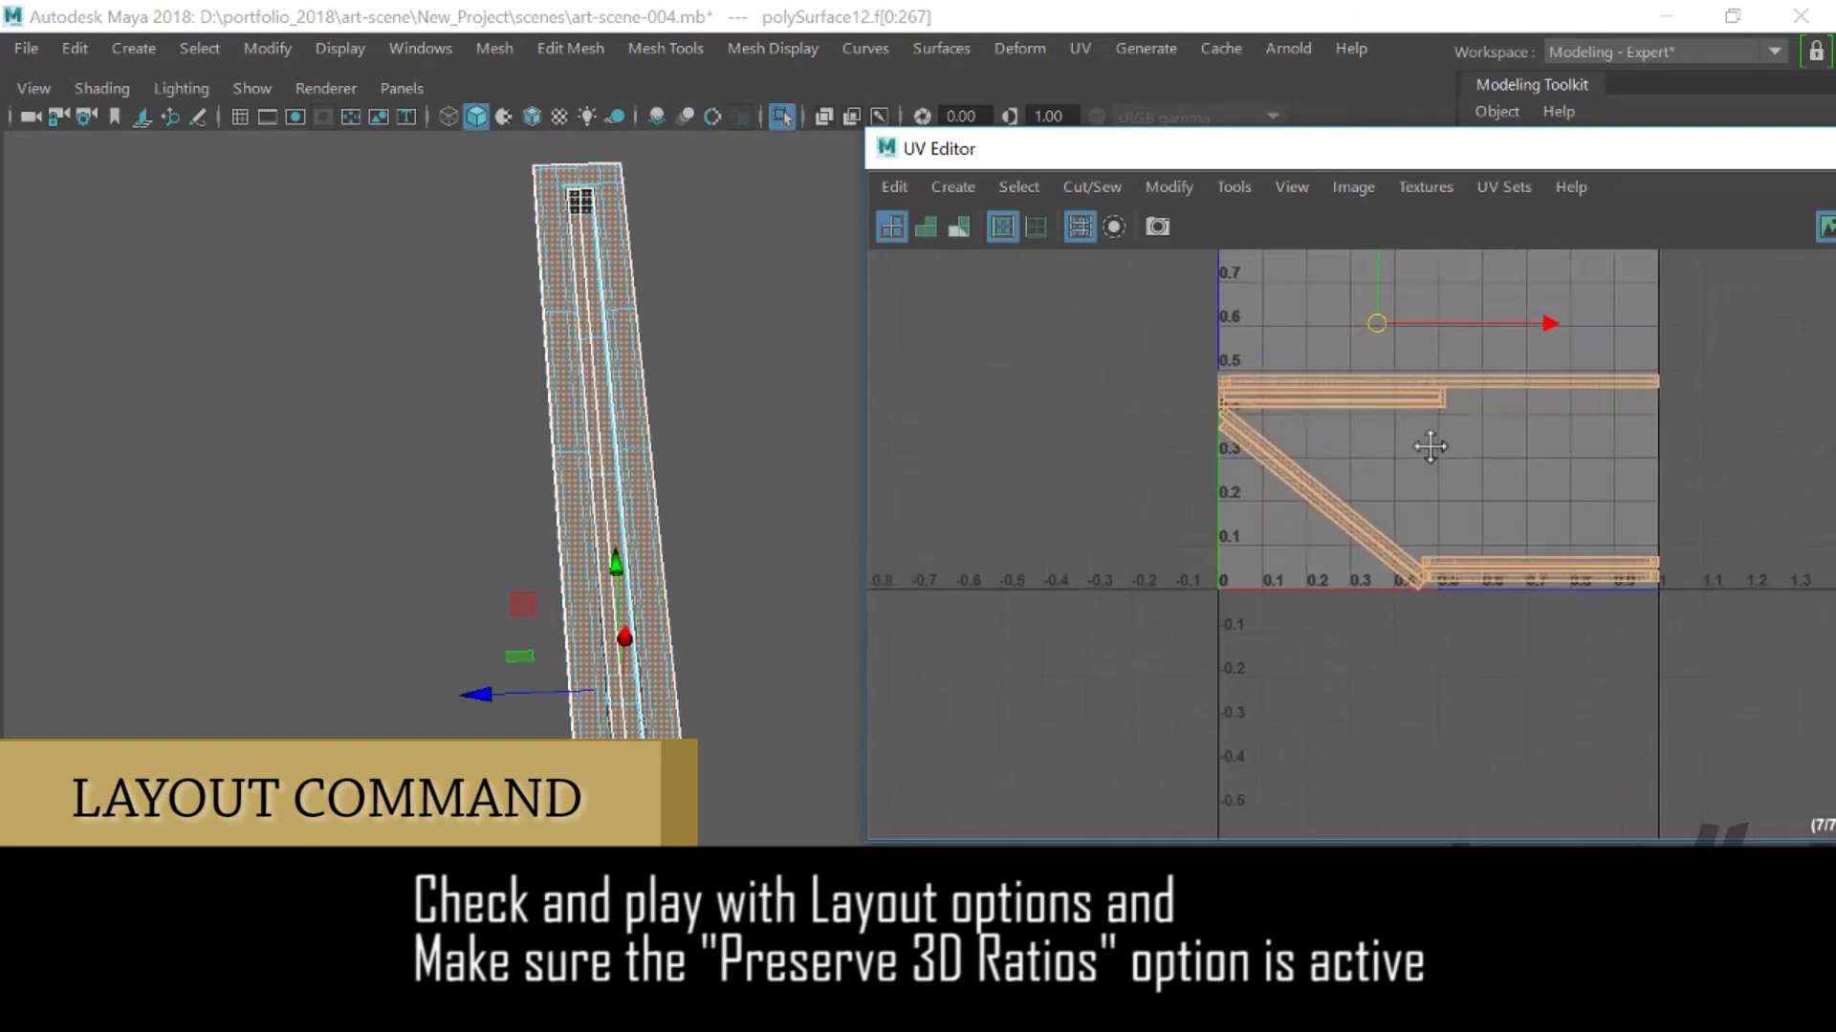
{"action": "left_click", "coordinate": [1356, 627]}
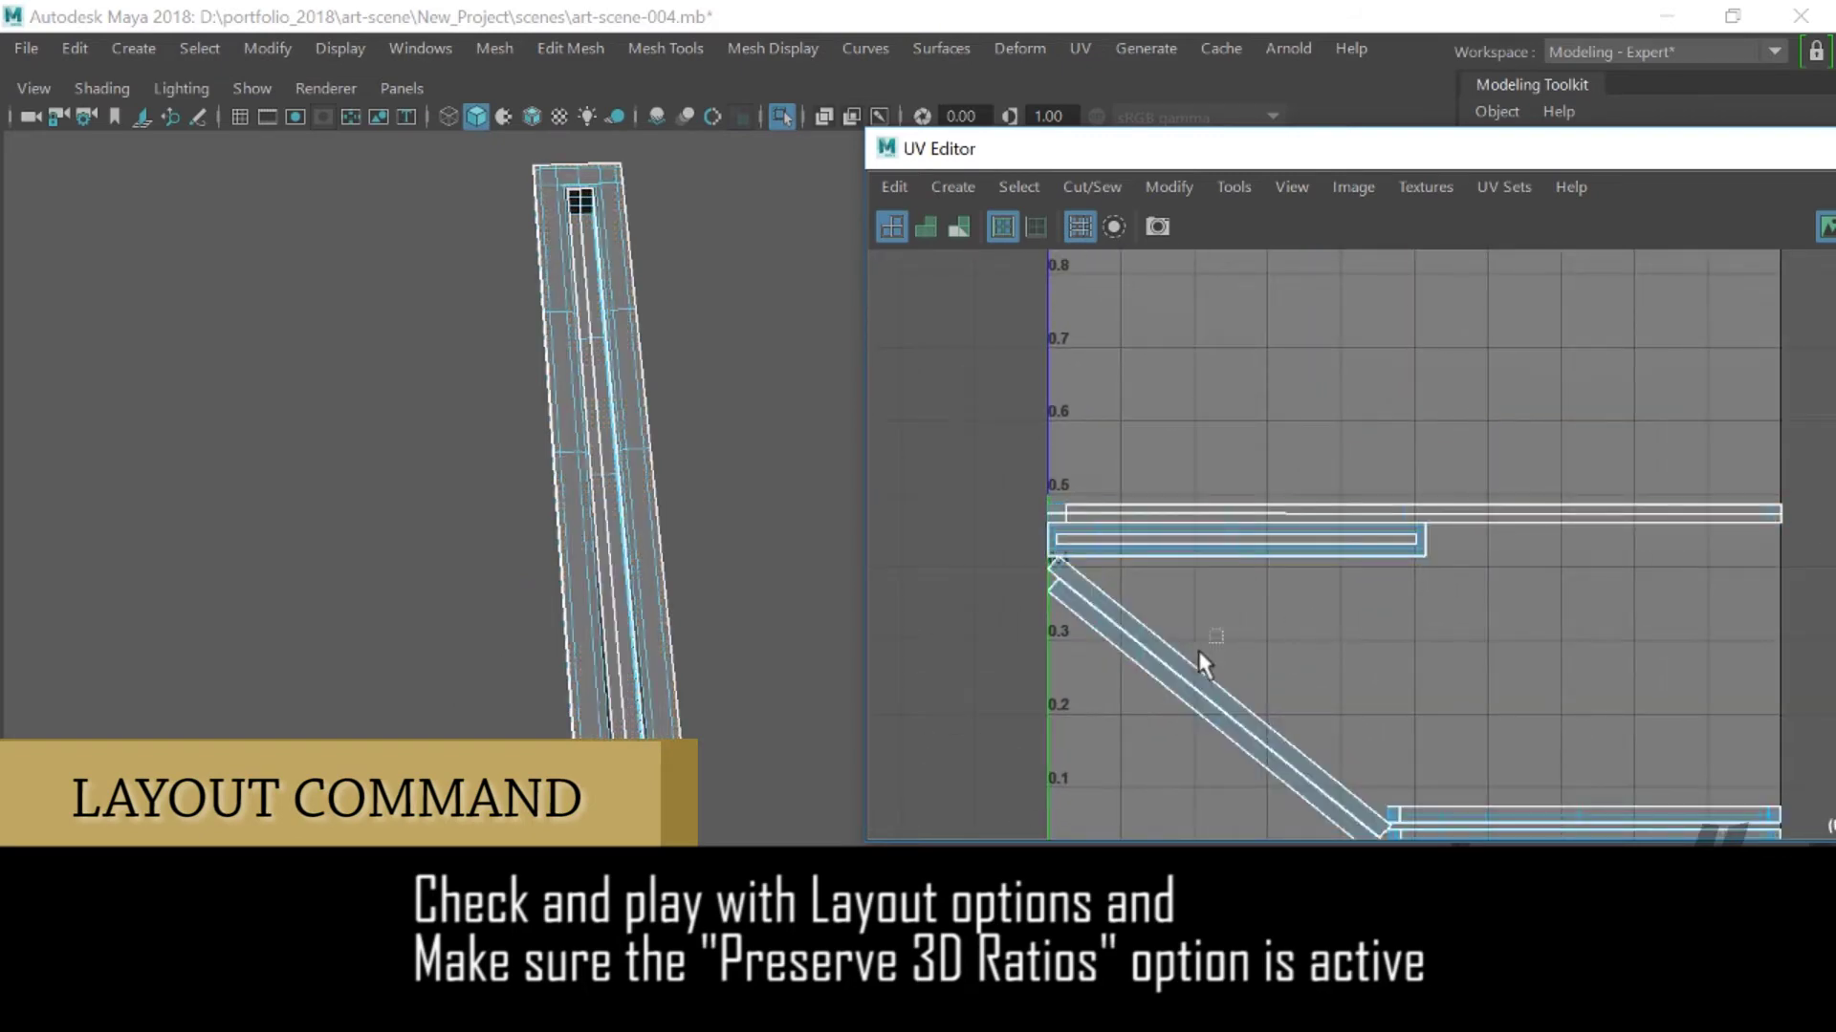
{"action": "left_click", "coordinate": [1201, 660]}
{"action": "key", "text": "e"}
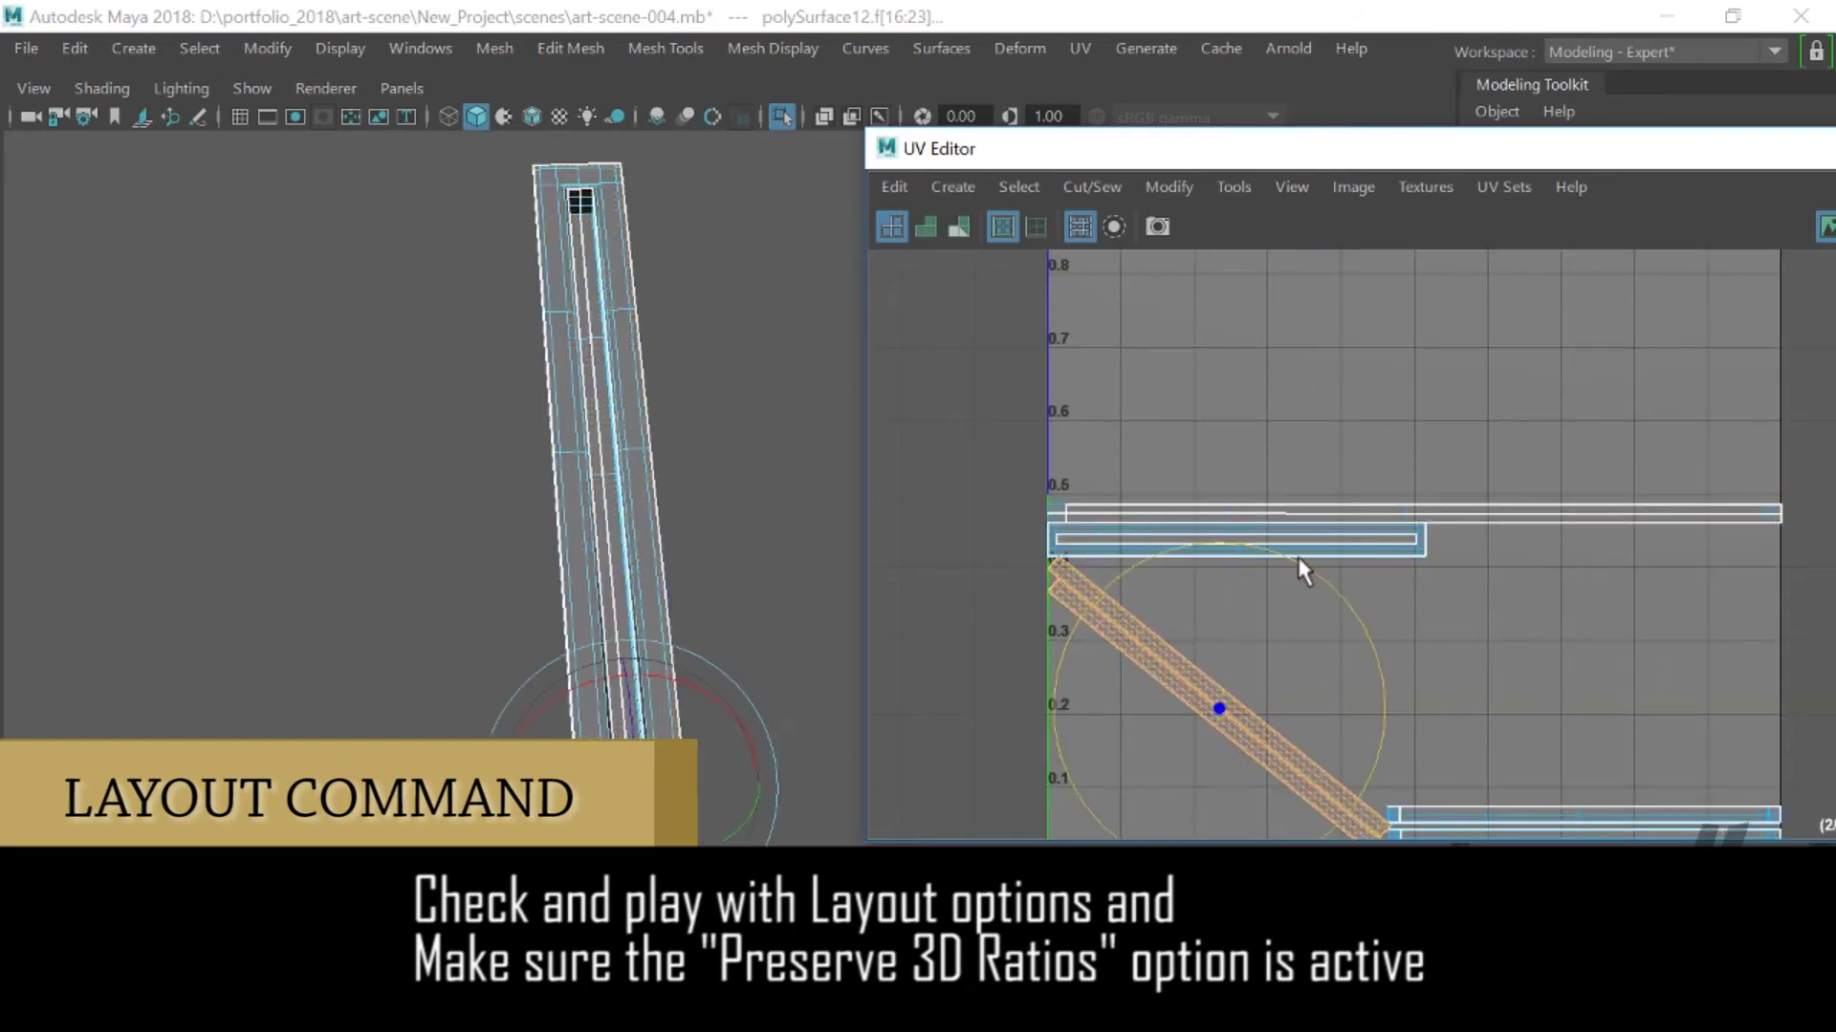
{"action": "left_click_drag", "start_coordinate": [1303, 565], "coordinate": [1181, 523]}
{"action": "key", "text": "ctrl+z"}
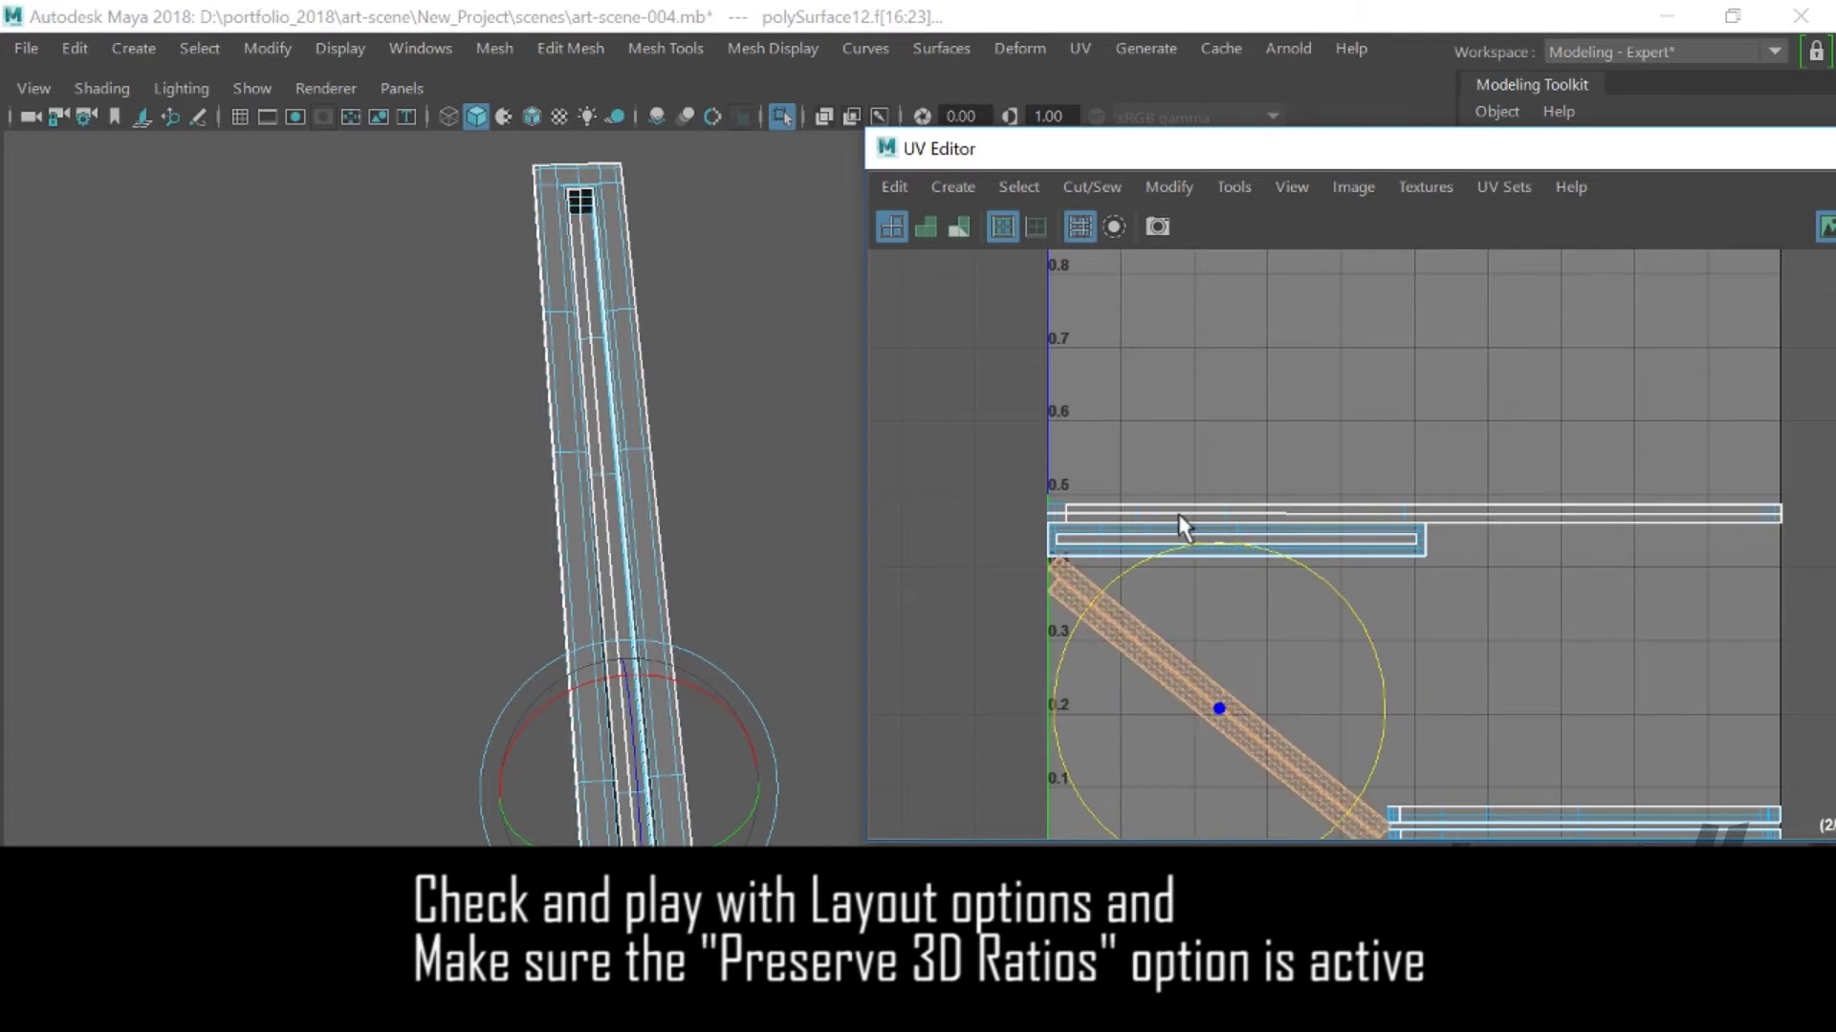
{"action": "scroll", "coordinate": [1213, 611], "scroll_direction": "up", "scroll_amount": 3}
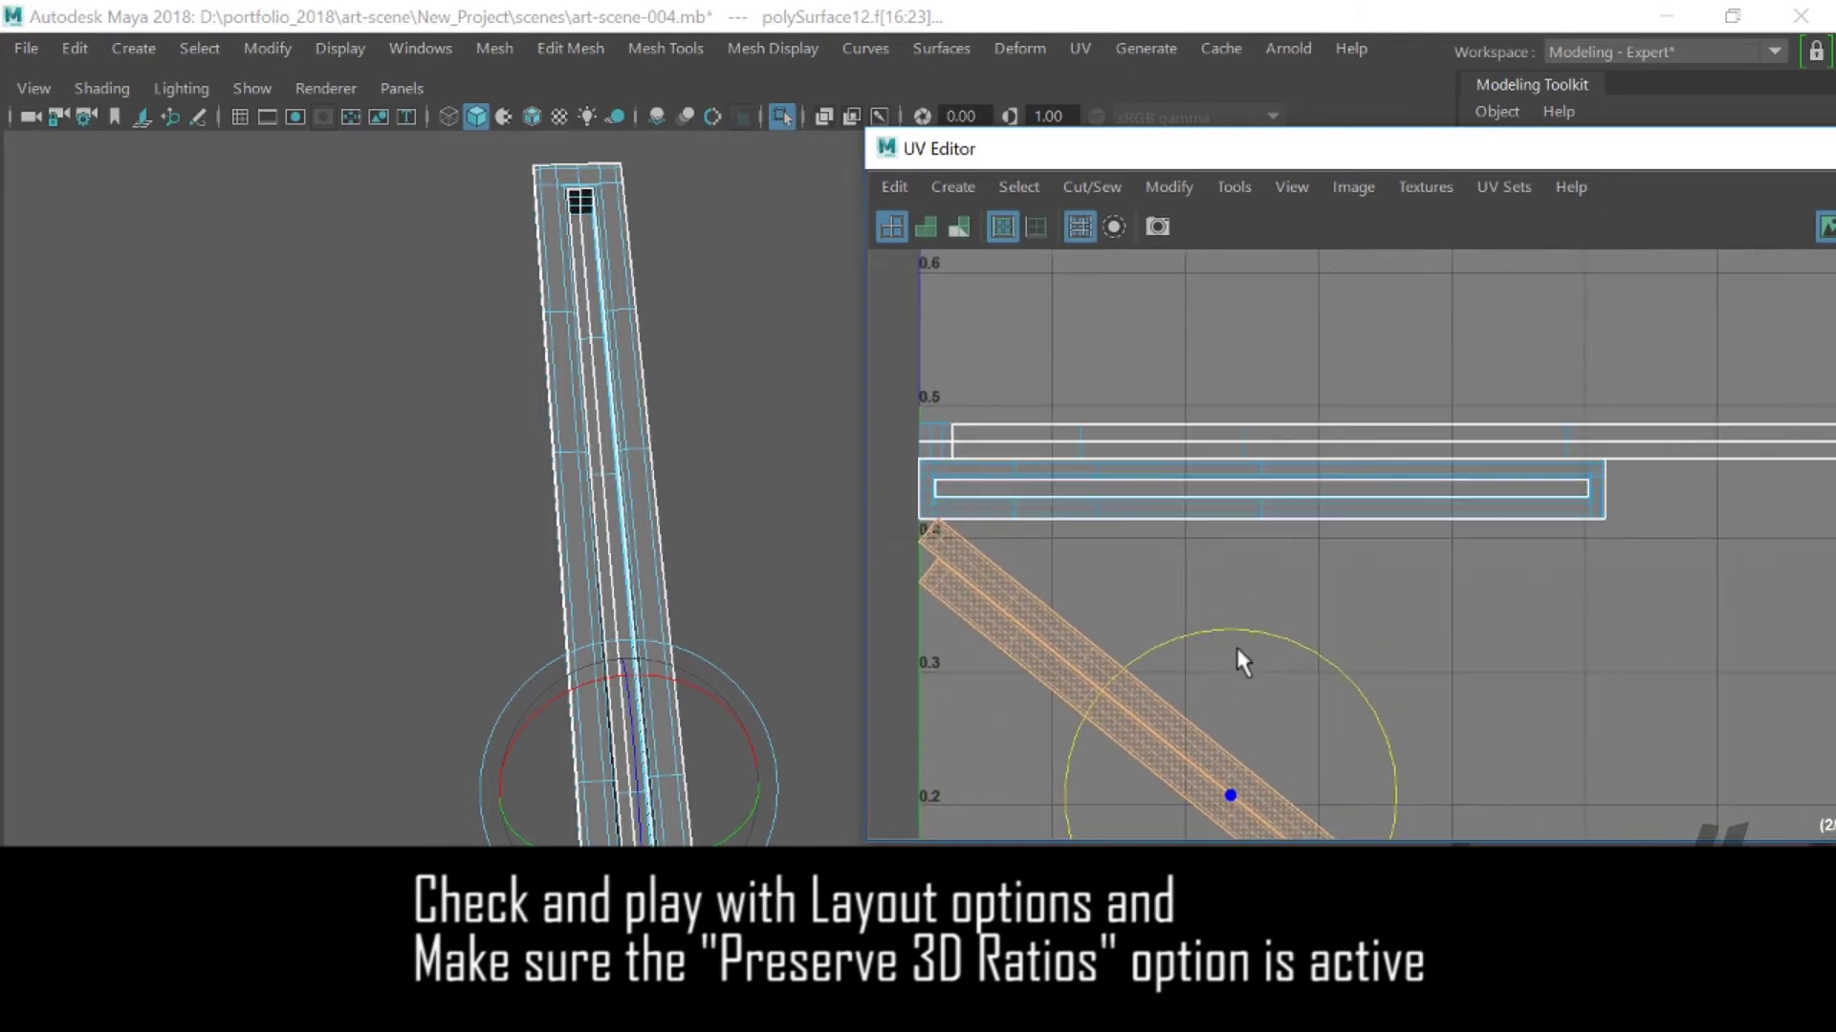
{"action": "left_click_drag", "start_coordinate": [1241, 629], "coordinate": [1120, 637]}
- Move the shells up below the white shells and slide the bottom shell left to align
{"action": "key", "text": "w"}
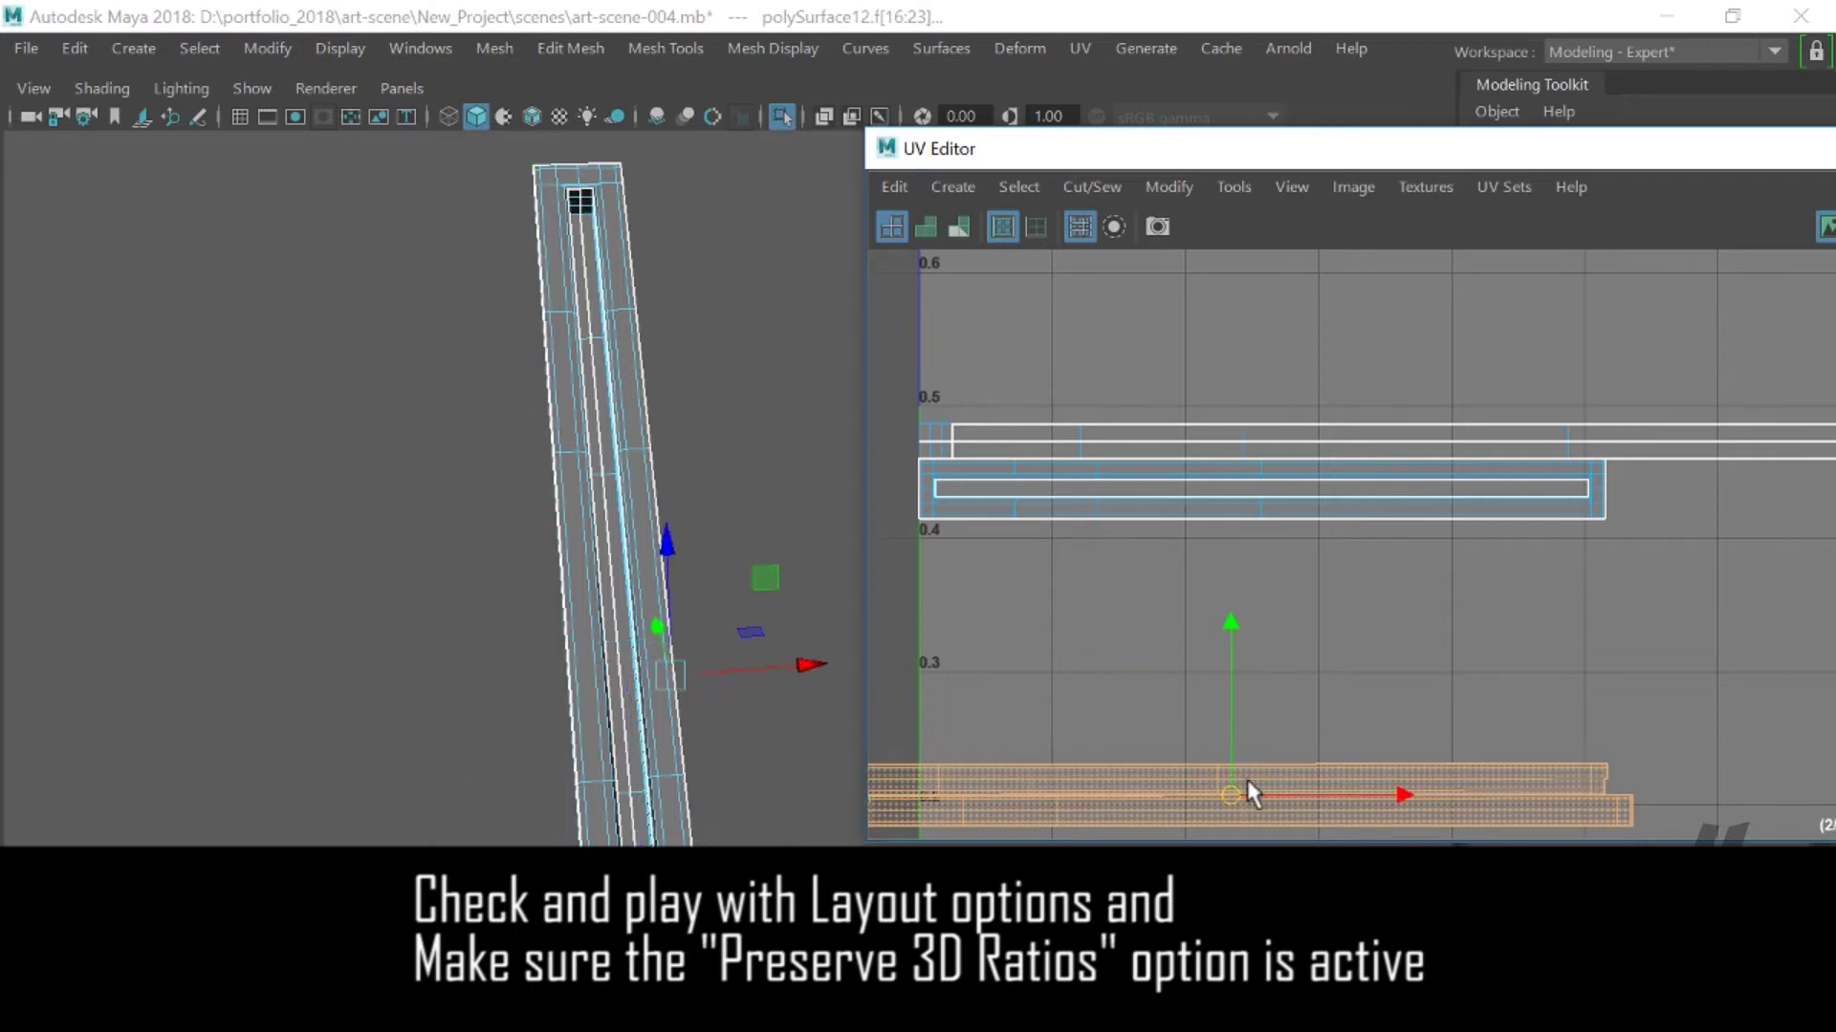
{"action": "left_click_drag", "start_coordinate": [1228, 795], "coordinate": [1319, 573]}
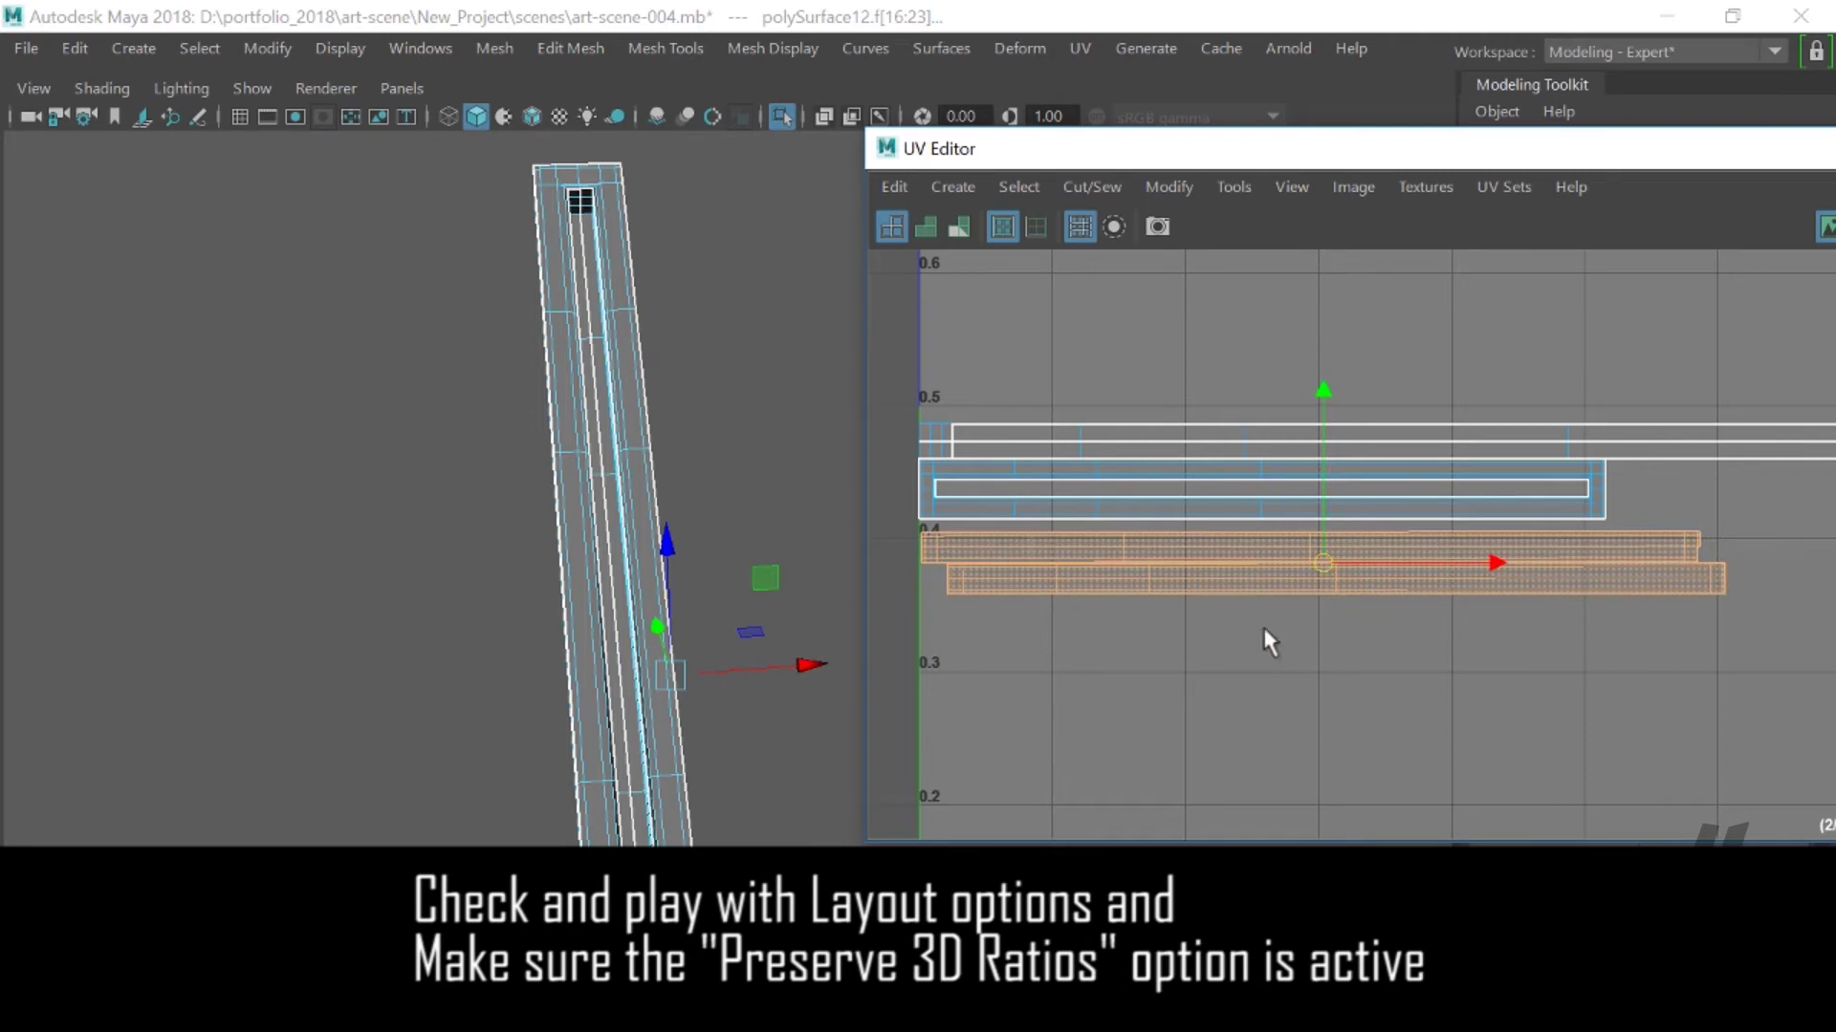
{"action": "left_click", "coordinate": [1272, 633]}
{"action": "left_click", "coordinate": [1307, 585]}
{"action": "left_click_drag", "start_coordinate": [1325, 582], "coordinate": [1298, 589]}
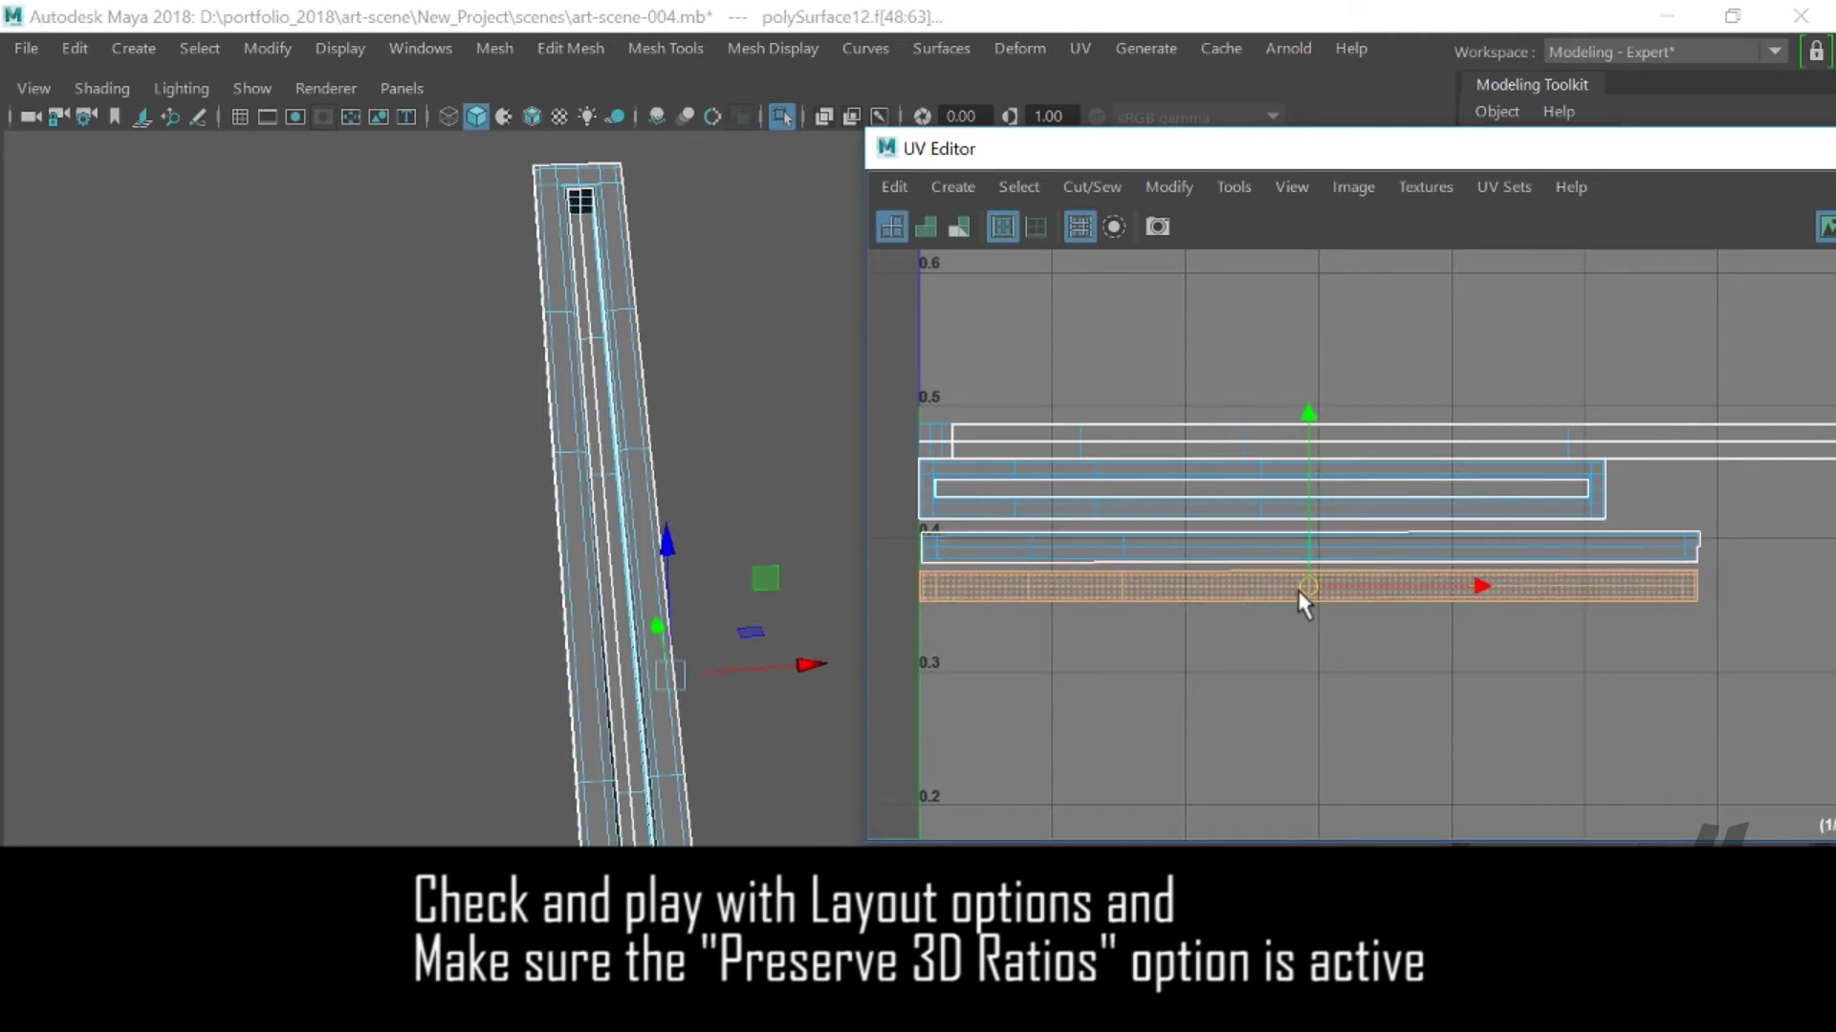
- Select the two bottom UV shells
{"action": "scroll", "coordinate": [1322, 623], "scroll_direction": "down", "scroll_amount": 3}
{"action": "scroll", "coordinate": [1358, 674], "scroll_direction": "down", "scroll_amount": 3}
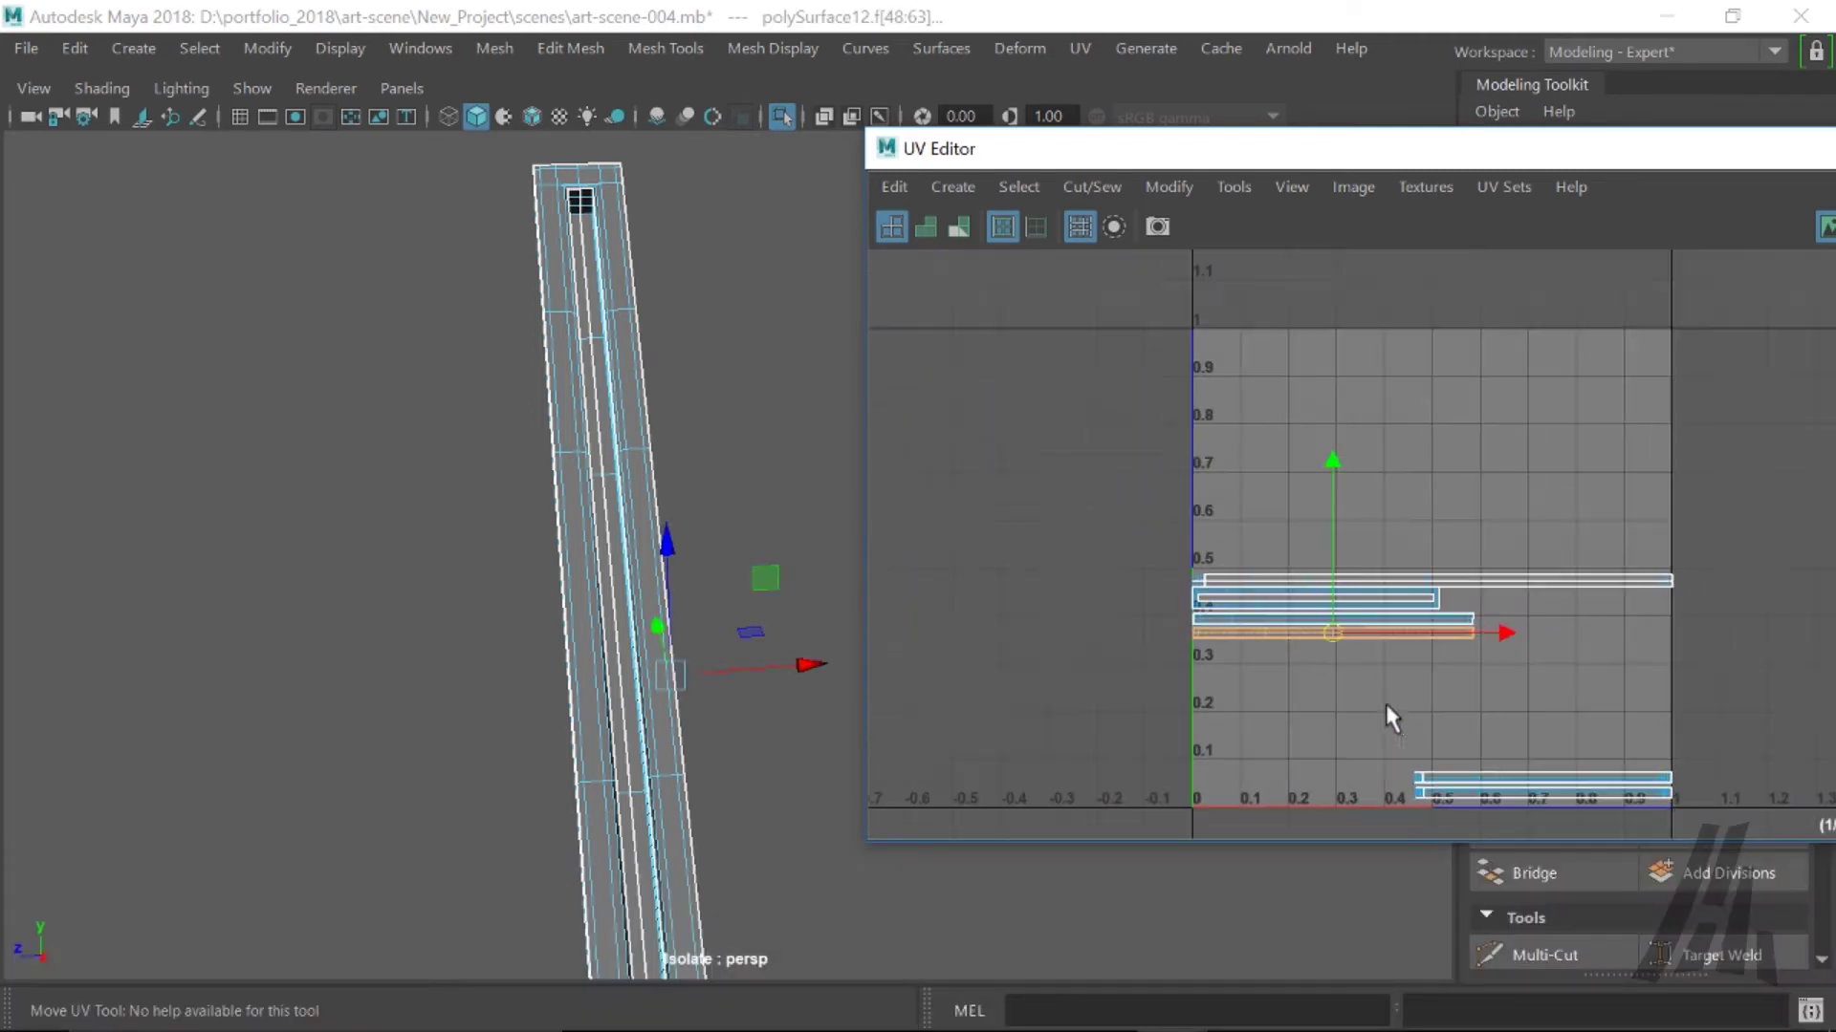
{"action": "left_click_drag", "start_coordinate": [1464, 763], "coordinate": [1323, 656]}
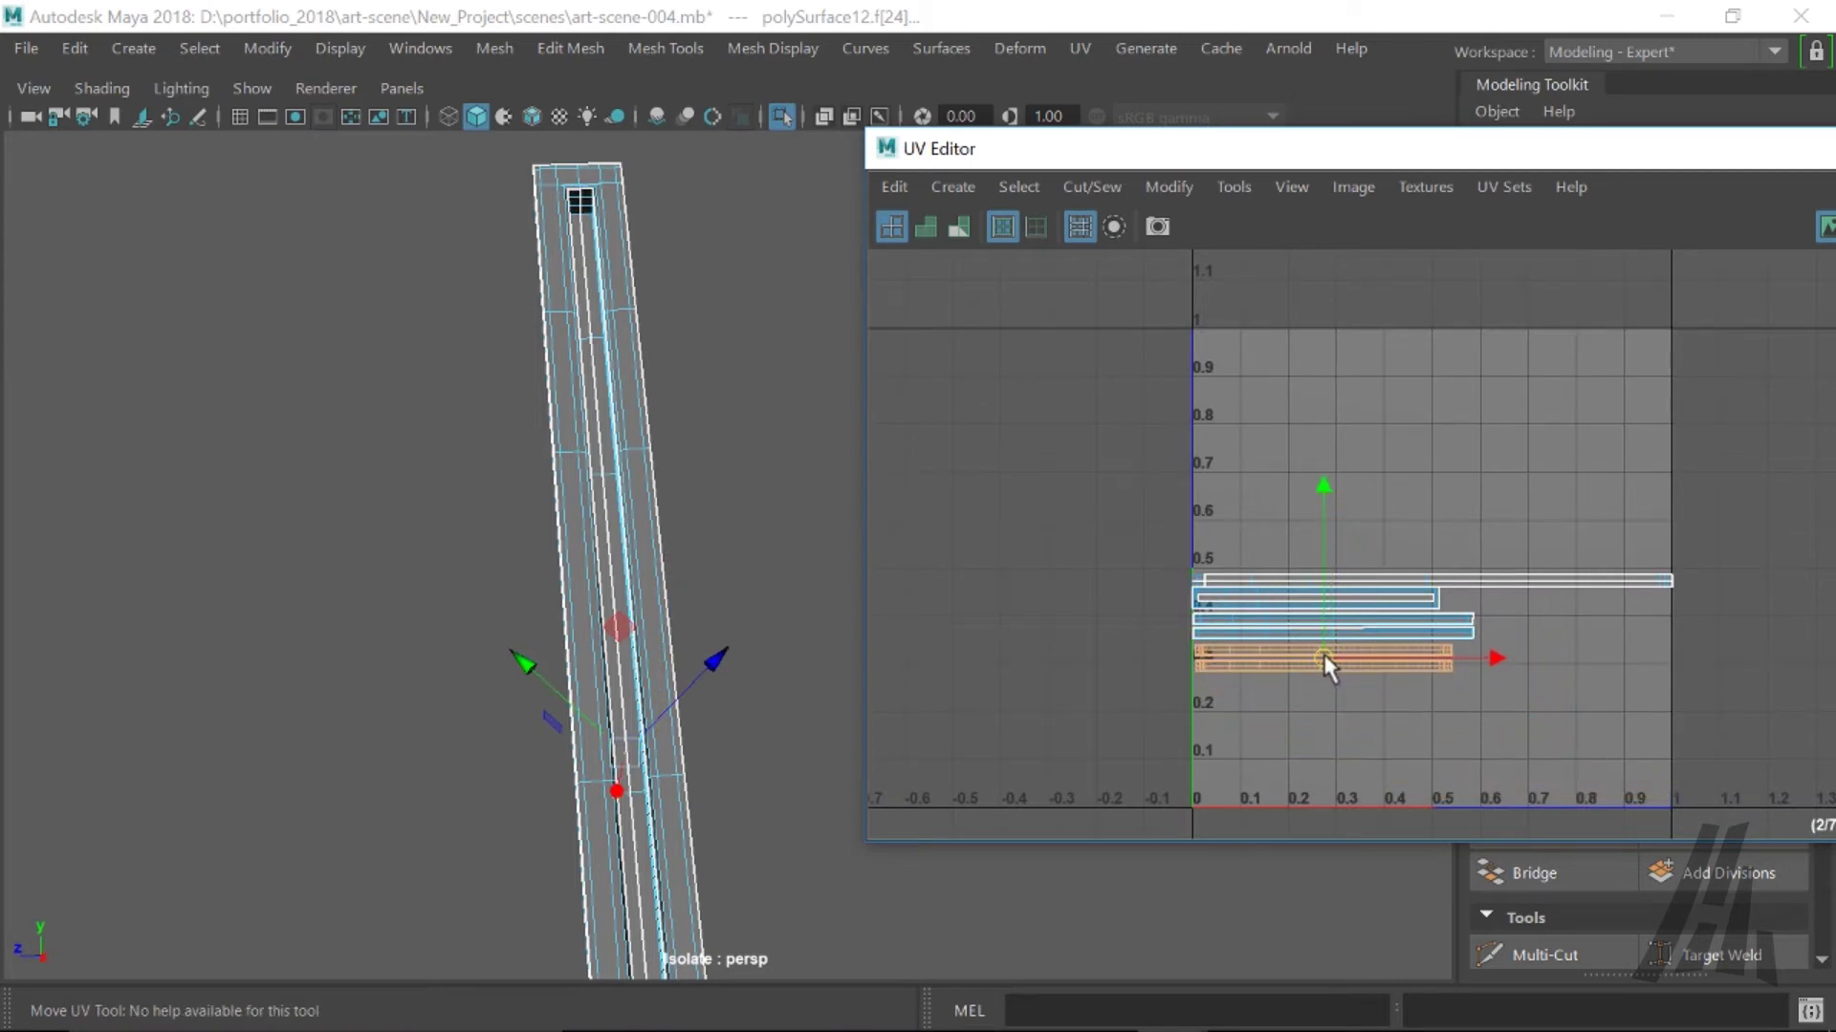
{"action": "scroll", "coordinate": [1283, 574], "scroll_direction": "up", "scroll_amount": 5}
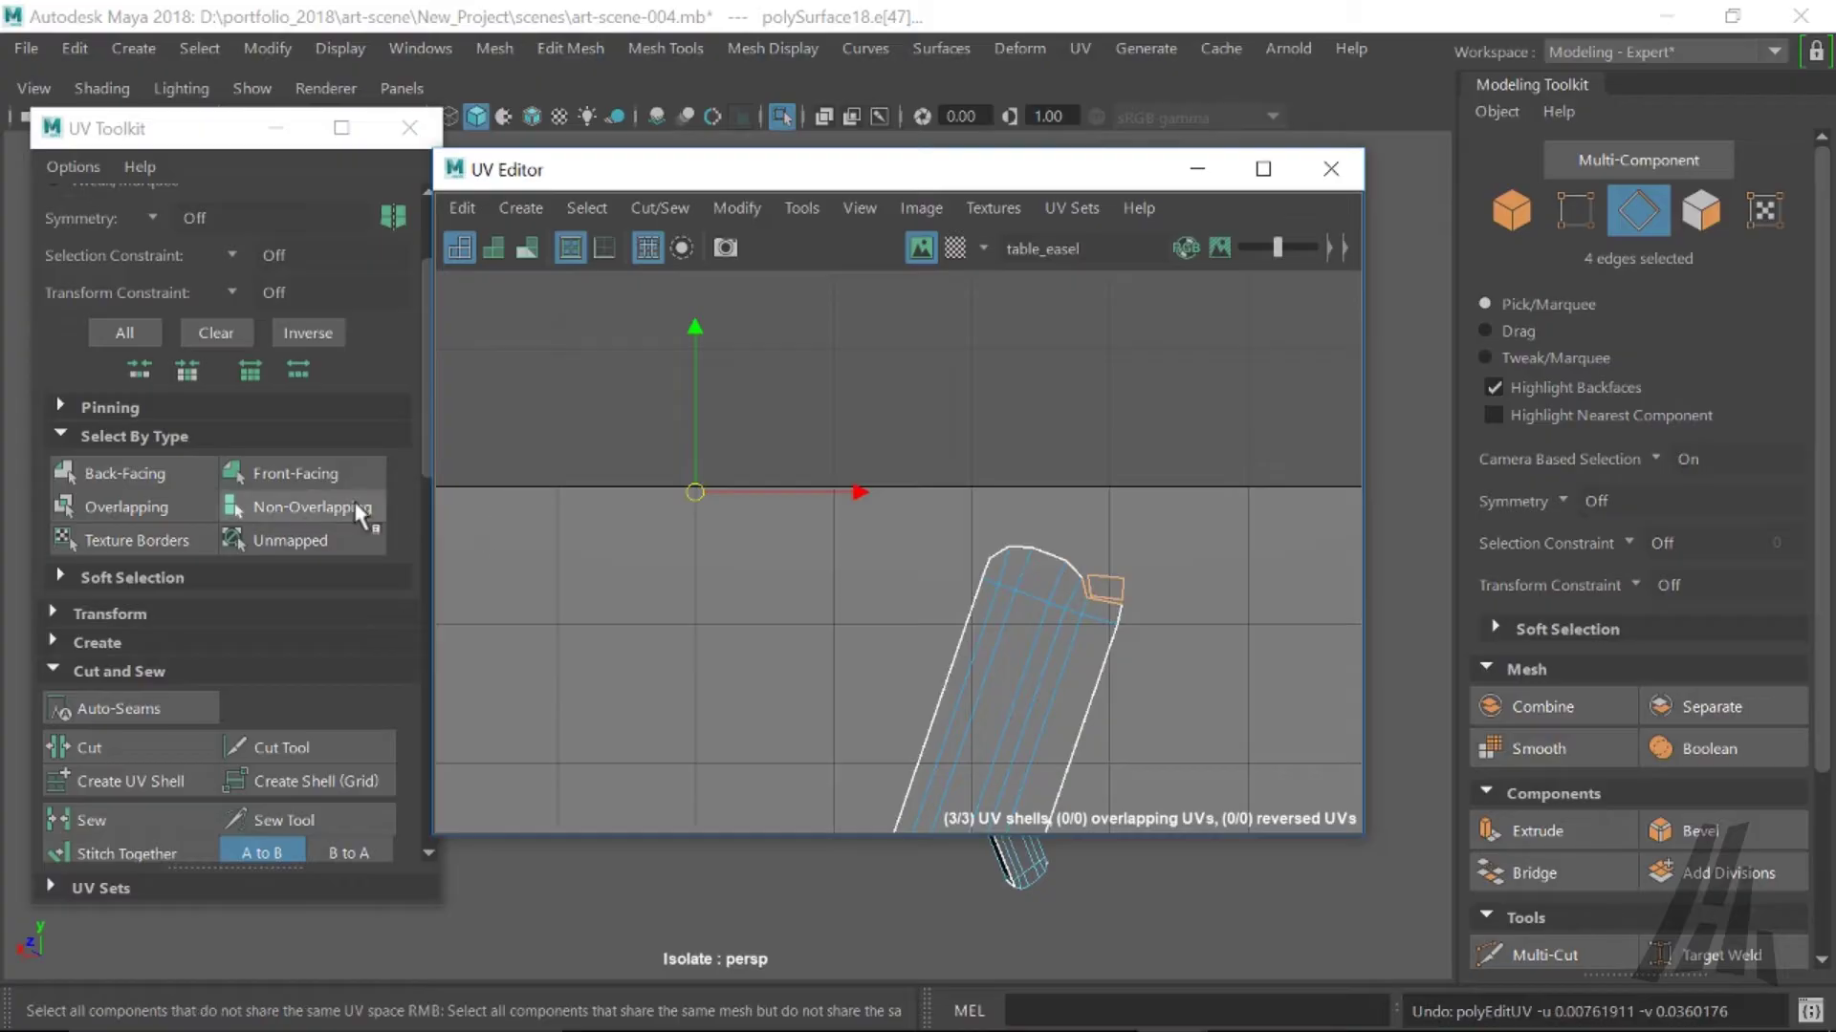
{"action": "scroll", "coordinate": [361, 514], "scroll_direction": "up", "scroll_amount": 3}
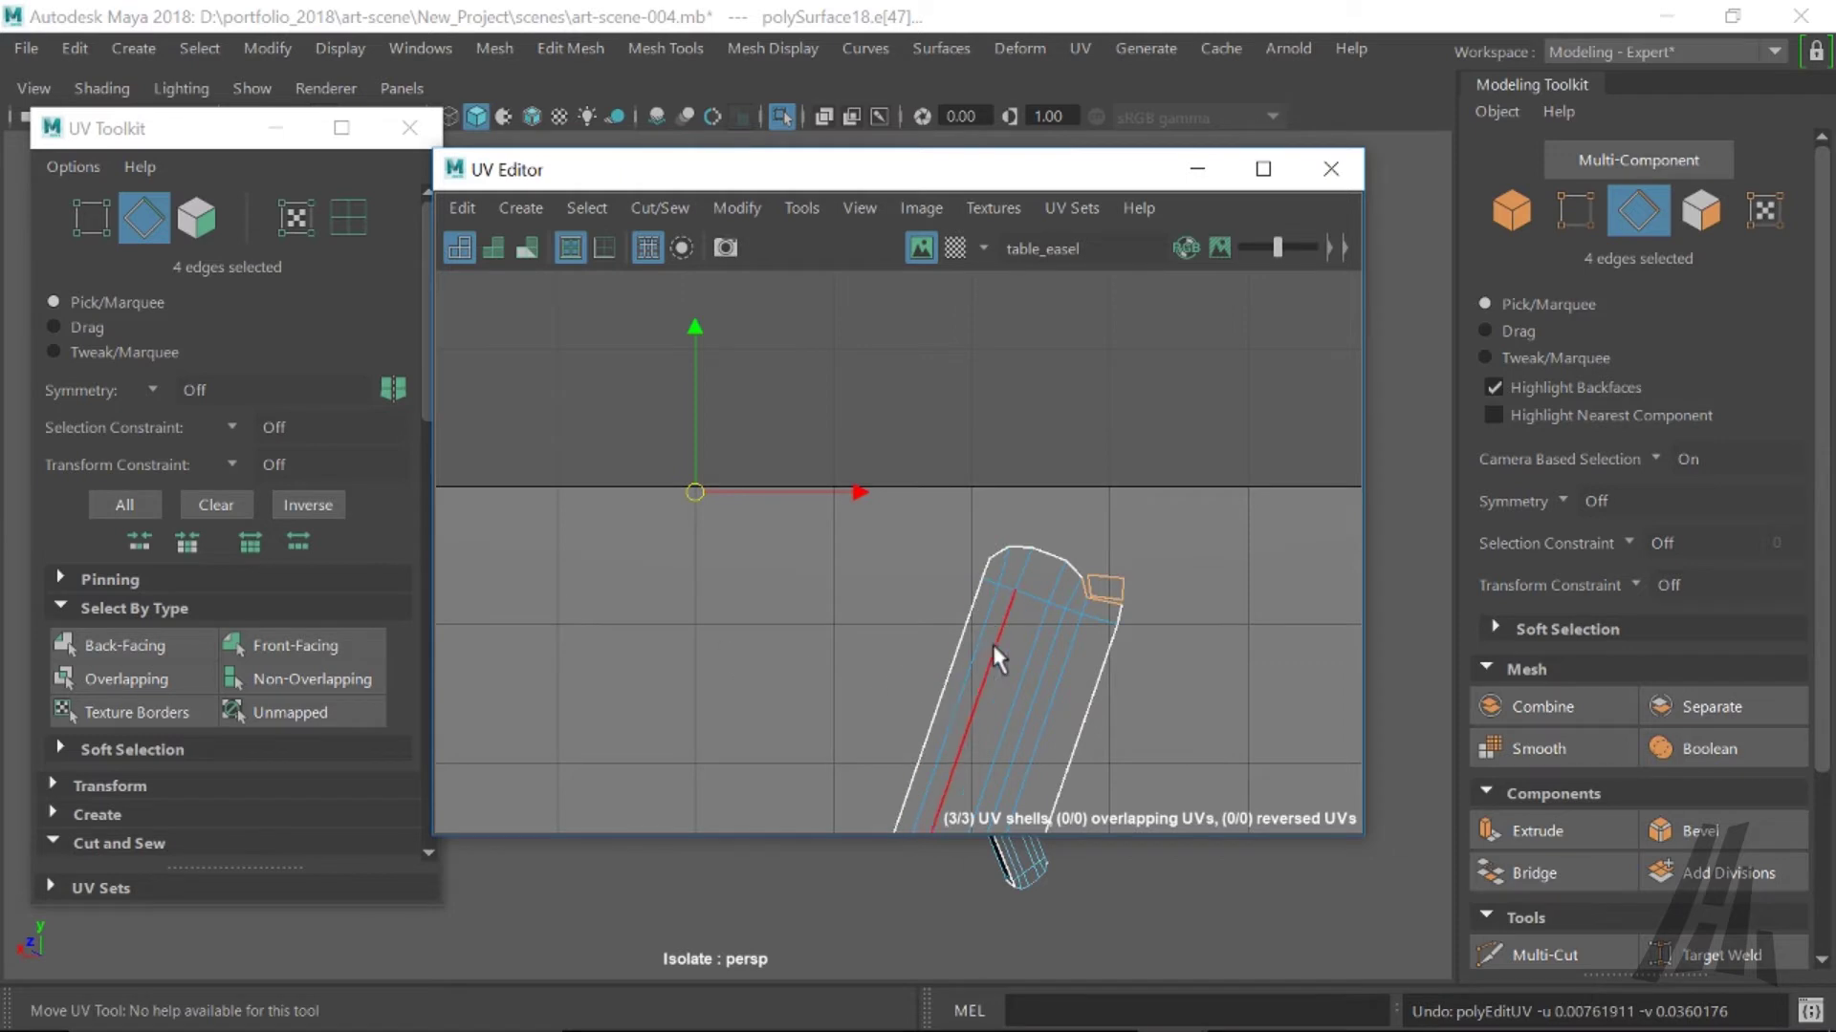
- Move the small loose UV face beside the shell's top and rotate it to match
{"action": "right_click", "coordinate": [1103, 580]}
{"action": "right_click_drag", "start_coordinate": [1106, 585], "coordinate": [1102, 657]}
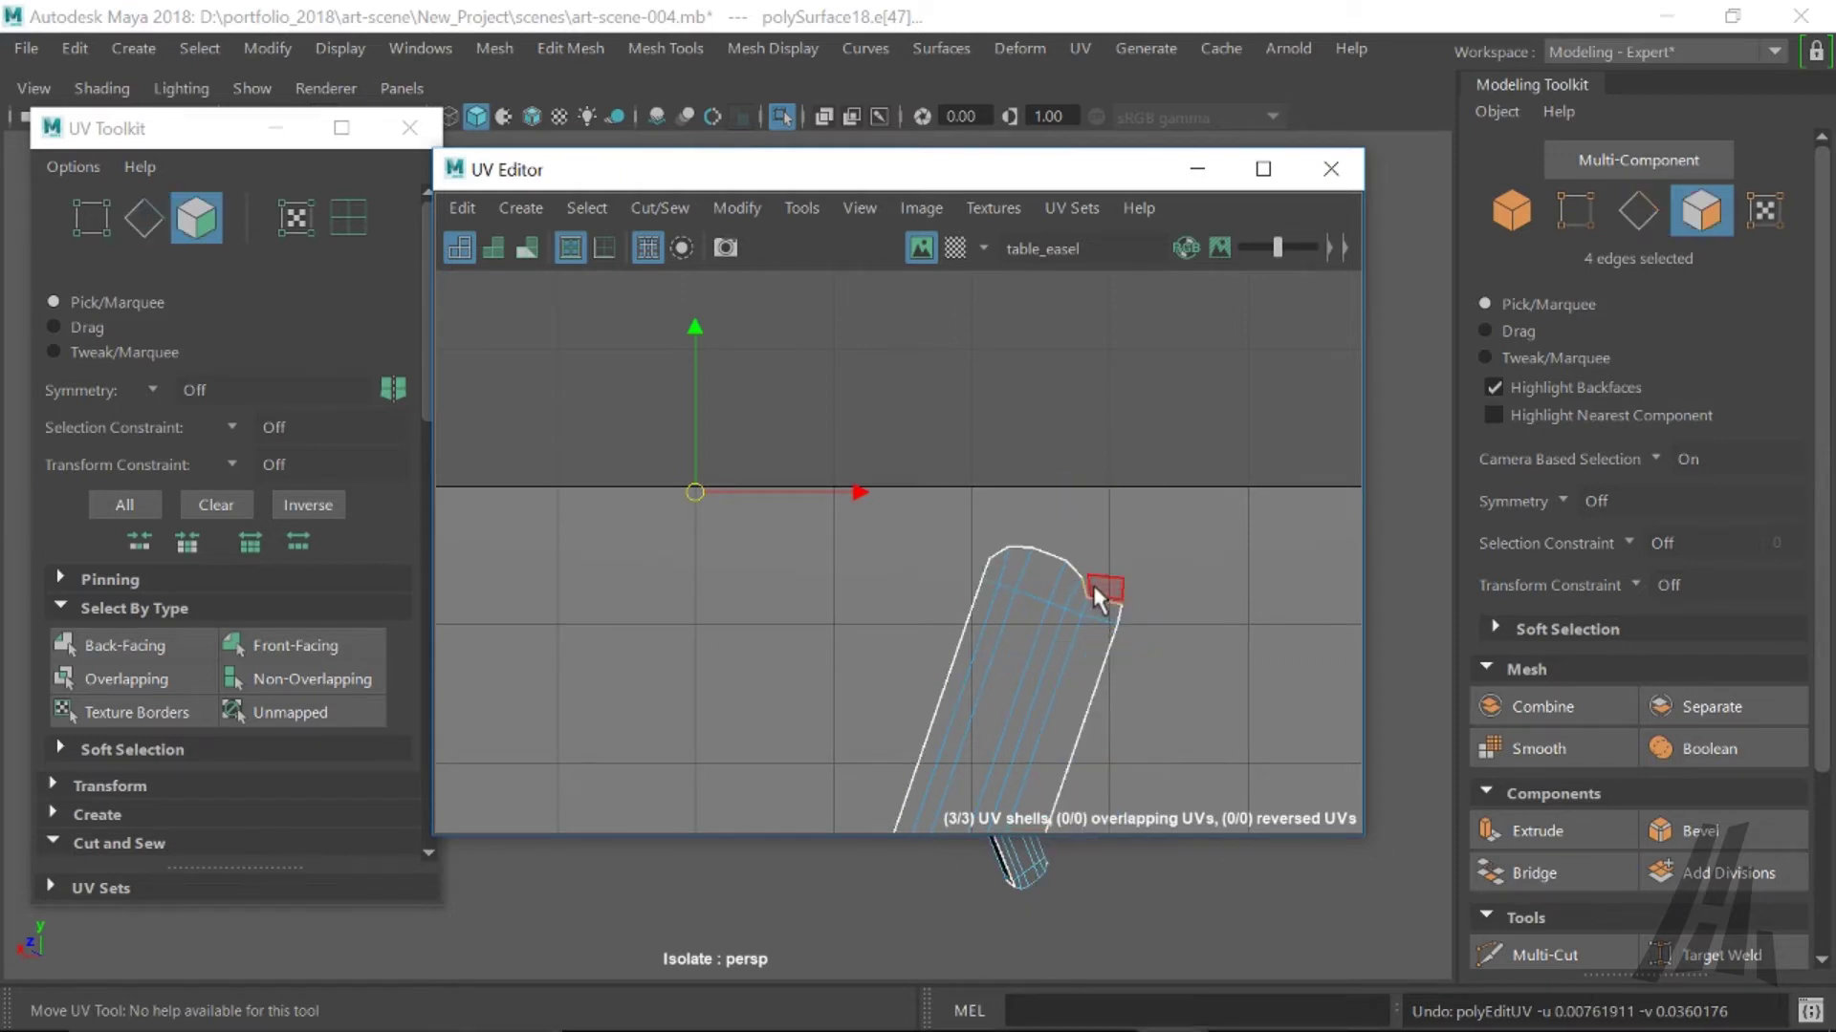
{"action": "left_click_drag", "start_coordinate": [1109, 598], "coordinate": [617, 571]}
{"action": "middle_click_drag", "start_coordinate": [617, 571], "coordinate": [898, 575], "text": "alt"}
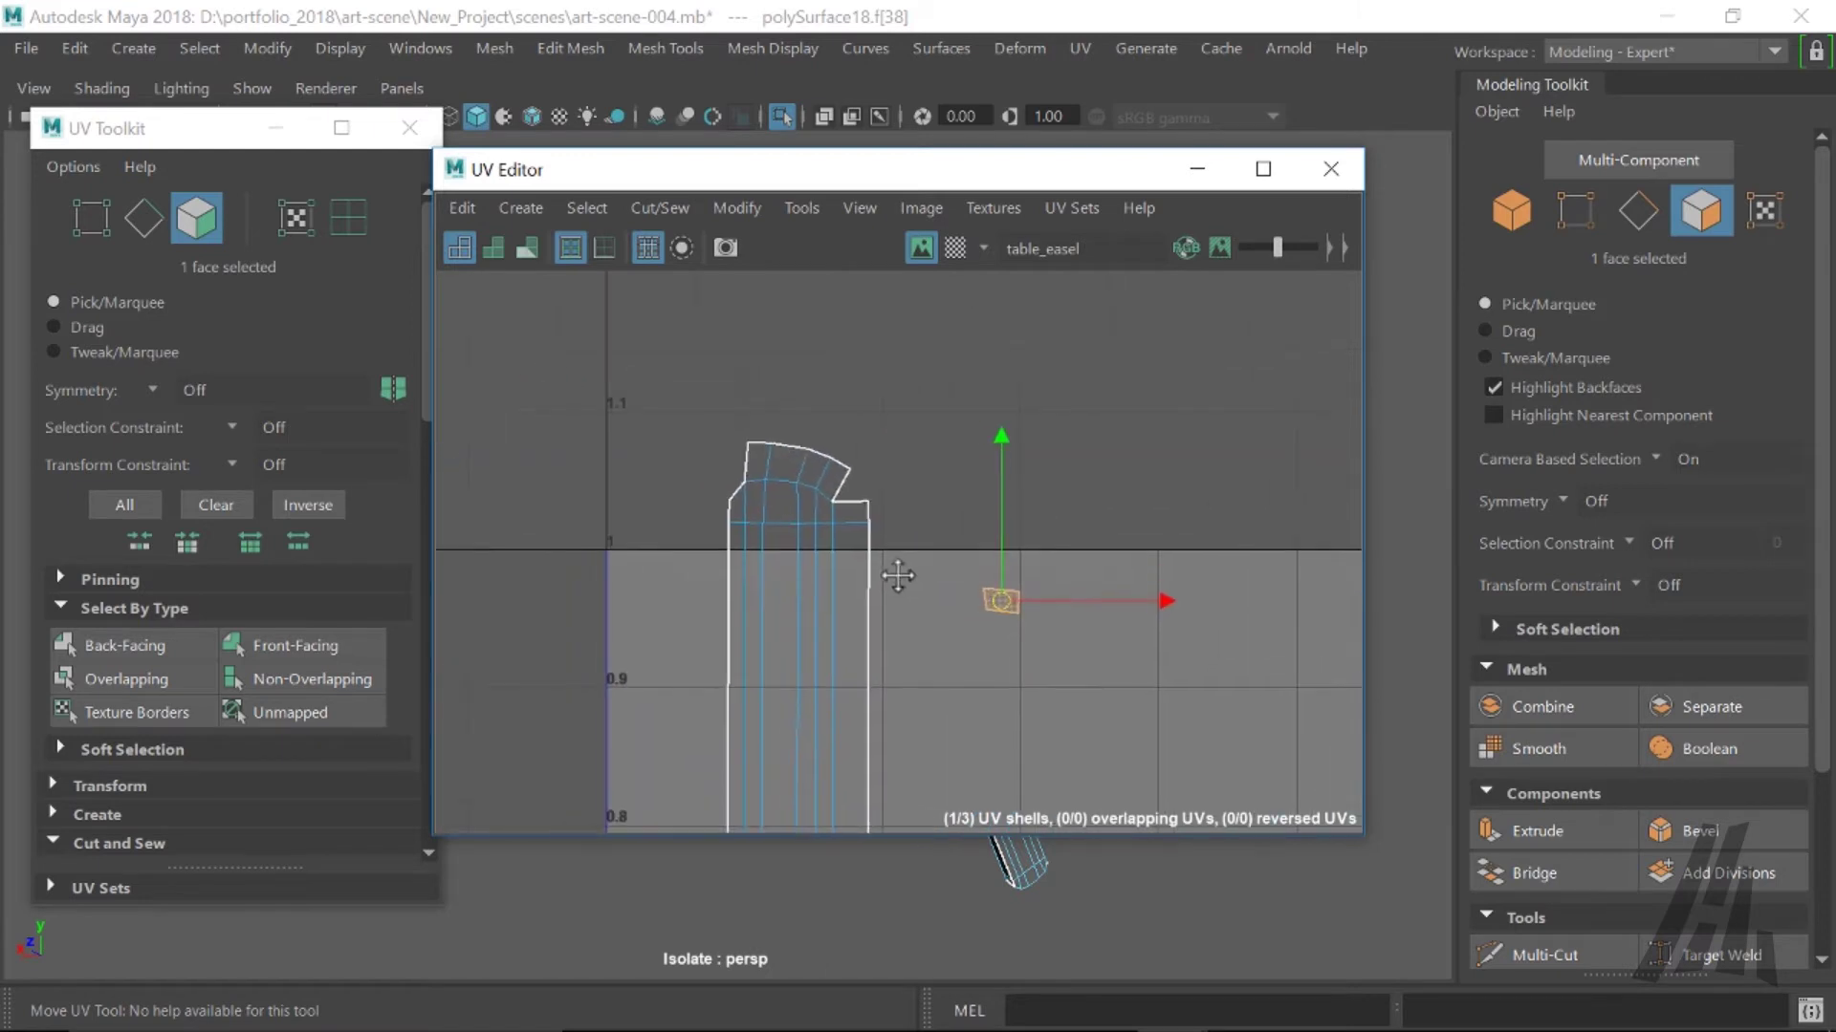
{"action": "left_click_drag", "start_coordinate": [1008, 612], "coordinate": [732, 465]}
{"action": "key", "text": "e"}
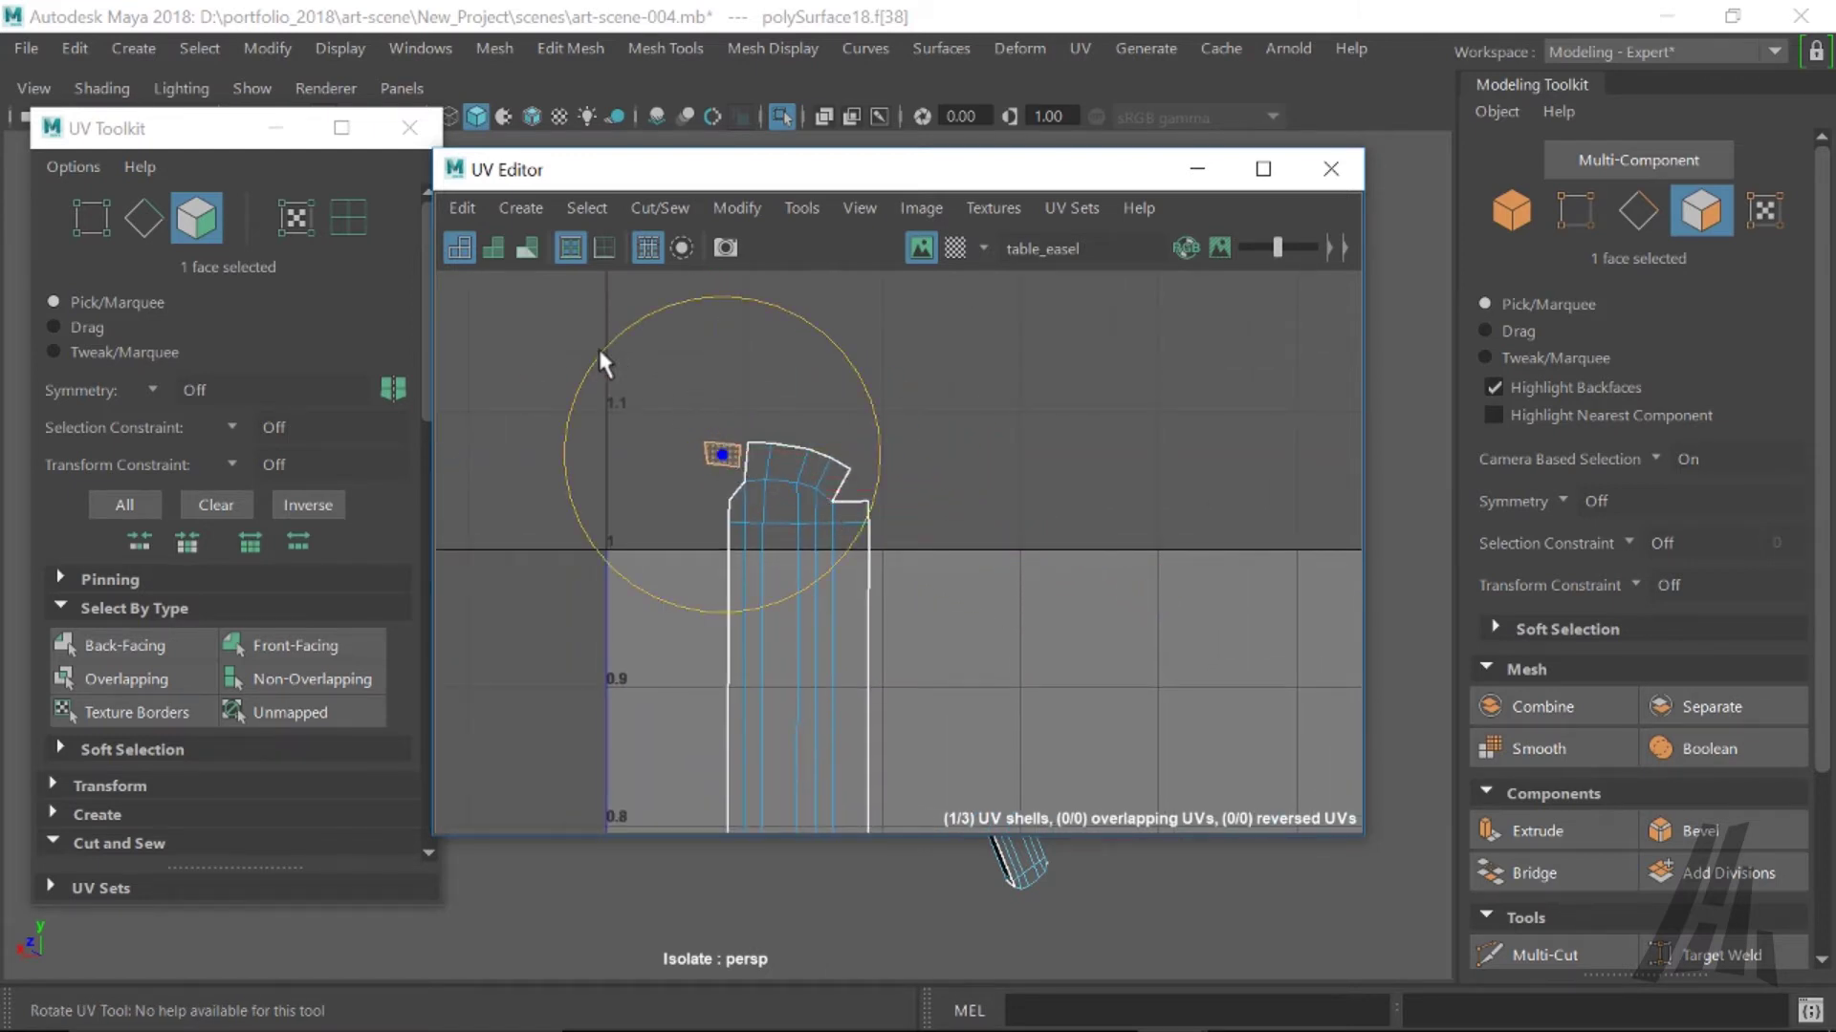
{"action": "mouse_move", "coordinate": [599, 354]}
{"action": "left_mouse_down"}
{"action": "mouse_move", "coordinate": [616, 486]}
{"action": "mouse_move", "coordinate": [715, 573]}
{"action": "mouse_move", "coordinate": [683, 531]}
{"action": "left_mouse_up"}
- Sew the small face onto the main shell along their shared edge with the Sew tool
{"action": "right_click_drag", "start_coordinate": [743, 449], "coordinate": [841, 455]}
{"action": "right_click_drag", "start_coordinate": [728, 473], "coordinate": [860, 952]}
{"action": "mouse_move", "coordinate": [698, 521]}
{"action": "left_mouse_down"}
{"action": "mouse_move", "coordinate": [717, 451]}
{"action": "mouse_move", "coordinate": [723, 479]}
{"action": "left_mouse_up"}
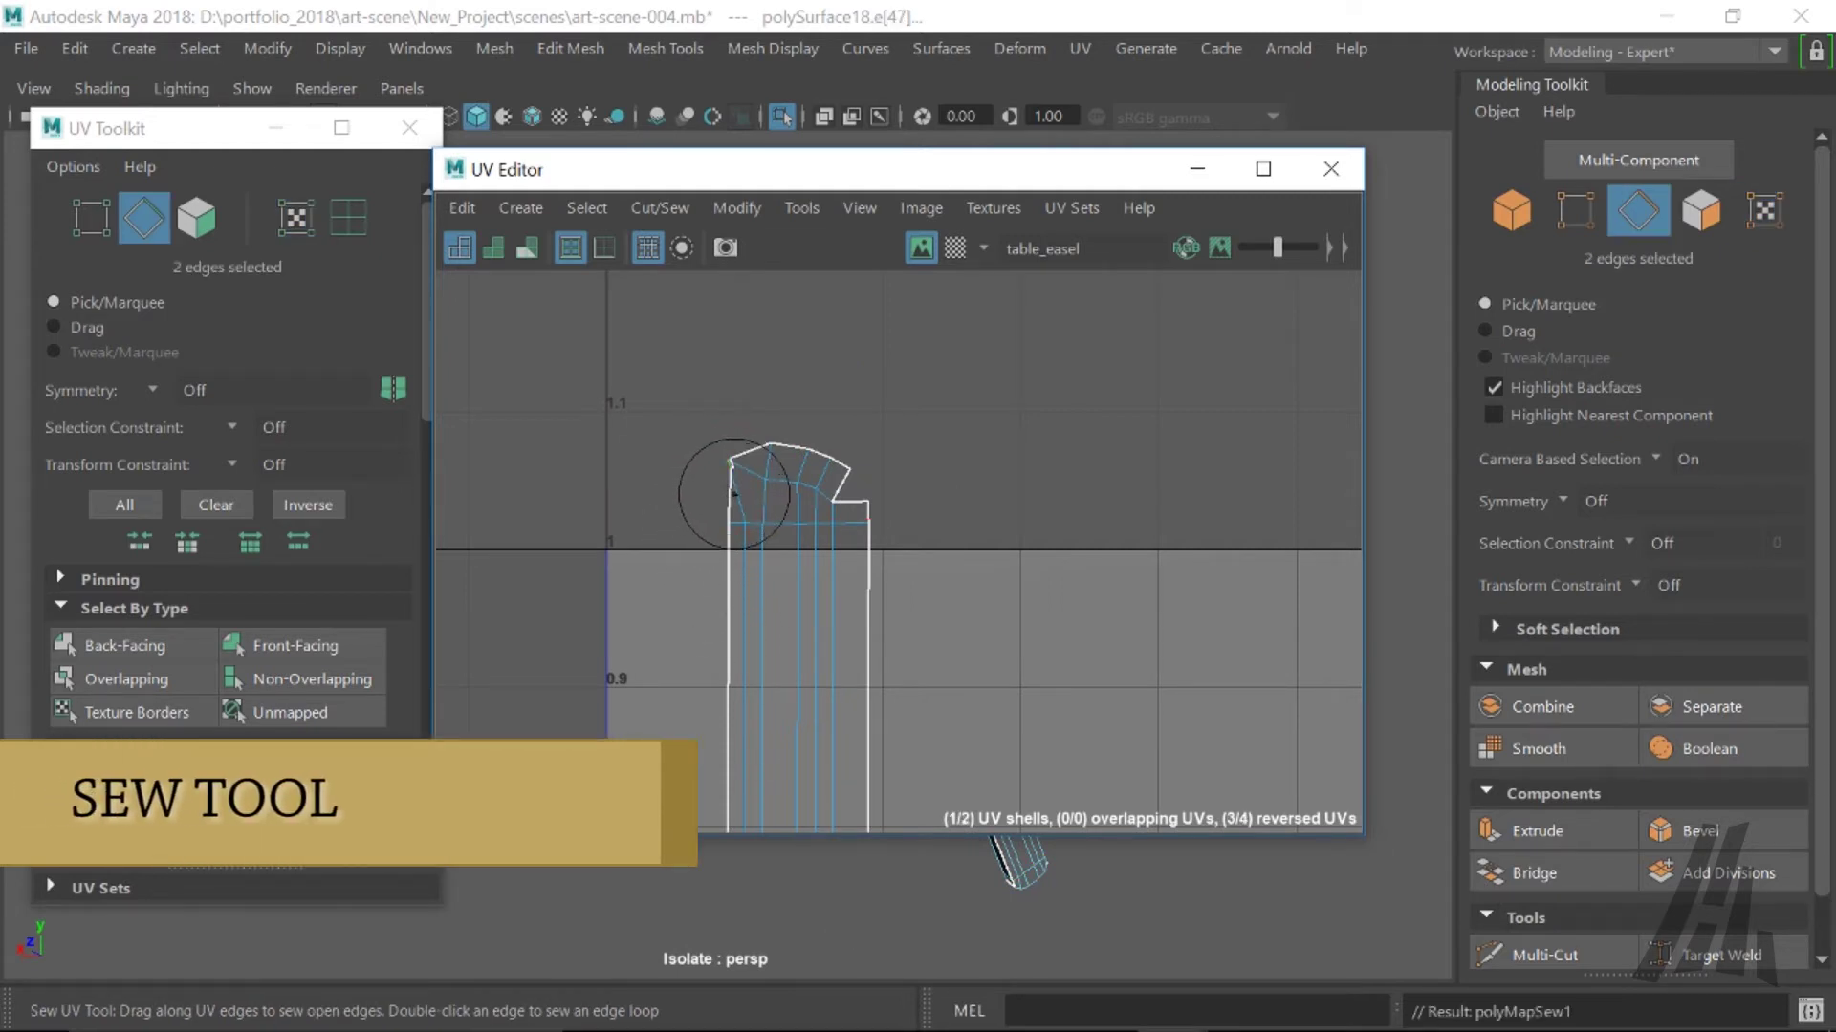
{"action": "key", "text": "w"}
{"action": "right_click", "coordinate": [745, 508]}
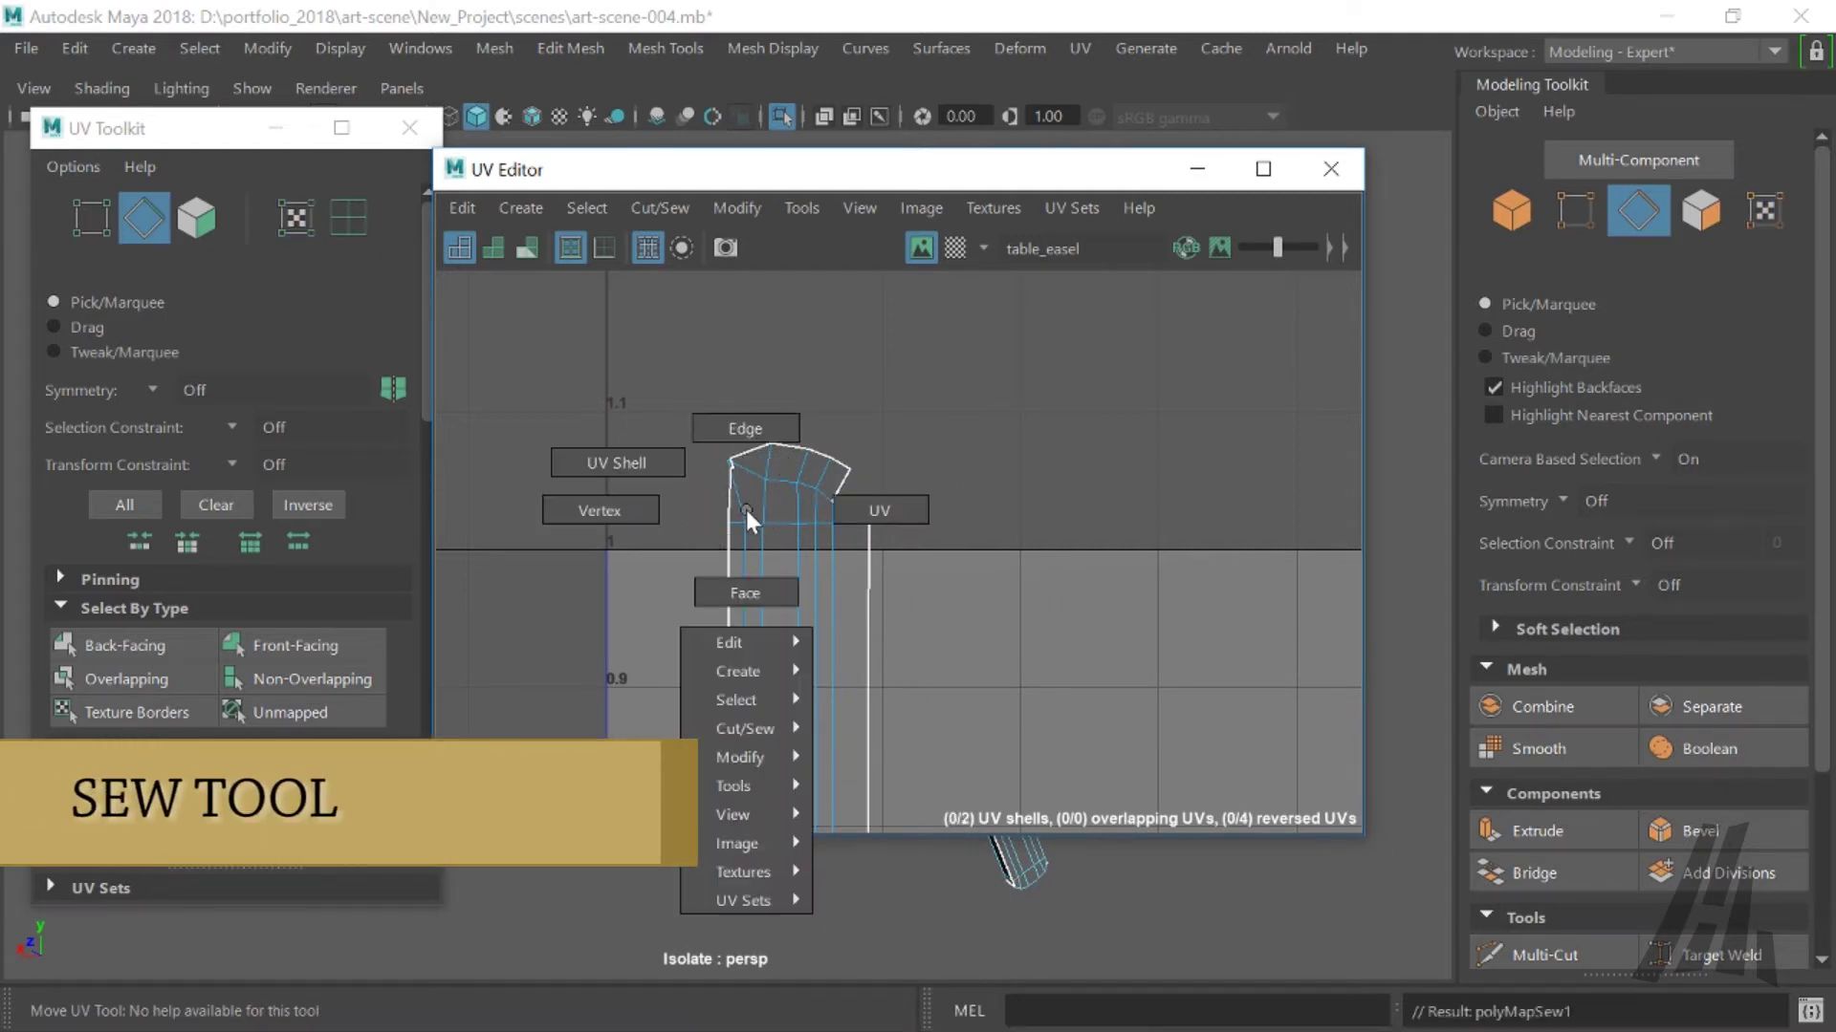
{"action": "left_click", "coordinate": [754, 599]}
{"action": "double_click", "coordinate": [761, 570]}
{"action": "right_click", "coordinate": [760, 572]}
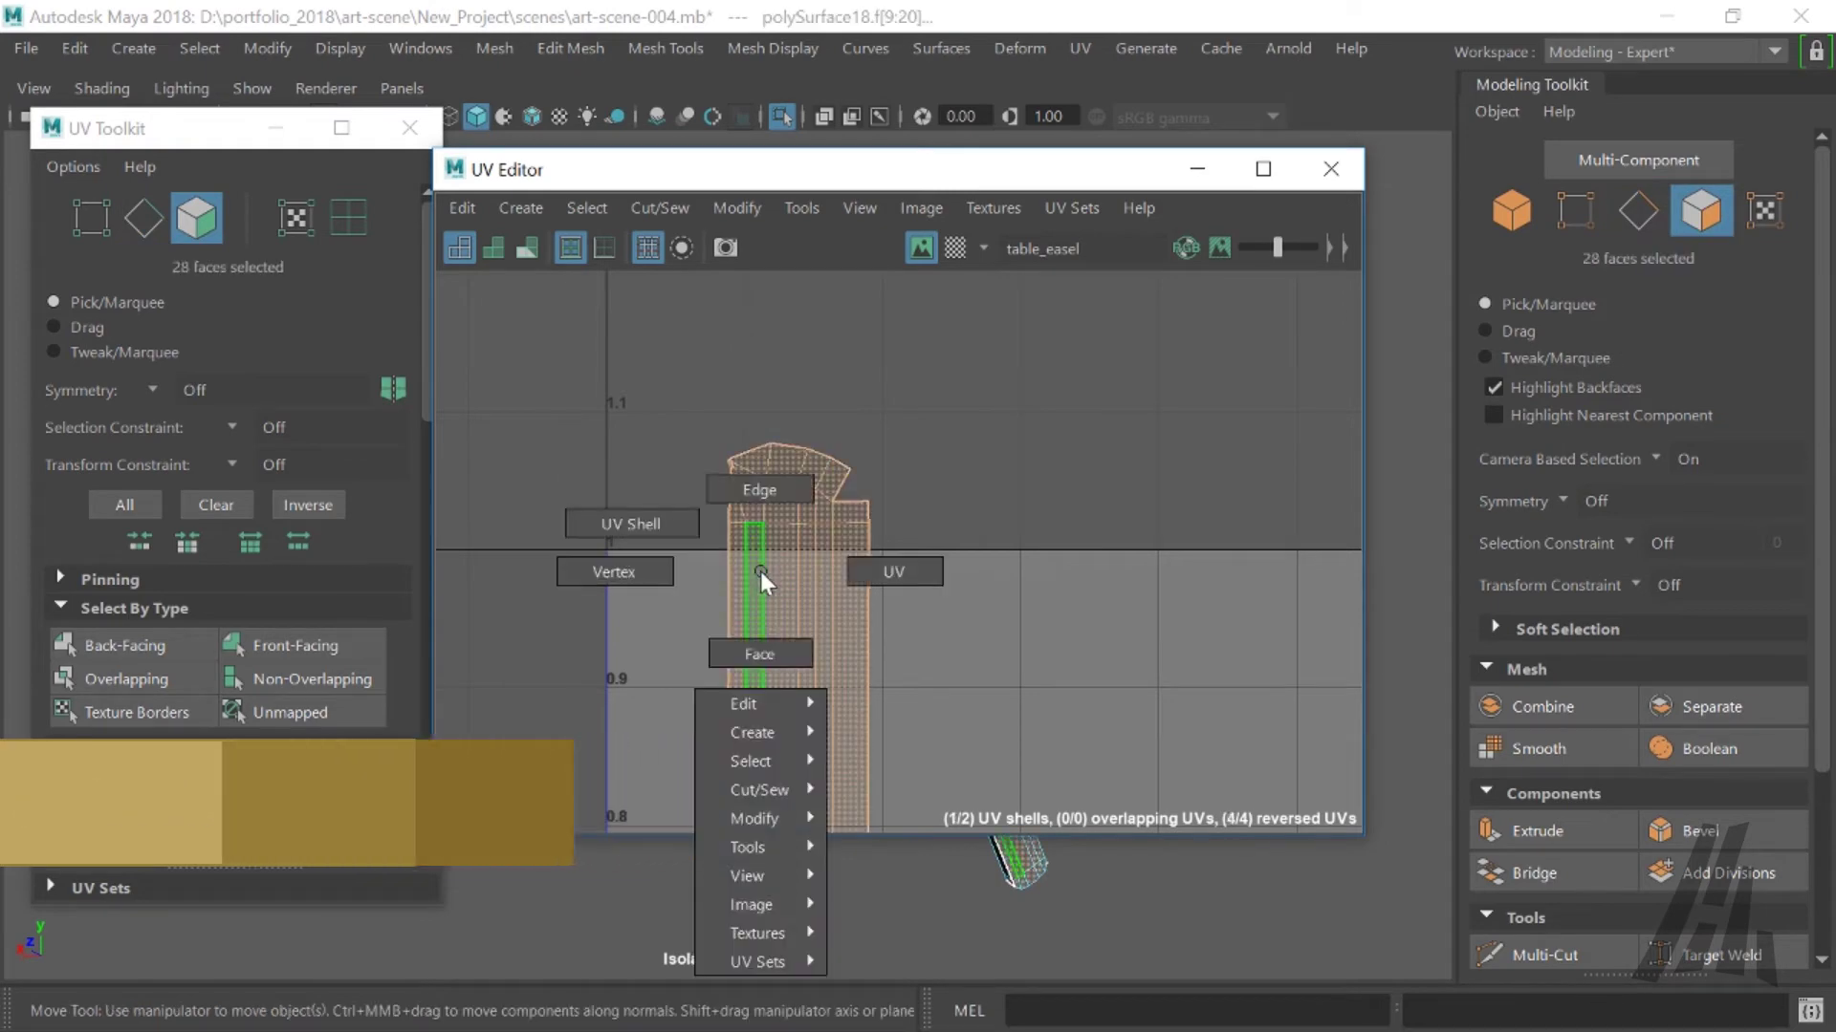
{"action": "mouse_move", "coordinate": [790, 845]}
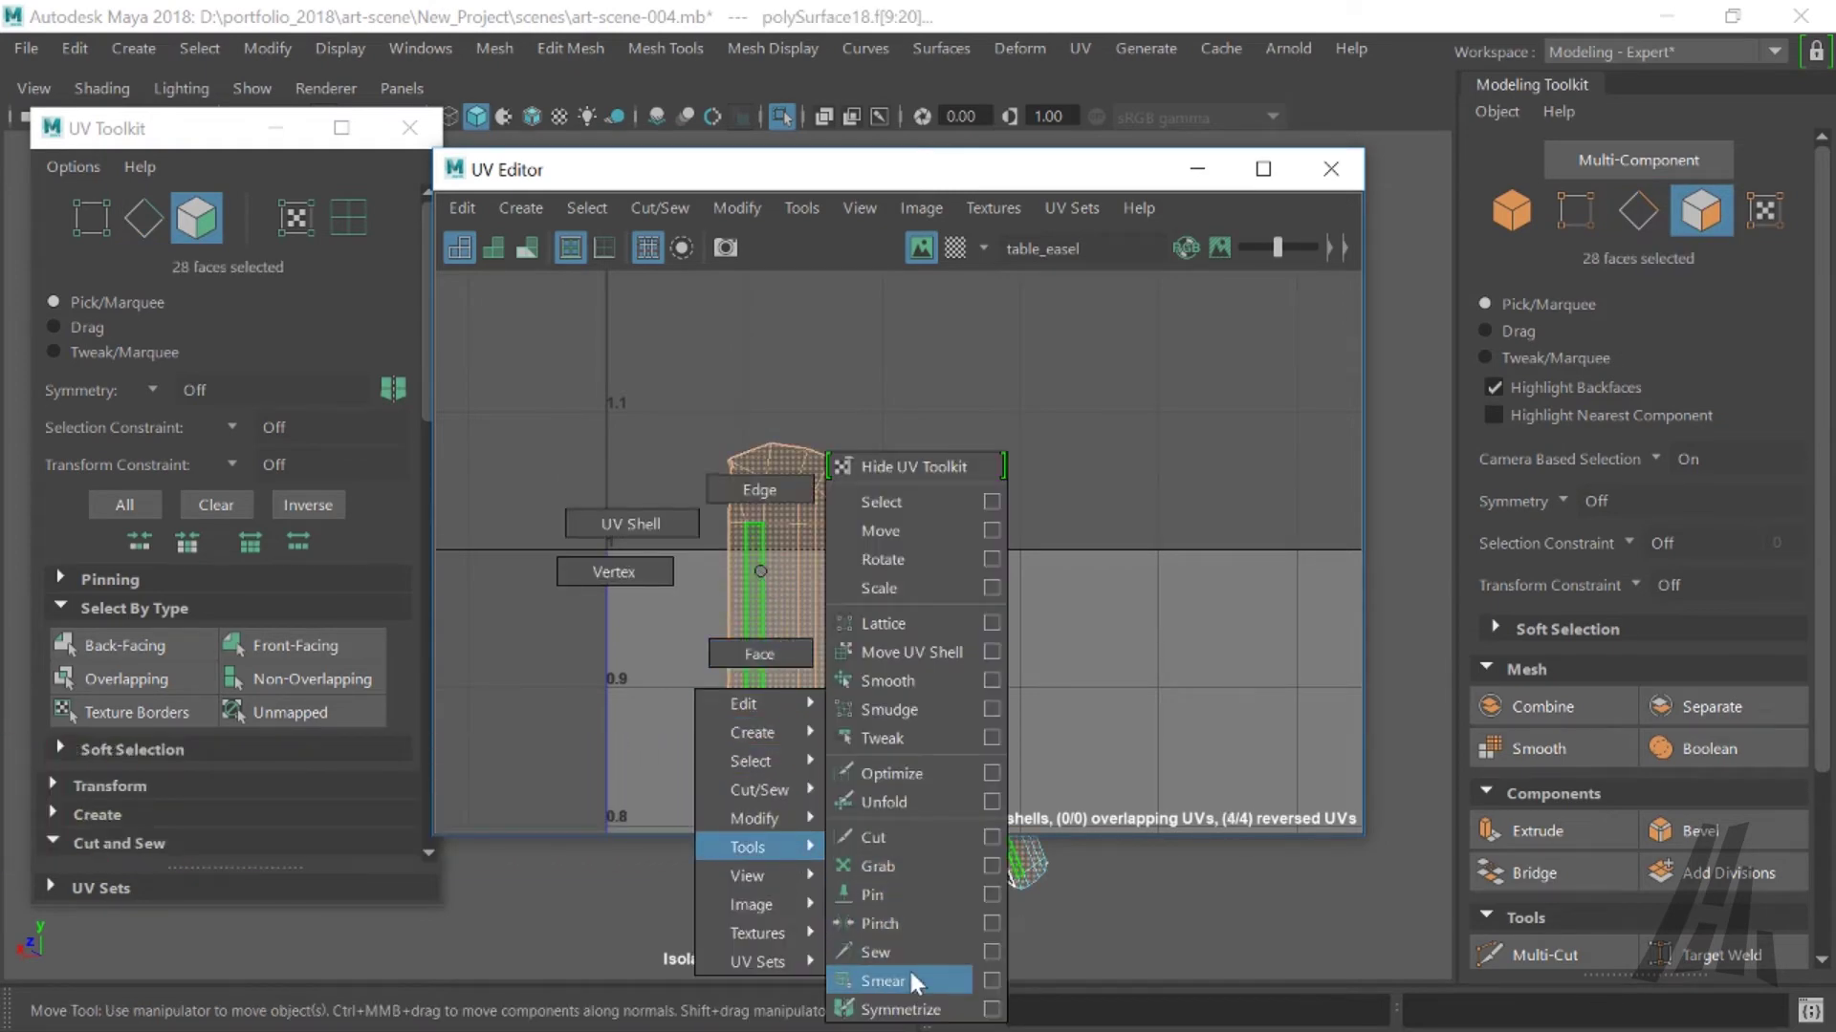
{"action": "mouse_move", "coordinate": [759, 814]}
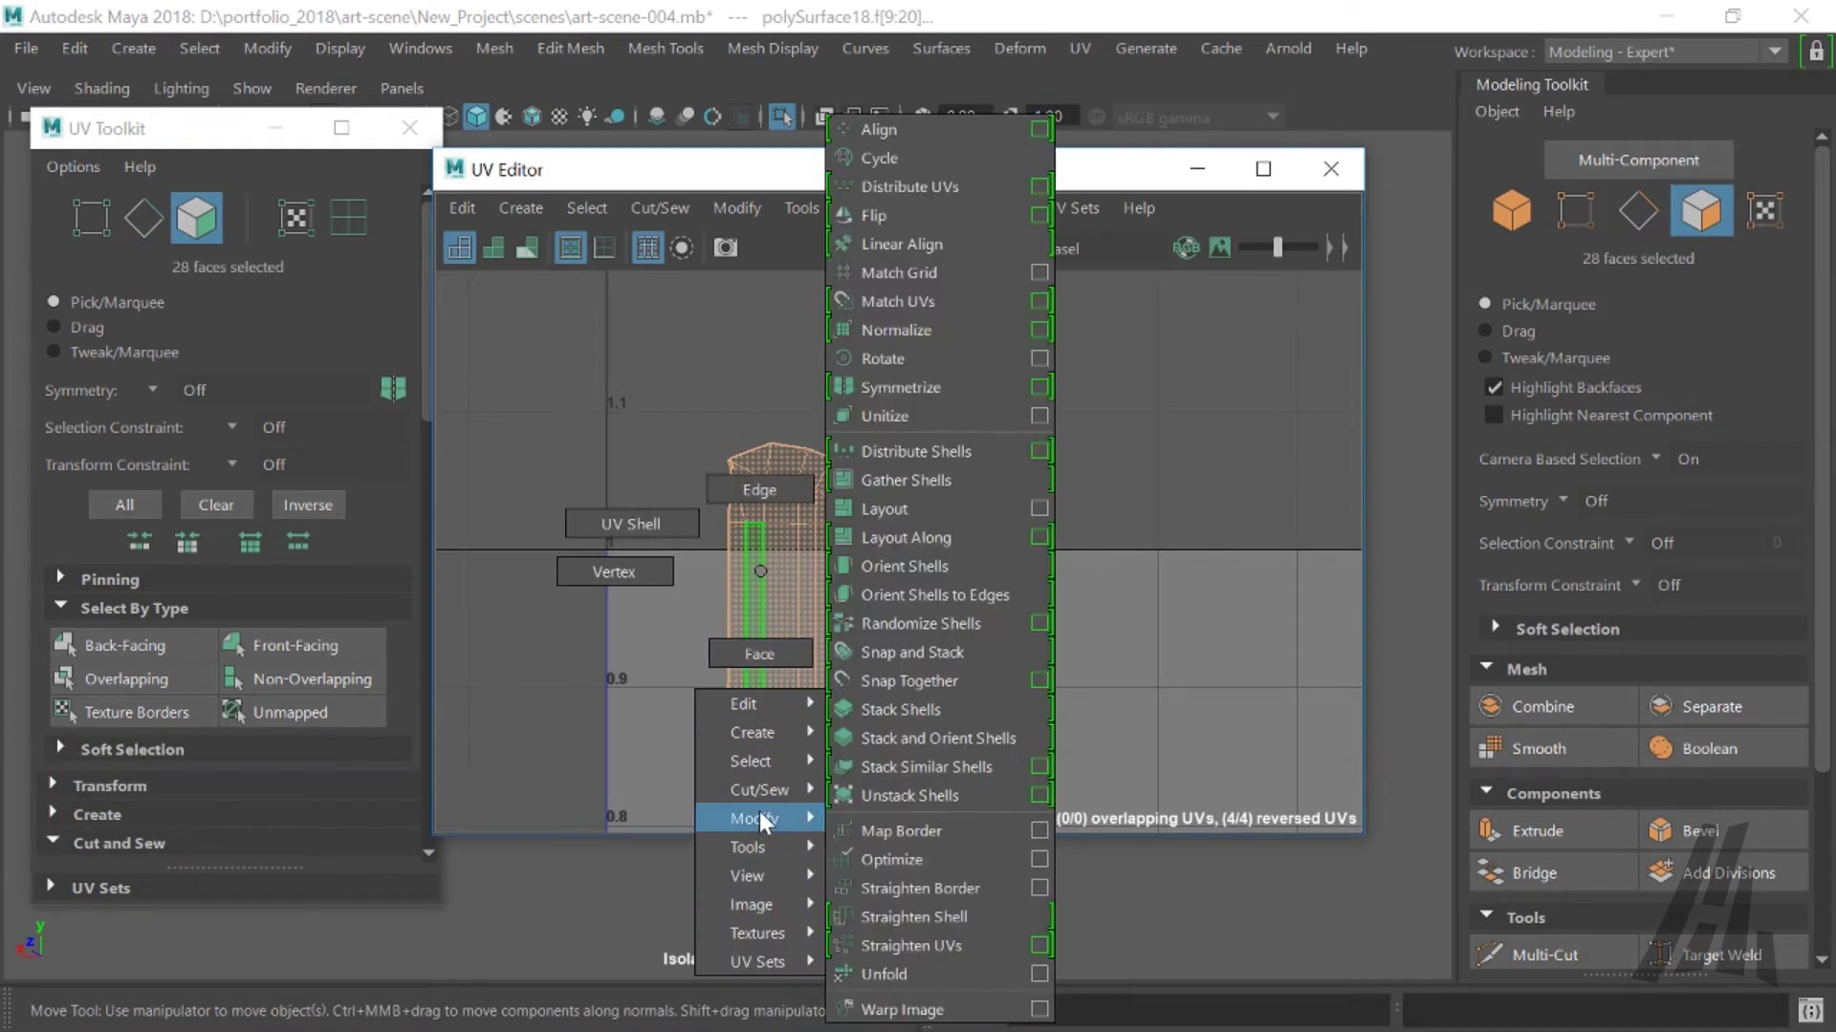
{"action": "left_click", "coordinate": [885, 974]}
{"action": "scroll", "coordinate": [995, 650], "scroll_direction": "down", "scroll_amount": 3}
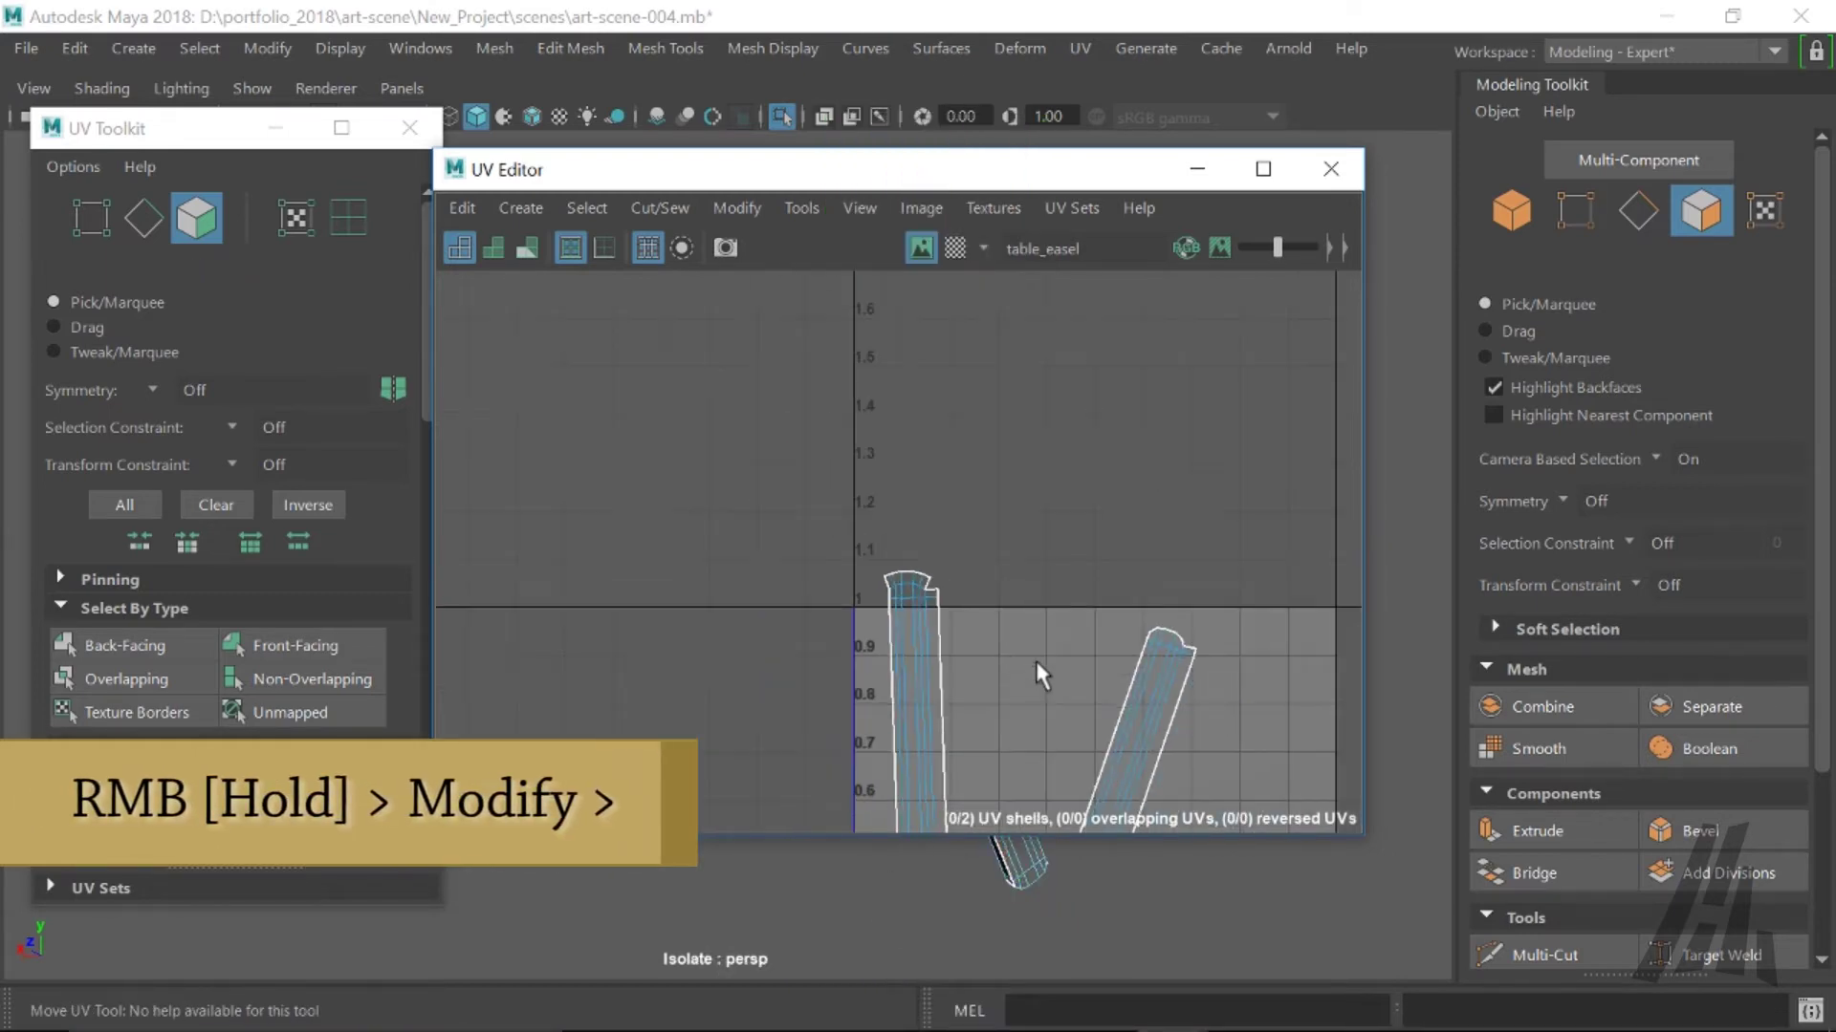
{"action": "middle_click_drag", "start_coordinate": [1093, 681], "coordinate": [908, 437], "text": "alt"}
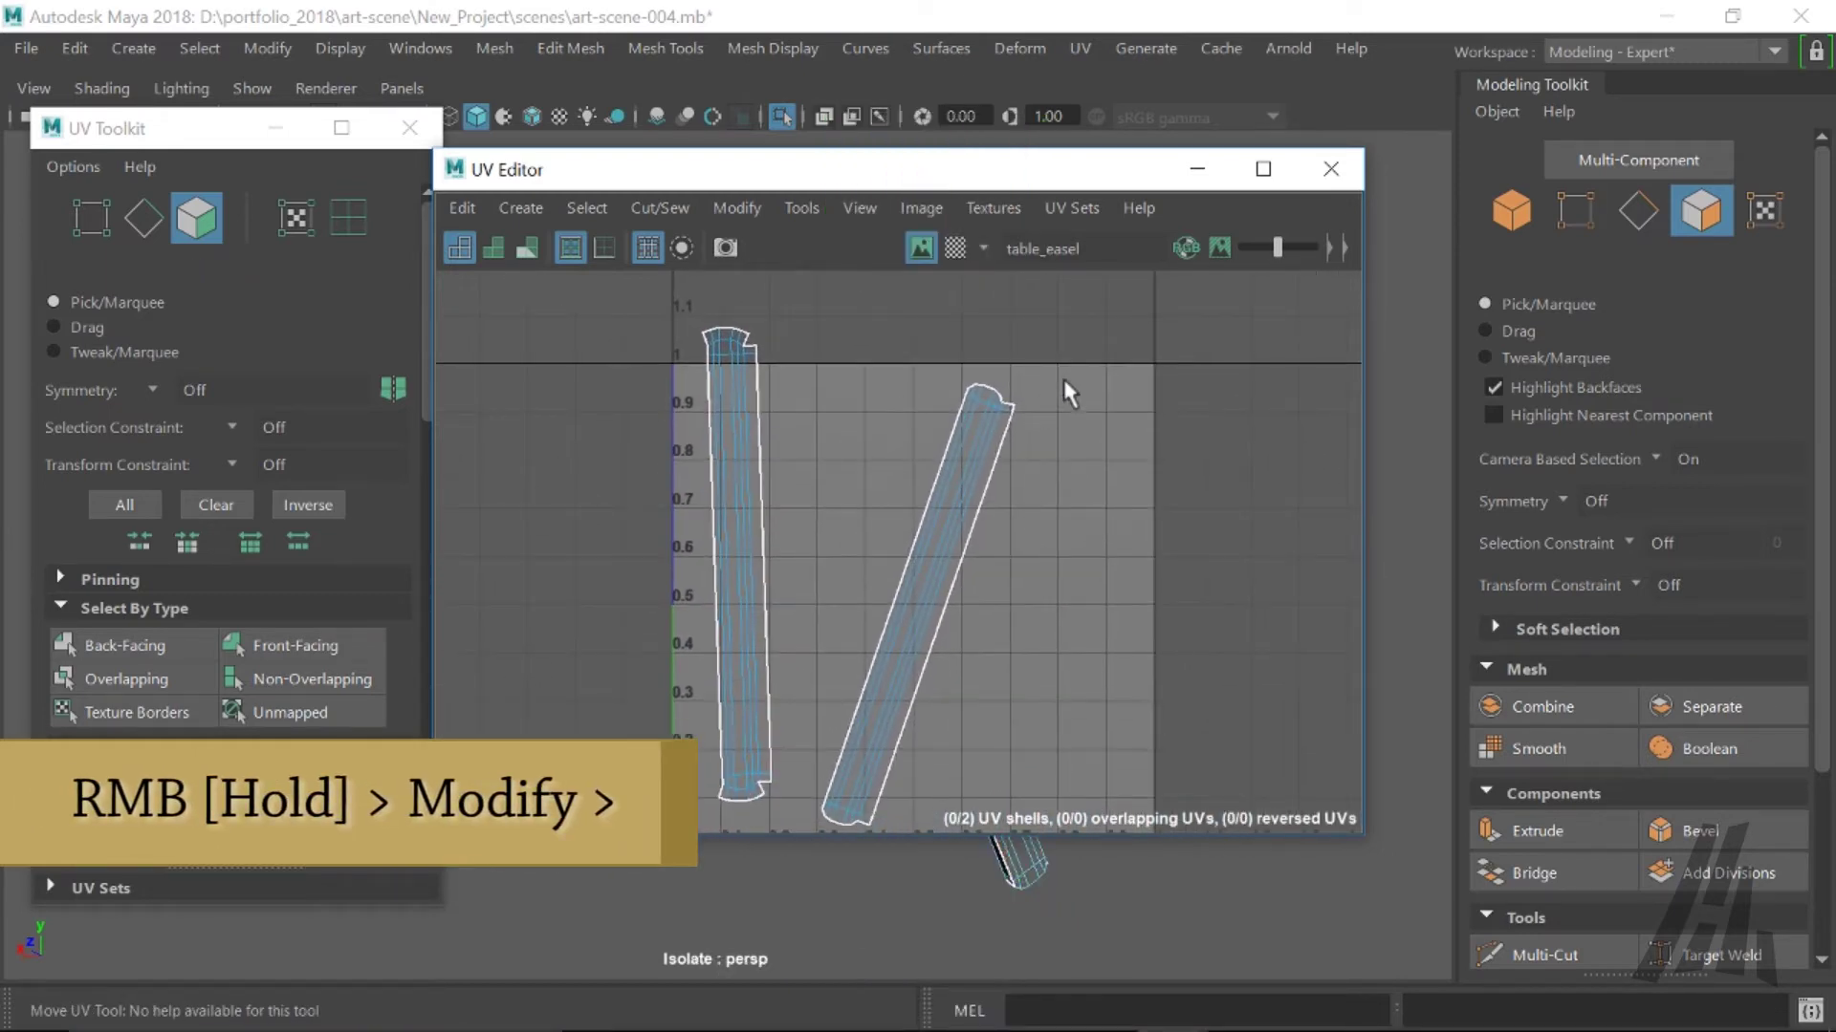
{"action": "scroll", "coordinate": [1007, 450], "scroll_direction": "up", "scroll_amount": 10}
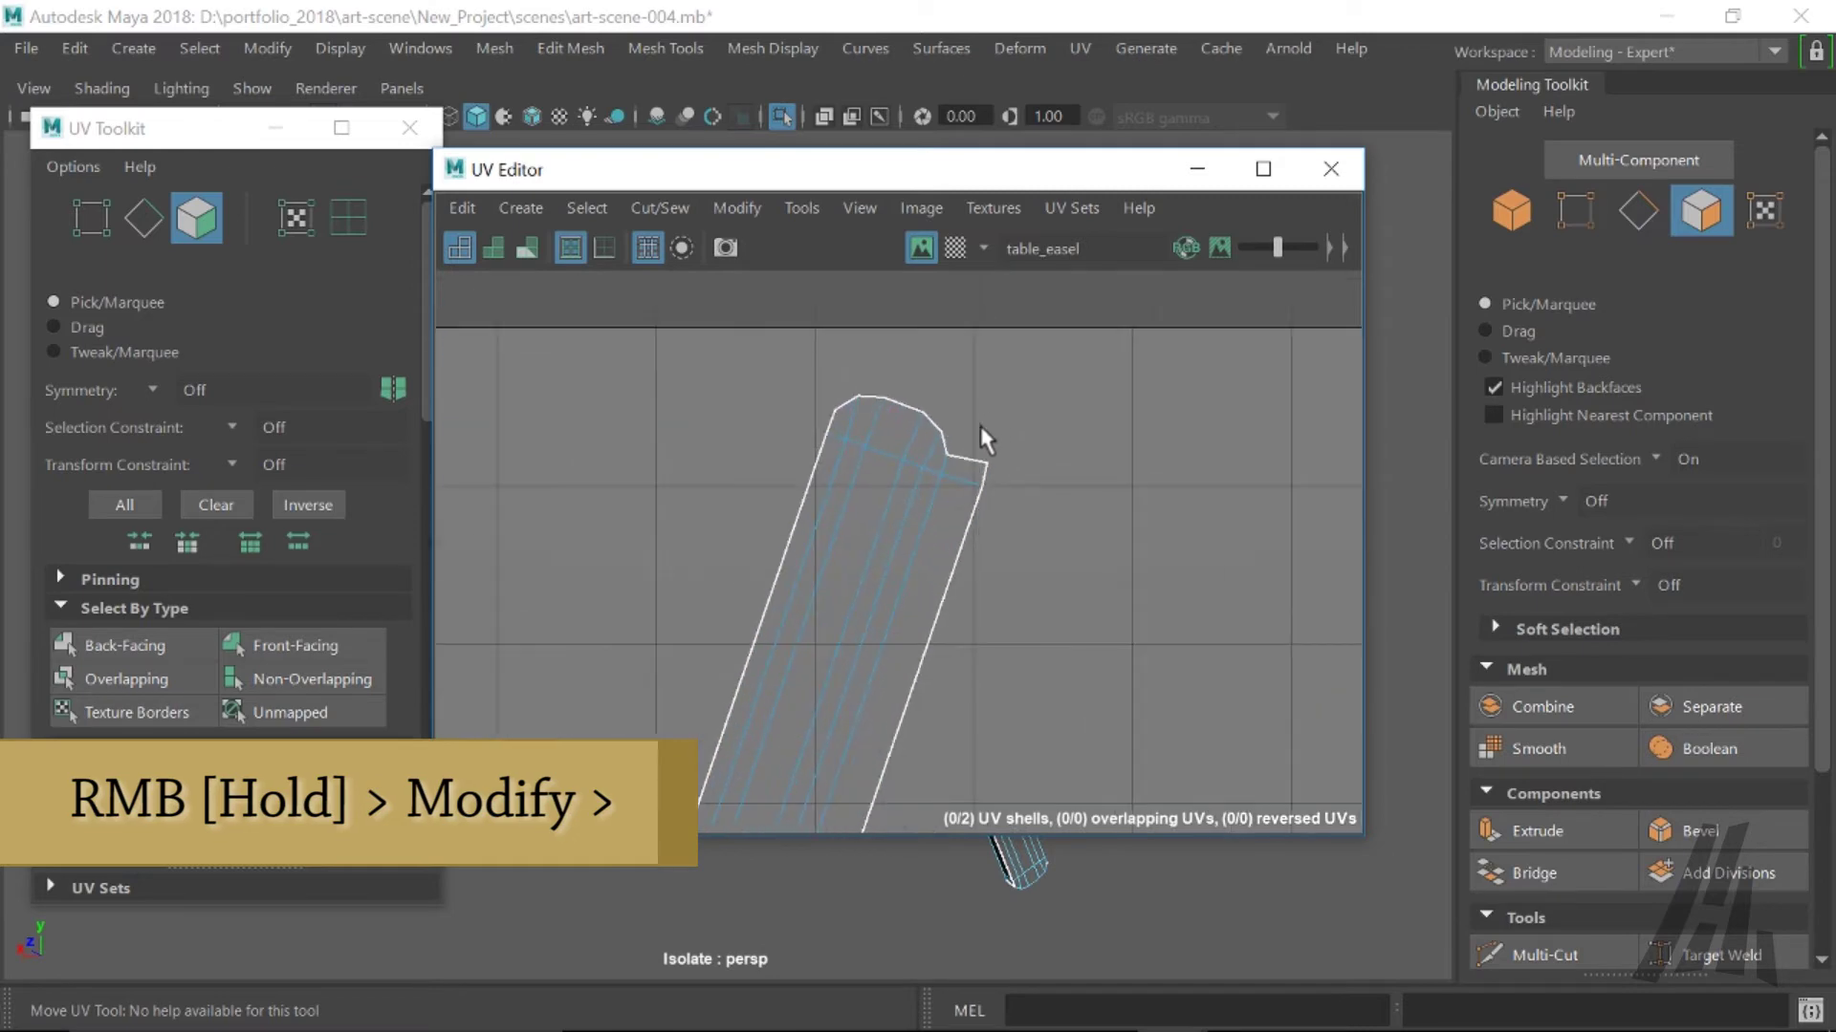
{"action": "scroll", "coordinate": [598, 545], "scroll_direction": "down", "scroll_amount": 8}
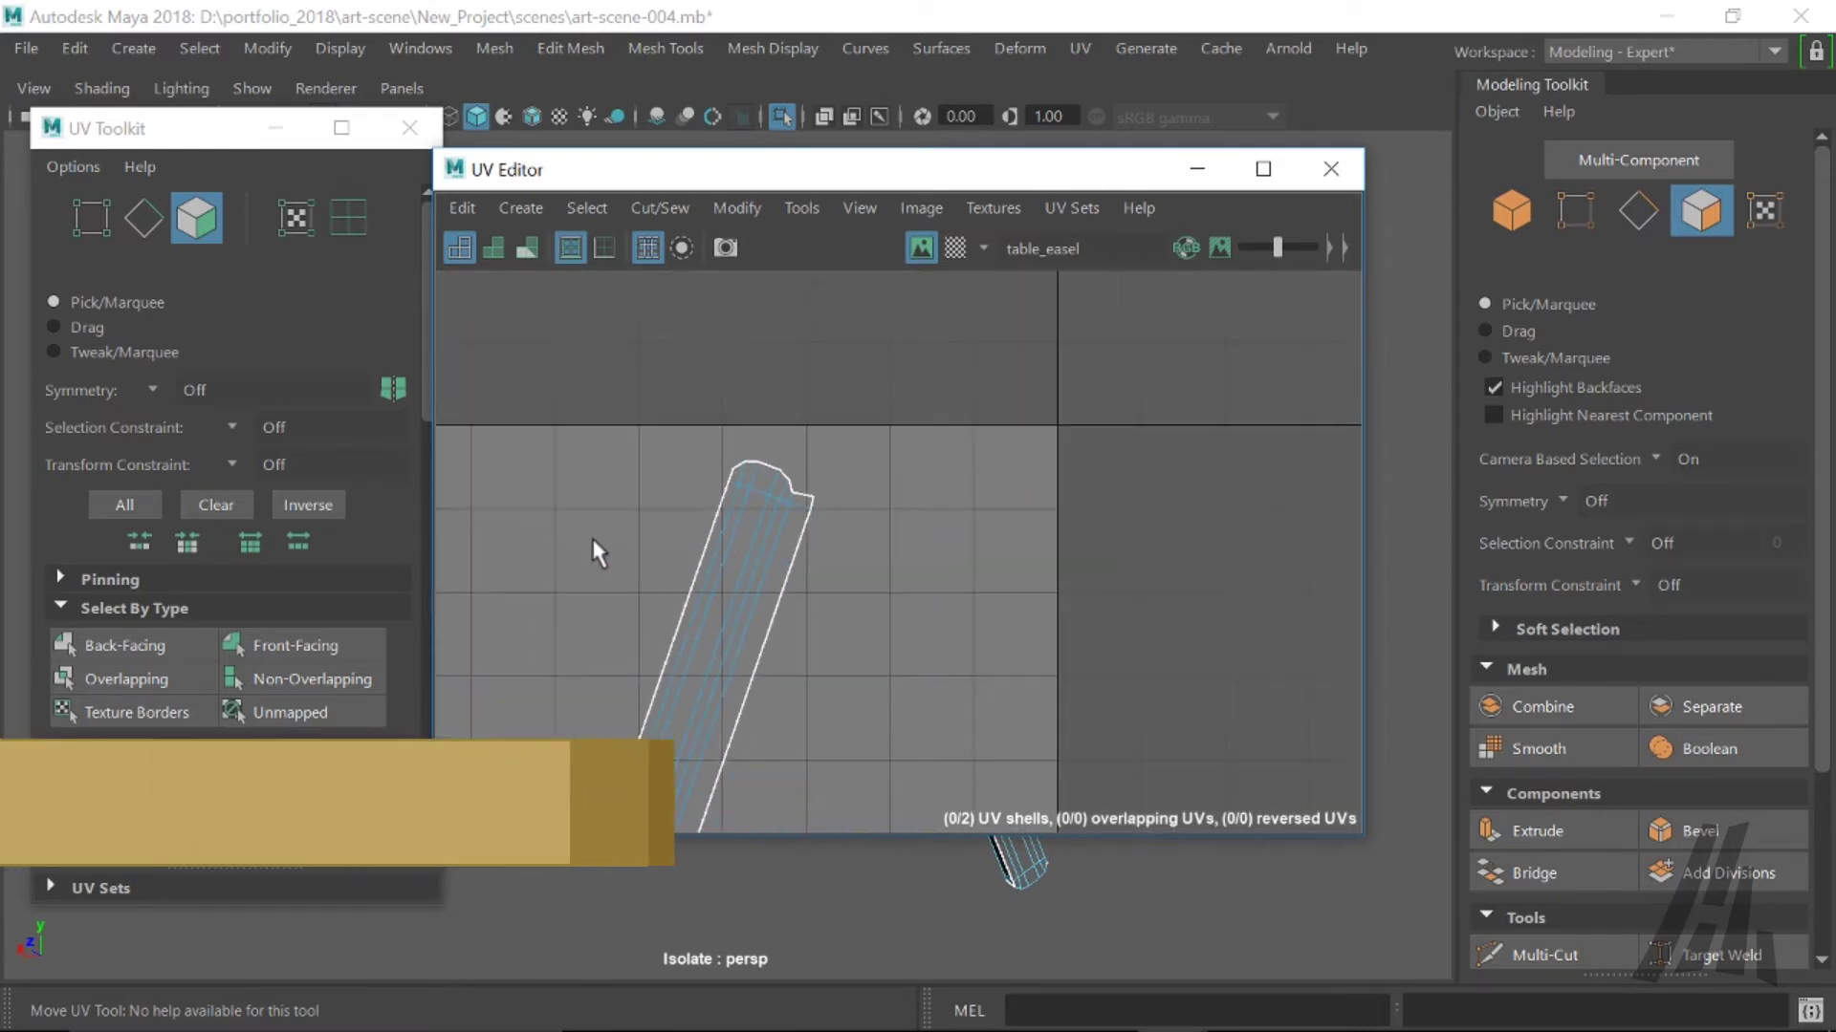
{"action": "key", "text": "f"}
- Lay out both leg shells inside 0–1 with Modify > Layout and scale them down
{"action": "left_click_drag", "start_coordinate": [833, 387], "coordinate": [1114, 680]}
{"action": "right_click_drag", "start_coordinate": [917, 508], "coordinate": [910, 747]}
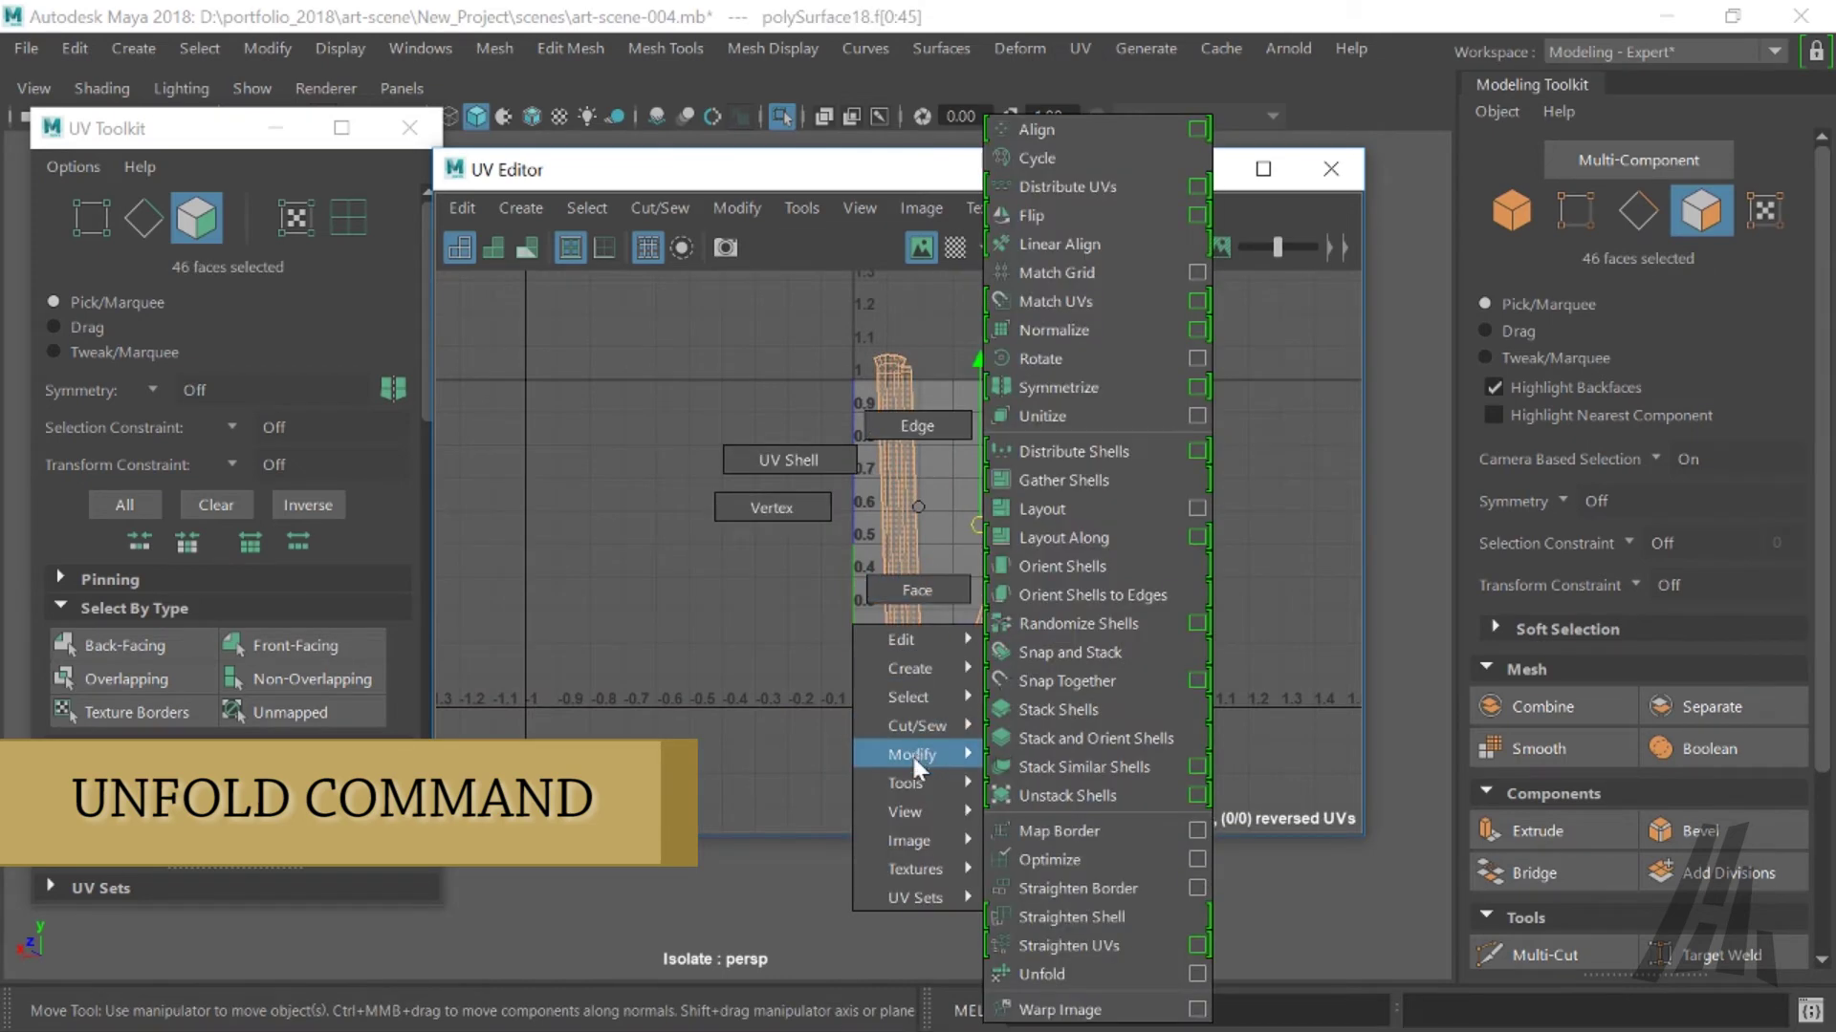
{"action": "right_click_drag", "start_coordinate": [910, 749], "coordinate": [1049, 506]}
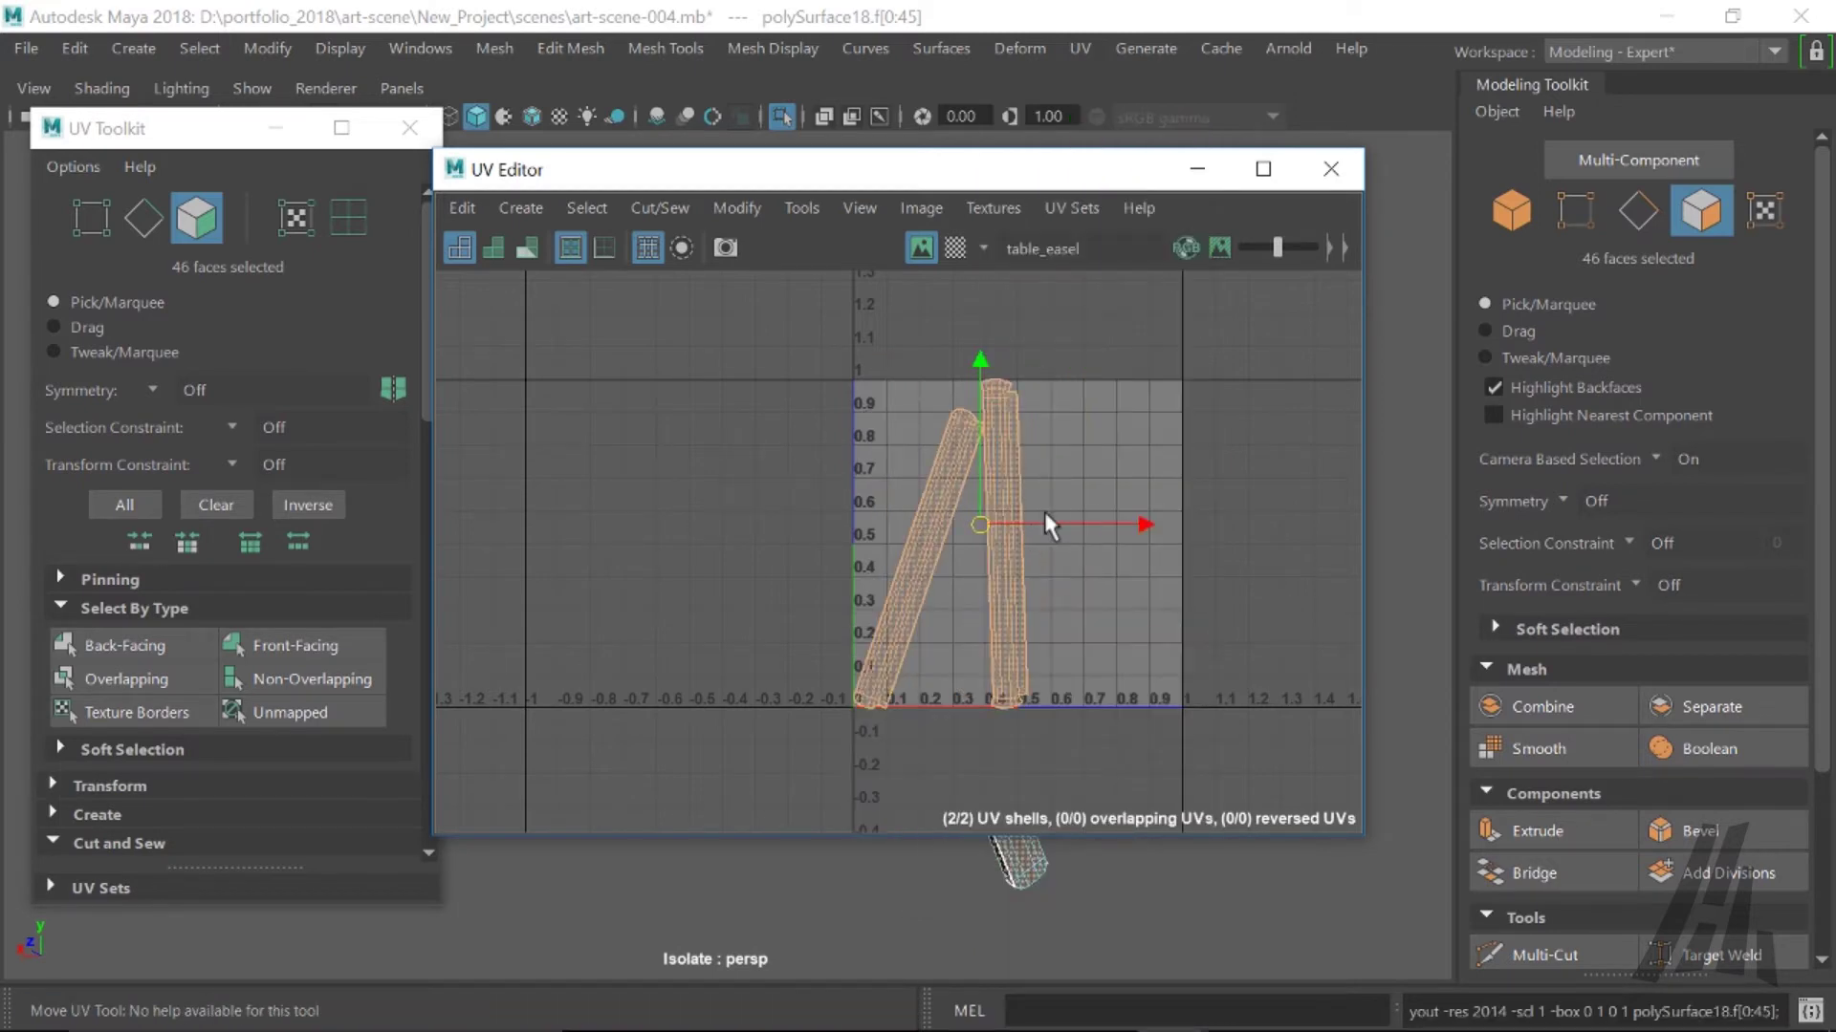
{"action": "key", "text": "r"}
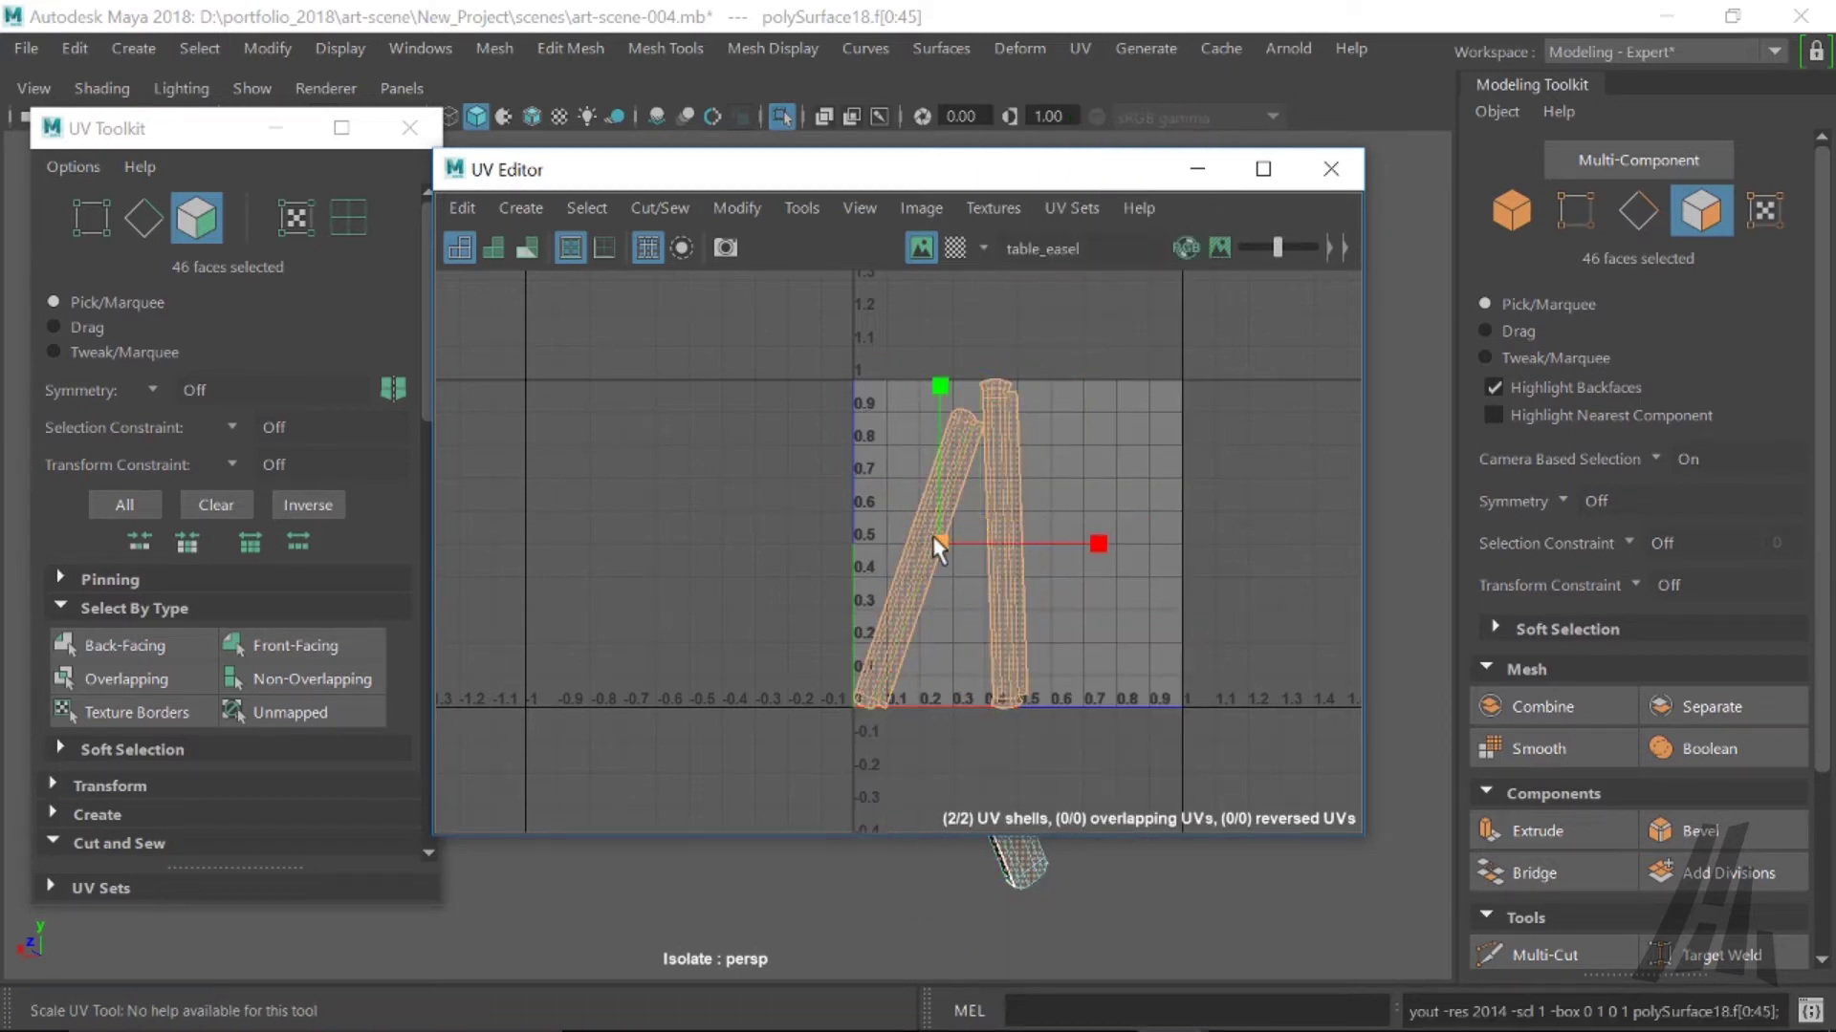
{"action": "left_click_drag", "start_coordinate": [942, 547], "coordinate": [939, 725]}
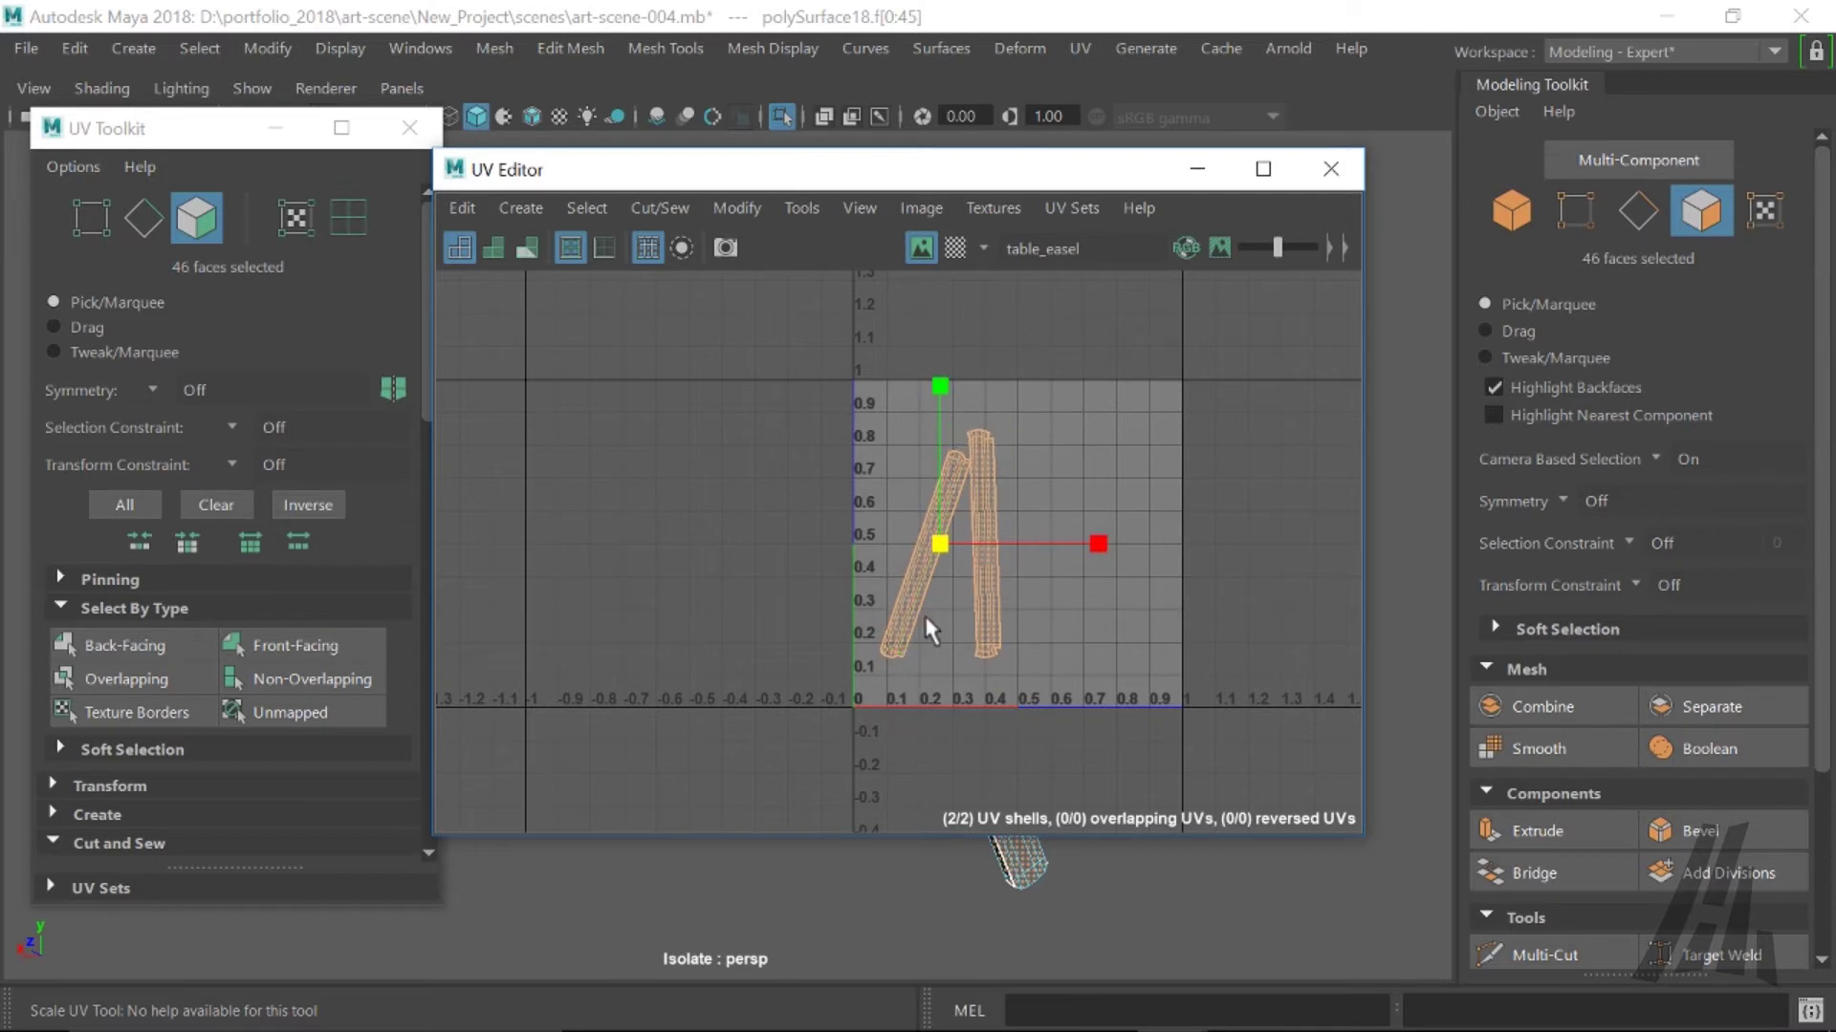
{"action": "left_click_drag", "start_coordinate": [952, 562], "coordinate": [887, 547]}
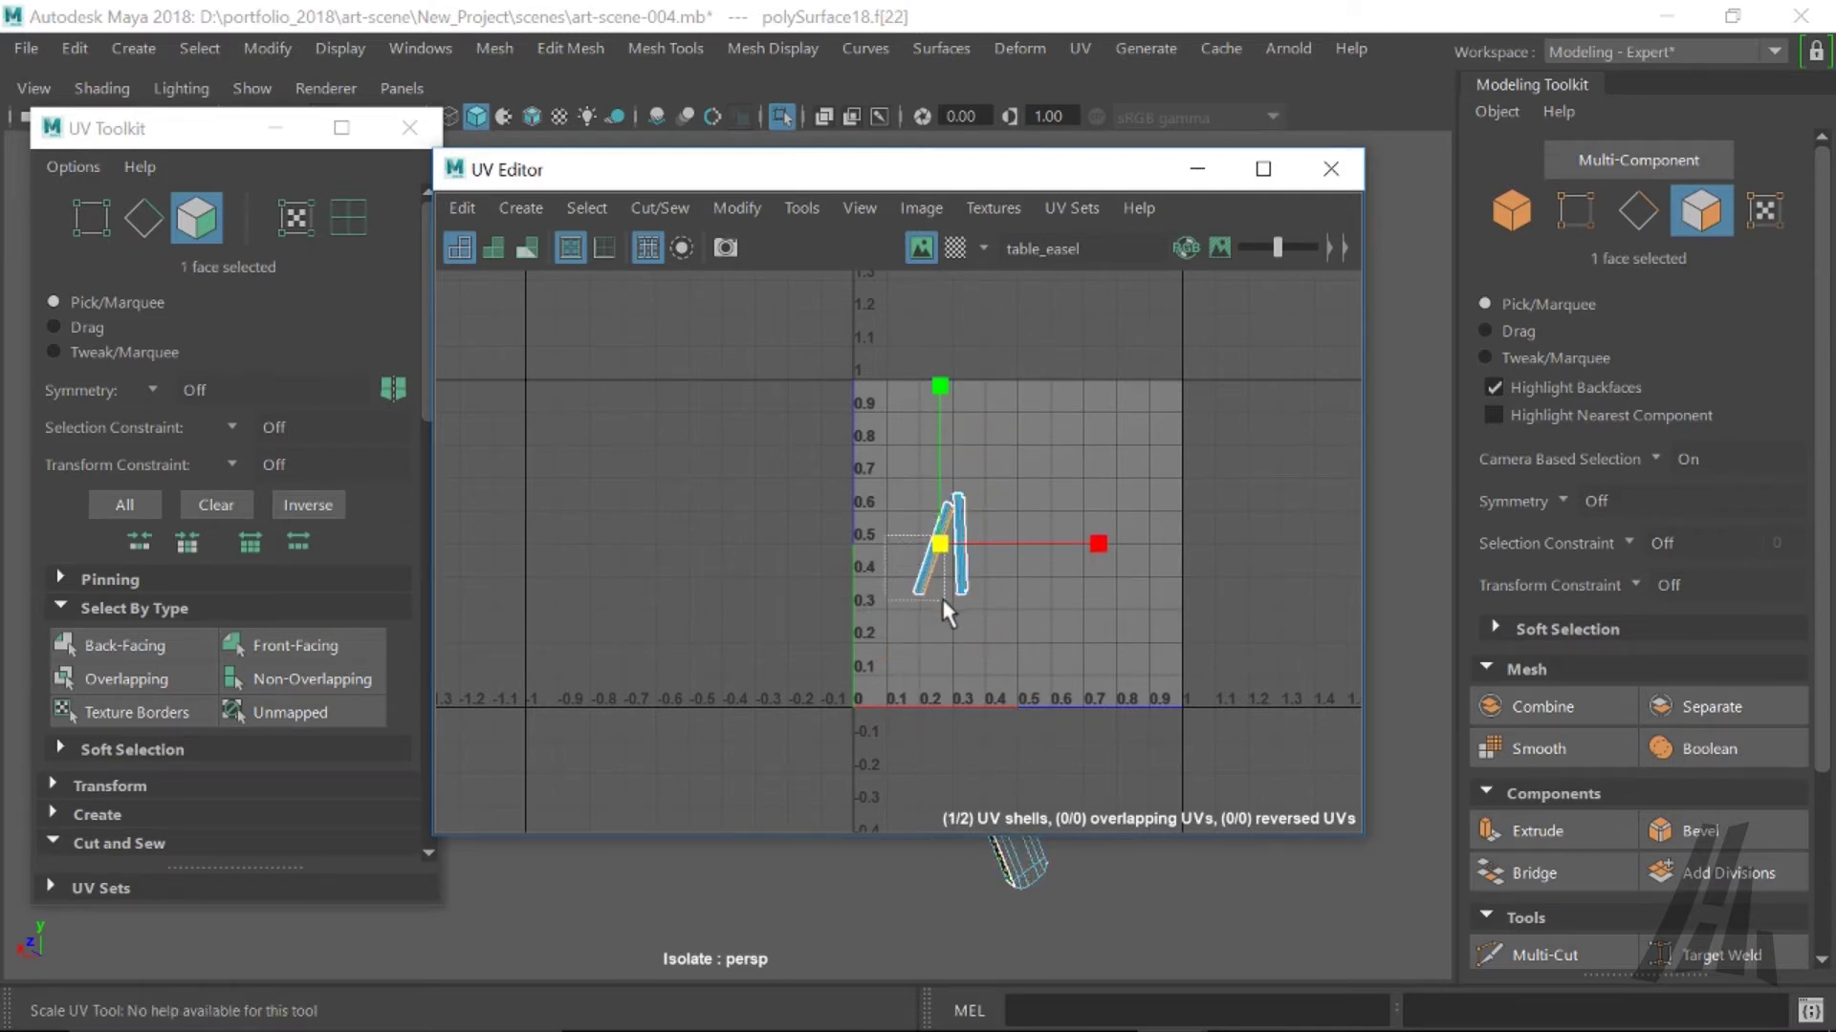
- Rotate the tilted leg shell upright and place the strip shell just below the wide shell
{"action": "right_click_drag", "start_coordinate": [927, 587], "coordinate": [851, 537]}
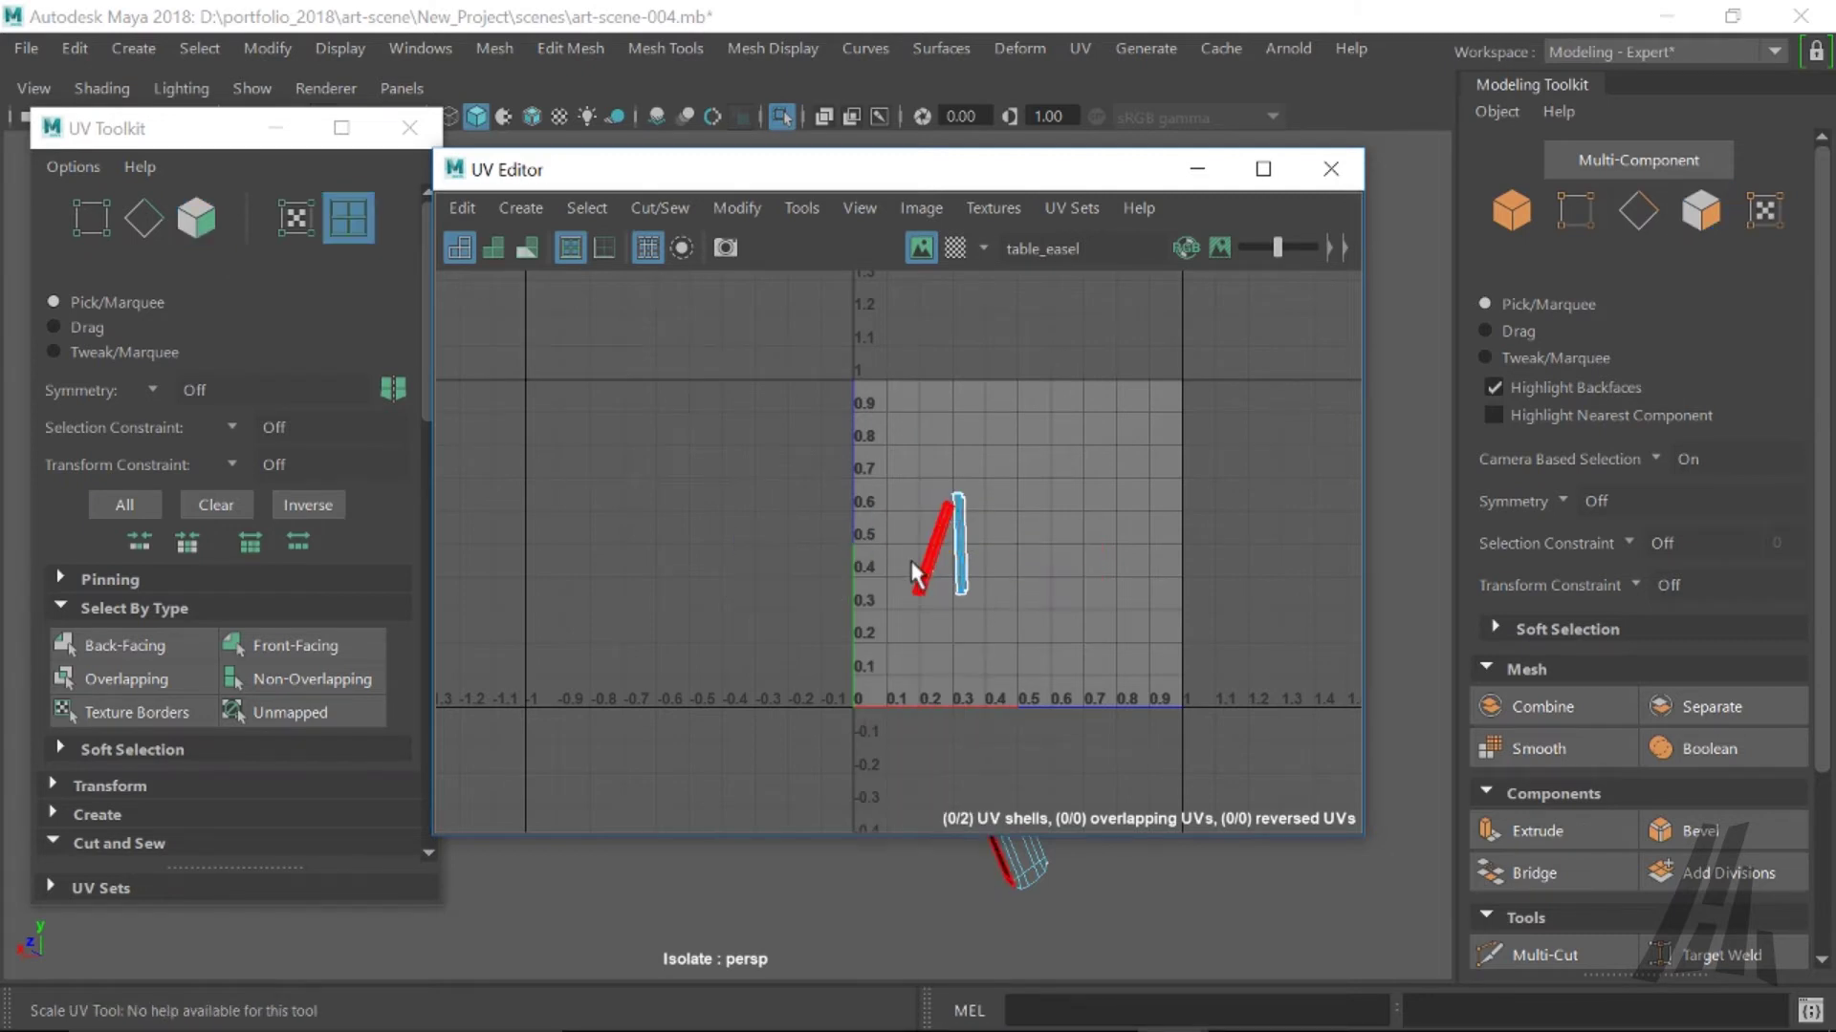
{"action": "left_click", "coordinate": [923, 585]}
{"action": "key", "text": "e"}
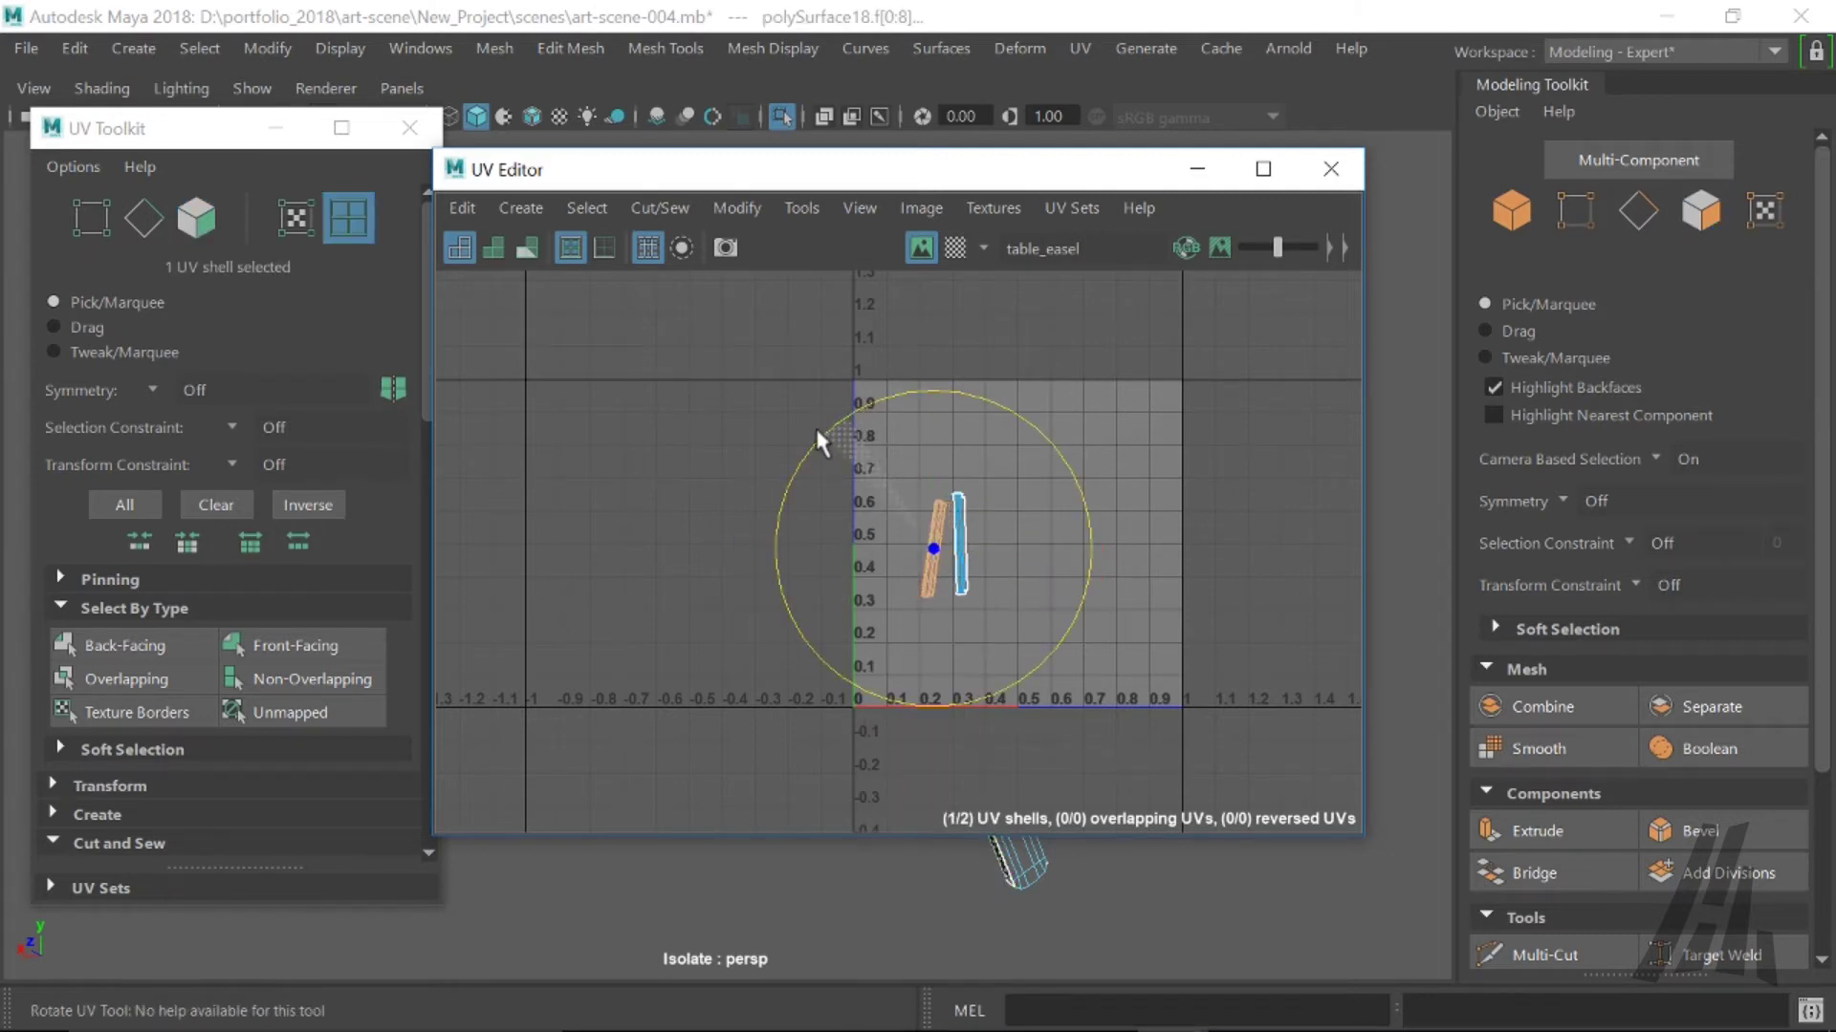
{"action": "left_click_drag", "start_coordinate": [815, 426], "coordinate": [801, 438]}
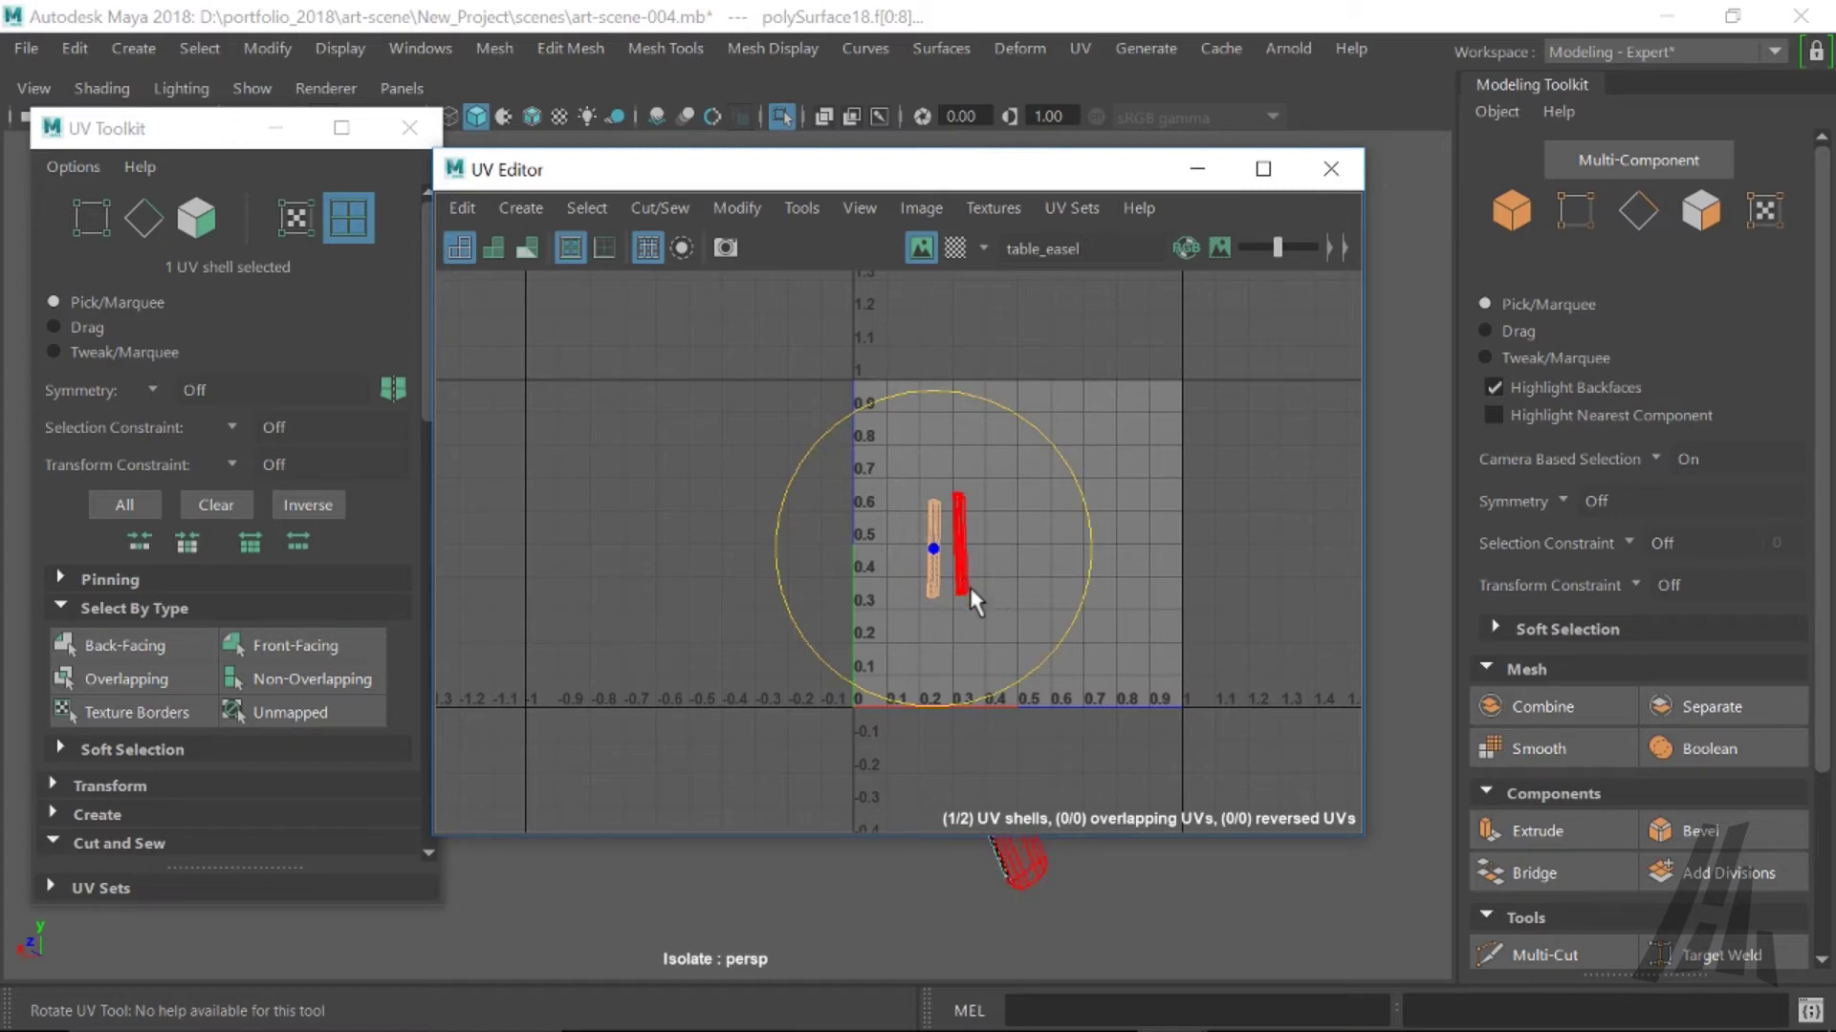
{"action": "scroll", "coordinate": [969, 587], "scroll_direction": "up", "scroll_amount": 5}
{"action": "left_click_drag", "start_coordinate": [728, 361], "coordinate": [737, 385]}
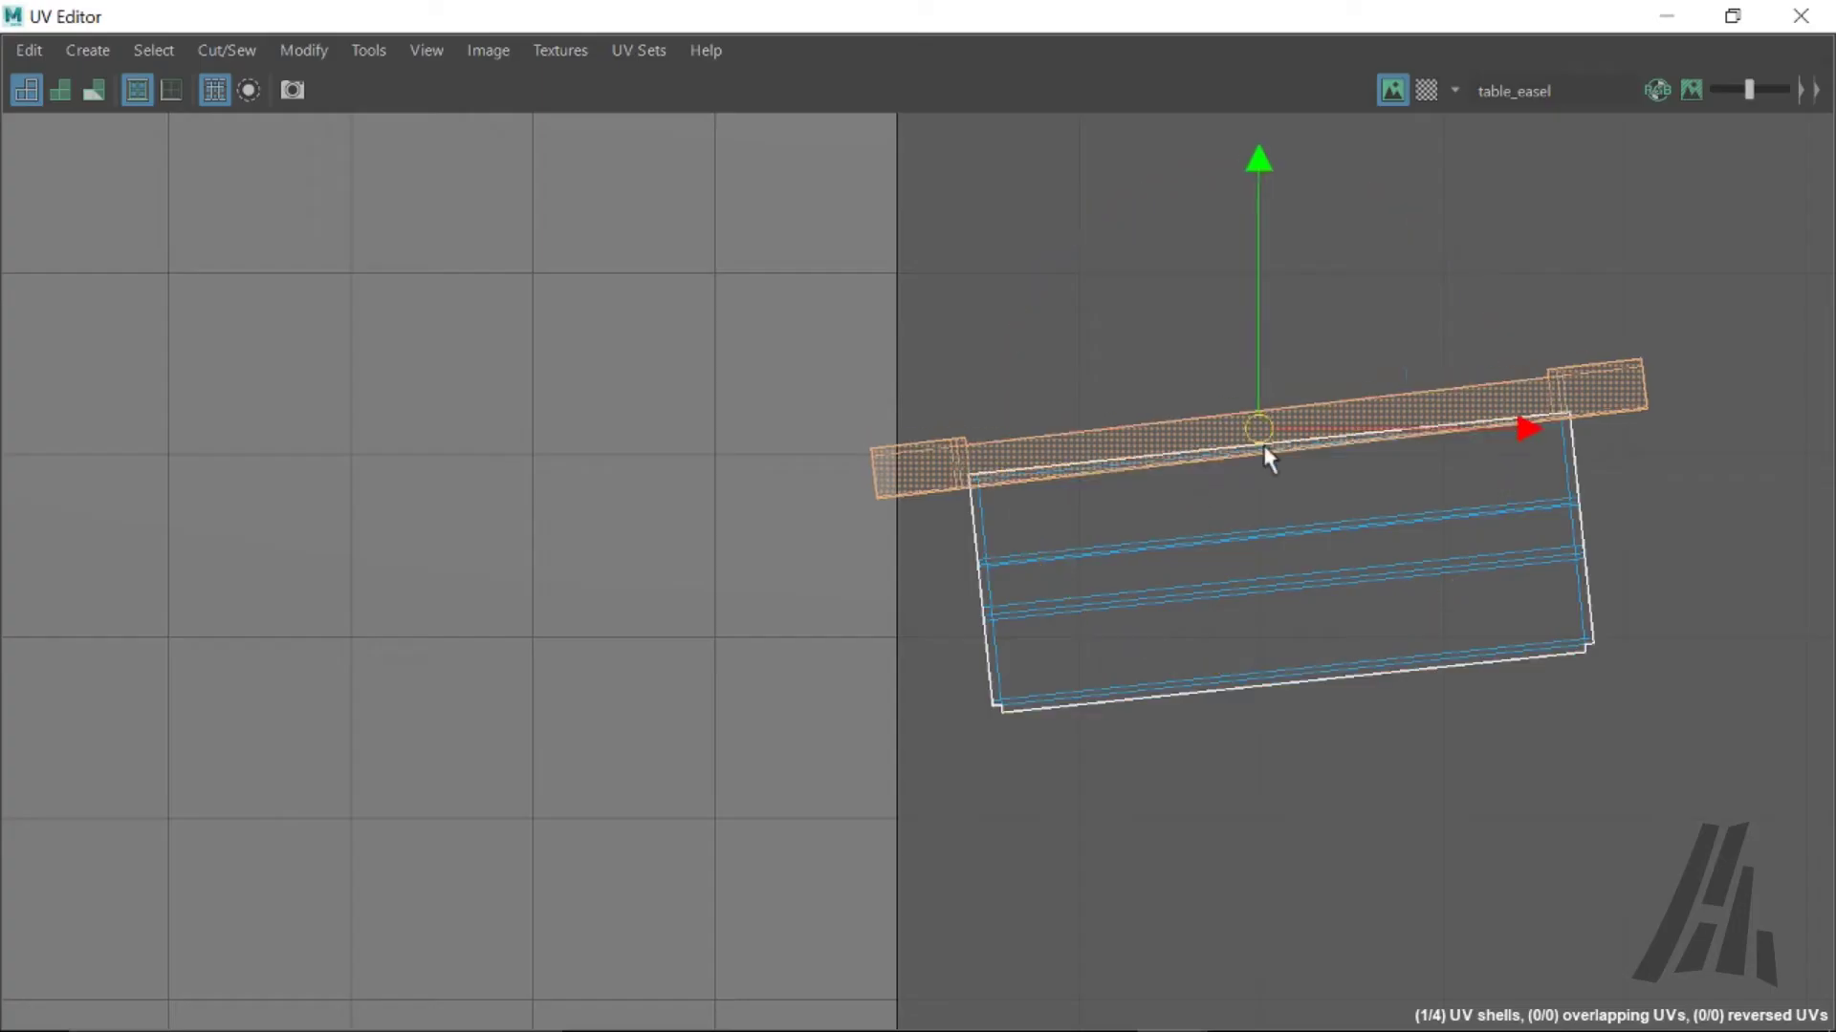
{"action": "left_click_drag", "start_coordinate": [1266, 459], "coordinate": [1287, 714]}
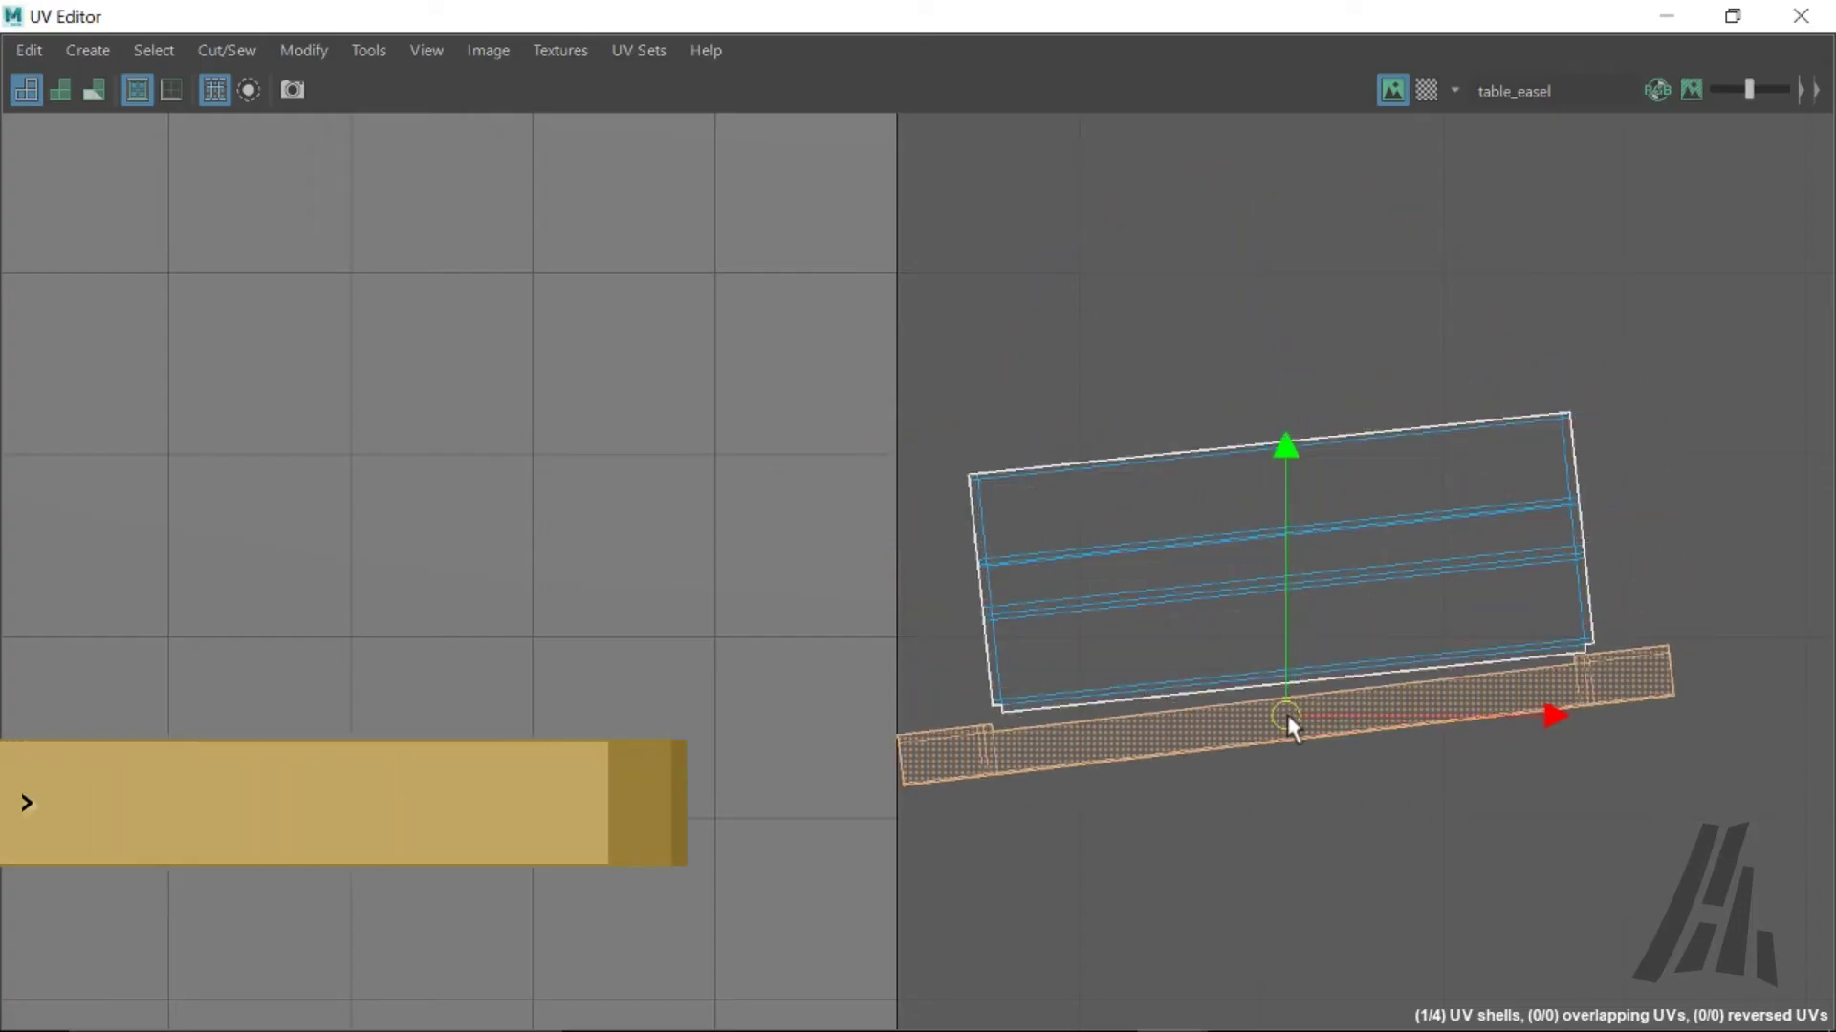
- Sew the thin strip shell onto the wide shell along their shared lower edge, leaving three shells
{"action": "left_click", "coordinate": [1236, 705]}
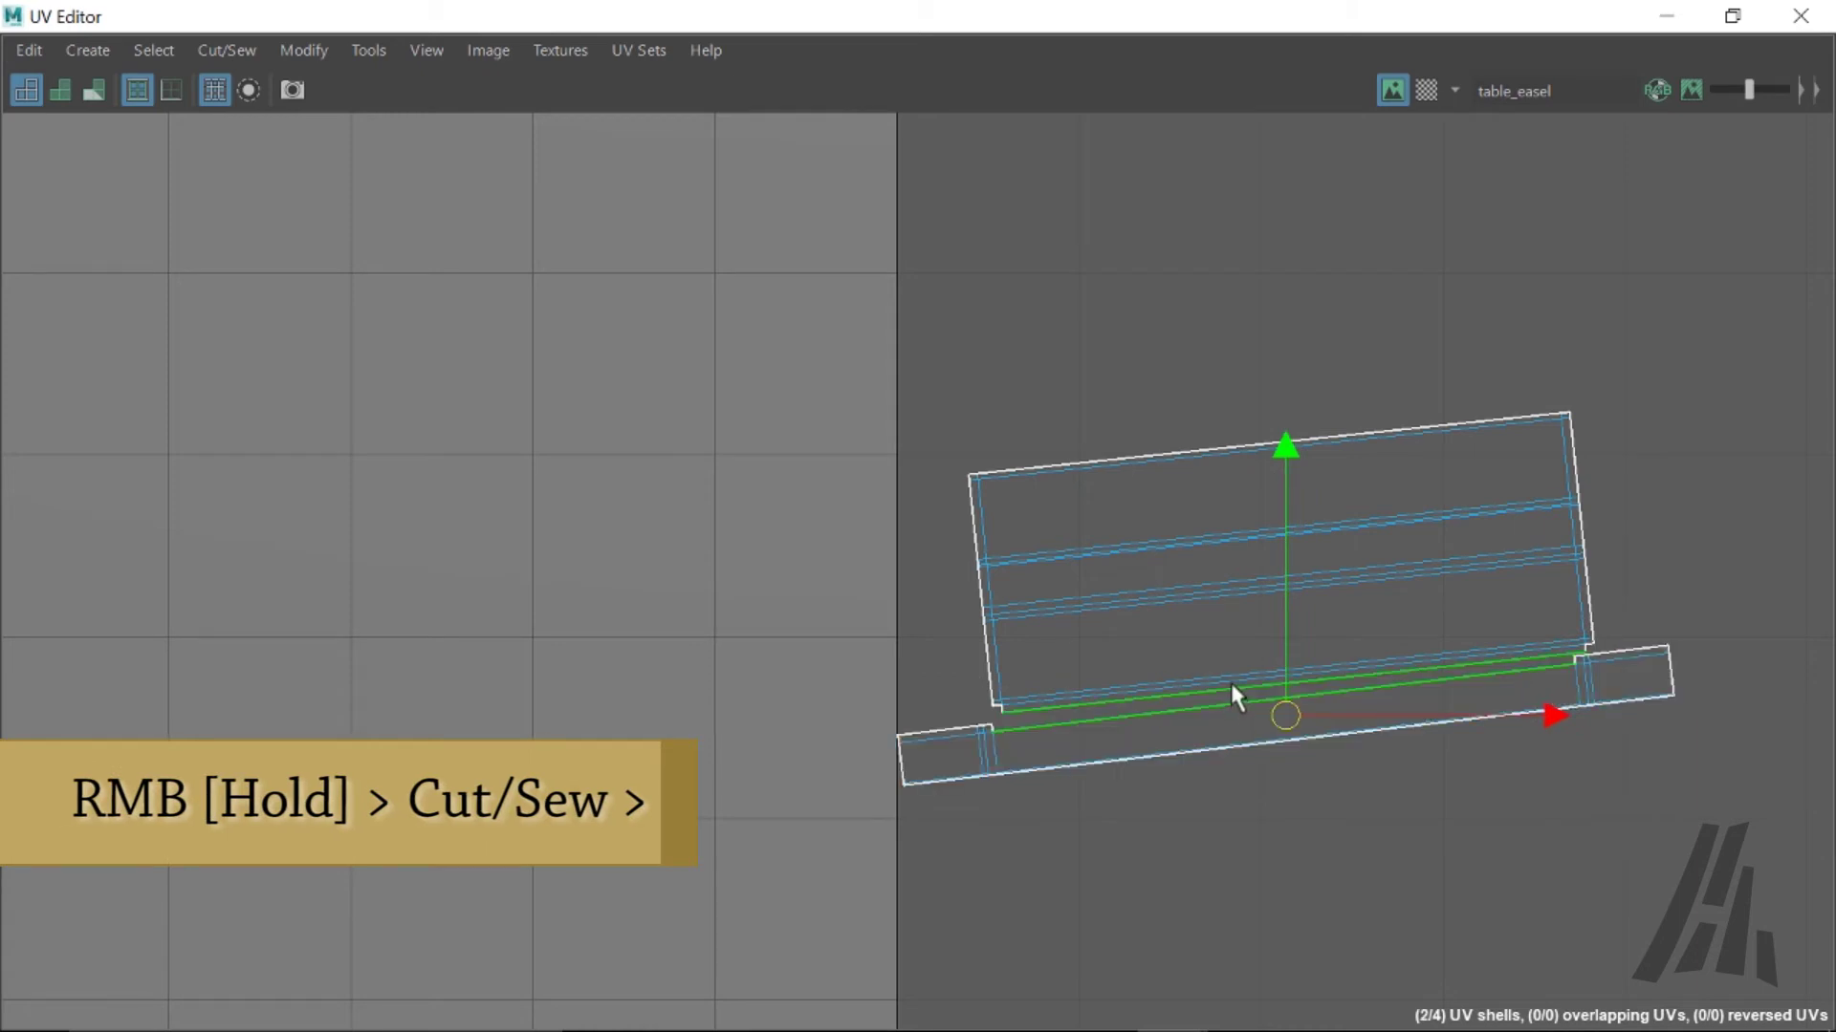
{"action": "right_click", "coordinate": [1235, 685]}
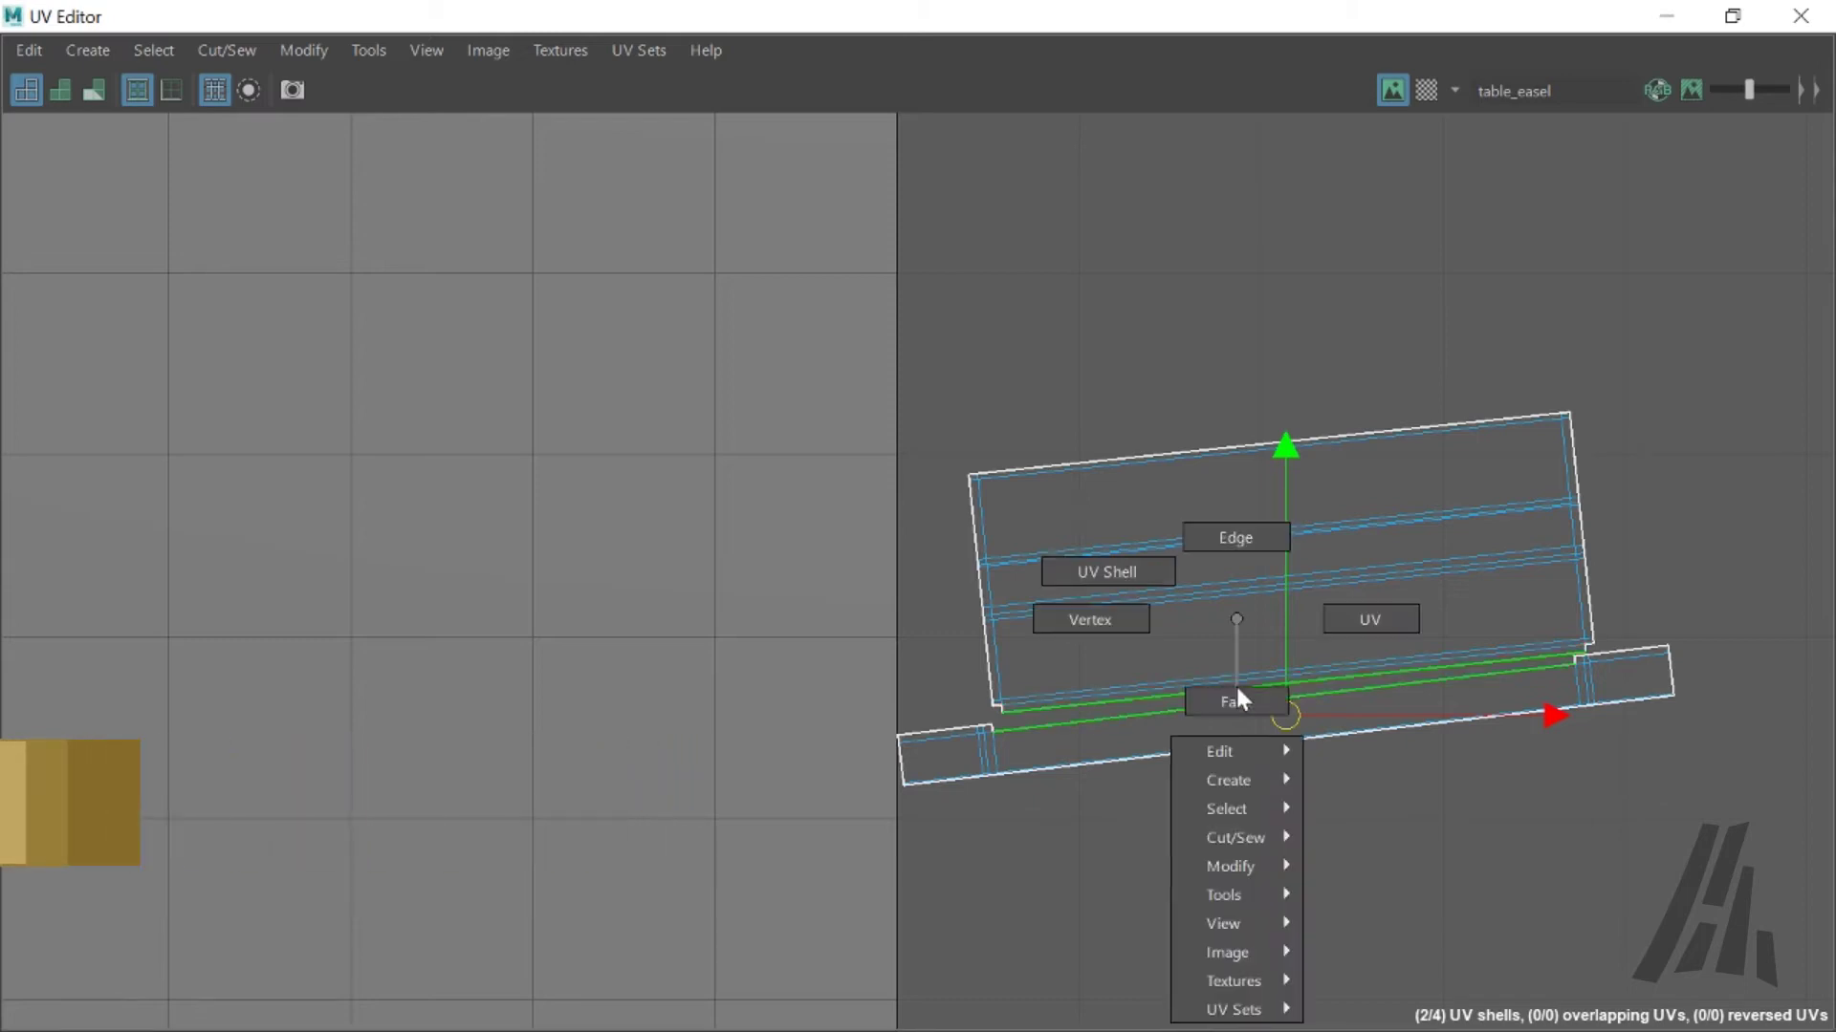
{"action": "mouse_move", "coordinate": [1243, 837]}
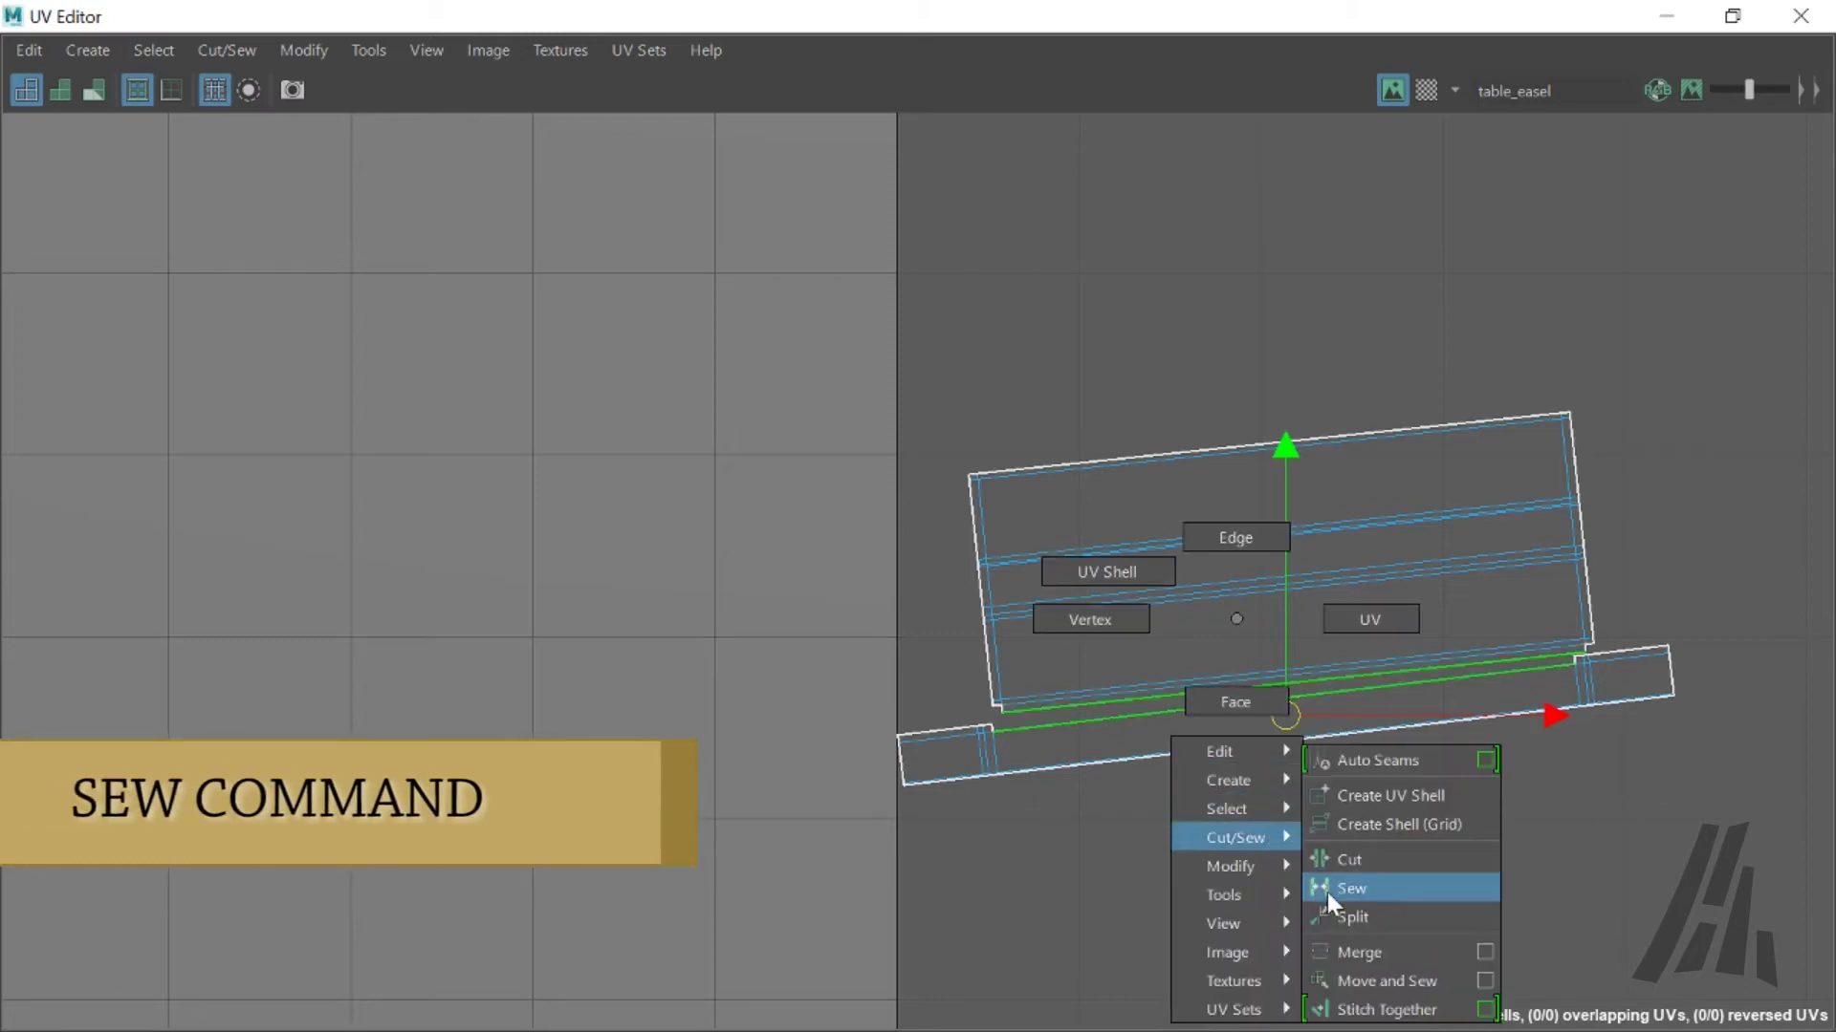
{"action": "left_click", "coordinate": [1327, 890]}
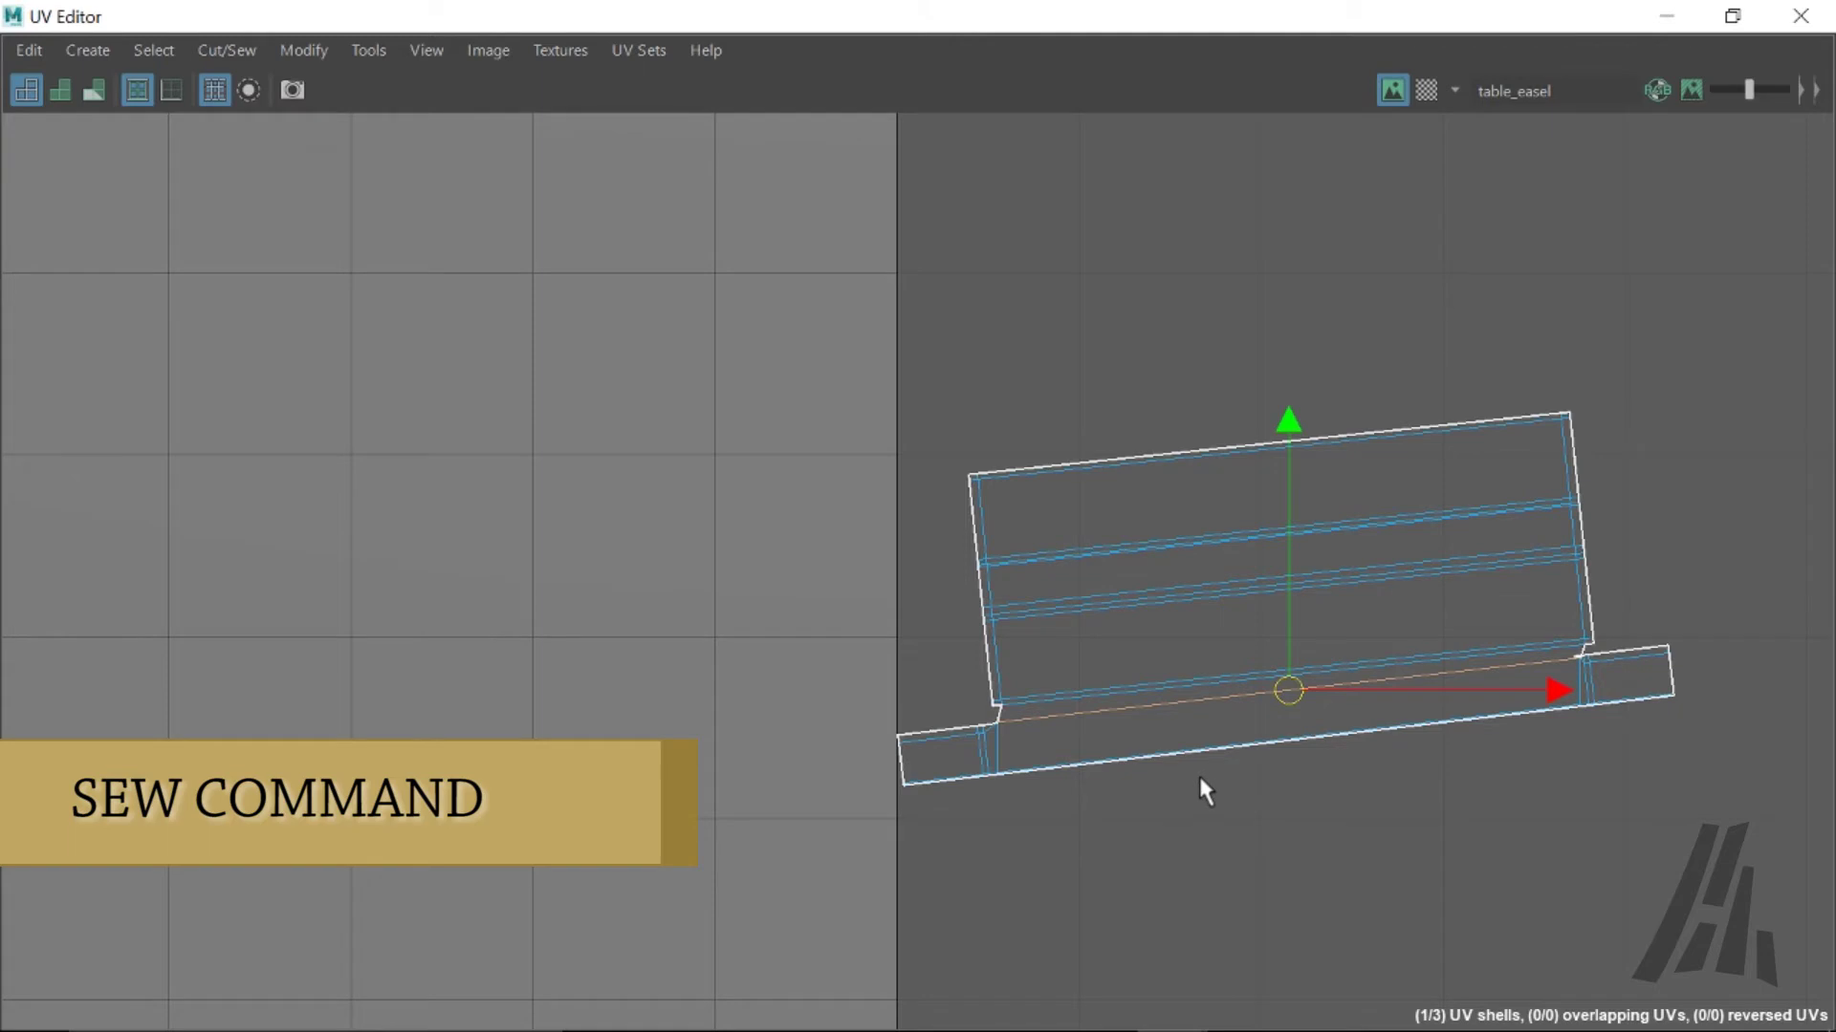
{"action": "scroll", "coordinate": [1038, 721], "scroll_direction": "up", "scroll_amount": 4}
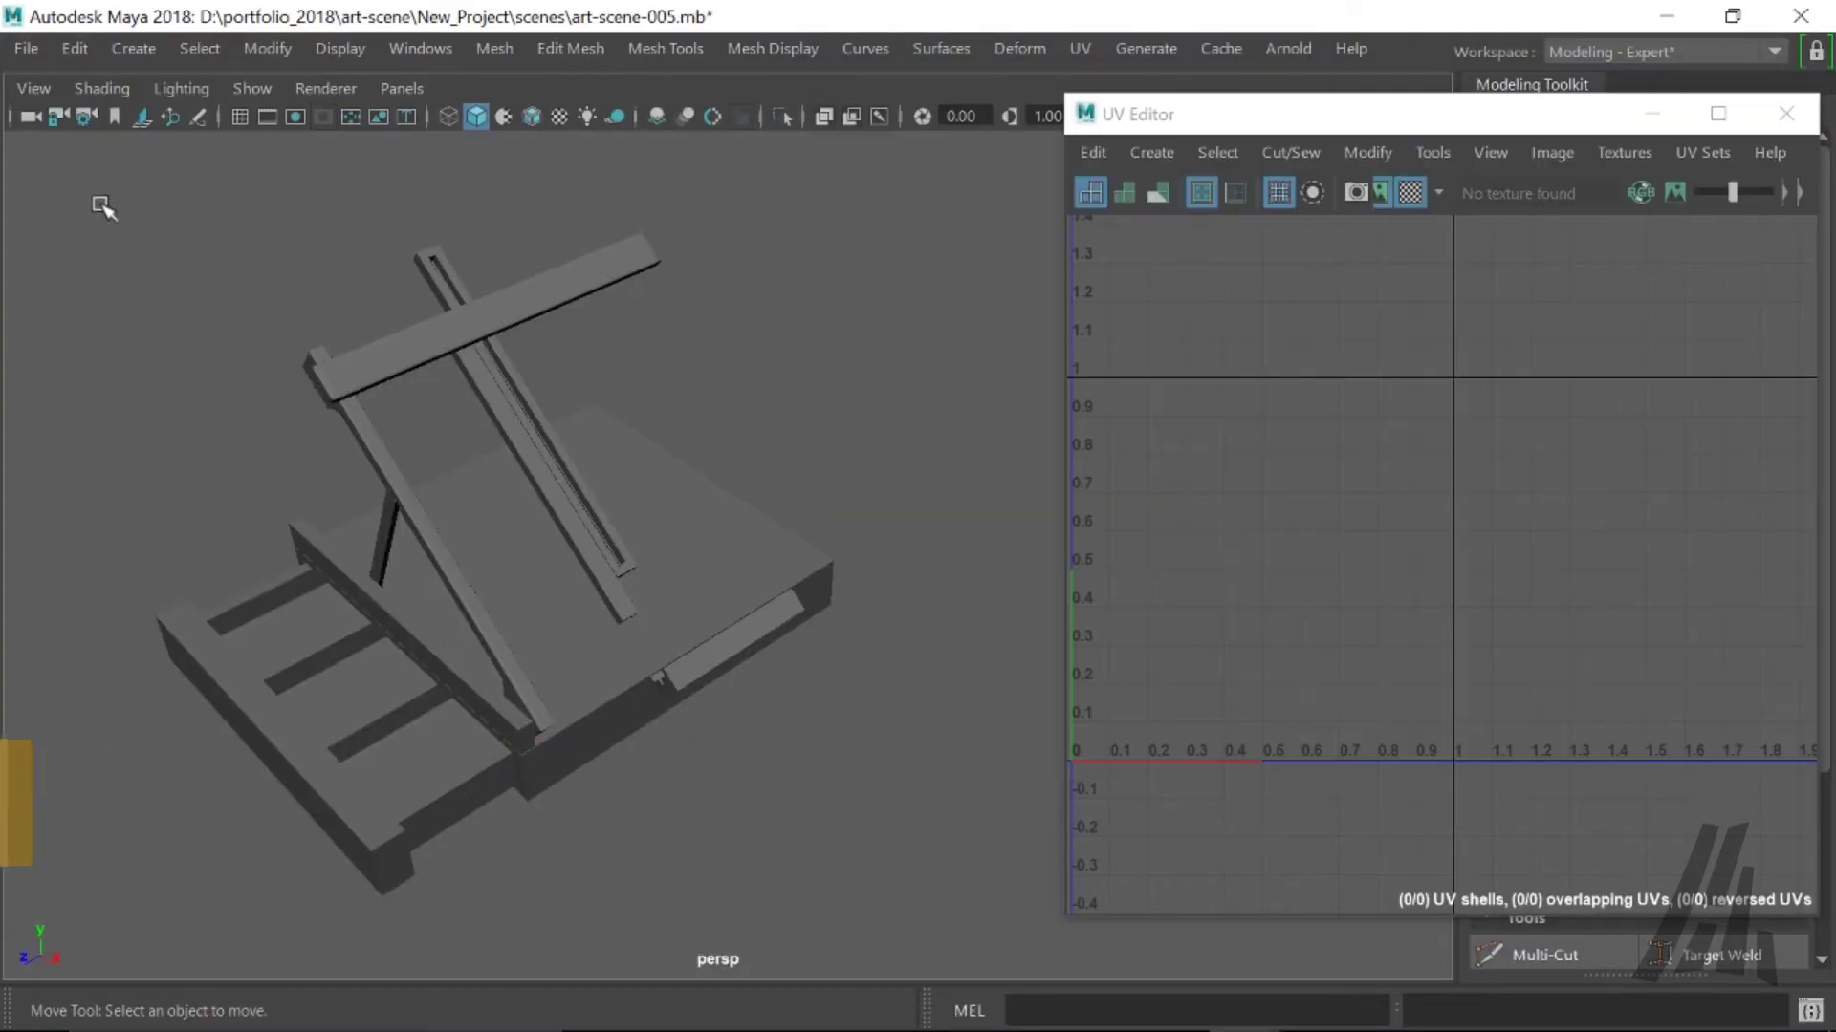
- Select the whole easel and turn off its checker texture preview
{"action": "left_click_drag", "start_coordinate": [90, 196], "coordinate": [868, 895]}
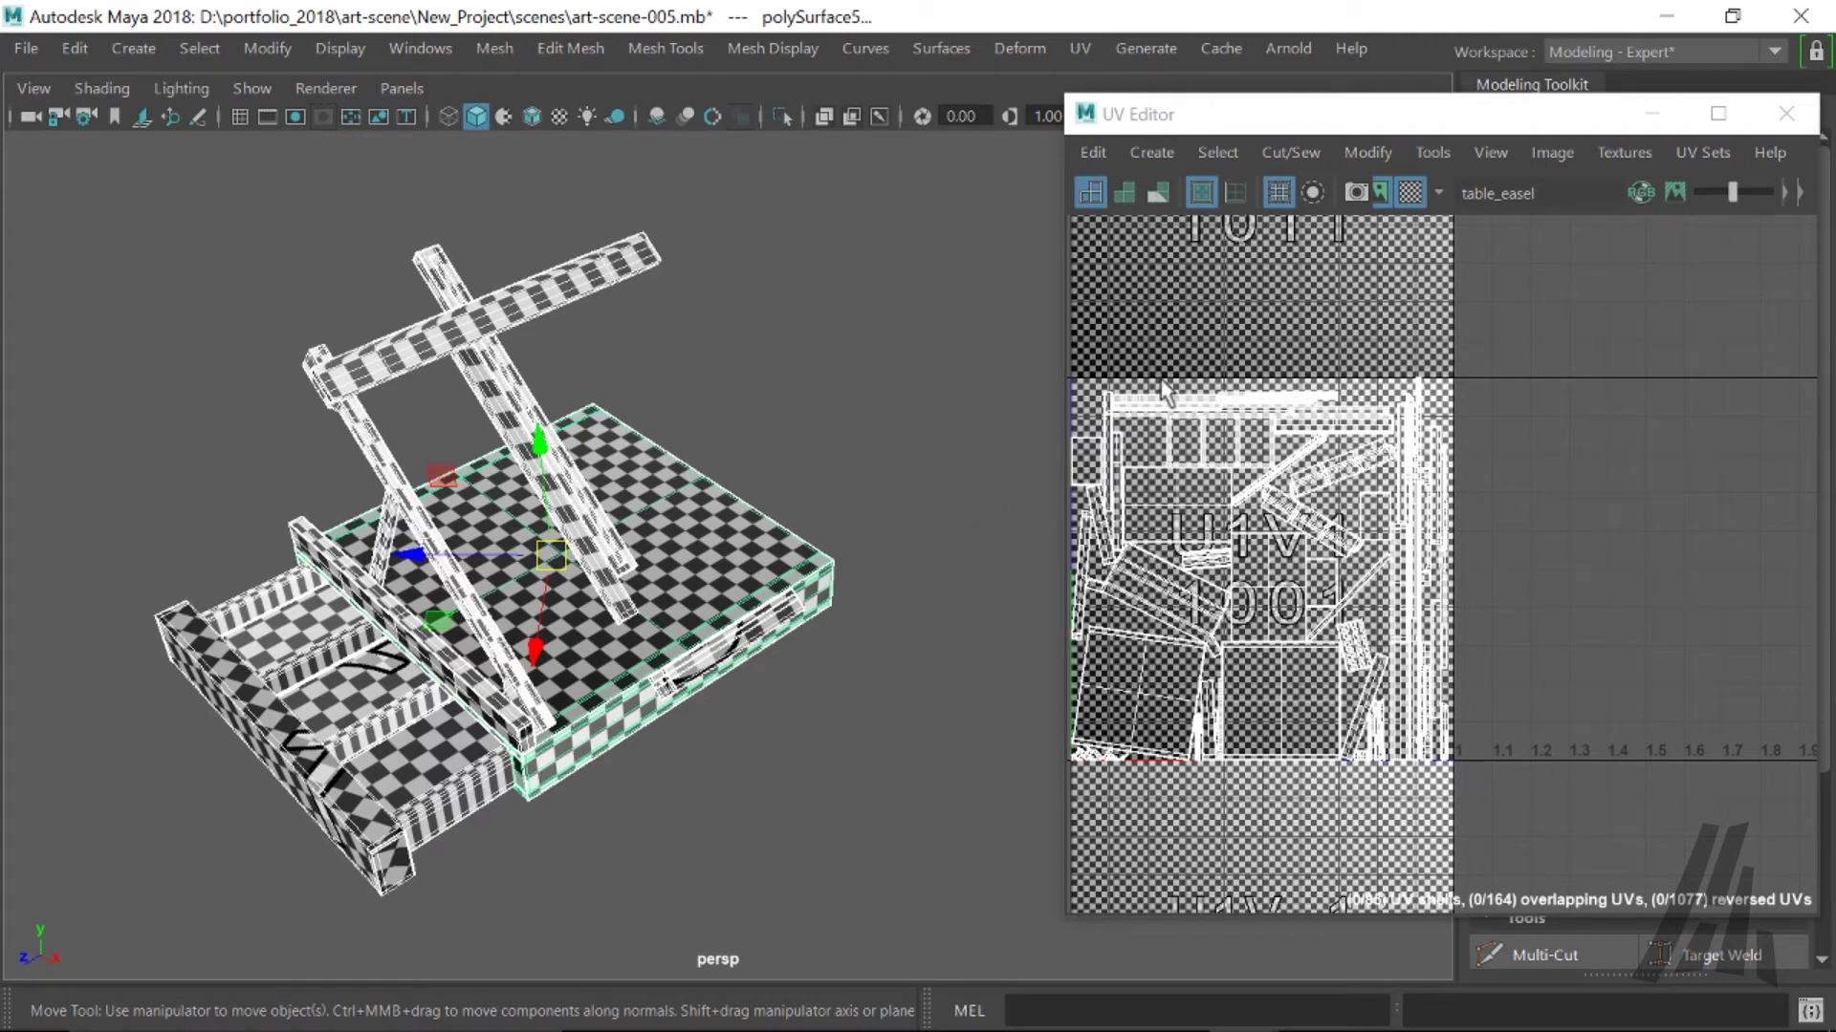
{"action": "left_click", "coordinate": [1411, 192]}
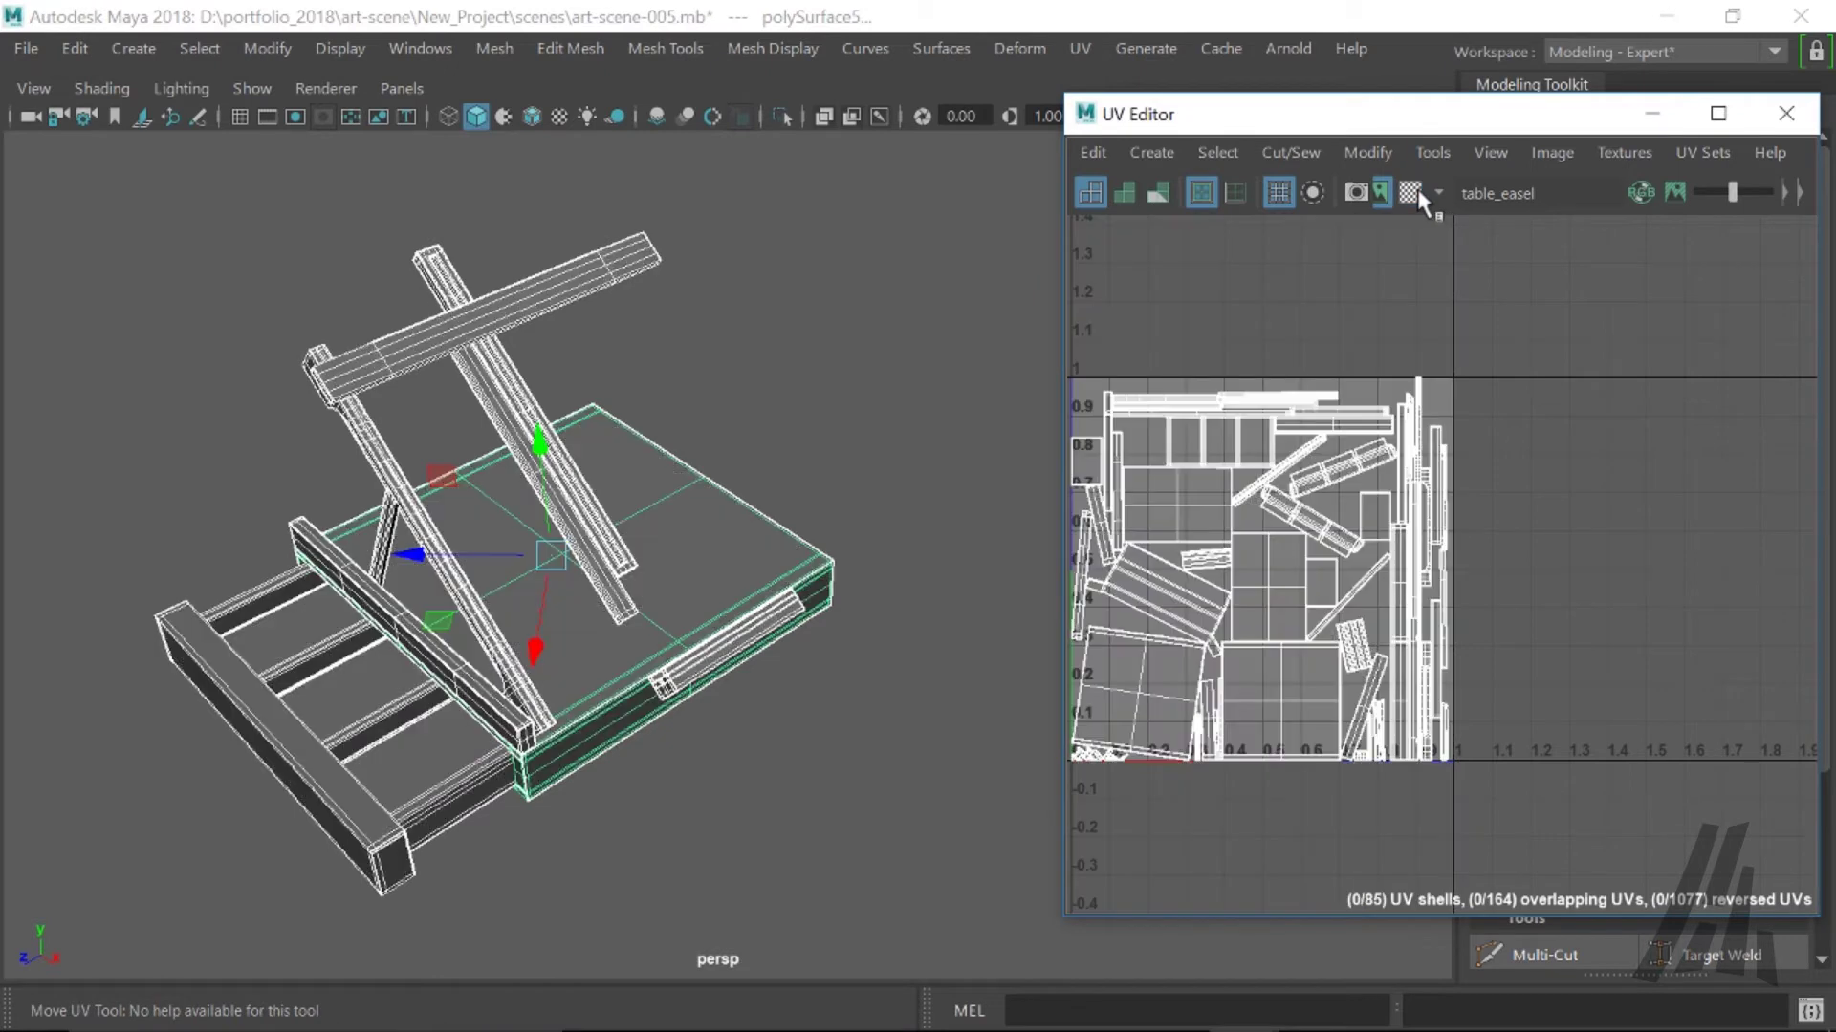
{"action": "left_click", "coordinate": [353, 256]}
{"action": "left_click_drag", "start_coordinate": [58, 156], "coordinate": [880, 913]}
- Frame the packed 0–1 UV layout in the UV Editor and select only the base board
{"action": "scroll", "coordinate": [1282, 543], "scroll_direction": "up", "scroll_amount": 3}
{"action": "middle_click_drag", "start_coordinate": [1282, 543], "coordinate": [1470, 537], "text": "alt"}
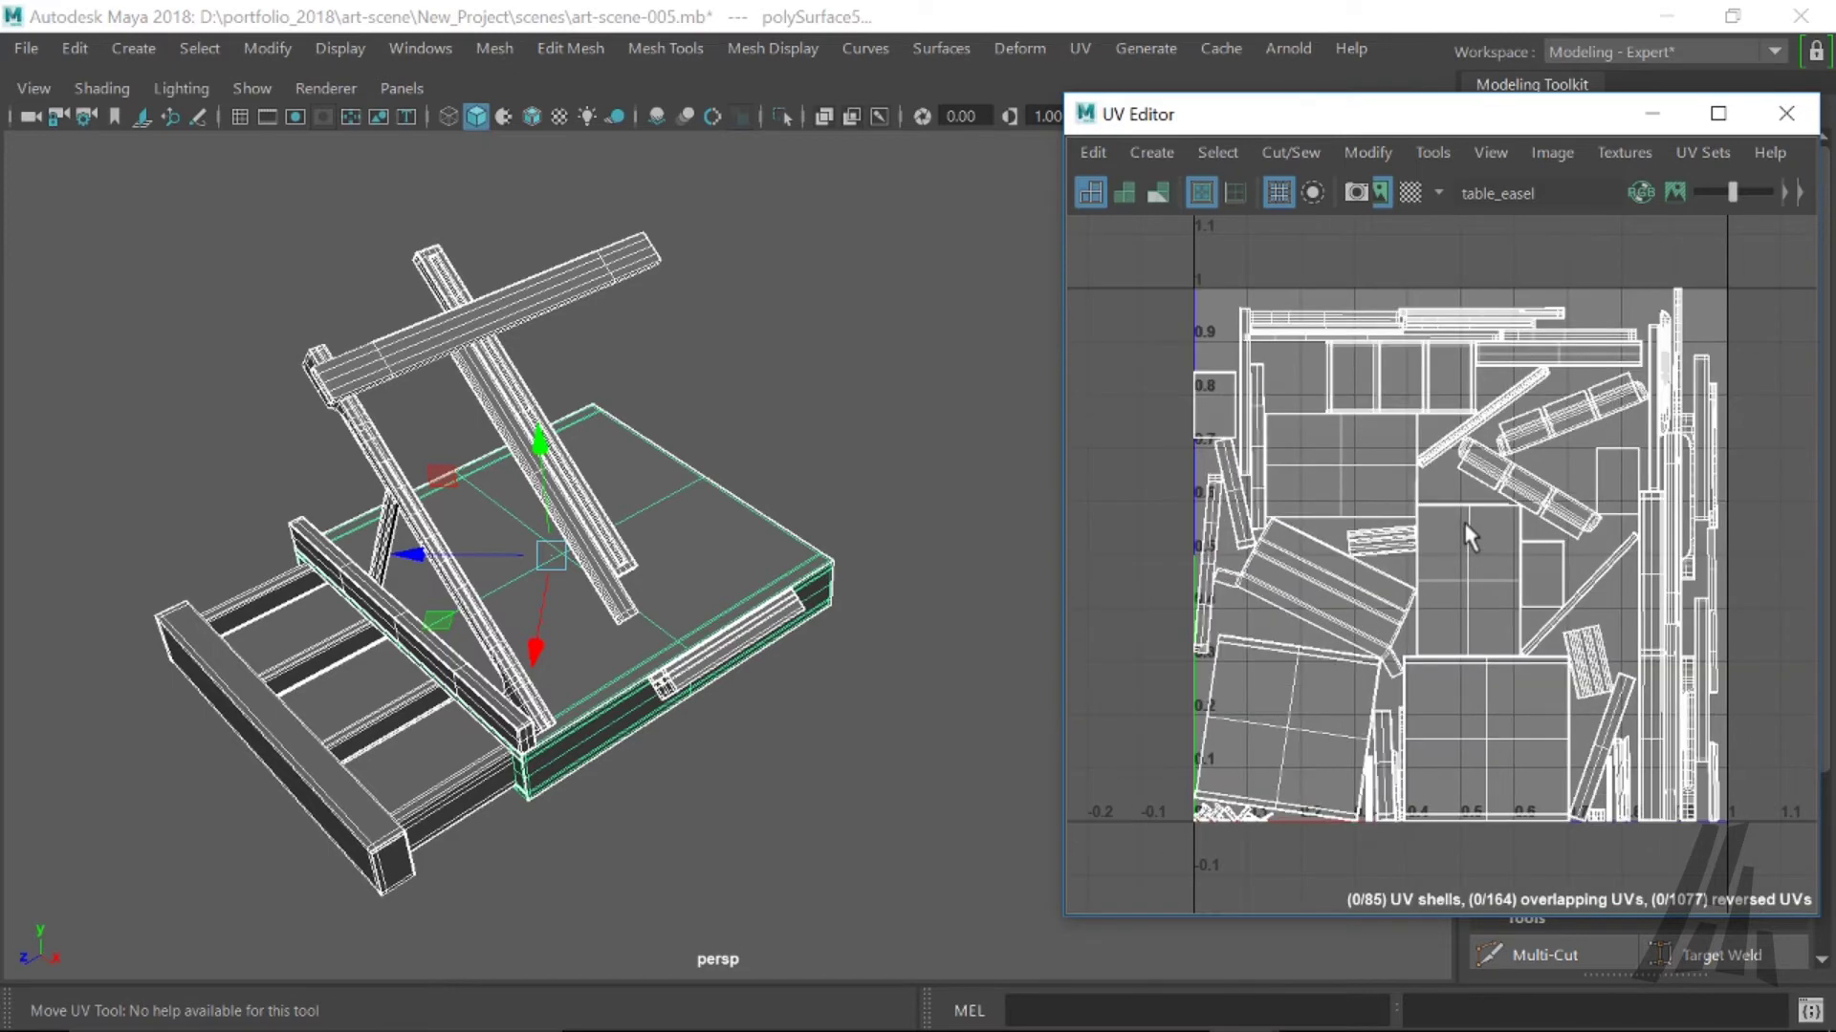
{"action": "scroll", "coordinate": [1470, 537], "scroll_direction": "up", "scroll_amount": 2}
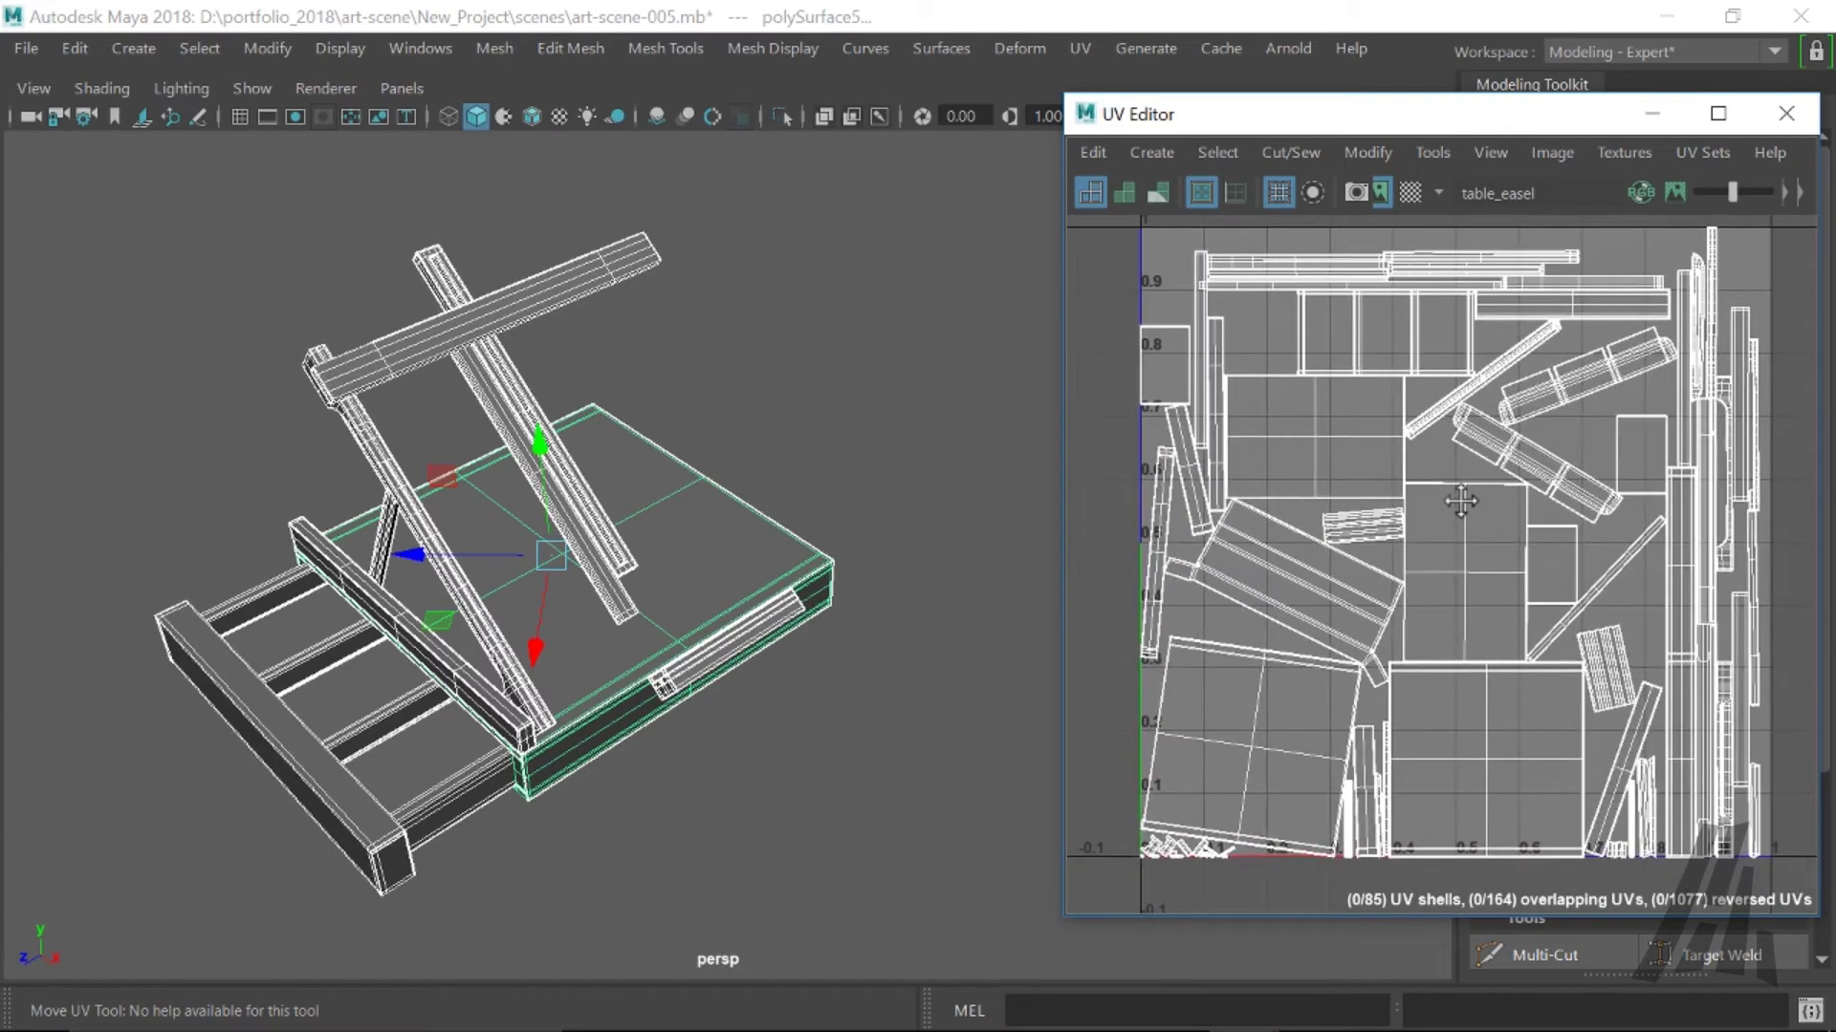
{"action": "middle_click_drag", "start_coordinate": [1459, 500], "coordinate": [1458, 509], "text": "alt"}
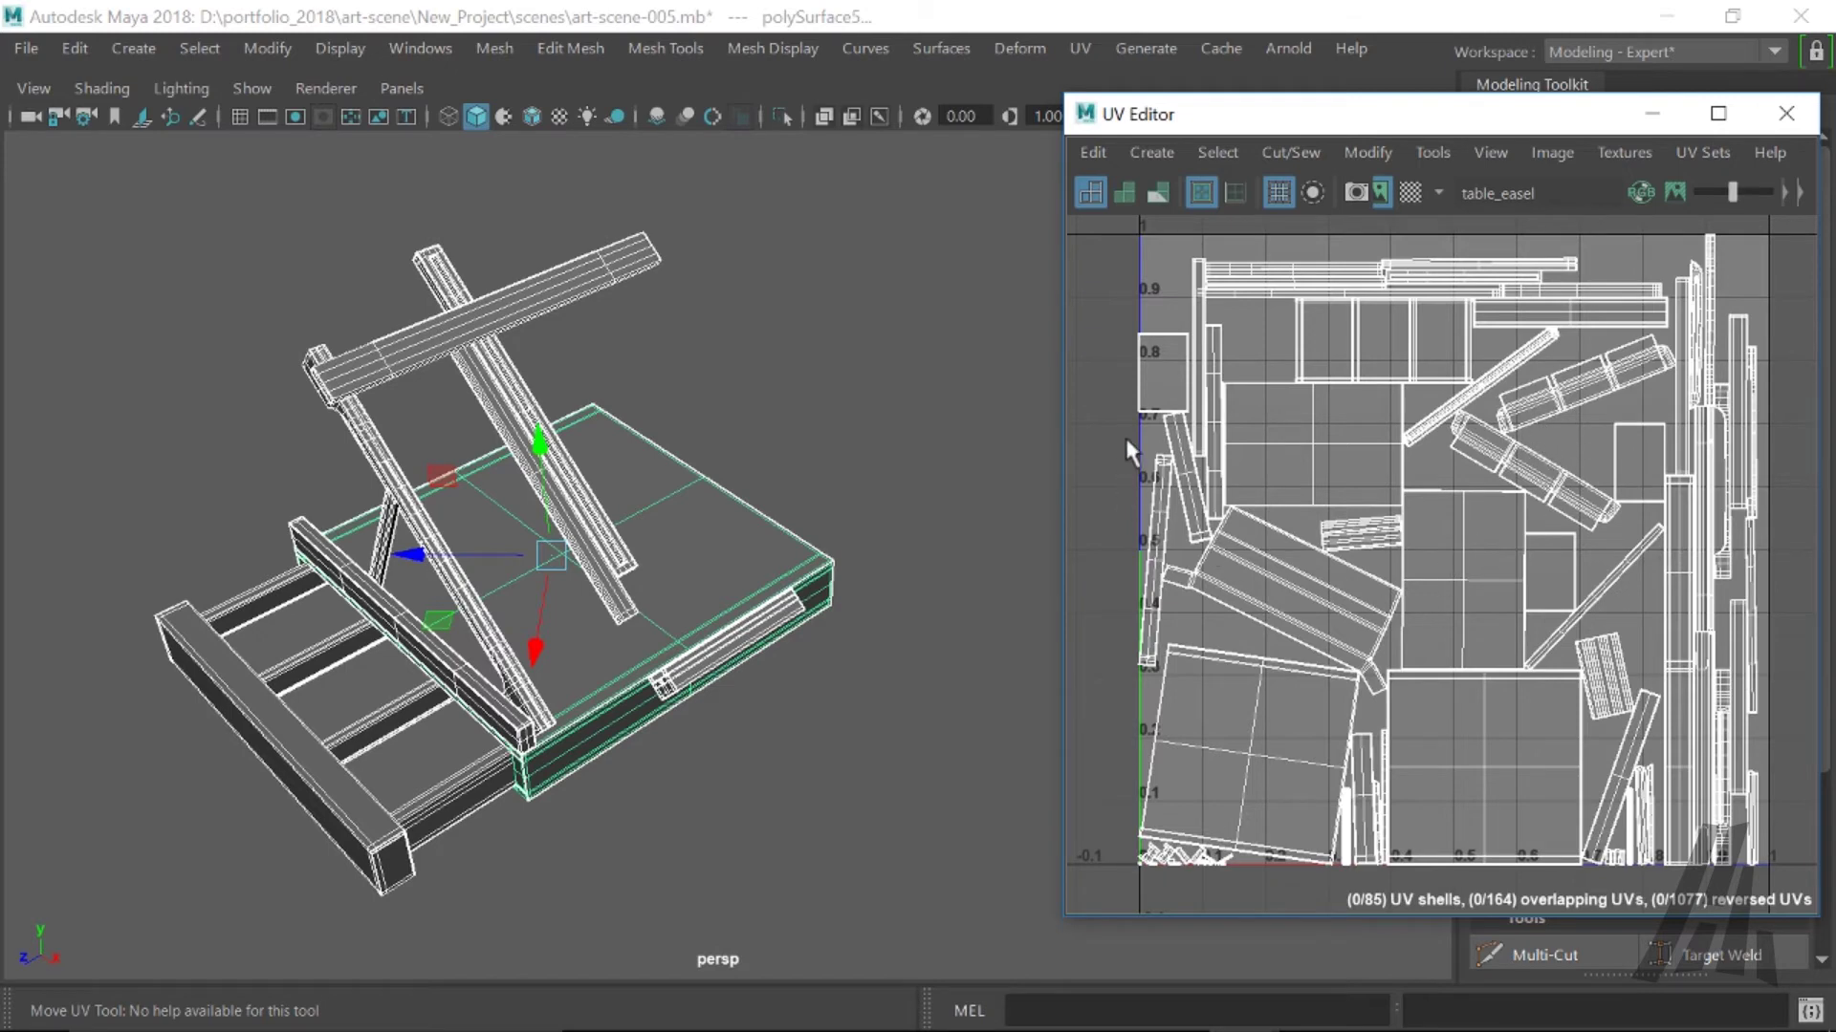
{"action": "scroll", "coordinate": [1128, 446], "scroll_direction": "up", "scroll_amount": 5}
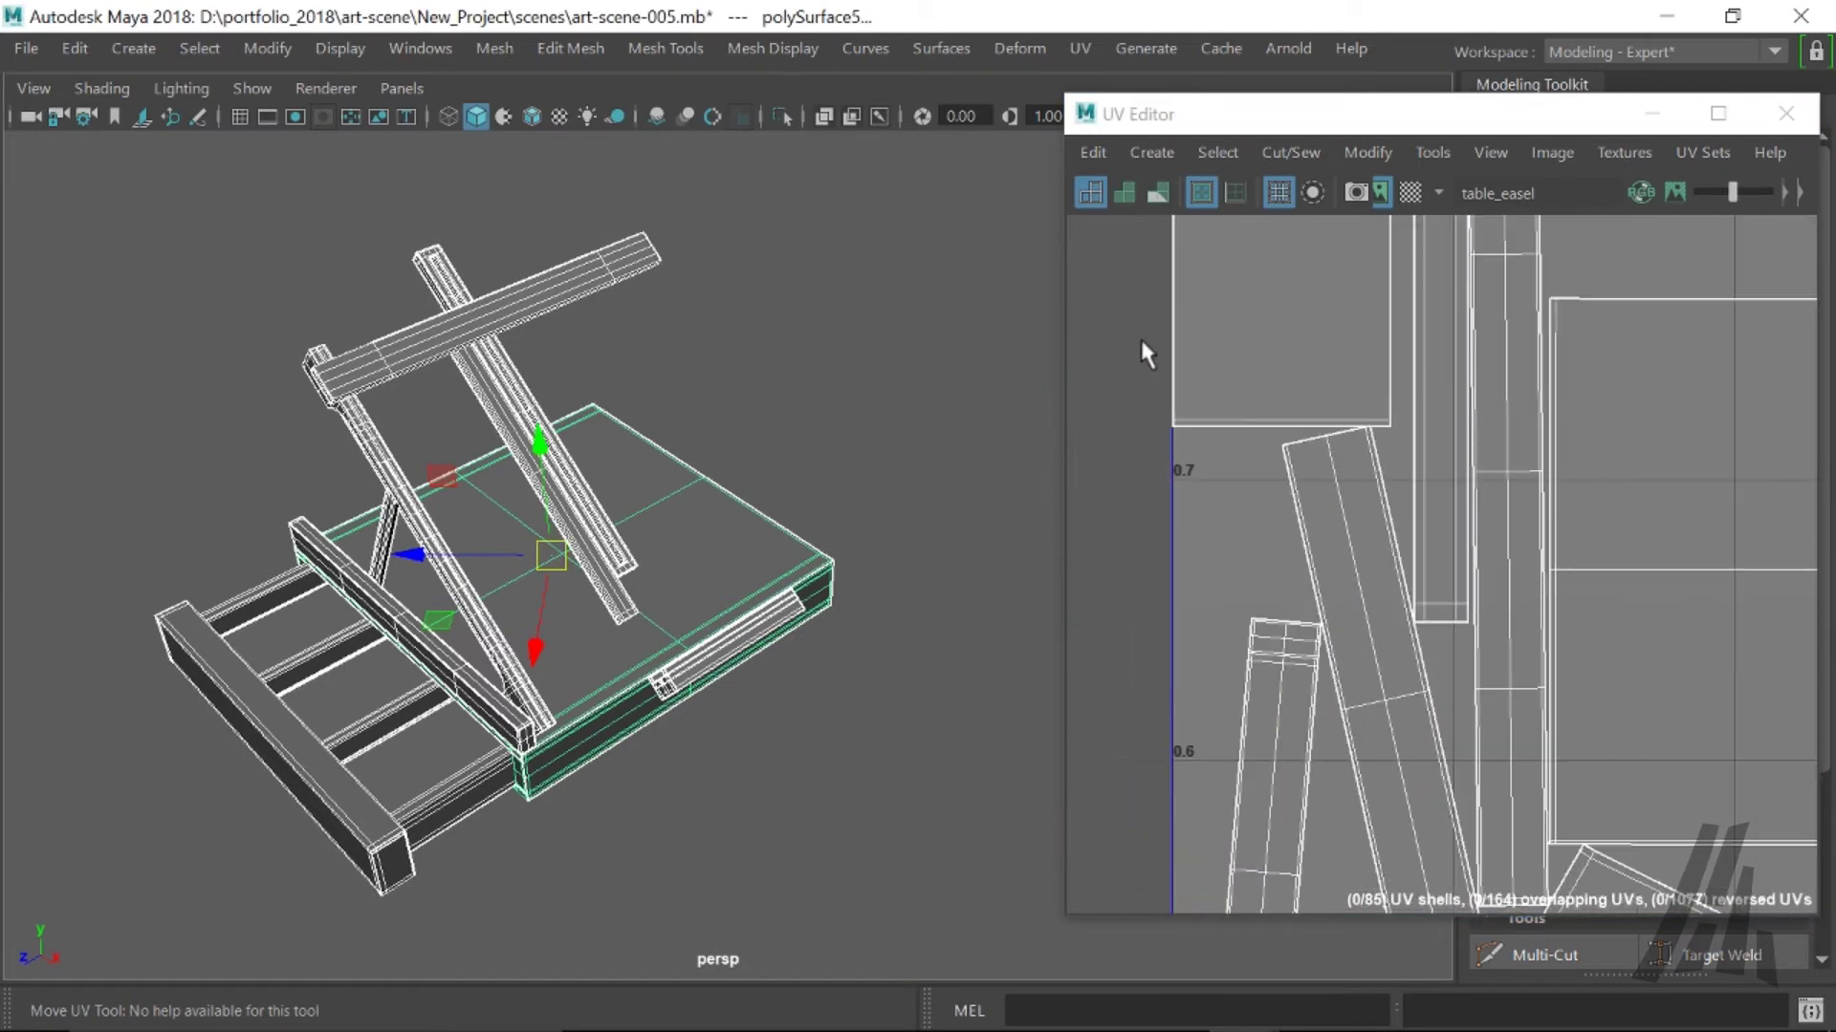
{"action": "scroll", "coordinate": [1304, 681], "scroll_direction": "down", "scroll_amount": 6}
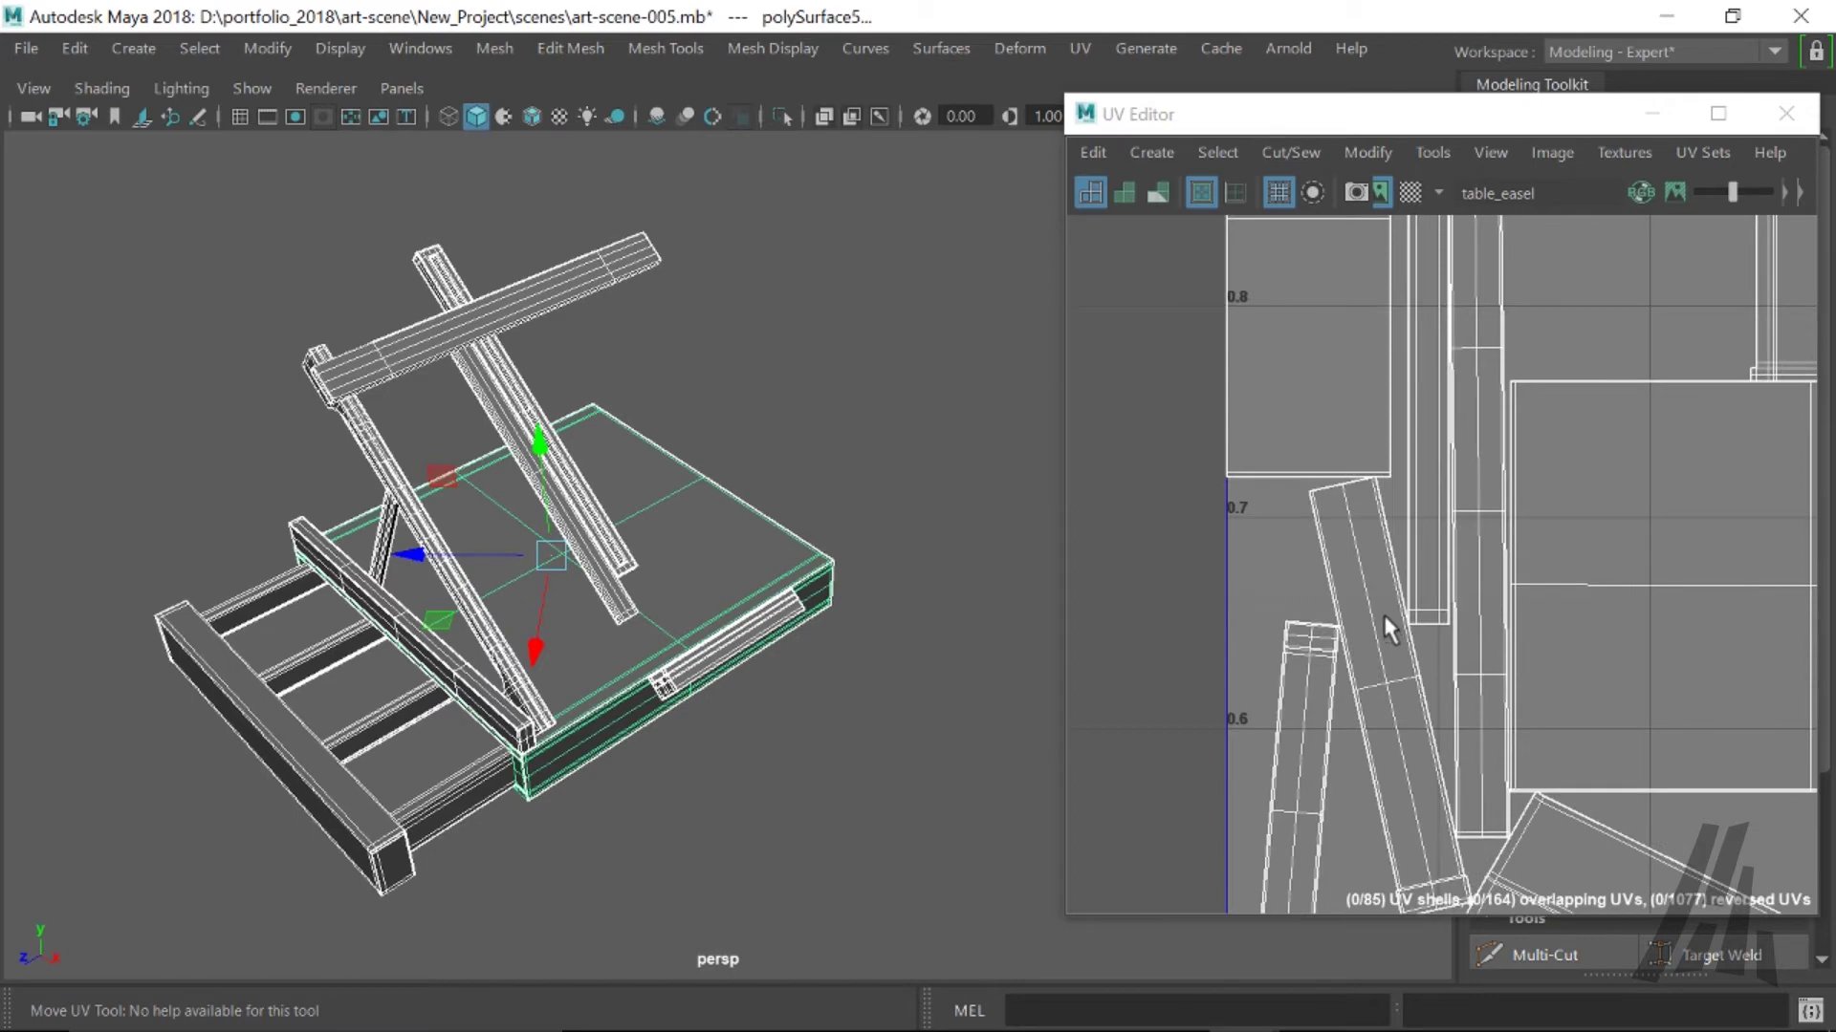
{"action": "middle_click_drag", "start_coordinate": [1537, 584], "coordinate": [1358, 437], "text": "alt"}
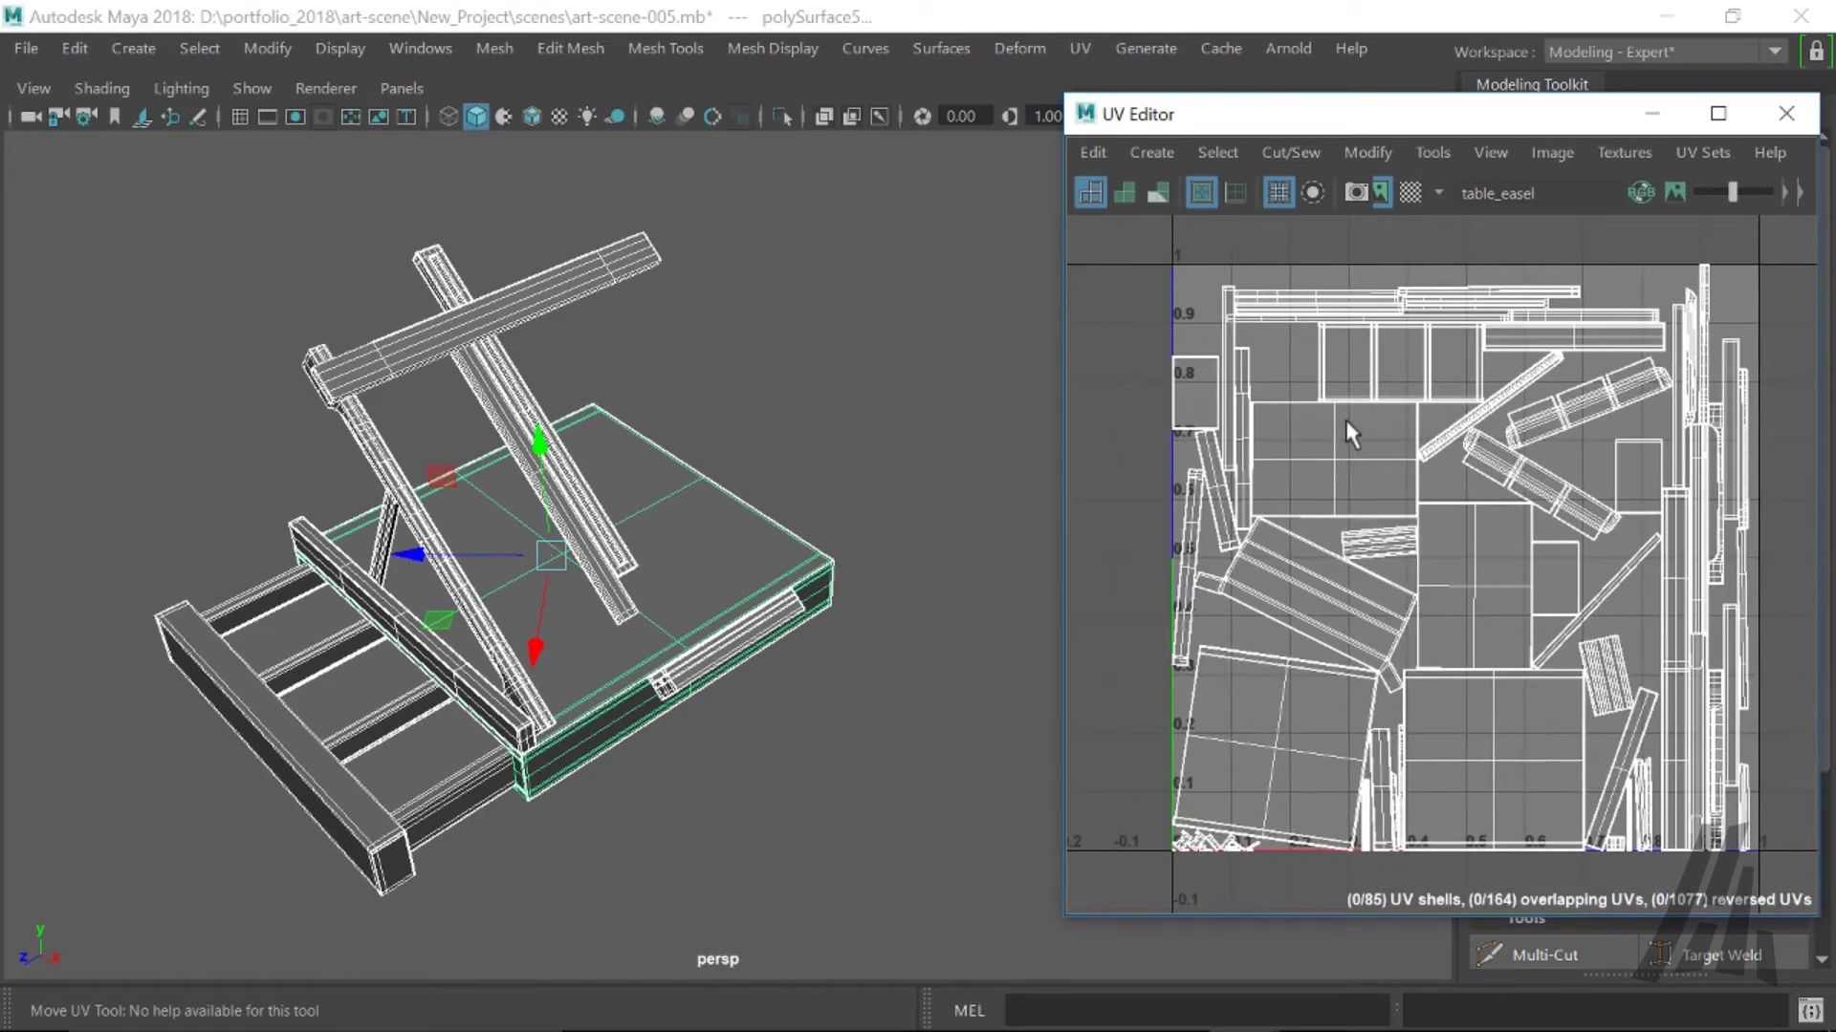
{"action": "right_click_drag", "start_coordinate": [675, 553], "coordinate": [794, 277]}
{"action": "left_click", "coordinate": [688, 487]}
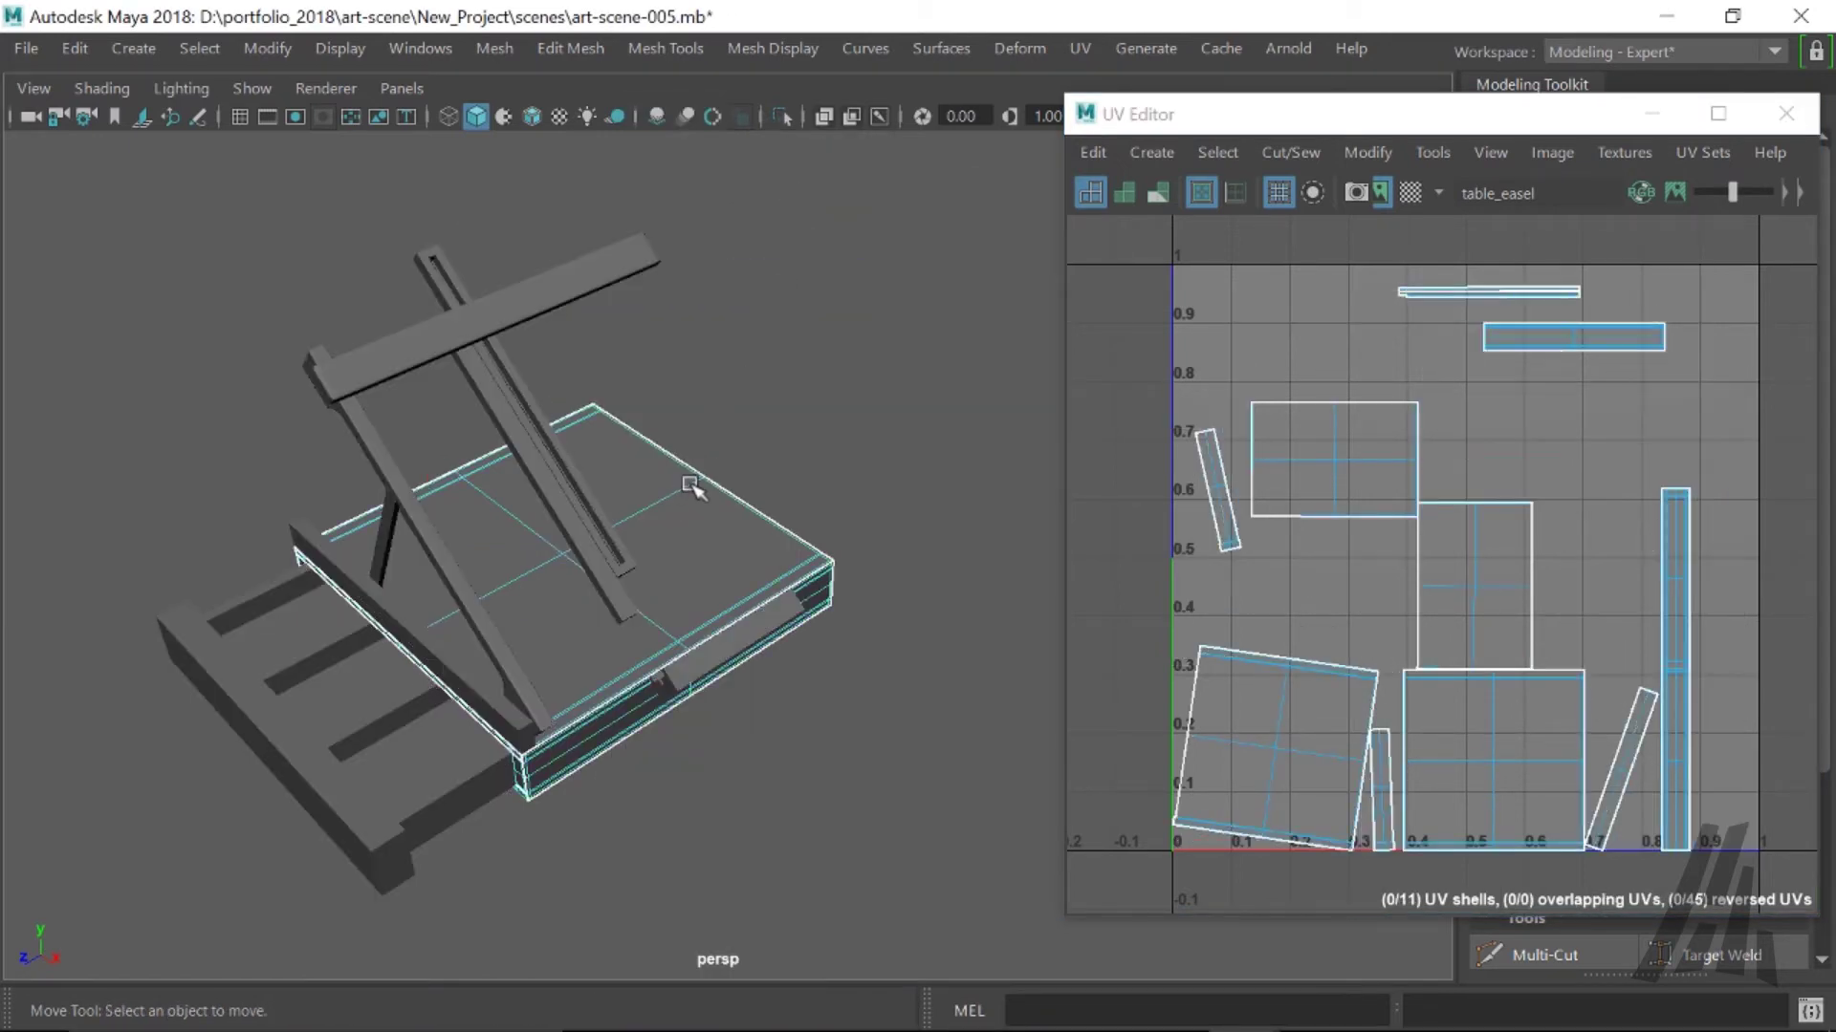
{"action": "left_click", "coordinate": [562, 479]}
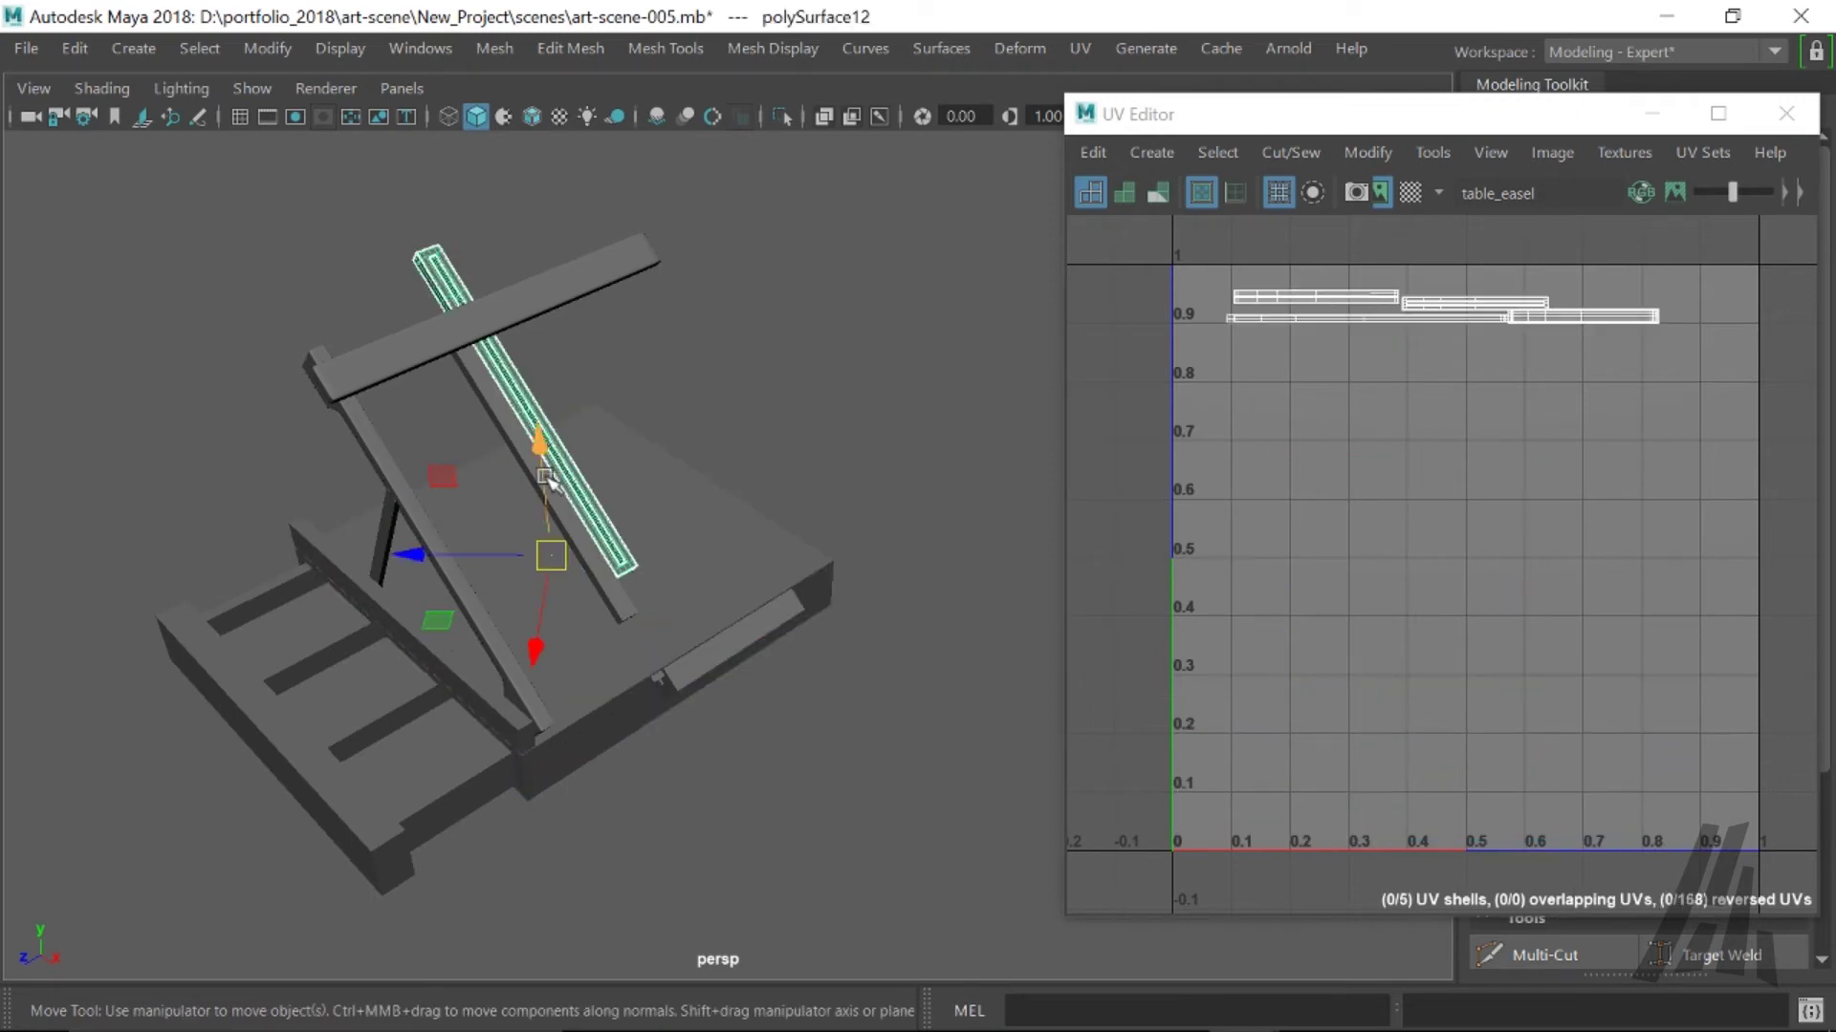
{"action": "left_click", "coordinate": [509, 444]}
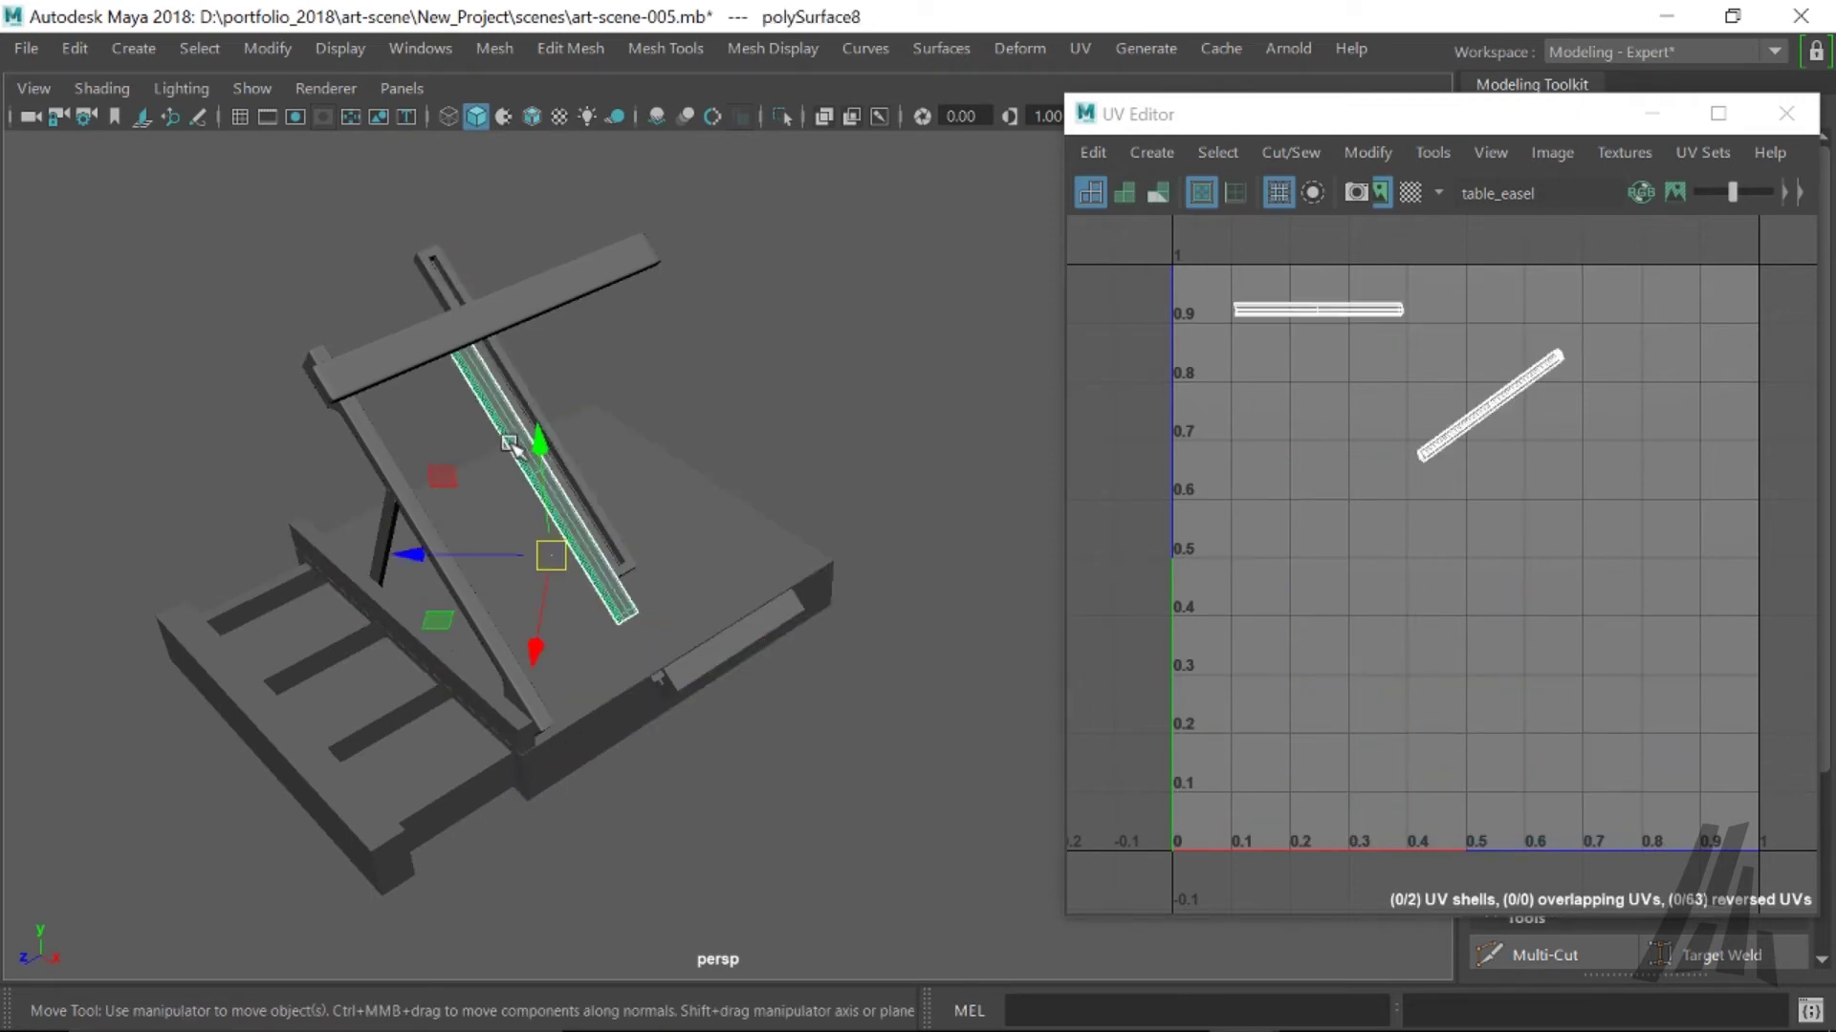
{"action": "left_click", "coordinate": [375, 366]}
{"action": "left_click", "coordinate": [372, 447]}
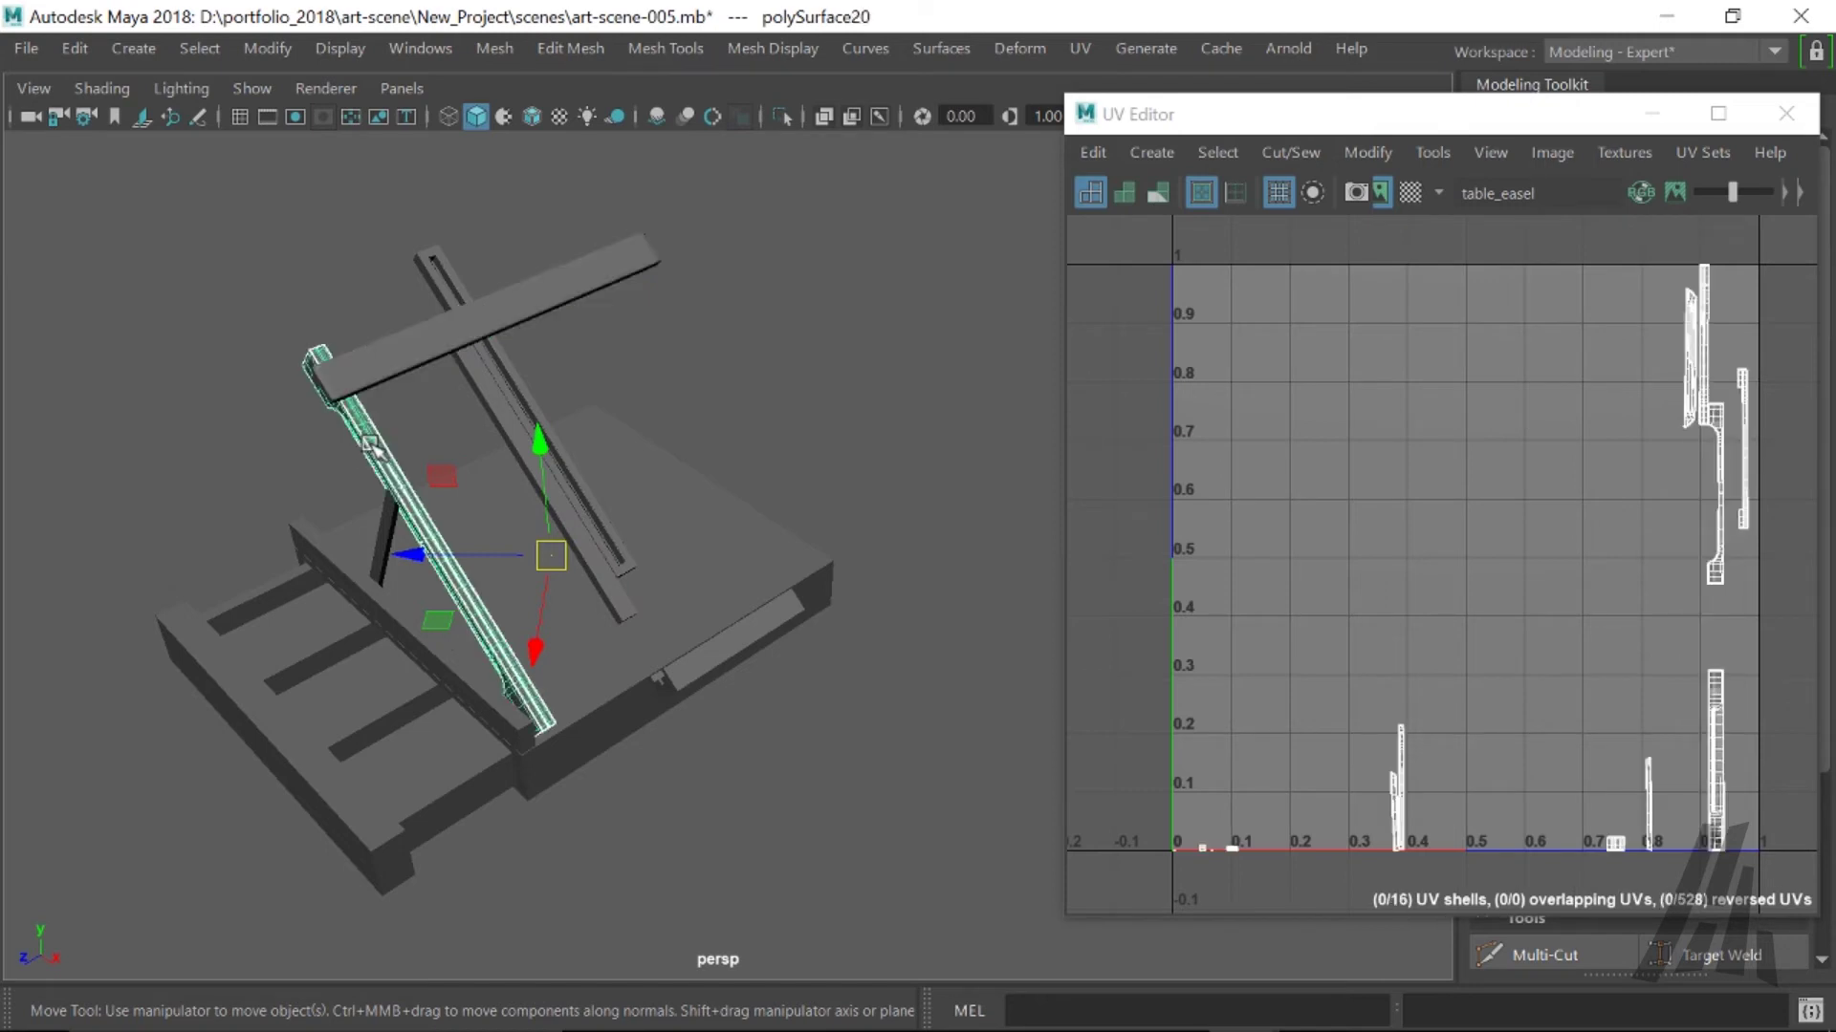
{"action": "left_click", "coordinate": [390, 536]}
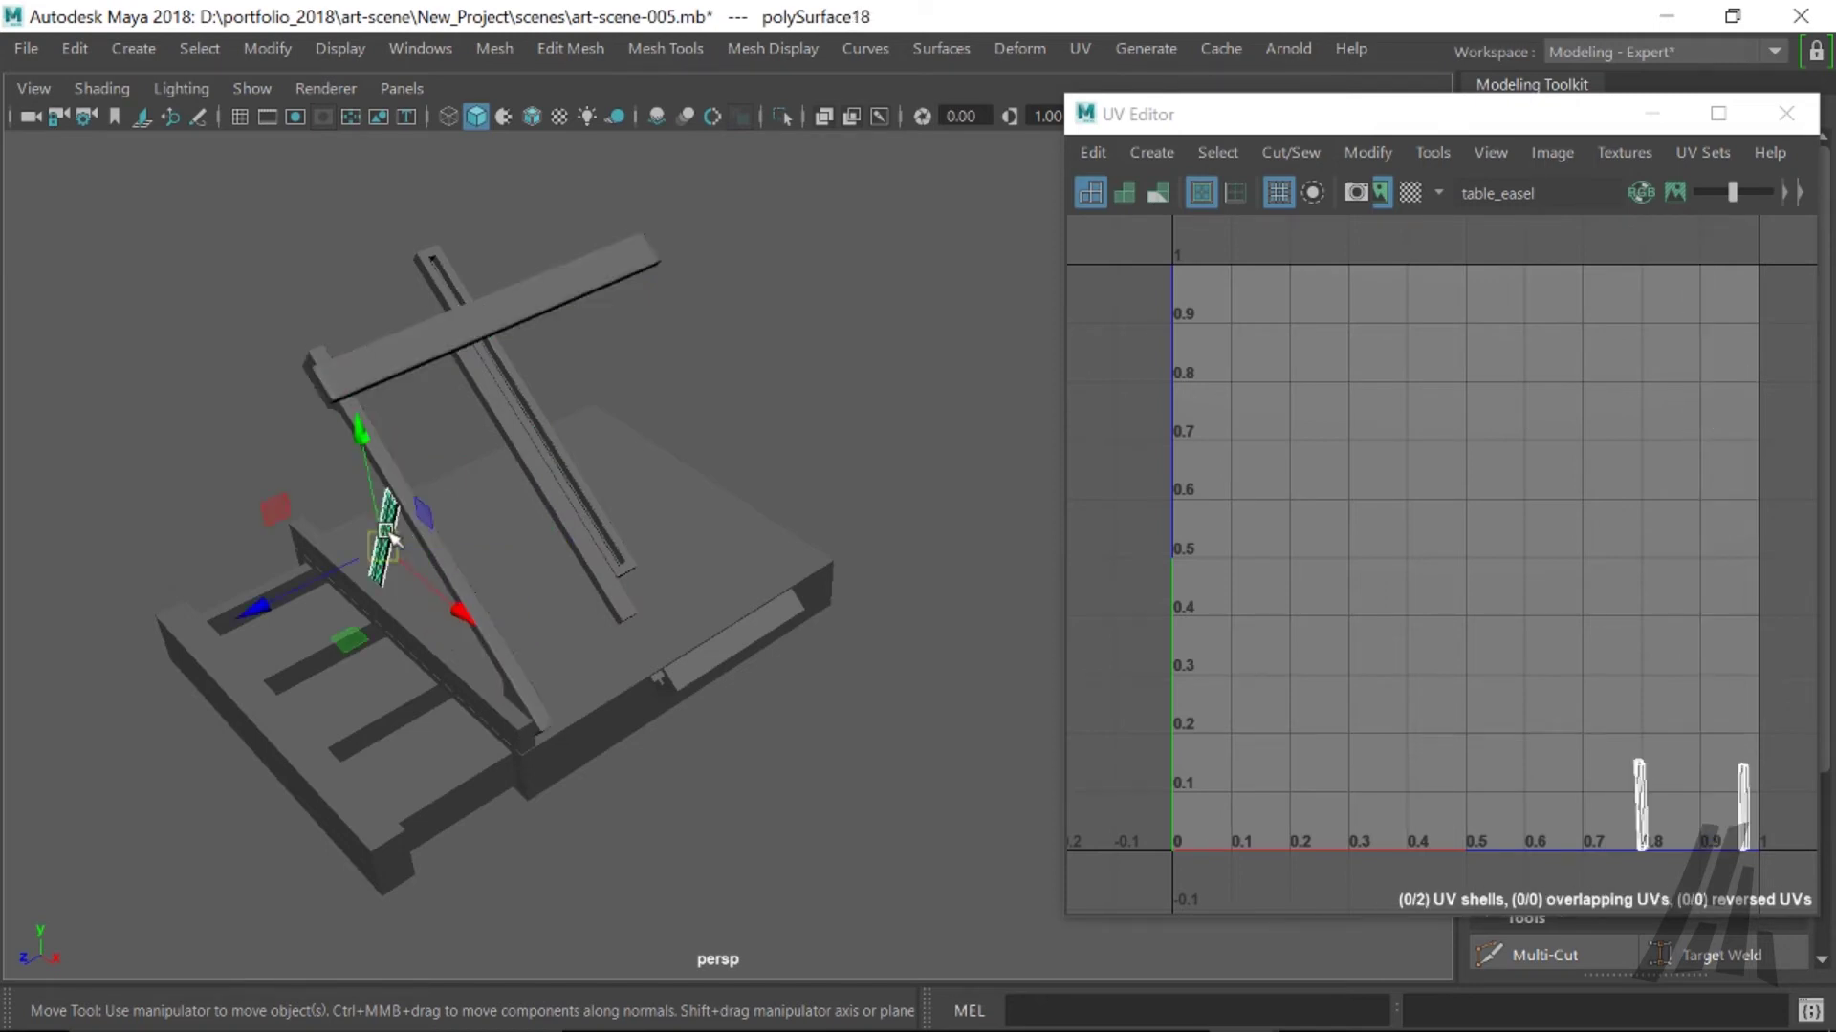
{"action": "left_click", "coordinate": [398, 631]}
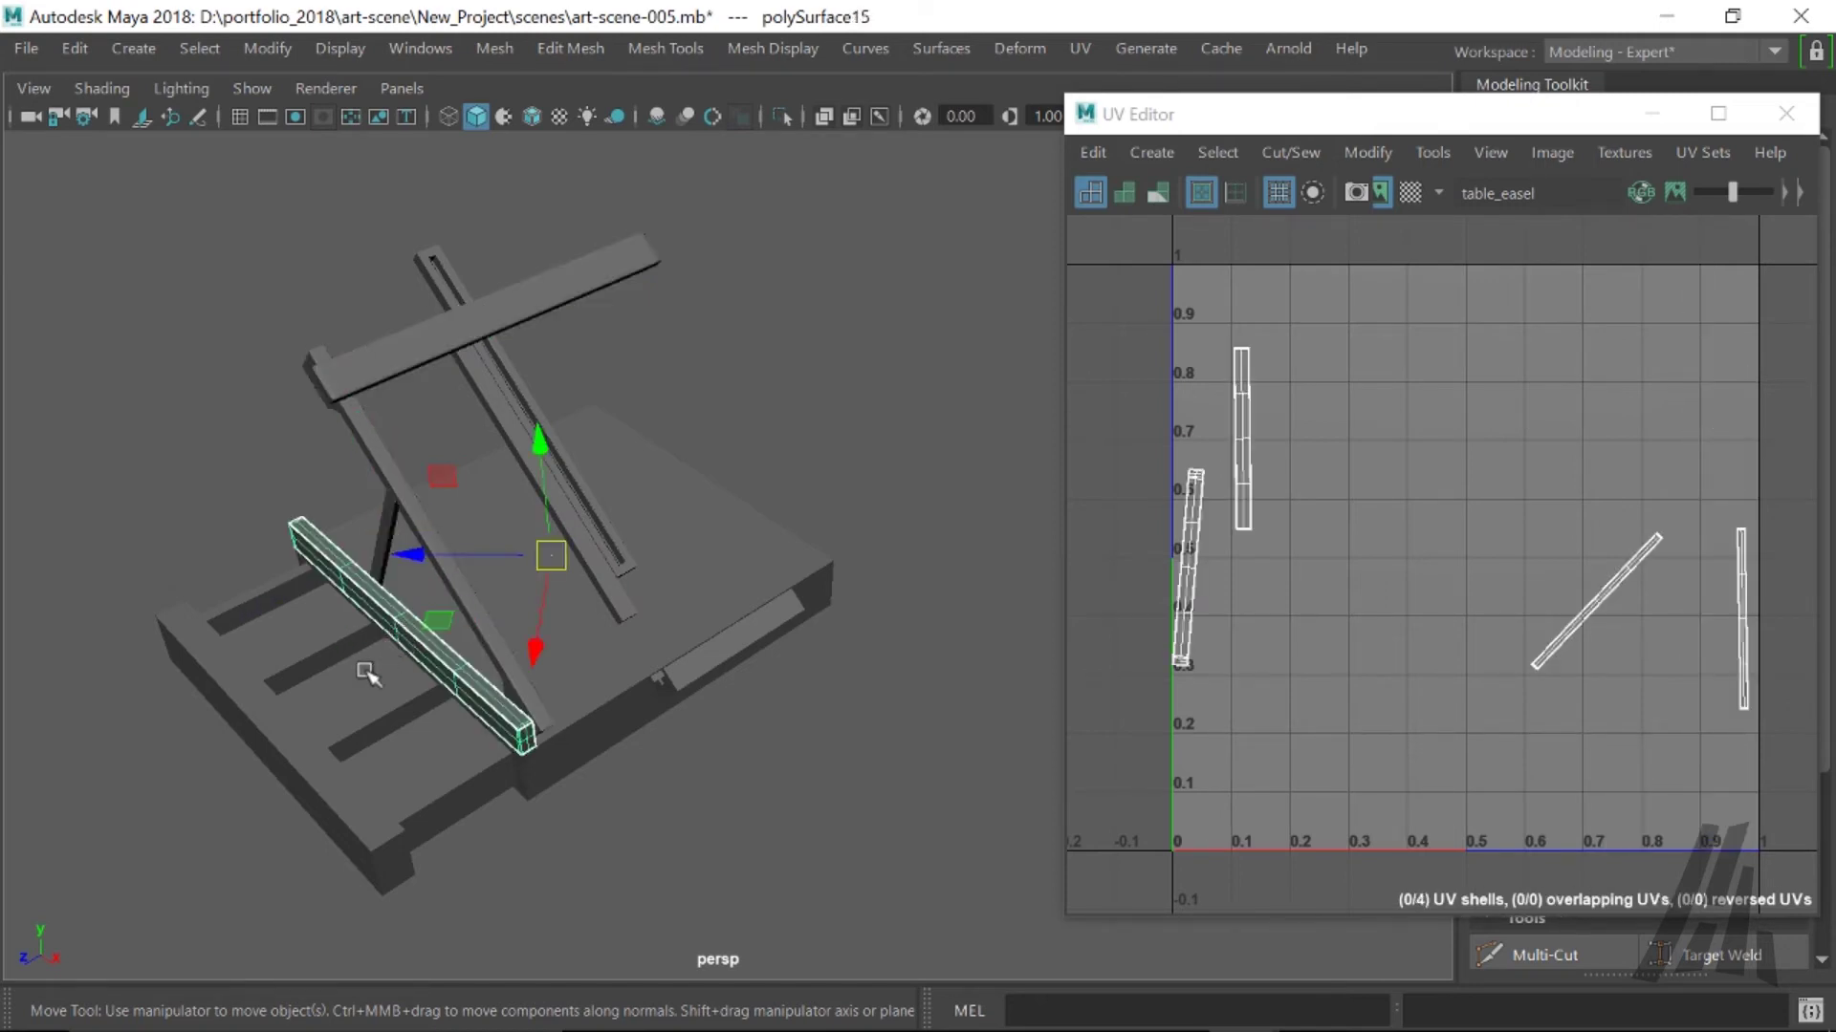
{"action": "left_click", "coordinate": [263, 717]}
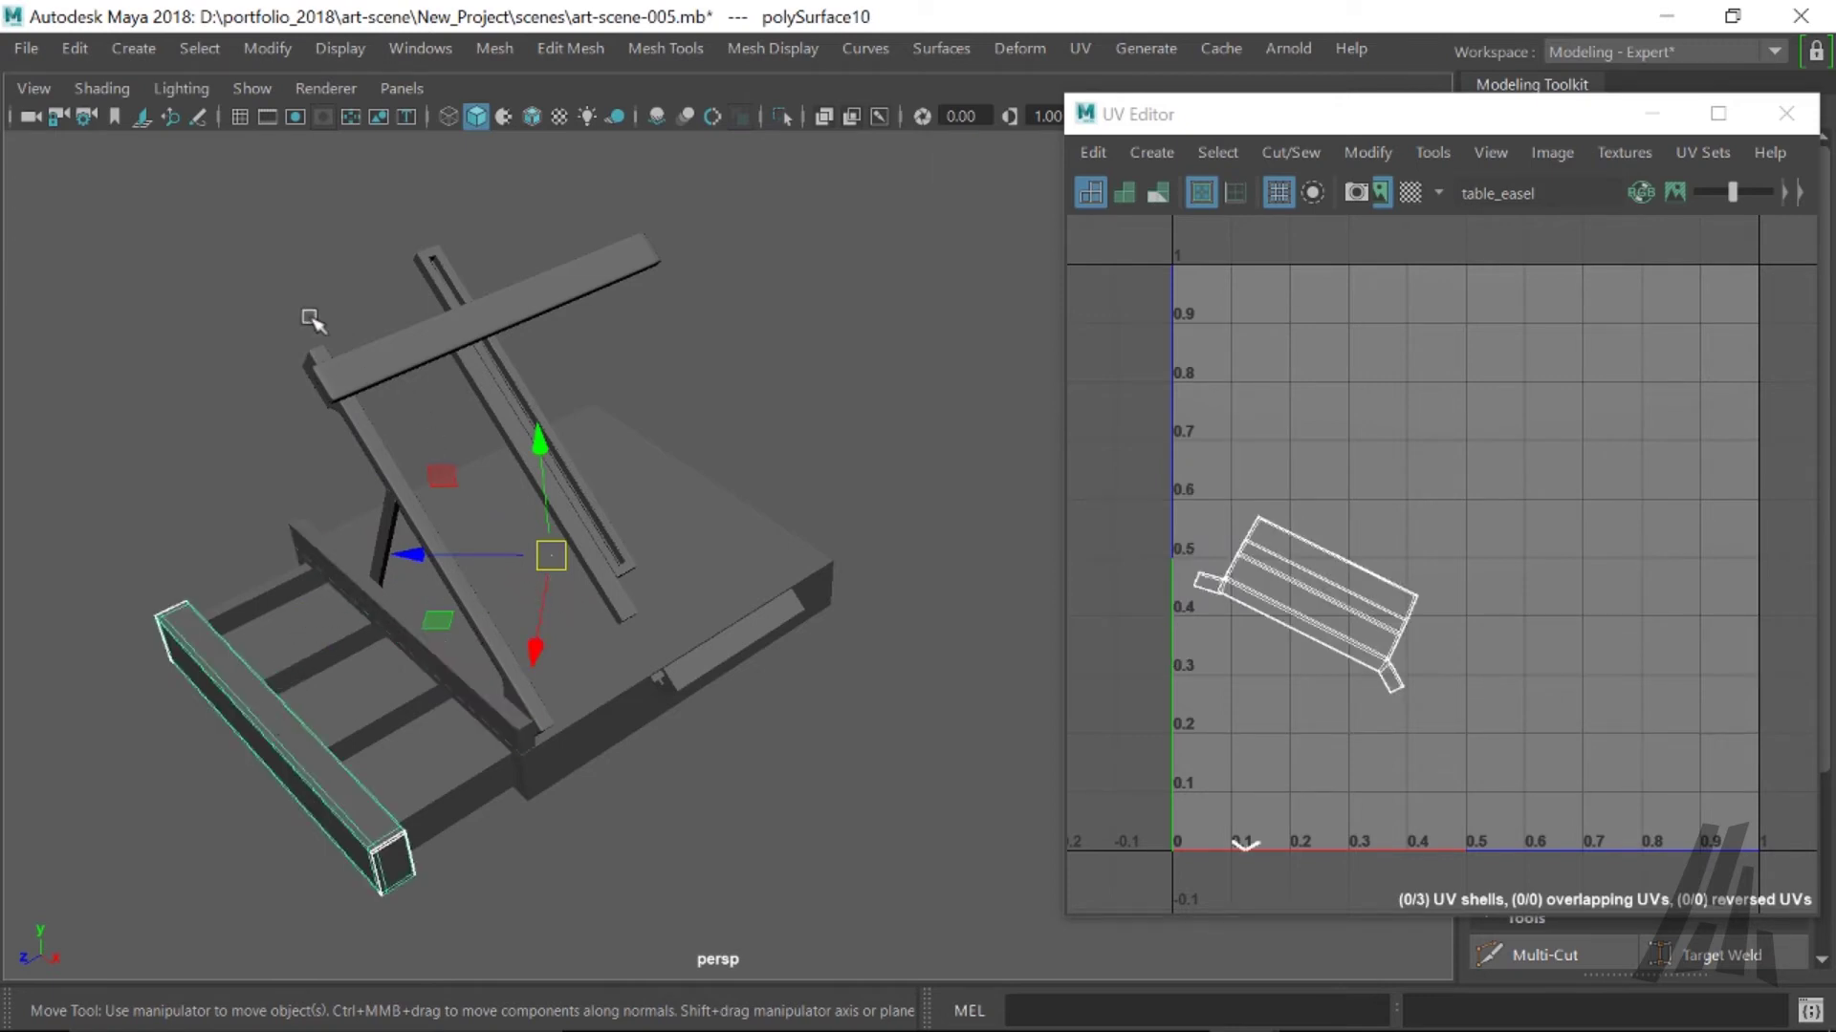
{"action": "left_click_drag", "start_coordinate": [115, 197], "coordinate": [877, 908]}
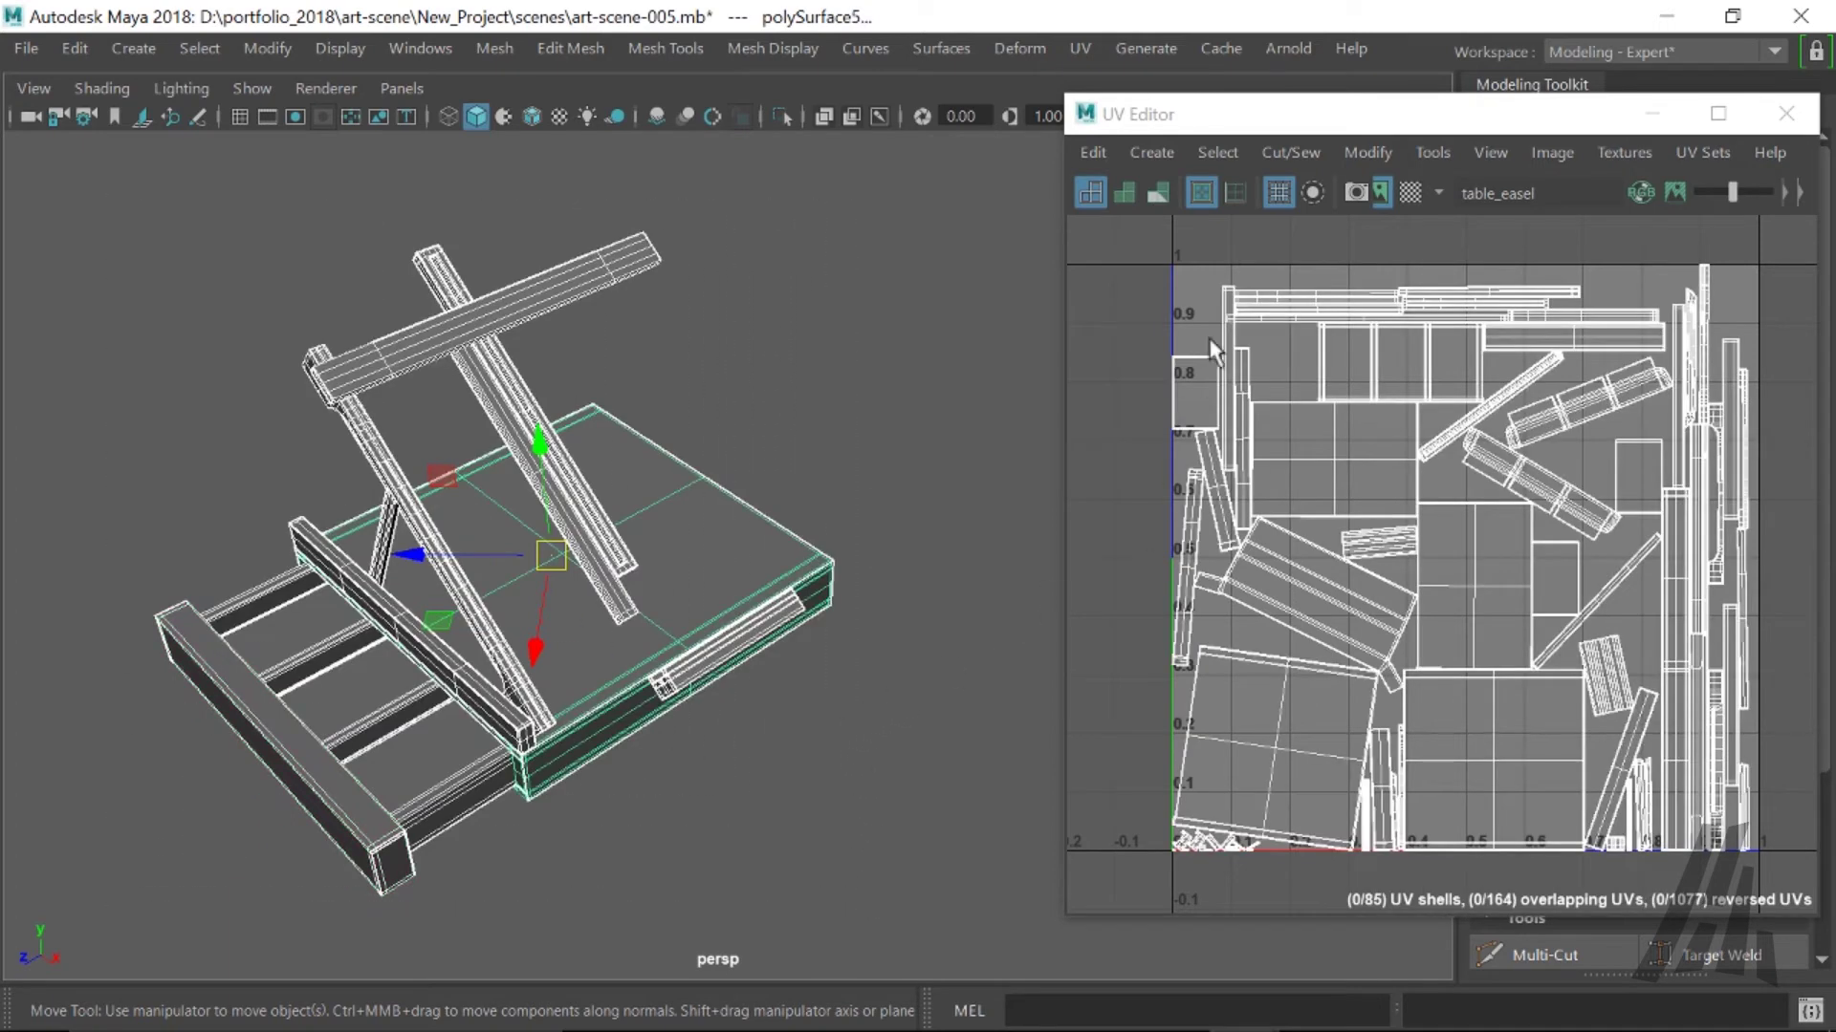
- Apply the checker texture to the easel's UVs and view the base from wider
{"action": "left_click", "coordinate": [1411, 194]}
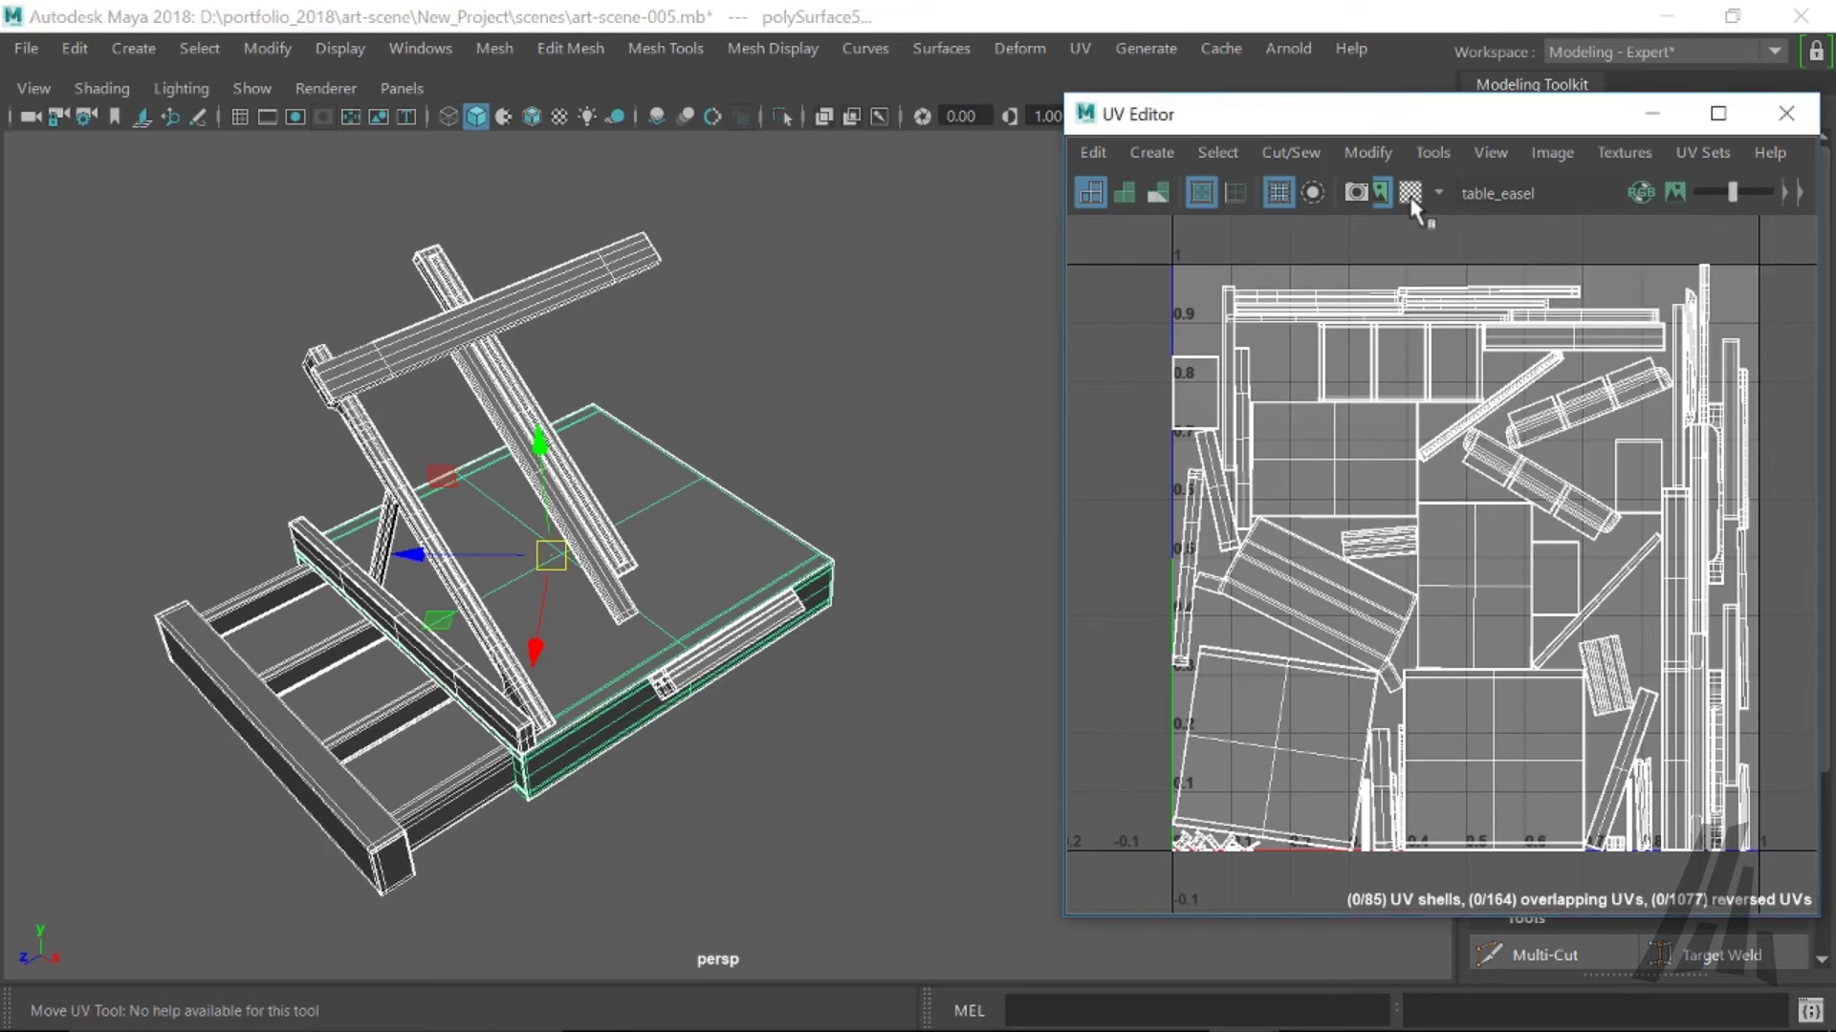
{"action": "scroll", "coordinate": [771, 733], "scroll_direction": "up", "scroll_amount": 5}
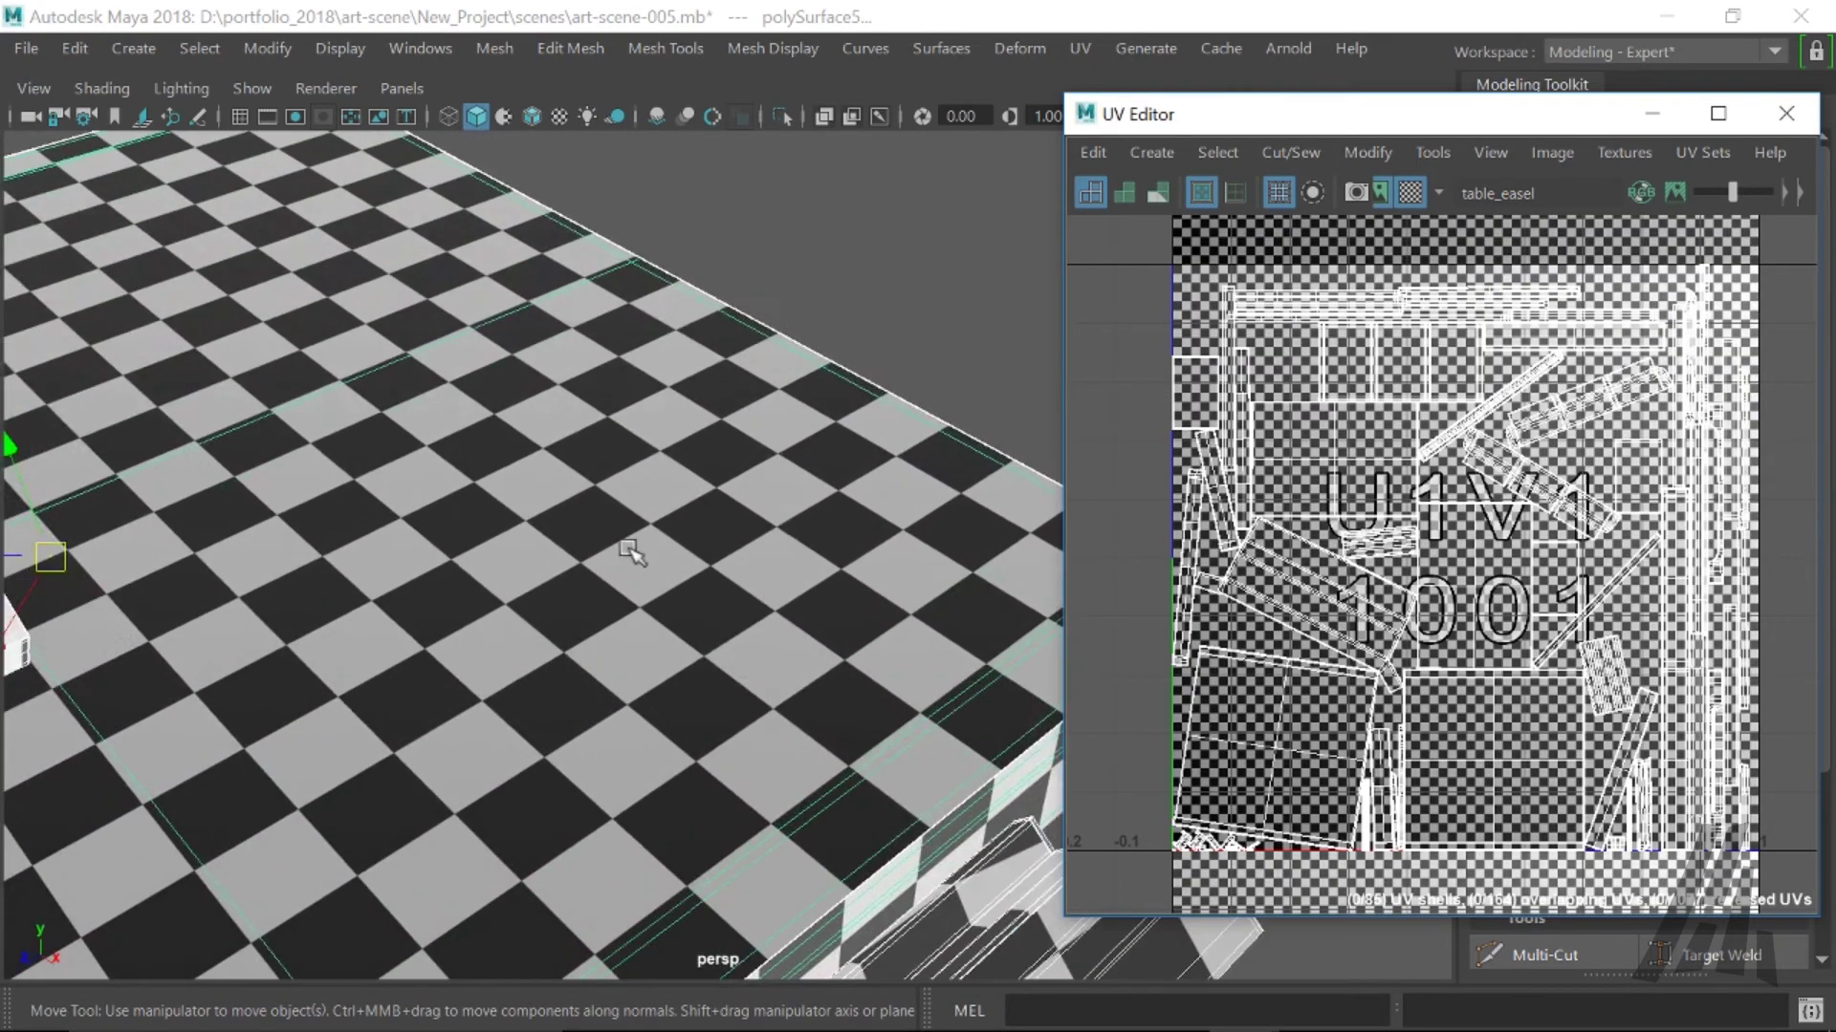
{"action": "left_click_drag", "start_coordinate": [819, 728], "coordinate": [570, 463], "text": "alt"}
- Isolate the base block polySurface5 and orbit to a low side view of it
{"action": "left_click", "coordinate": [803, 533]}
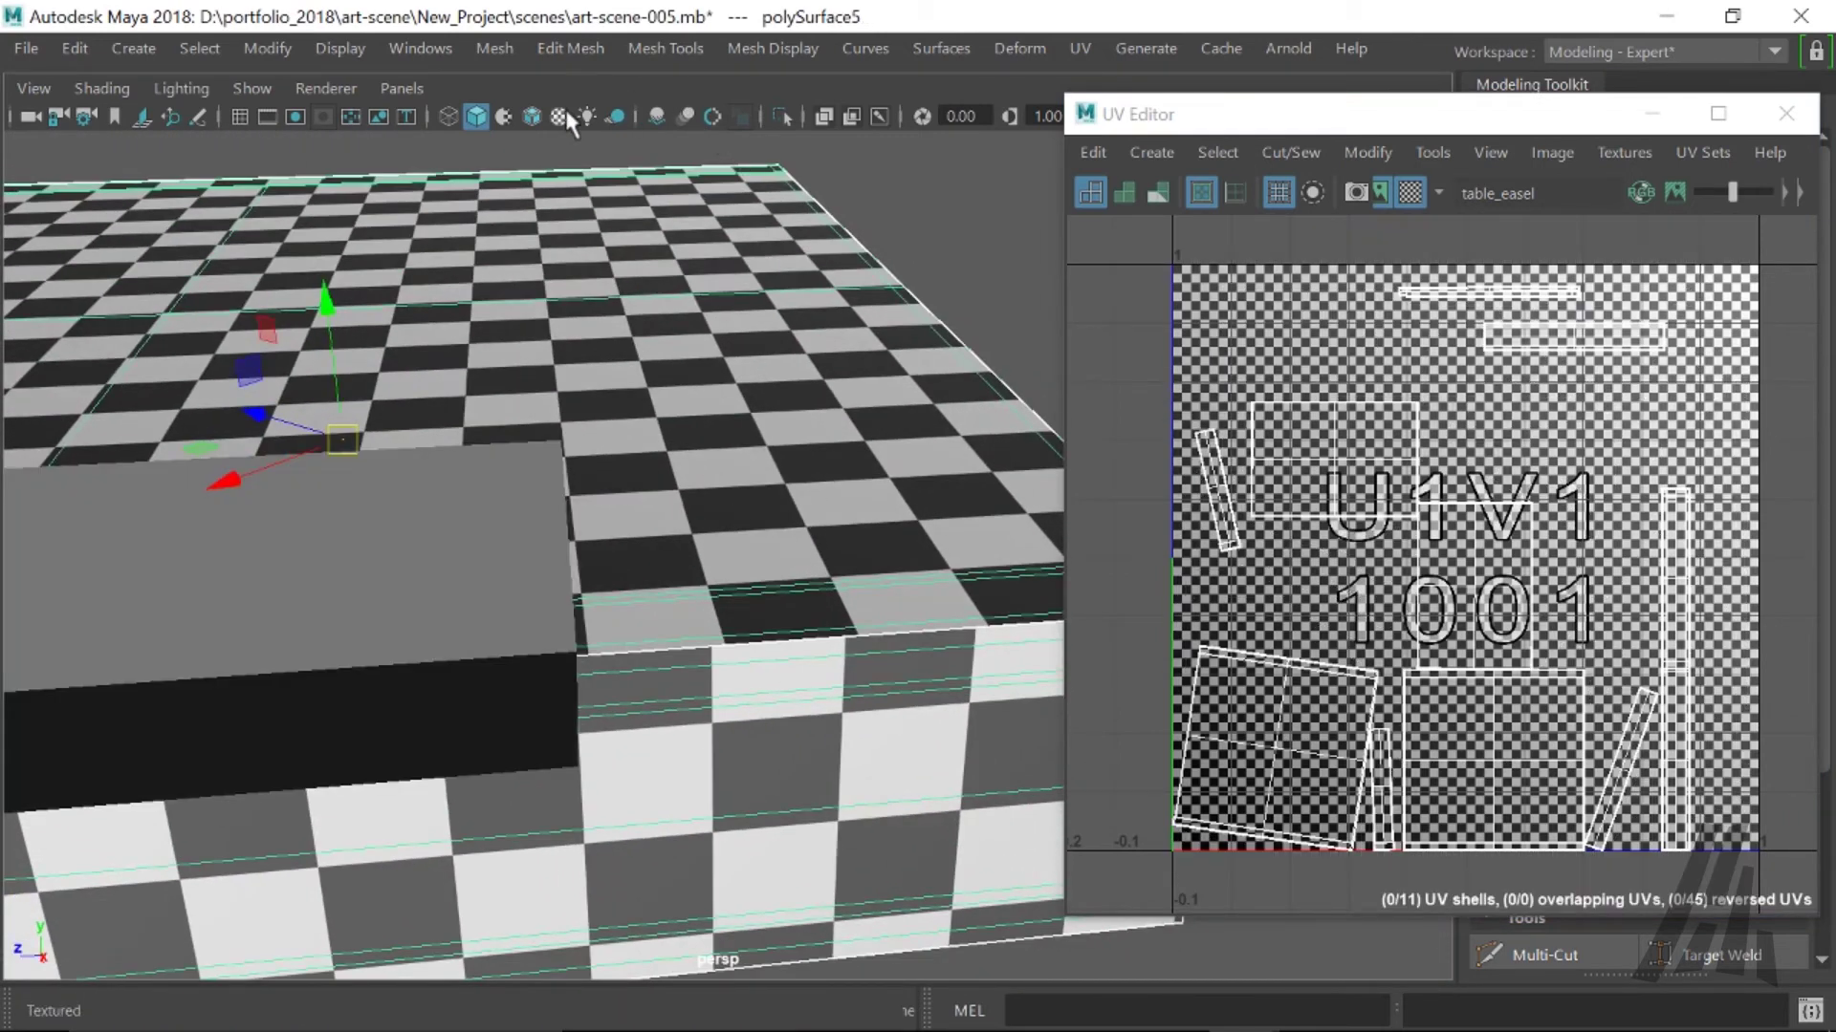
{"action": "left_click", "coordinate": [782, 116]}
{"action": "scroll", "coordinate": [669, 435], "scroll_direction": "down", "scroll_amount": 2}
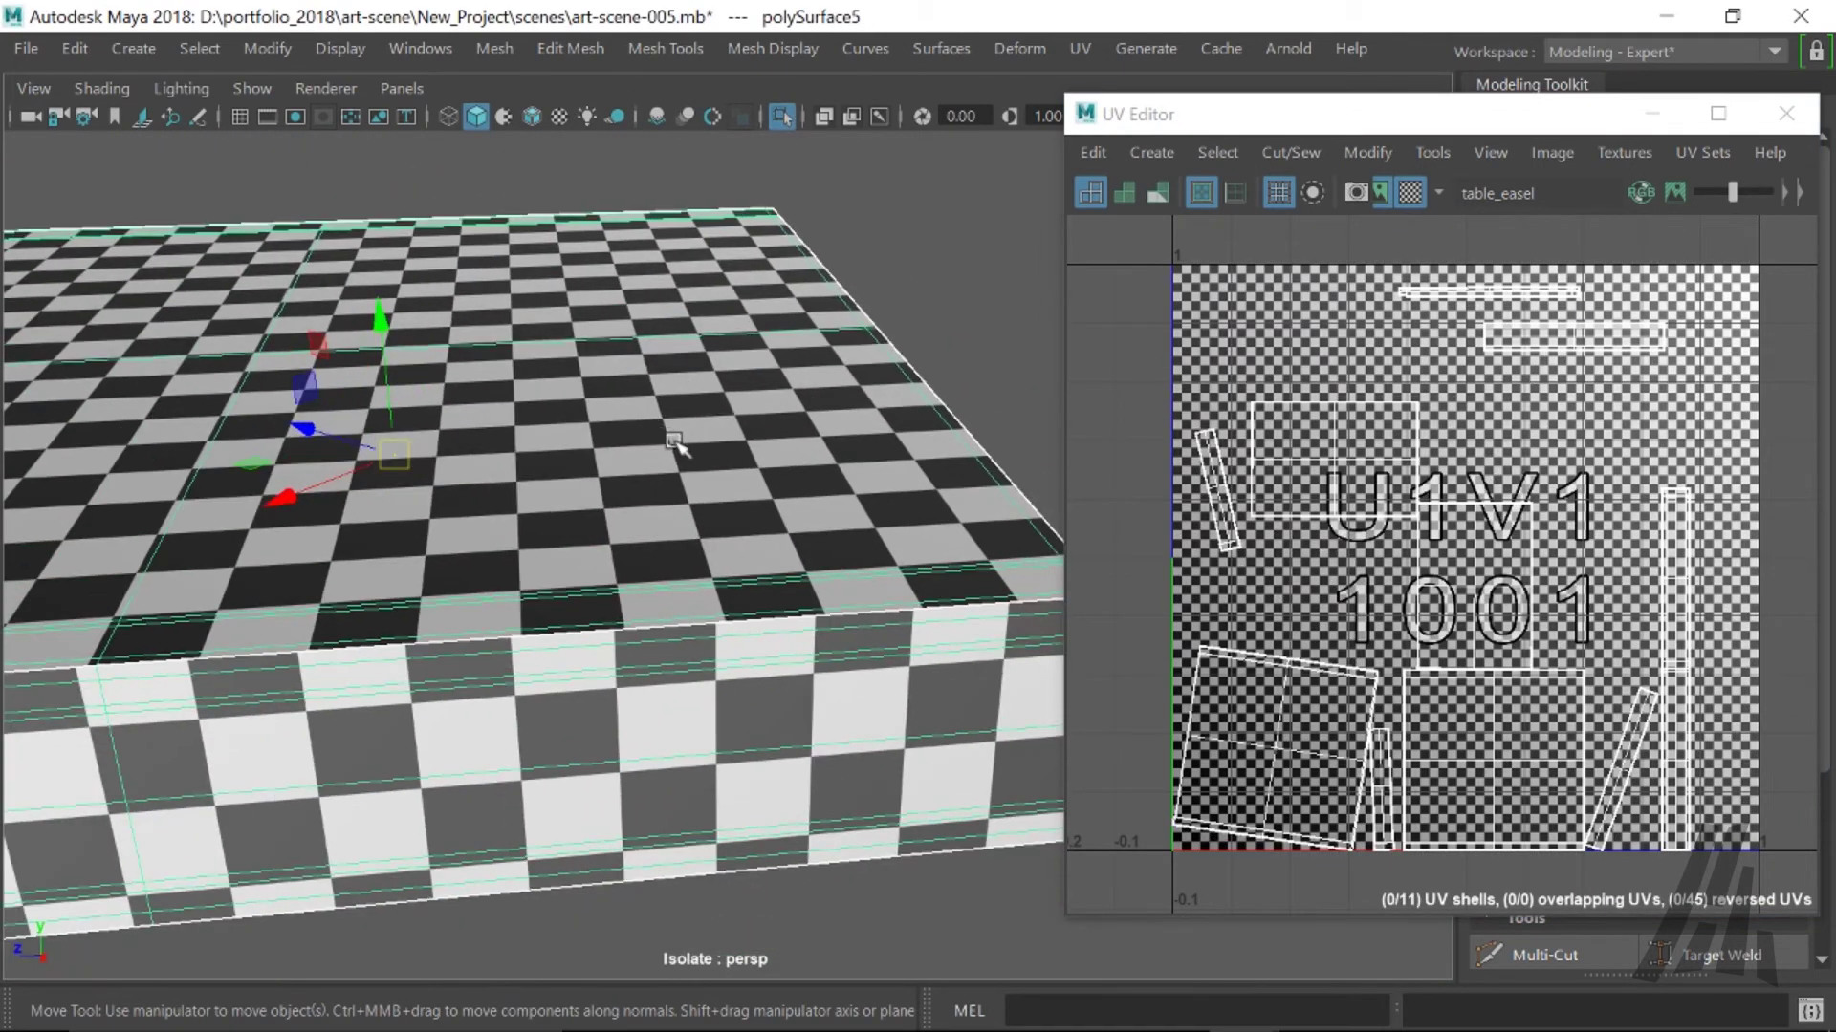
{"action": "left_click_drag", "start_coordinate": [674, 441], "coordinate": [394, 466], "text": "alt"}
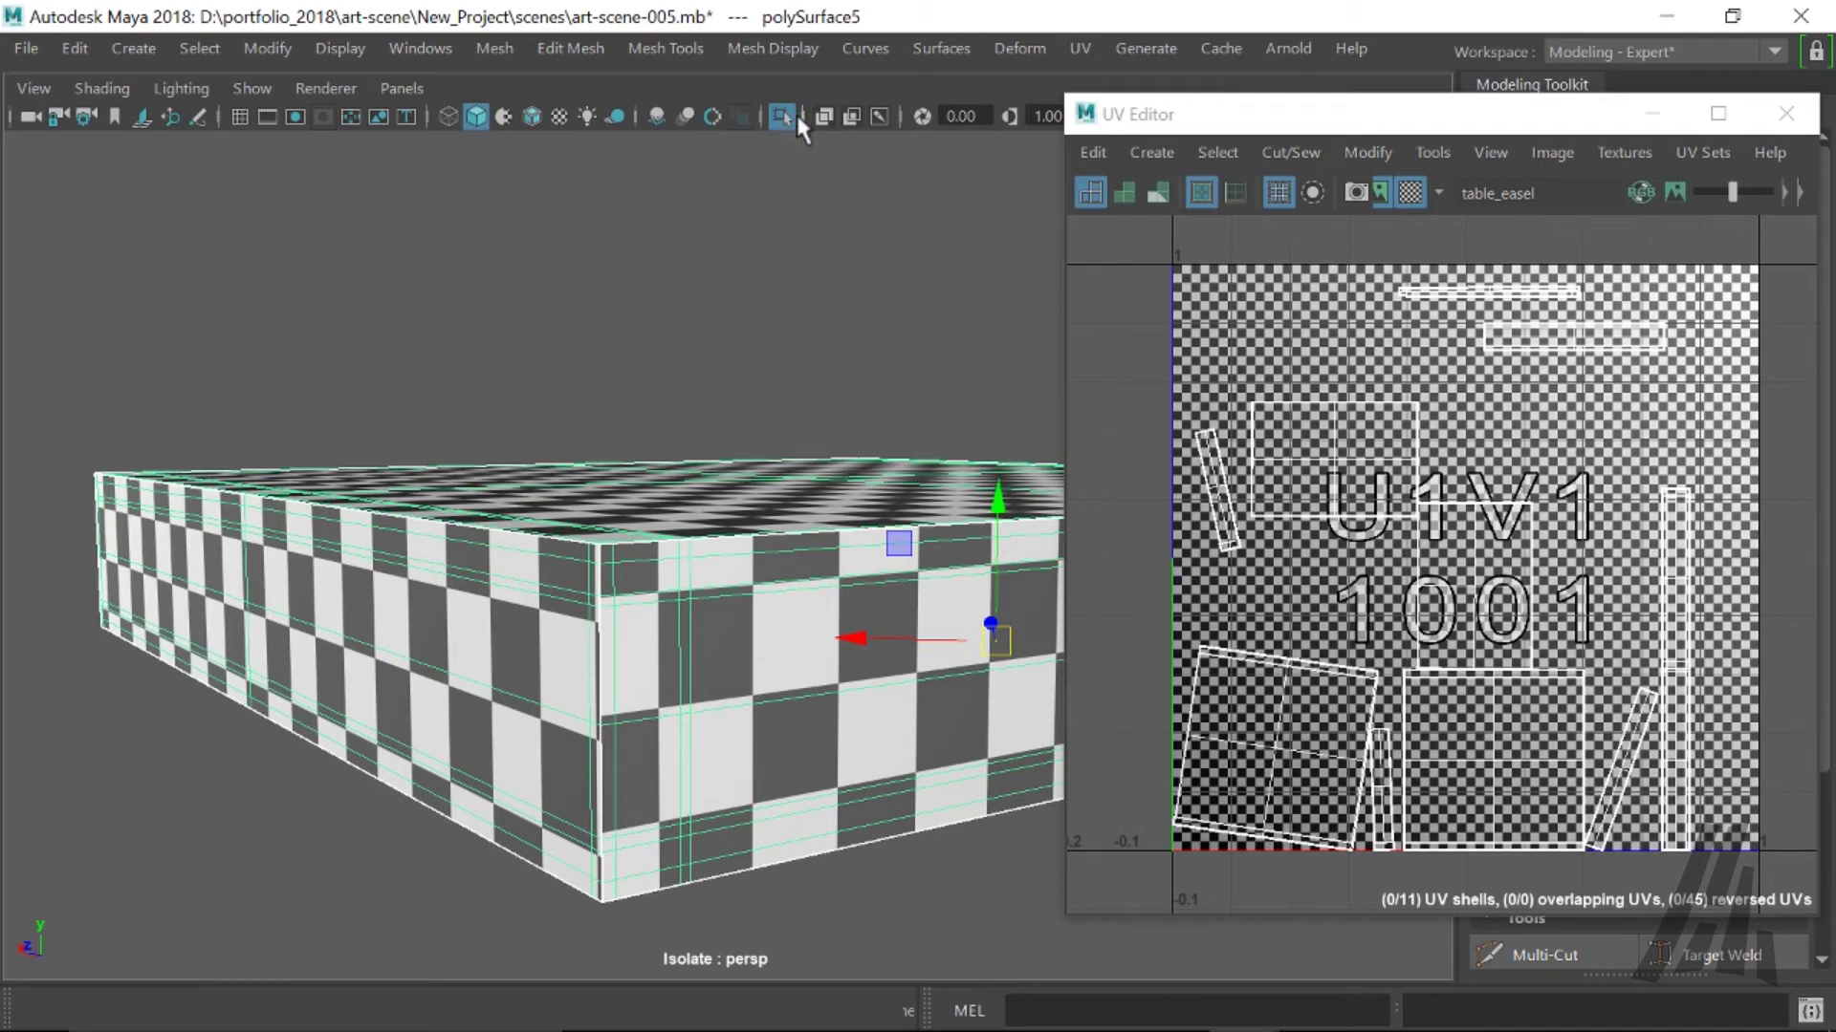
- Exit isolate mode and select all of the easel's mesh parts
{"action": "key", "text": "ctrl+1"}
{"action": "left_click_drag", "start_coordinate": [913, 497], "coordinate": [513, 628], "text": "alt"}
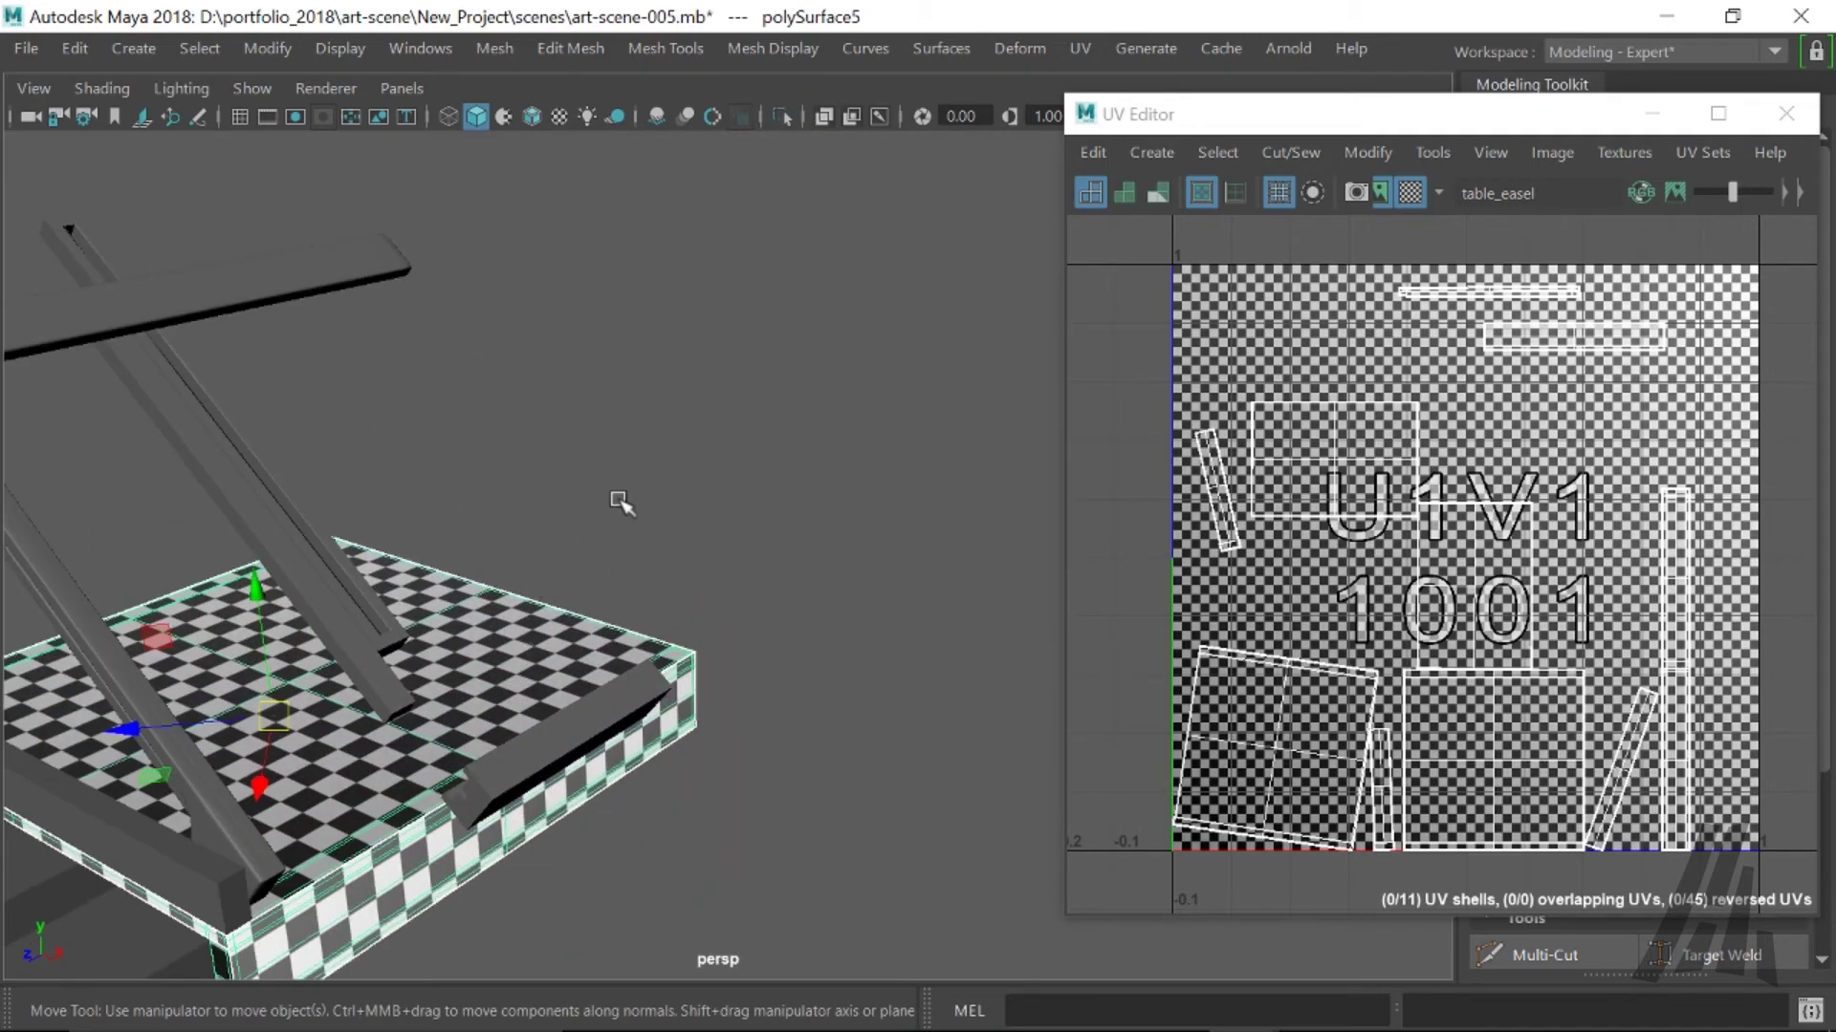
{"action": "left_click_drag", "start_coordinate": [622, 502], "coordinate": [726, 526], "text": "alt"}
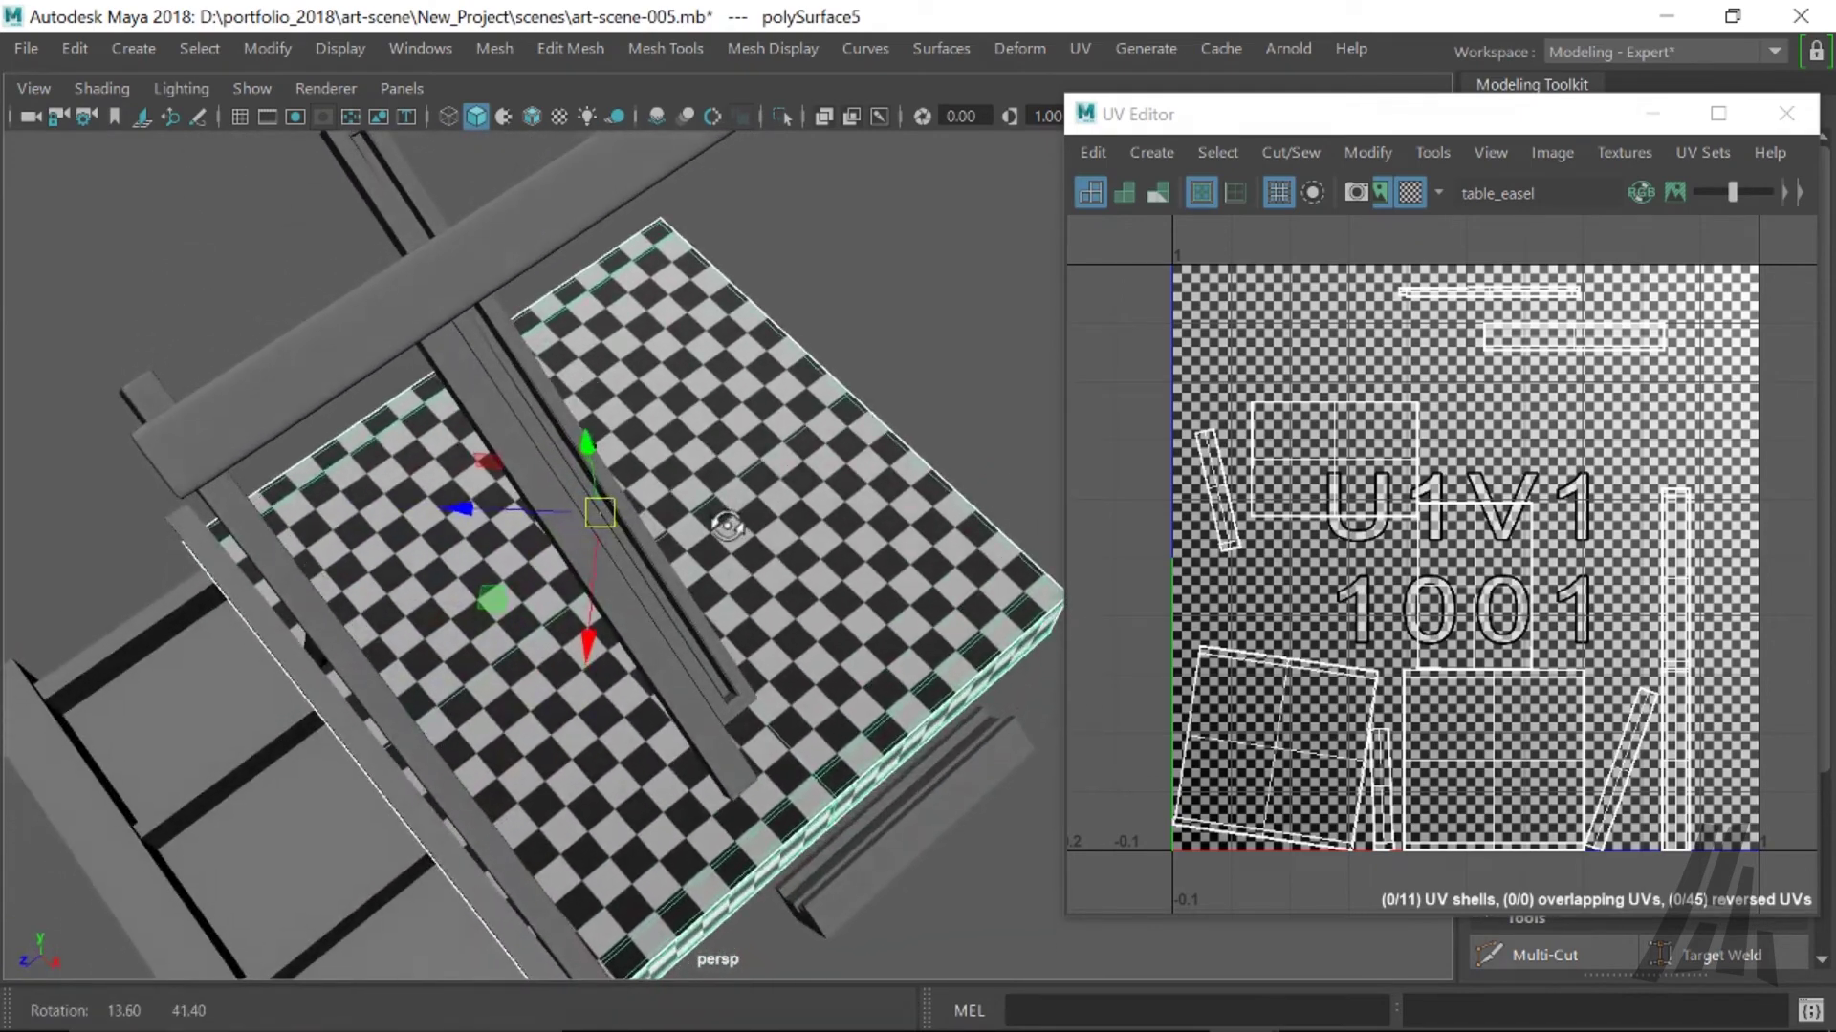
{"action": "scroll", "coordinate": [726, 526], "scroll_direction": "down", "scroll_amount": 10}
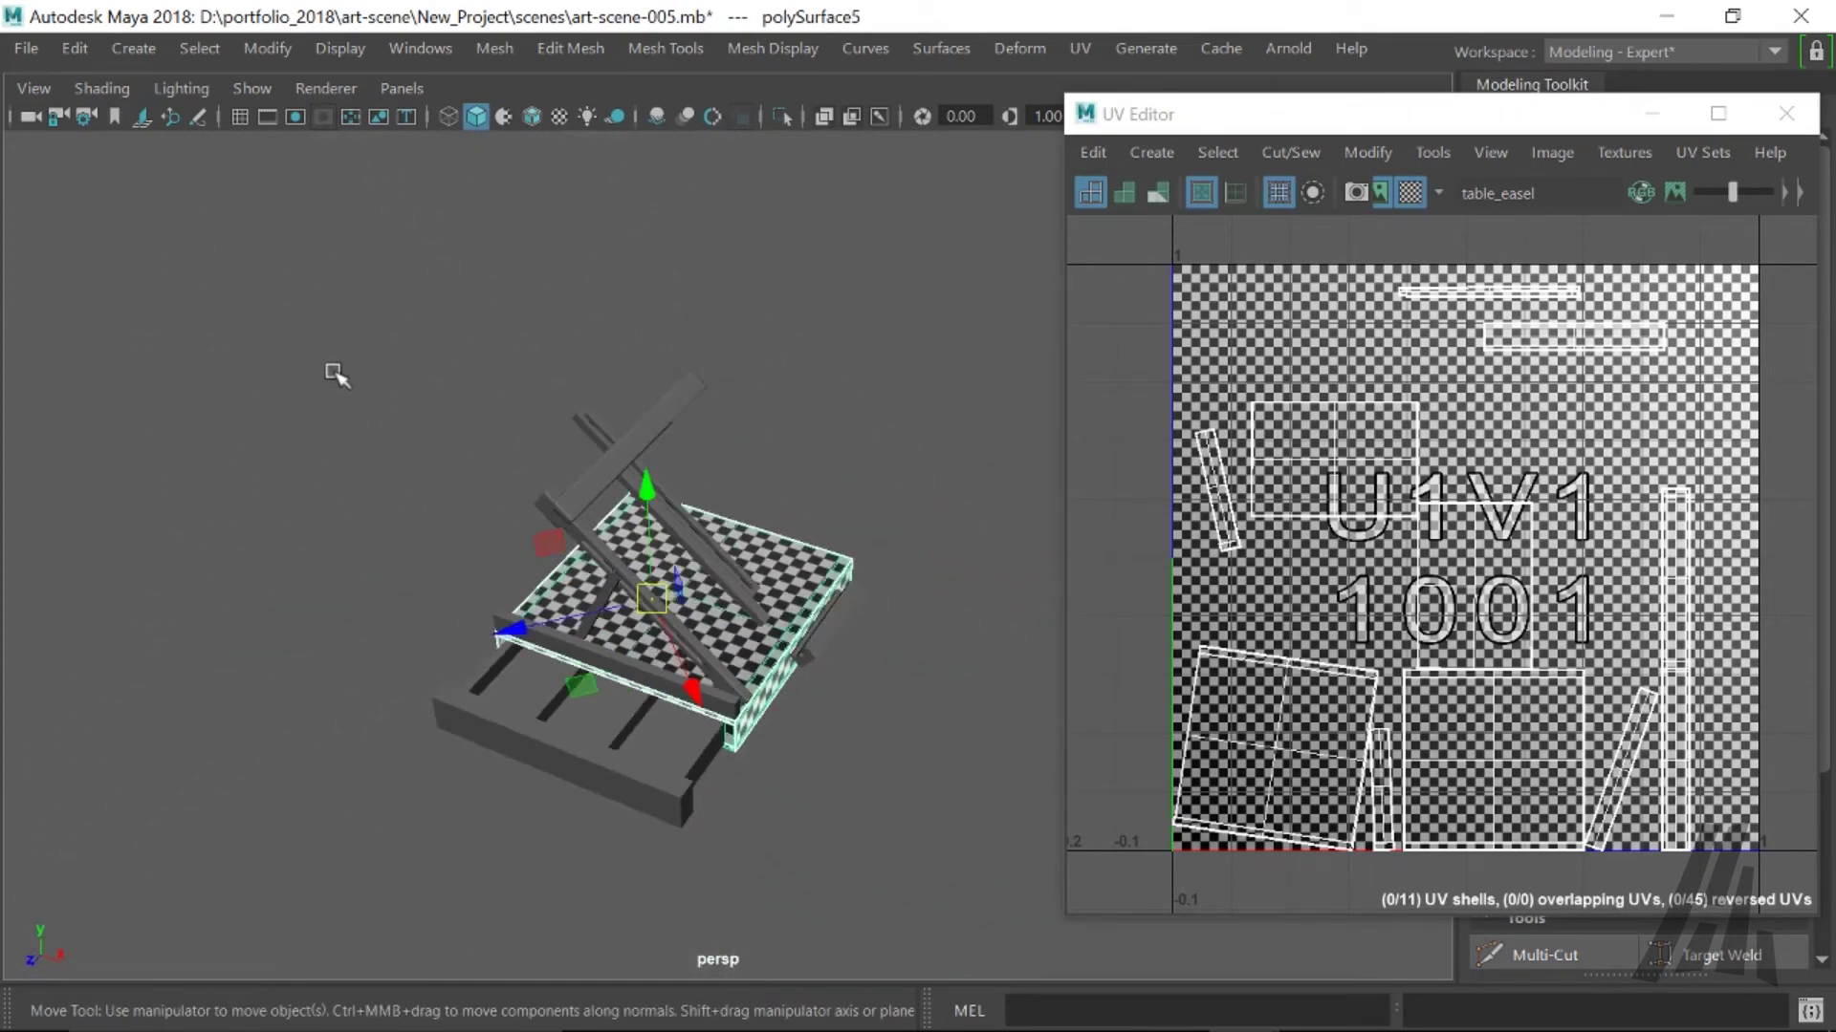
{"action": "left_click_drag", "start_coordinate": [255, 306], "coordinate": [913, 835]}
{"action": "scroll", "coordinate": [683, 504], "scroll_direction": "up", "scroll_amount": 10}
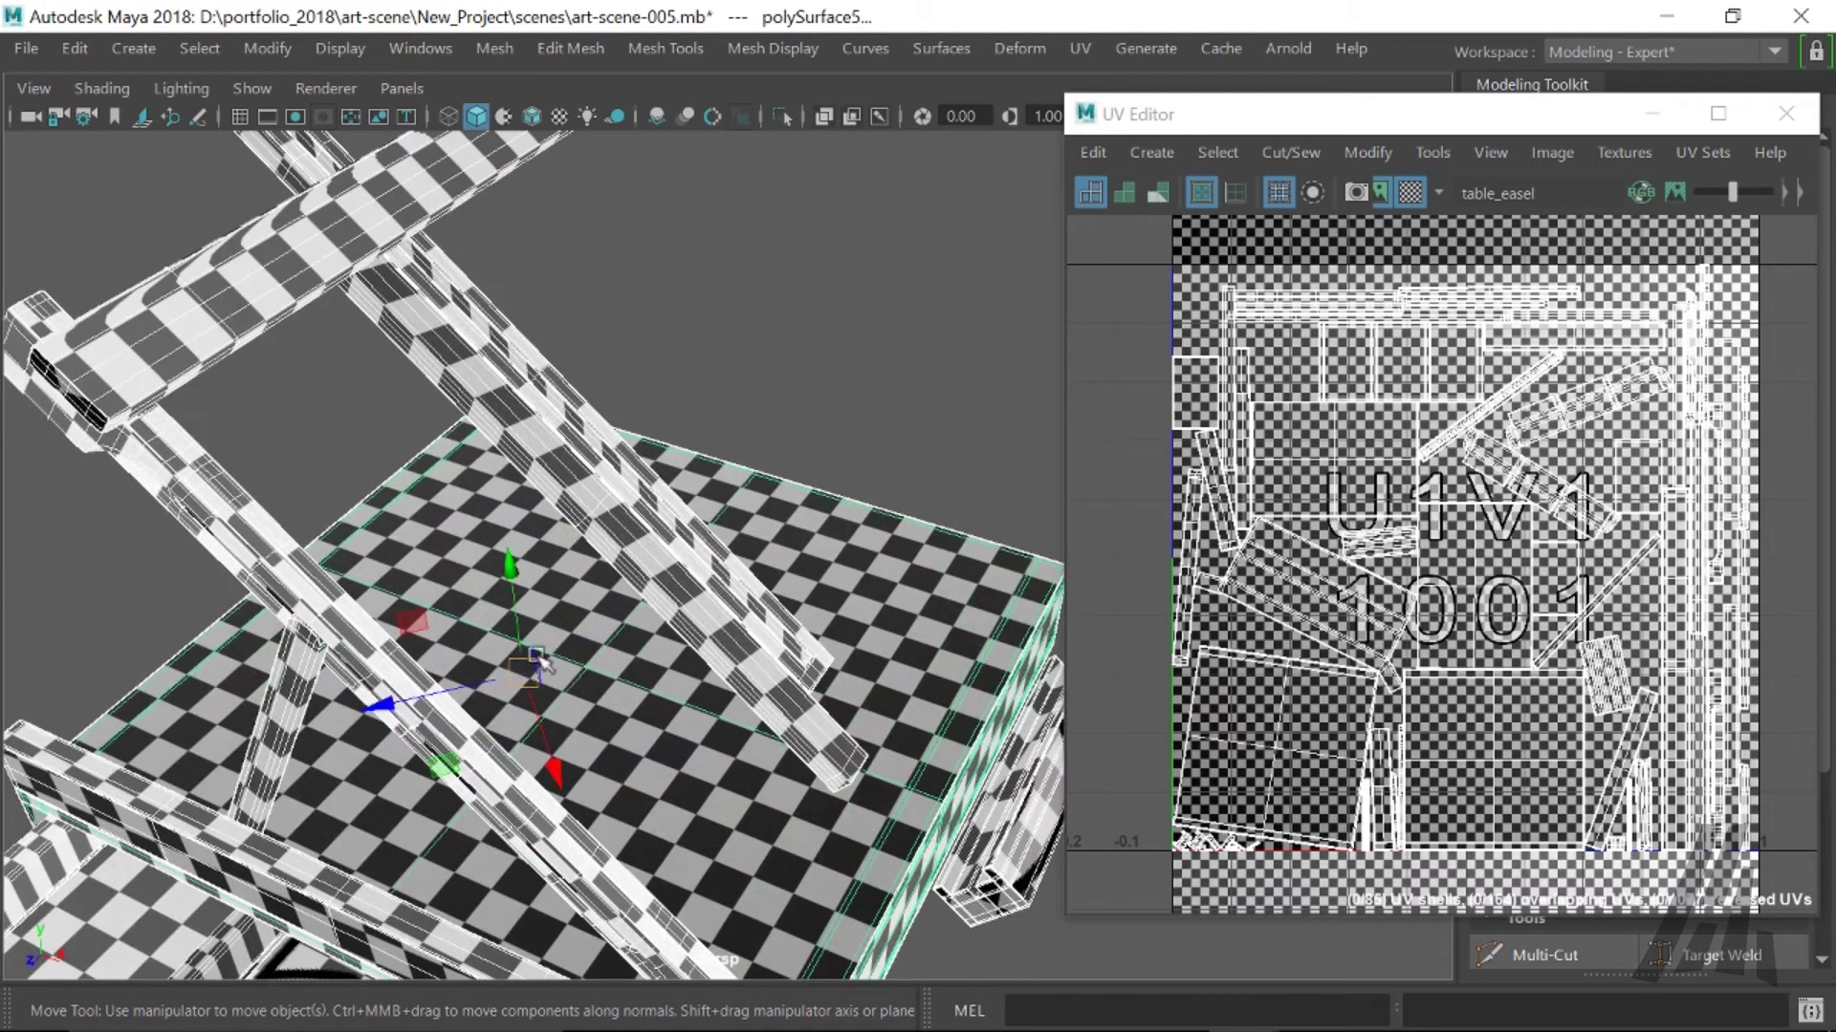
- Orbit around the easel's legs and crossbar to check the checker pattern for stretching
{"action": "left_click_drag", "start_coordinate": [633, 597], "coordinate": [647, 840], "text": "alt"}
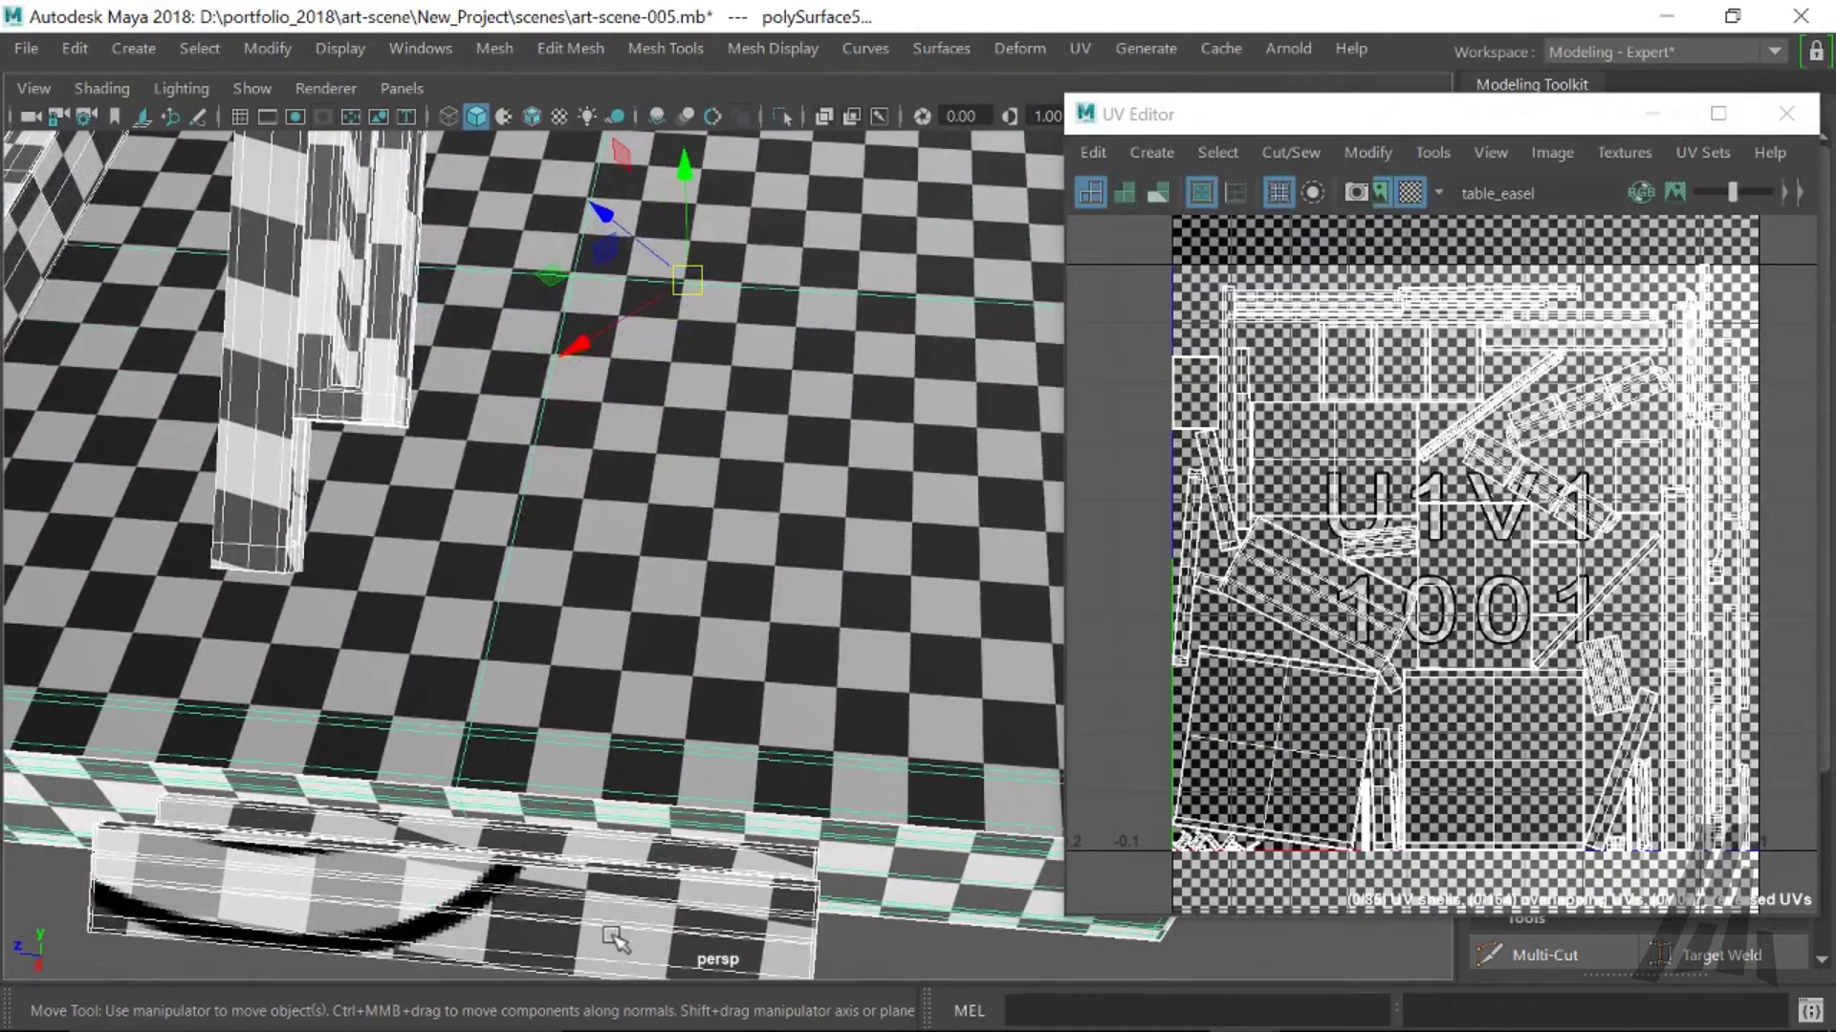
{"action": "left_click_drag", "start_coordinate": [672, 695], "coordinate": [712, 609], "text": "alt"}
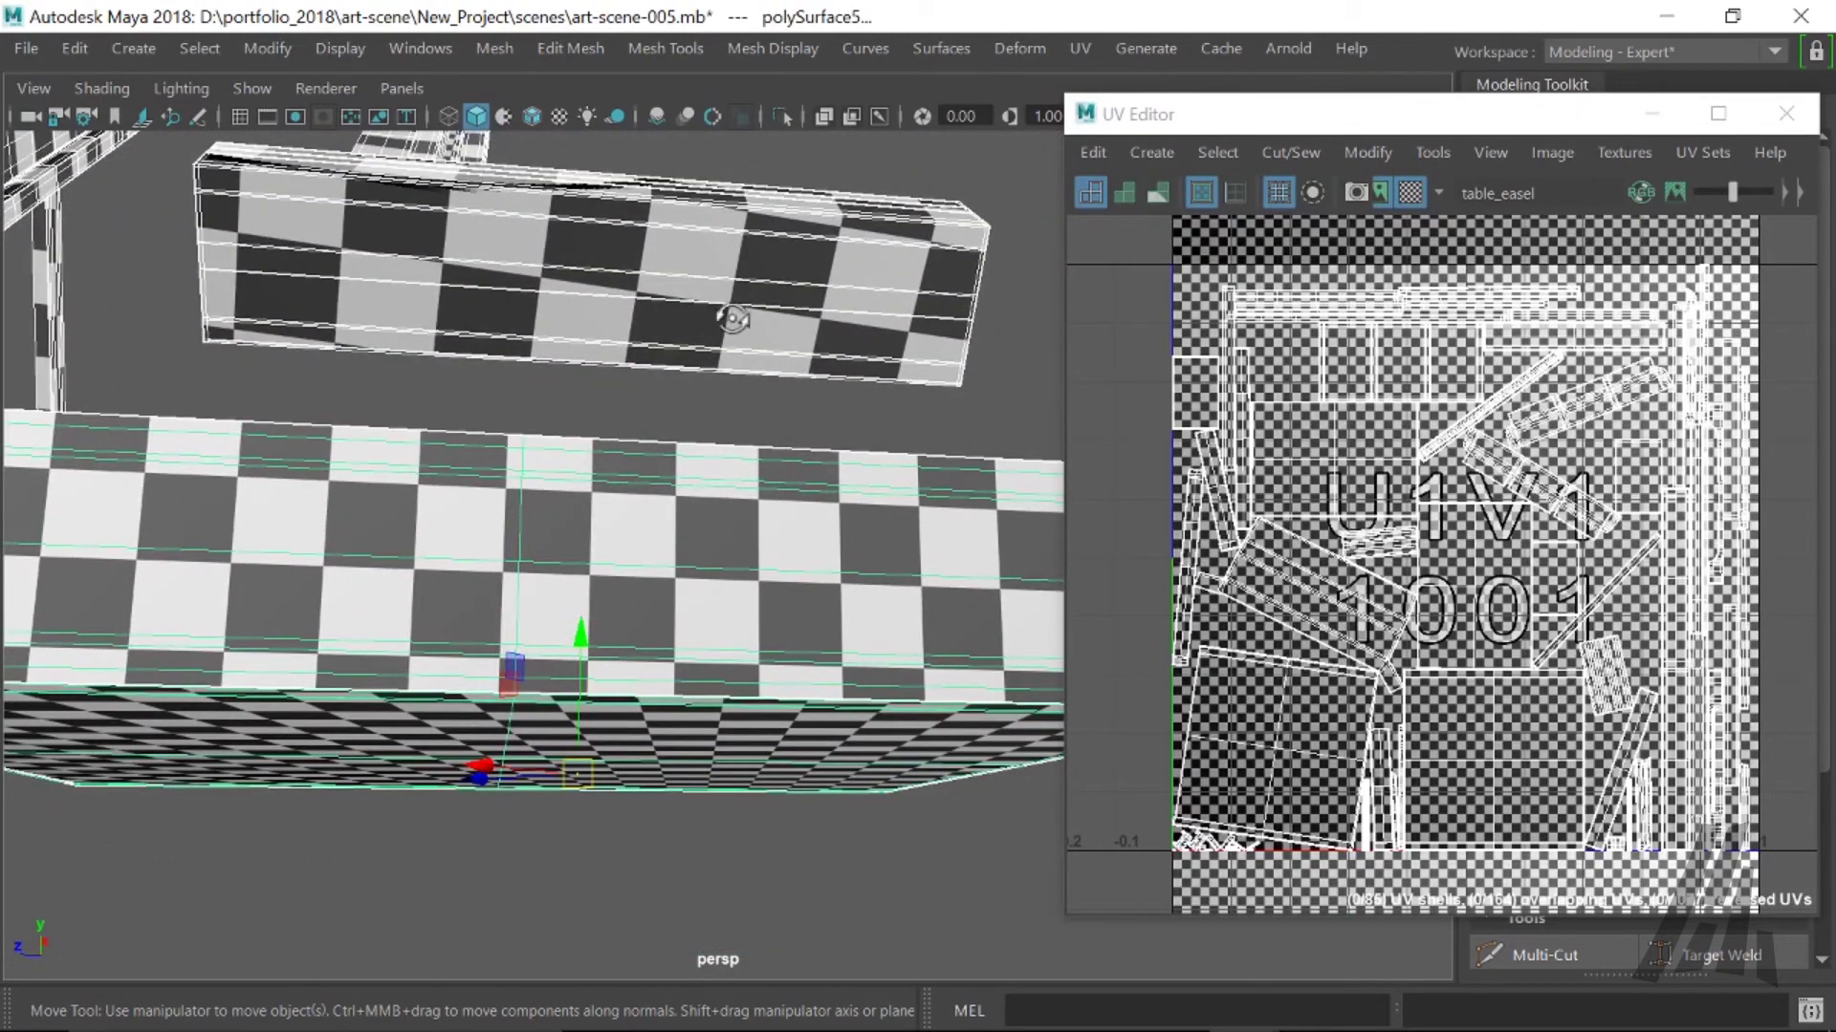
{"action": "left_click_drag", "start_coordinate": [733, 324], "coordinate": [602, 459], "text": "alt"}
{"action": "right_click_drag", "start_coordinate": [602, 458], "coordinate": [784, 621], "text": "alt"}
{"action": "left_click_drag", "start_coordinate": [784, 621], "coordinate": [734, 574], "text": "alt"}
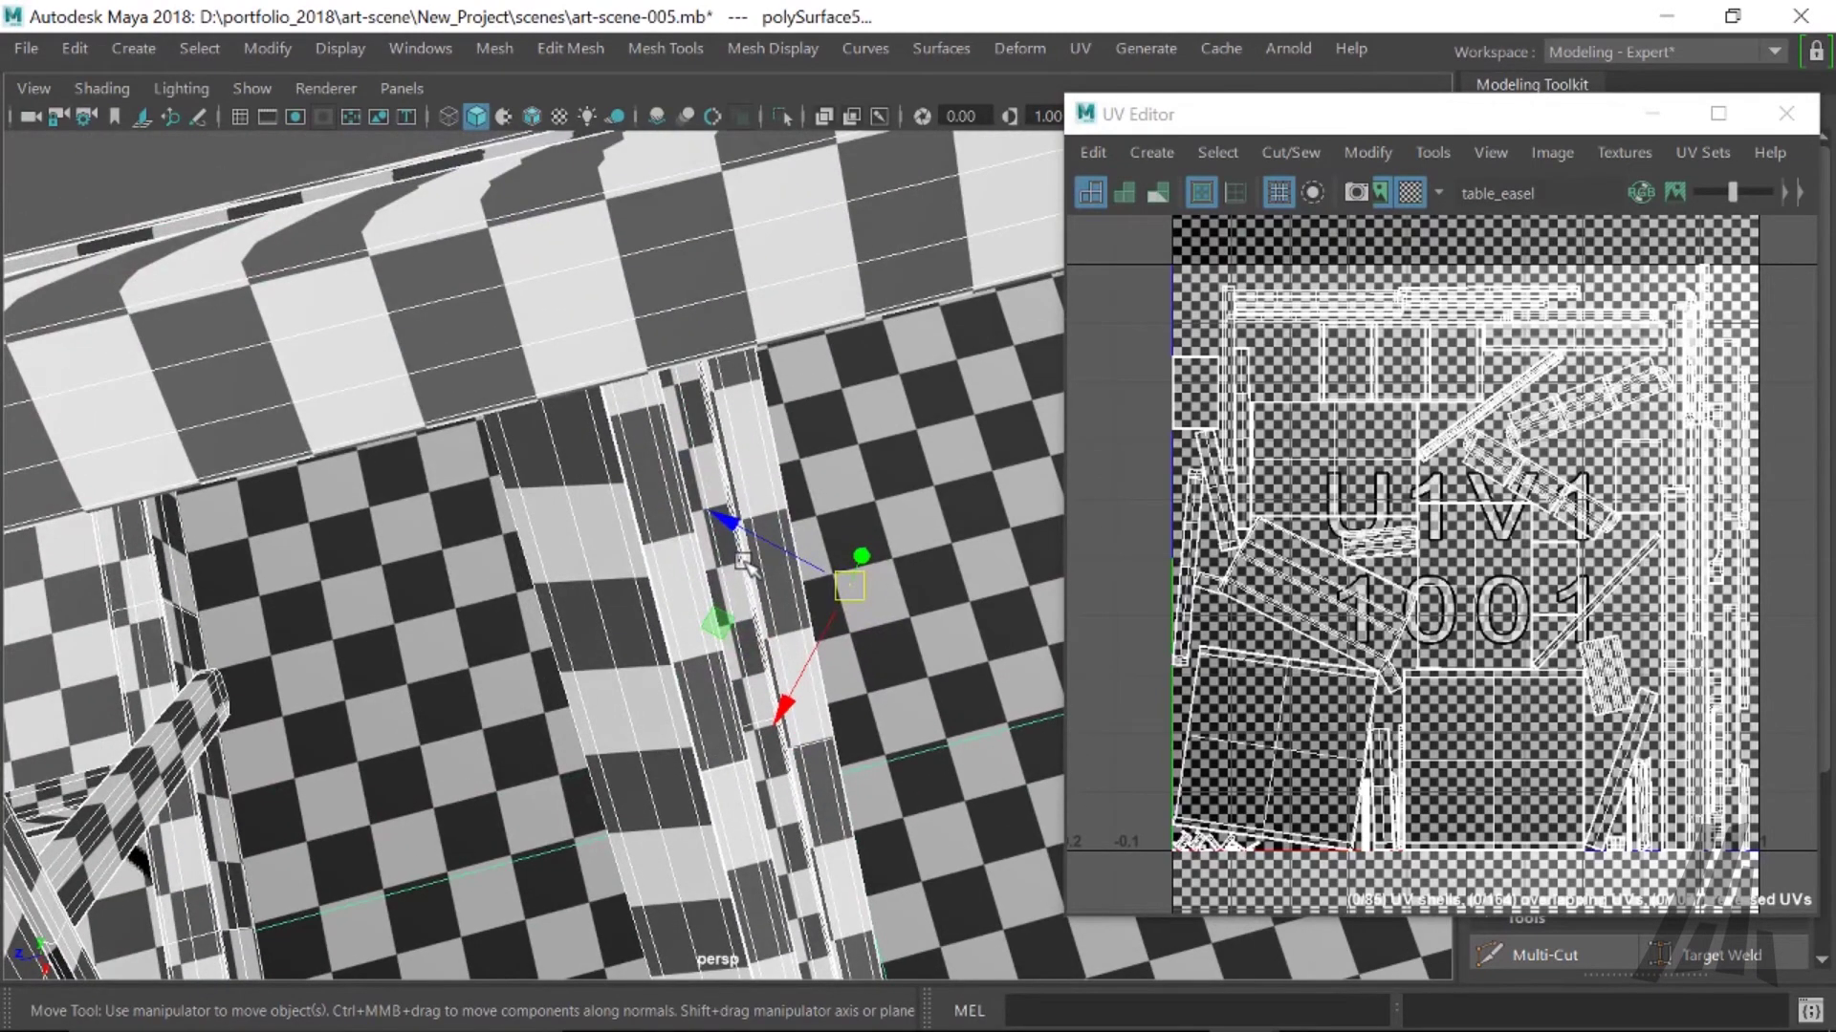
{"action": "left_click_drag", "start_coordinate": [655, 507], "coordinate": [676, 592], "text": "alt"}
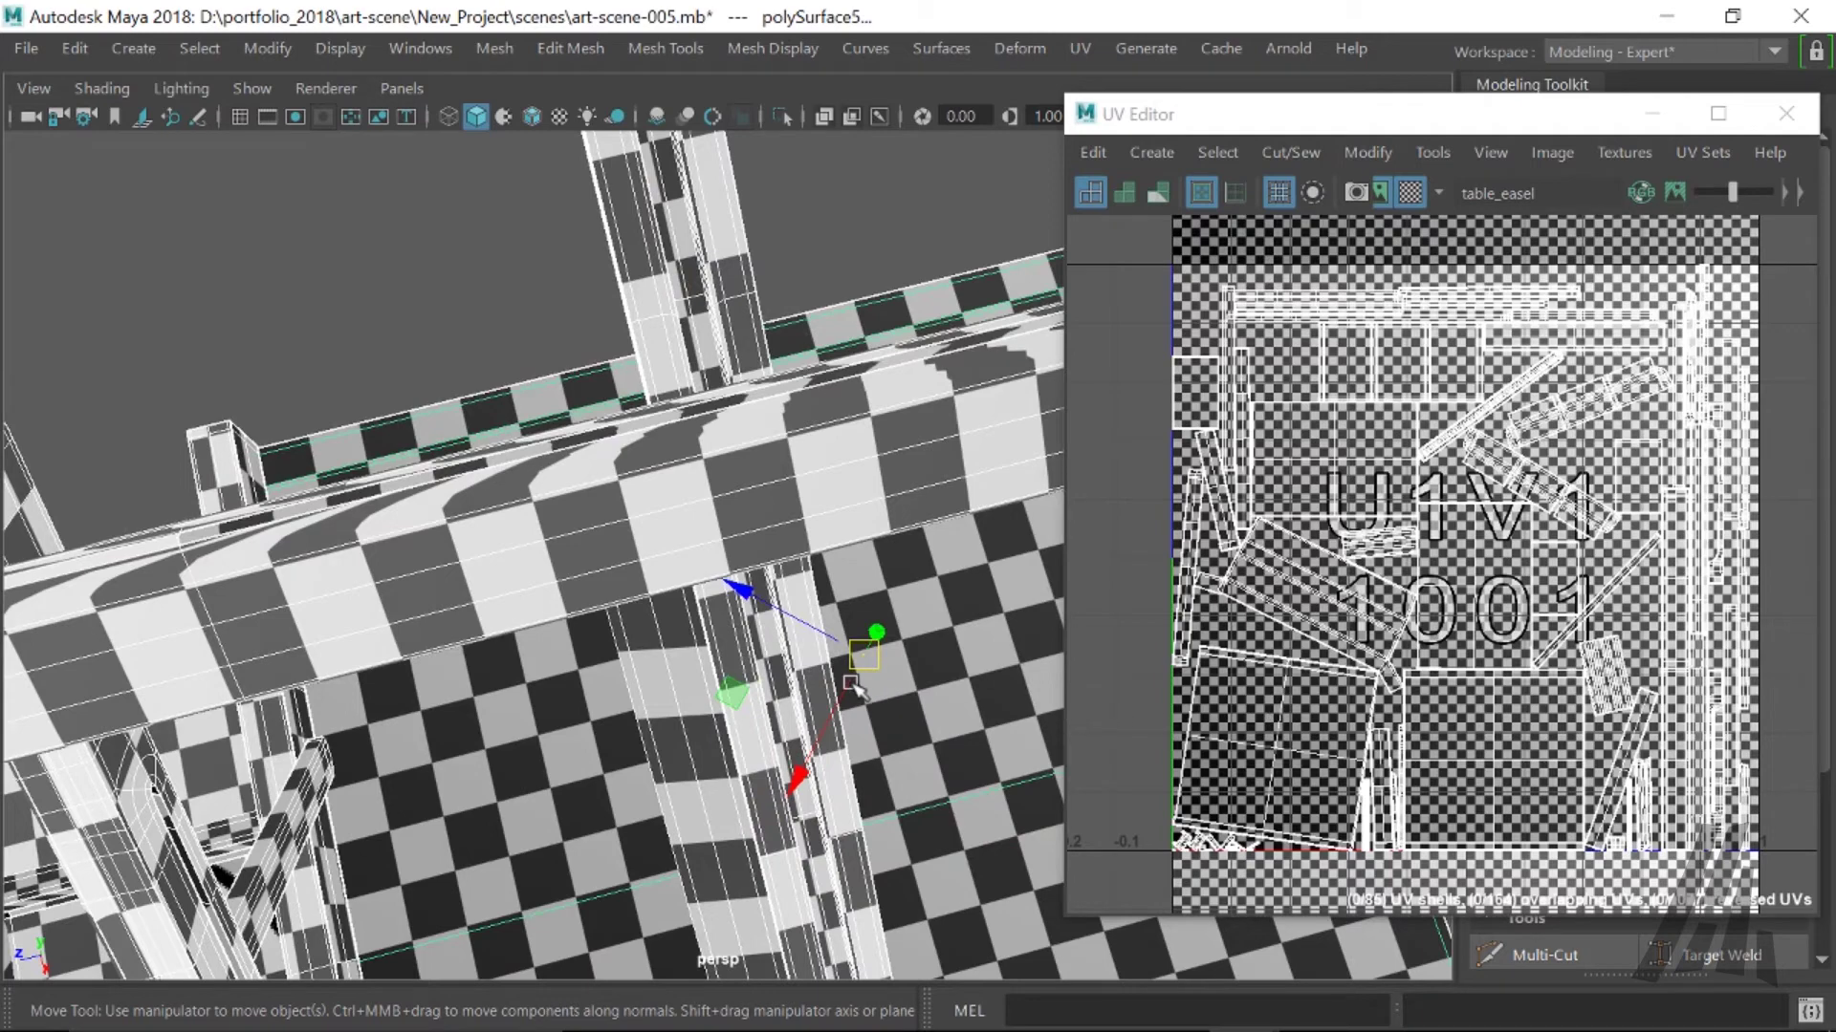
- Select the crossbar polySurface12, then reselect all of the easel's parts
{"action": "left_click", "coordinate": [736, 648]}
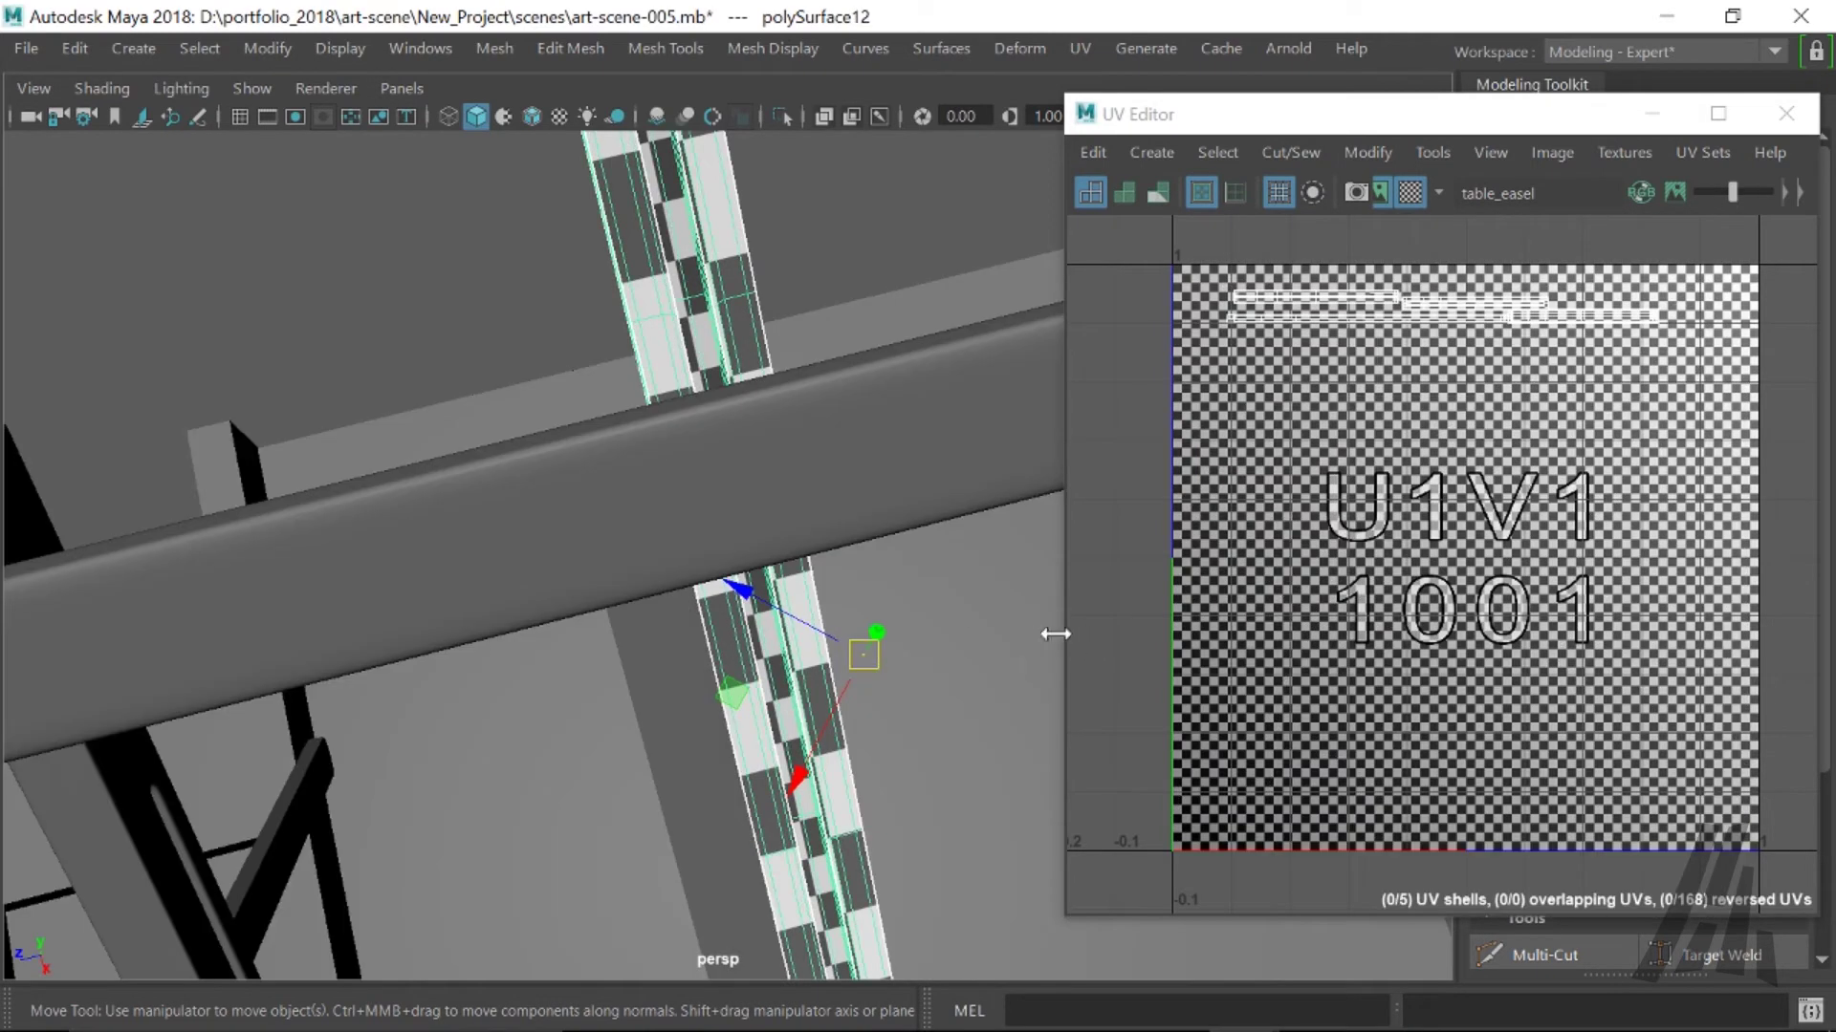
{"action": "right_click_drag", "start_coordinate": [865, 633], "coordinate": [483, 578], "text": "alt"}
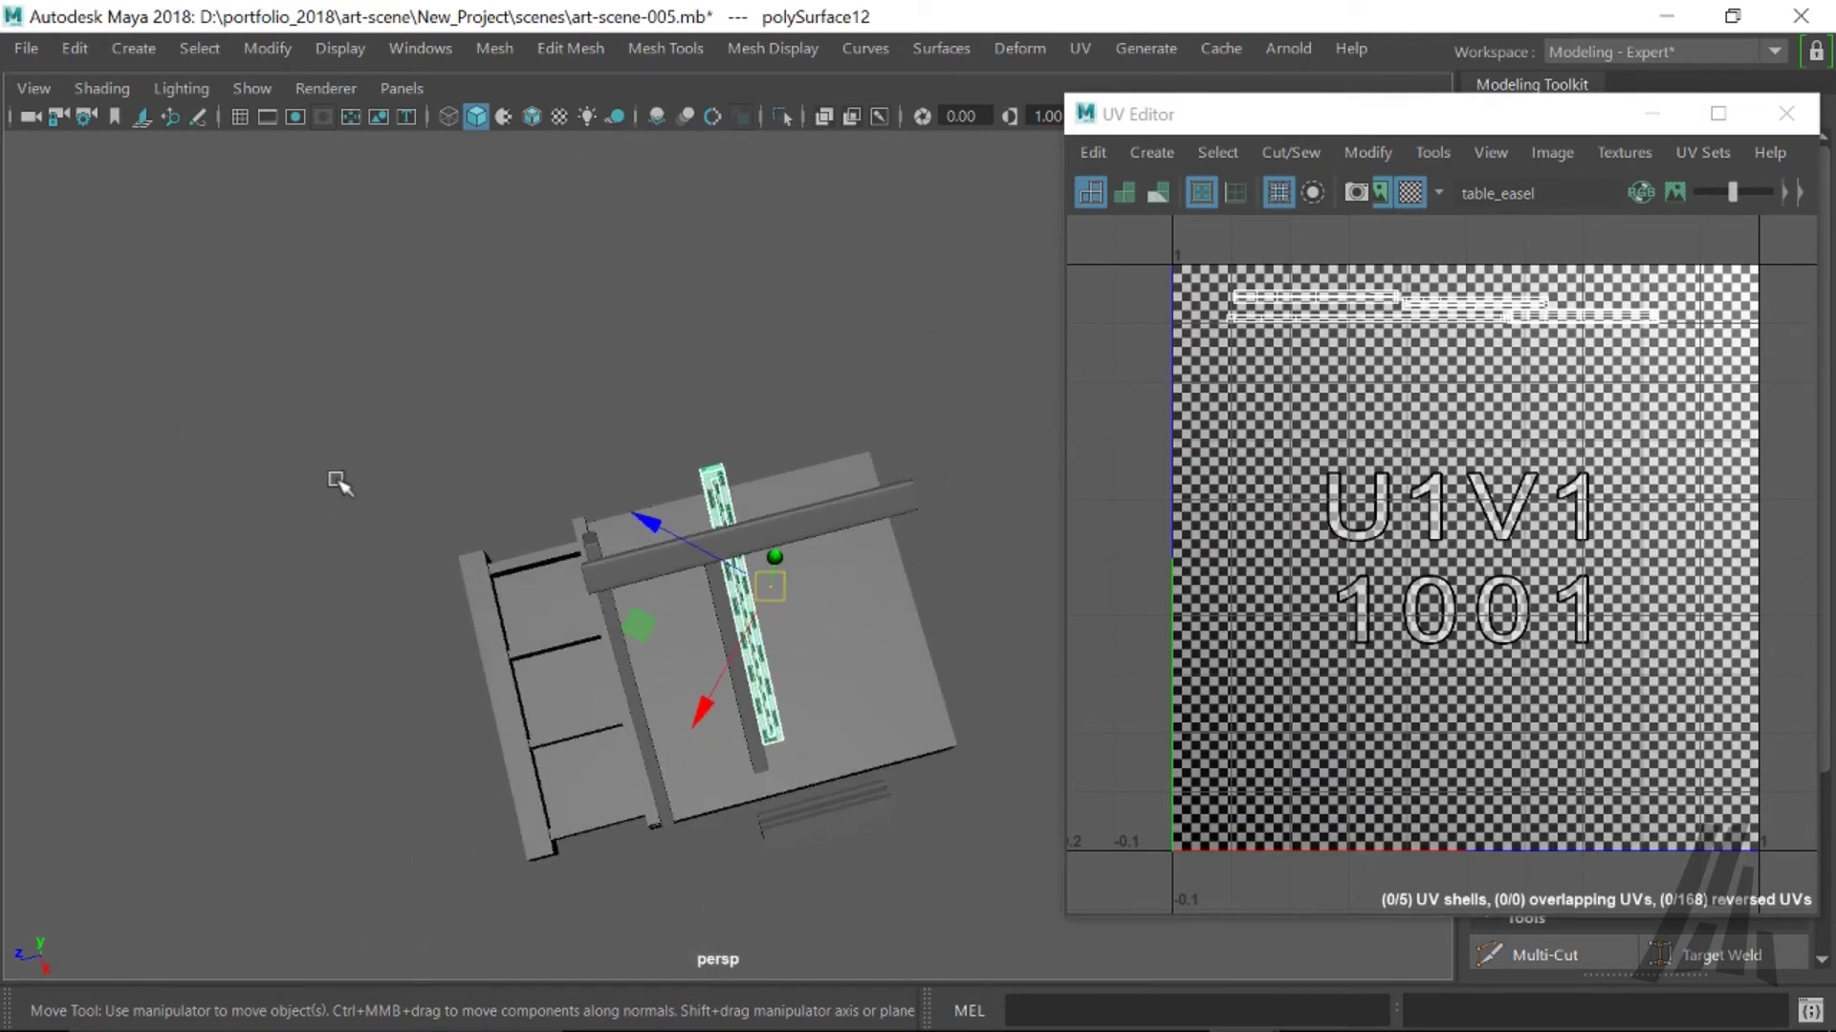
{"action": "mouse_move", "coordinate": [290, 387]}
{"action": "left_mouse_down"}
{"action": "mouse_move", "coordinate": [661, 642]}
{"action": "mouse_move", "coordinate": [985, 920]}
{"action": "left_mouse_up"}
{"action": "scroll", "coordinate": [702, 578], "scroll_direction": "up", "scroll_amount": 5}
{"action": "scroll", "coordinate": [734, 612], "scroll_direction": "up", "scroll_amount": 3}
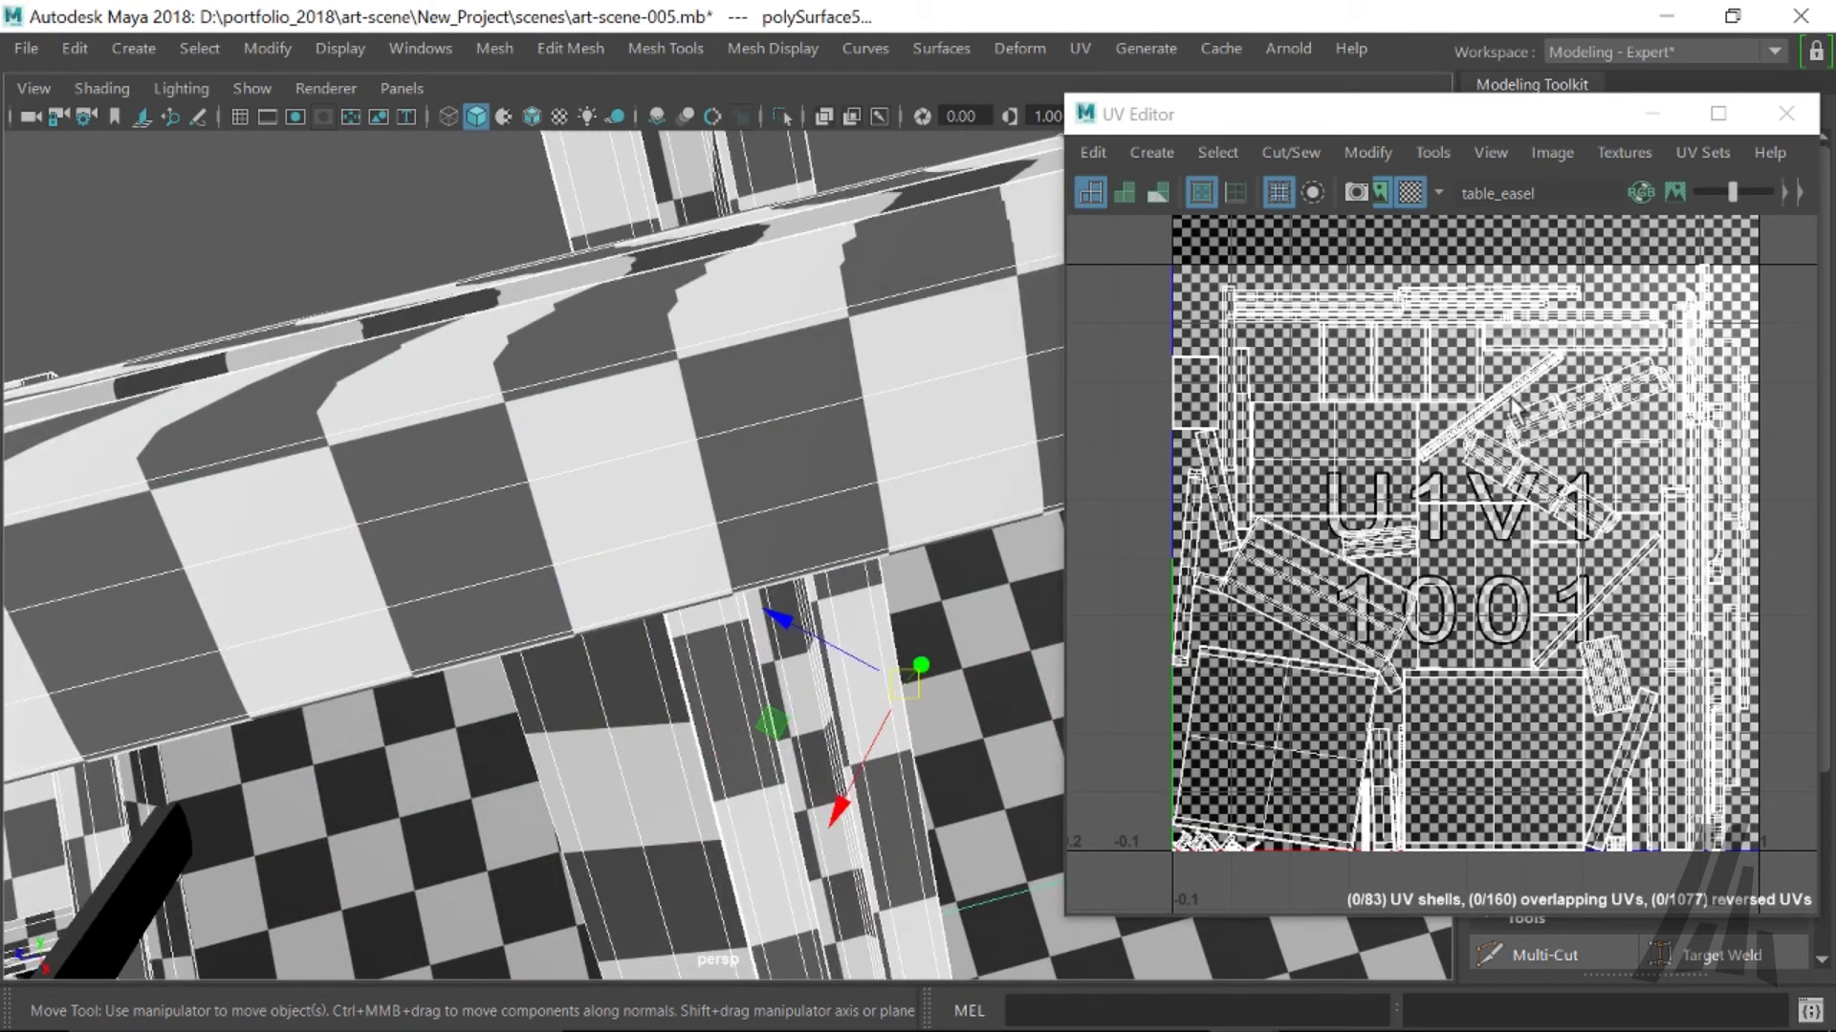
- Switch to UV Shell selection and select all of the easel's UV shells
{"action": "right_click", "coordinate": [1480, 432]}
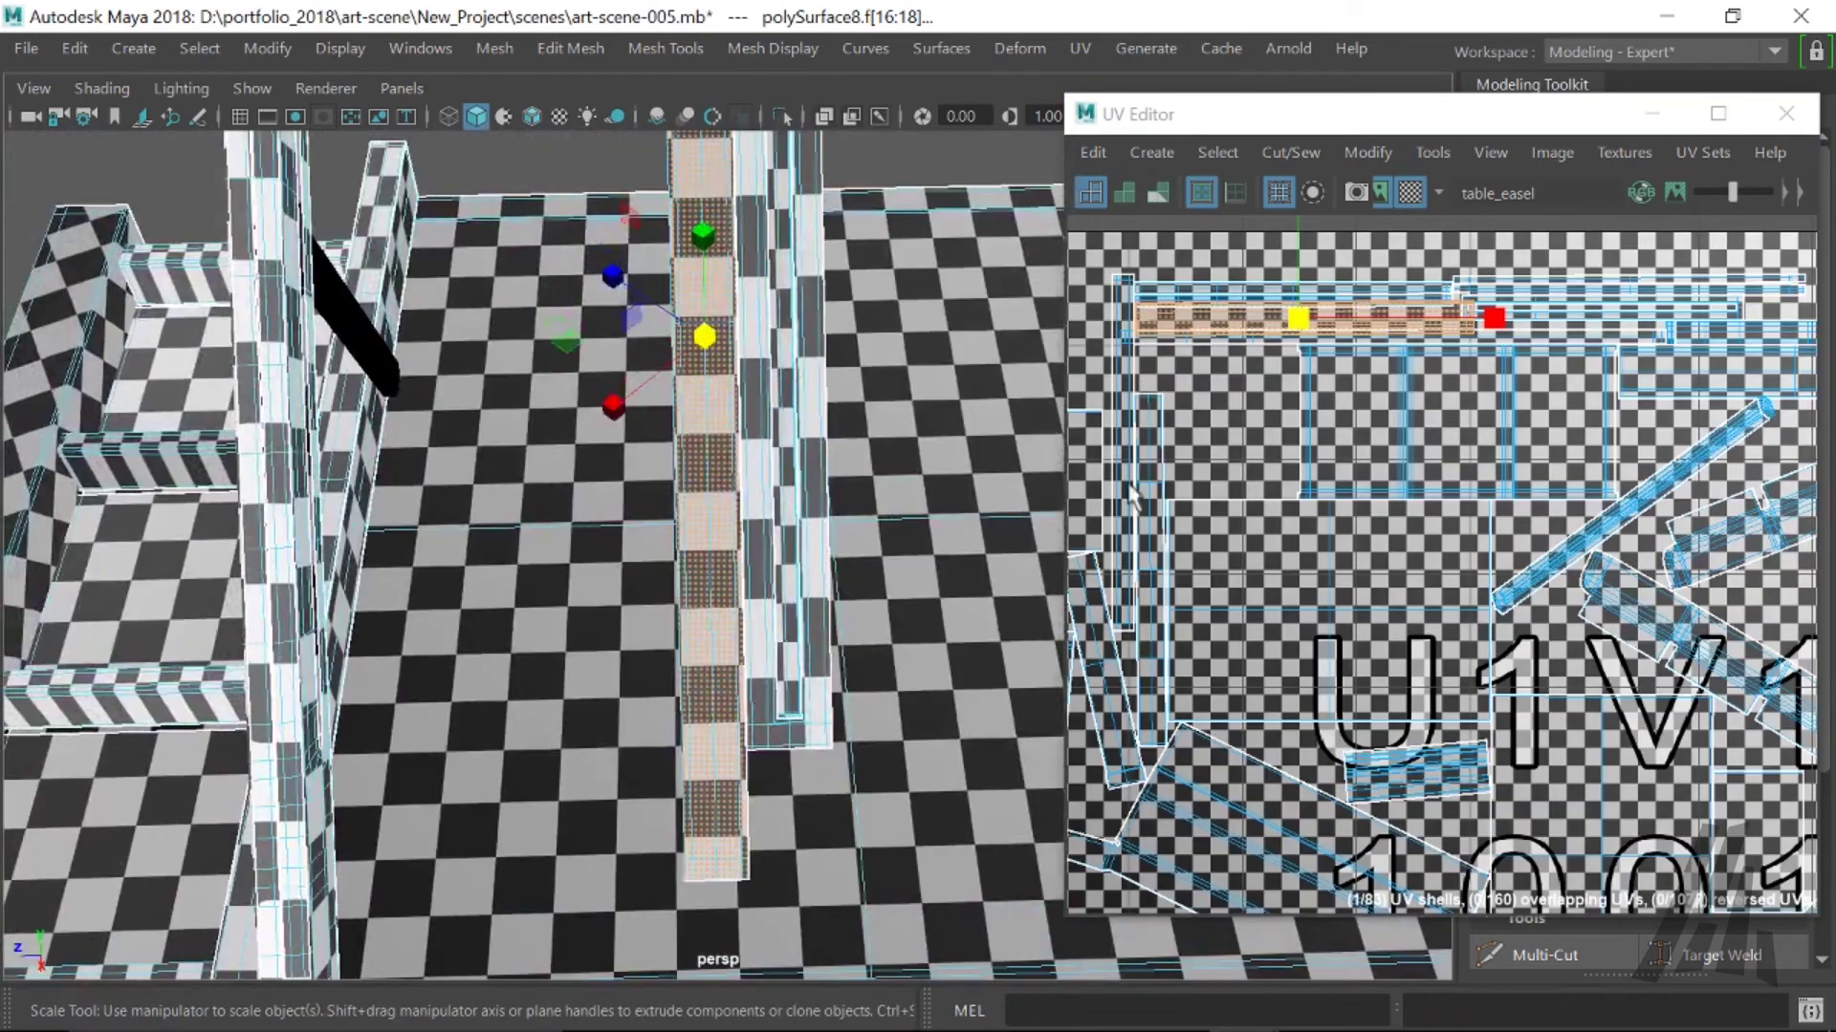
{"action": "scroll", "coordinate": [1295, 483], "scroll_direction": "down", "scroll_amount": 8}
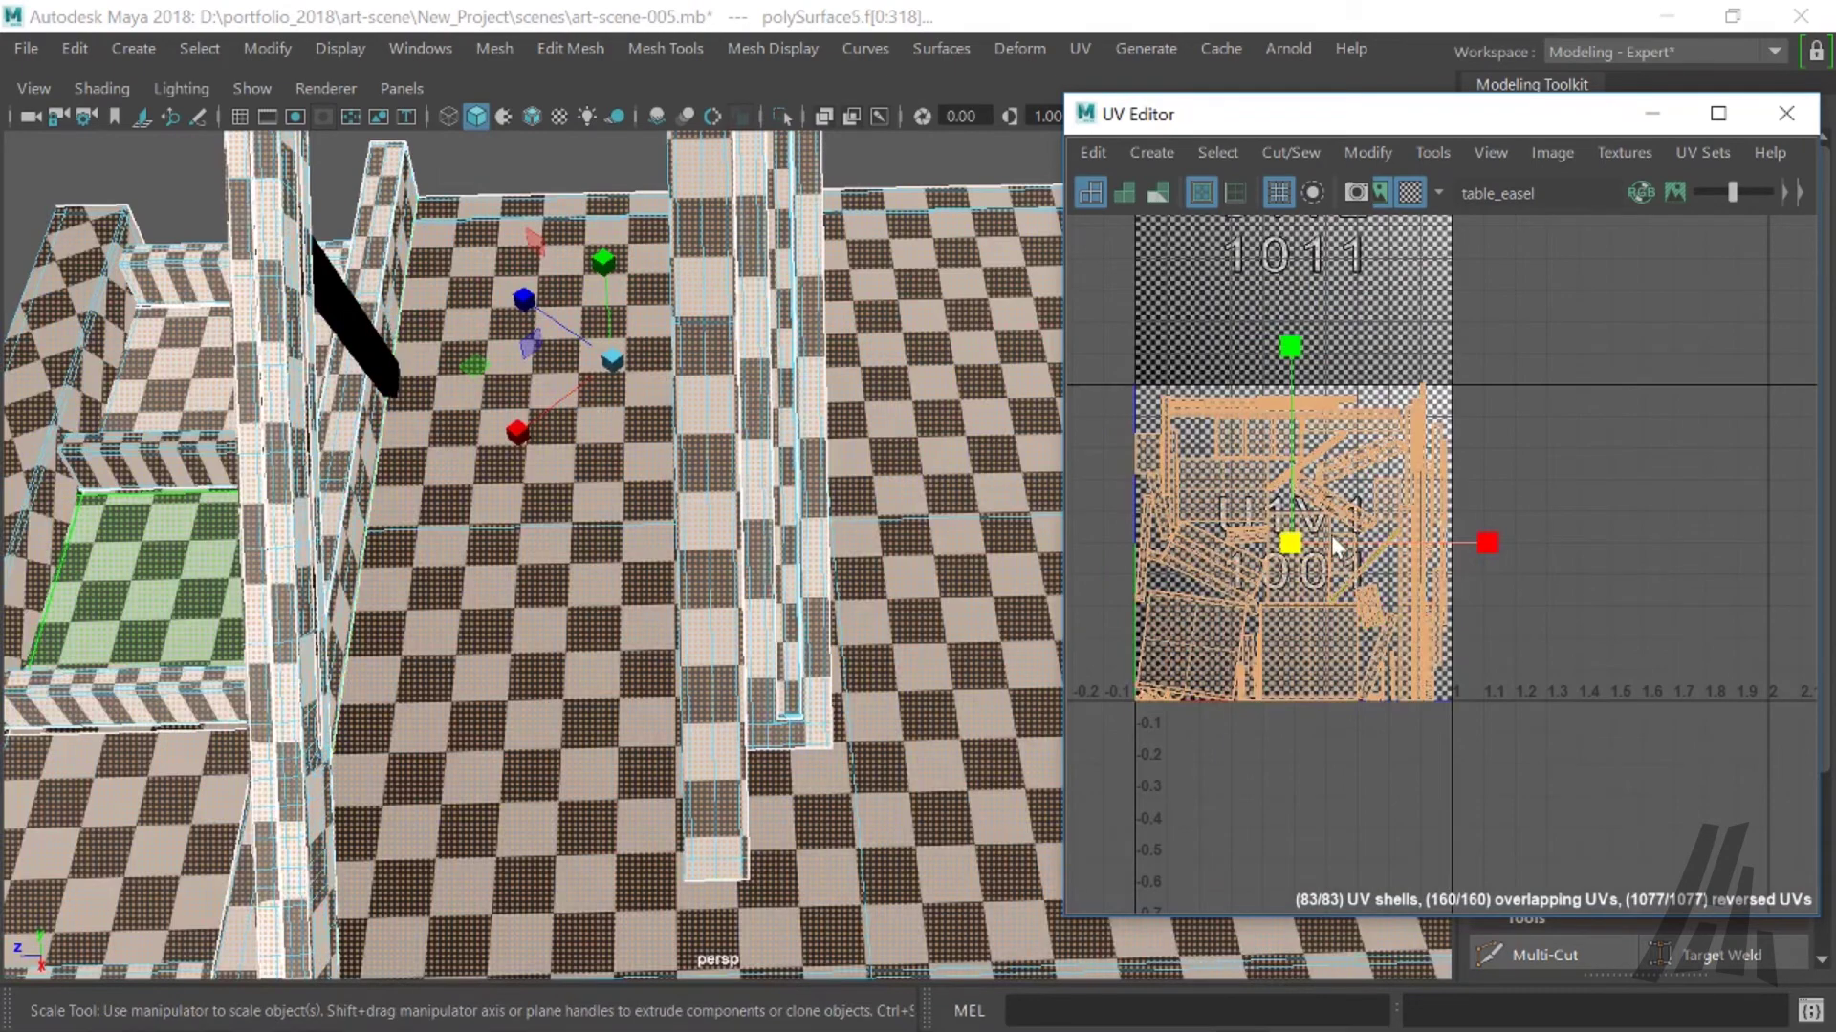
{"action": "right_click_drag", "start_coordinate": [1331, 535], "coordinate": [1434, 974]}
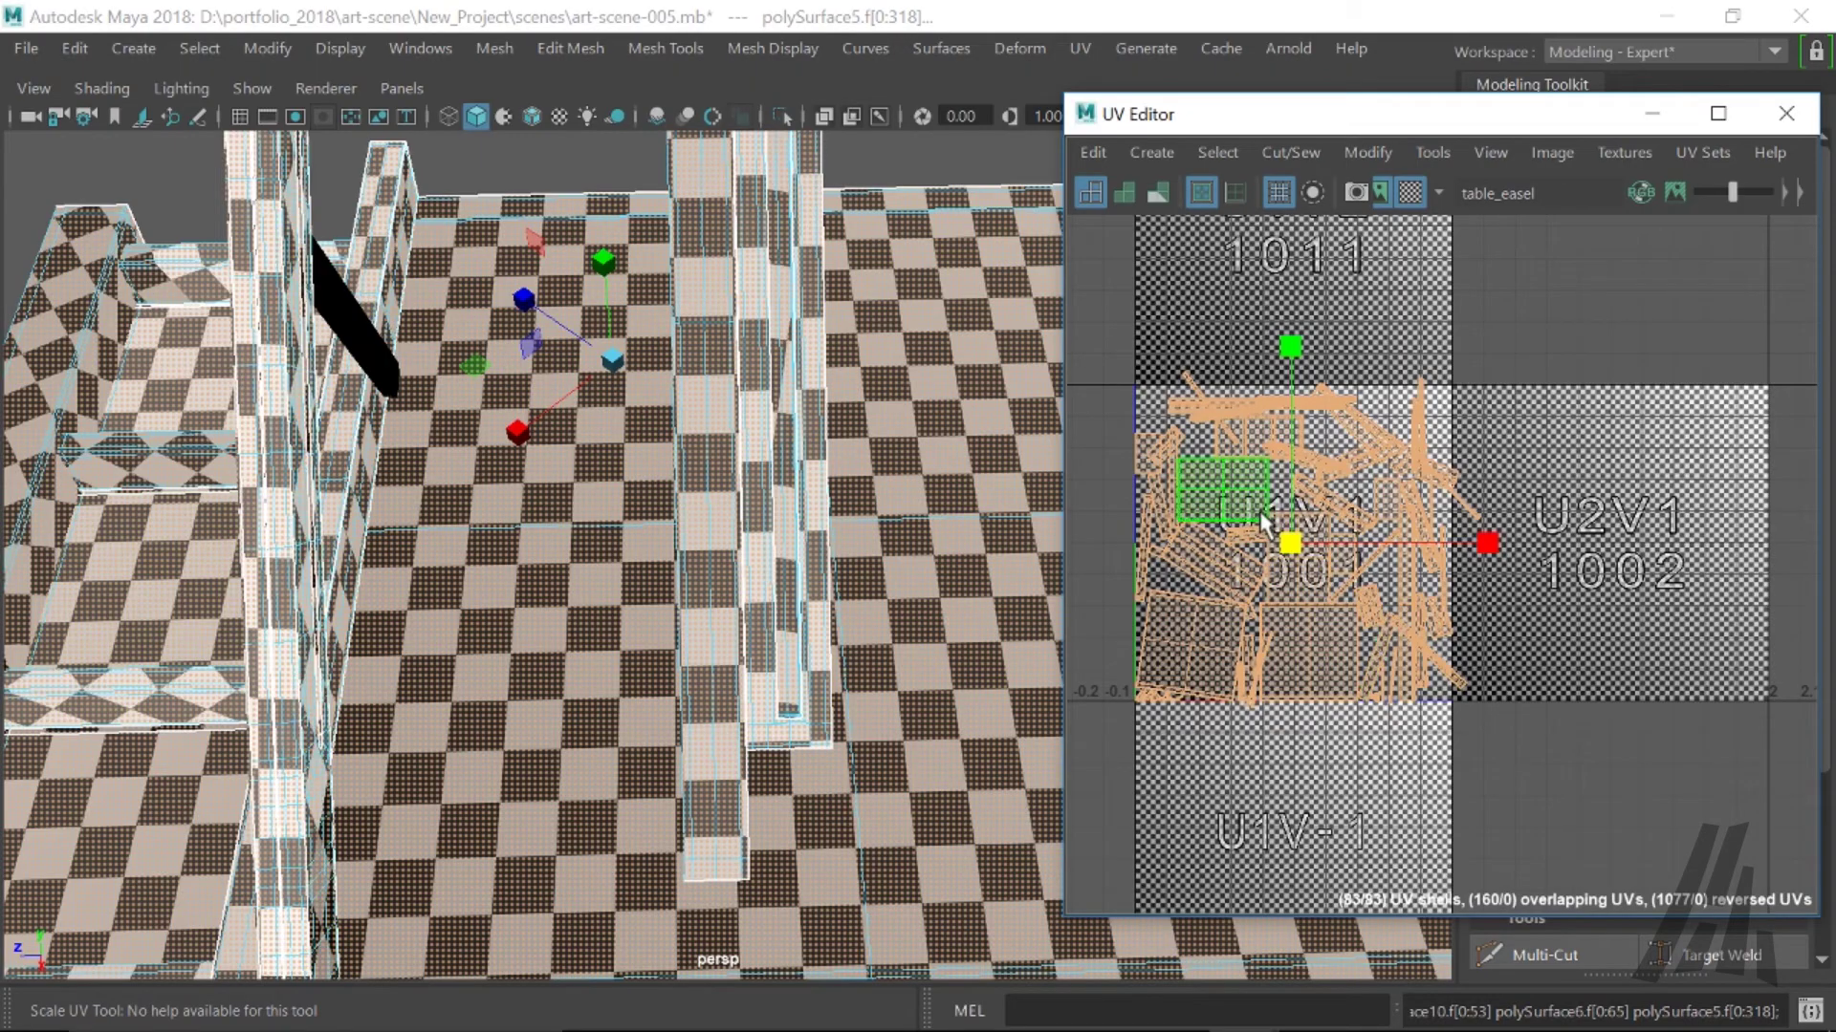
- Select the beam's UV shell lying in the U2V1 tile
{"action": "left_click_drag", "start_coordinate": [705, 279], "coordinate": [776, 842], "text": "alt"}
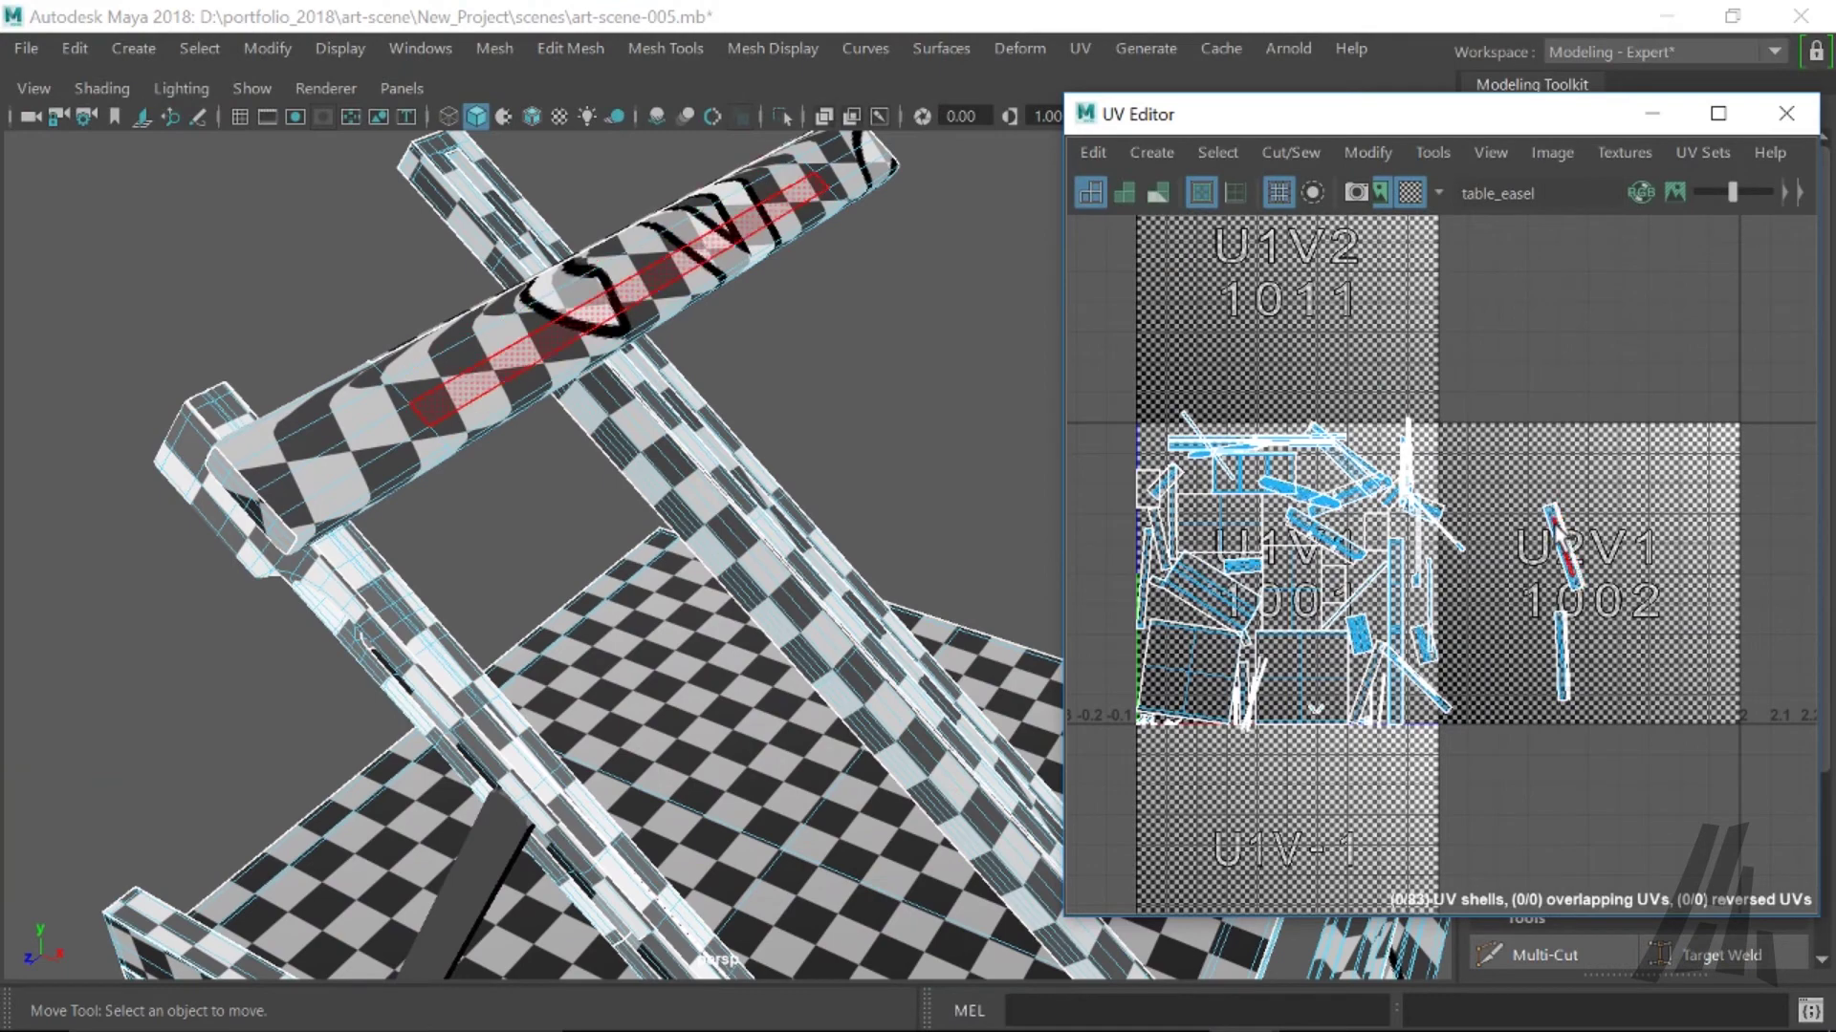
{"action": "left_click", "coordinate": [1556, 526]}
{"action": "scroll", "coordinate": [1558, 530], "scroll_direction": "up", "scroll_amount": 8}
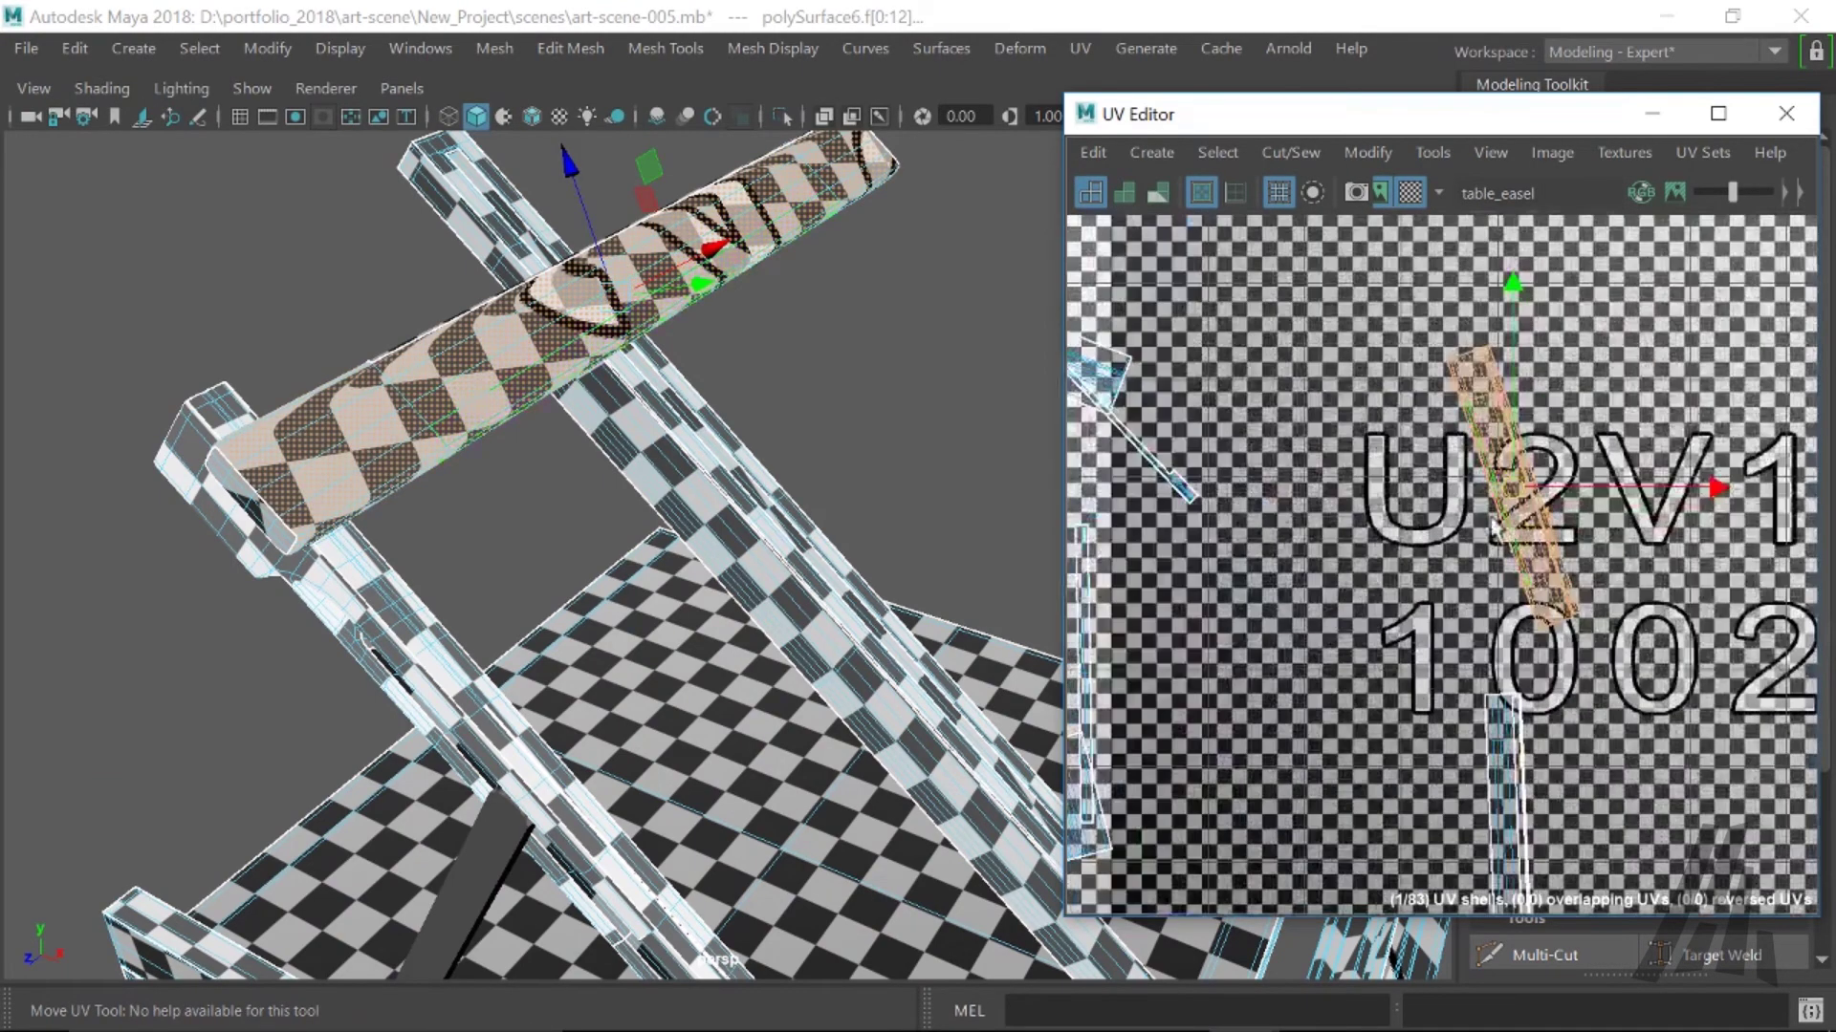
- Enable shaded UV display, turn off the checker, deselect, and zoom onto the beam's shell end
{"action": "left_click", "coordinate": [1124, 192]}
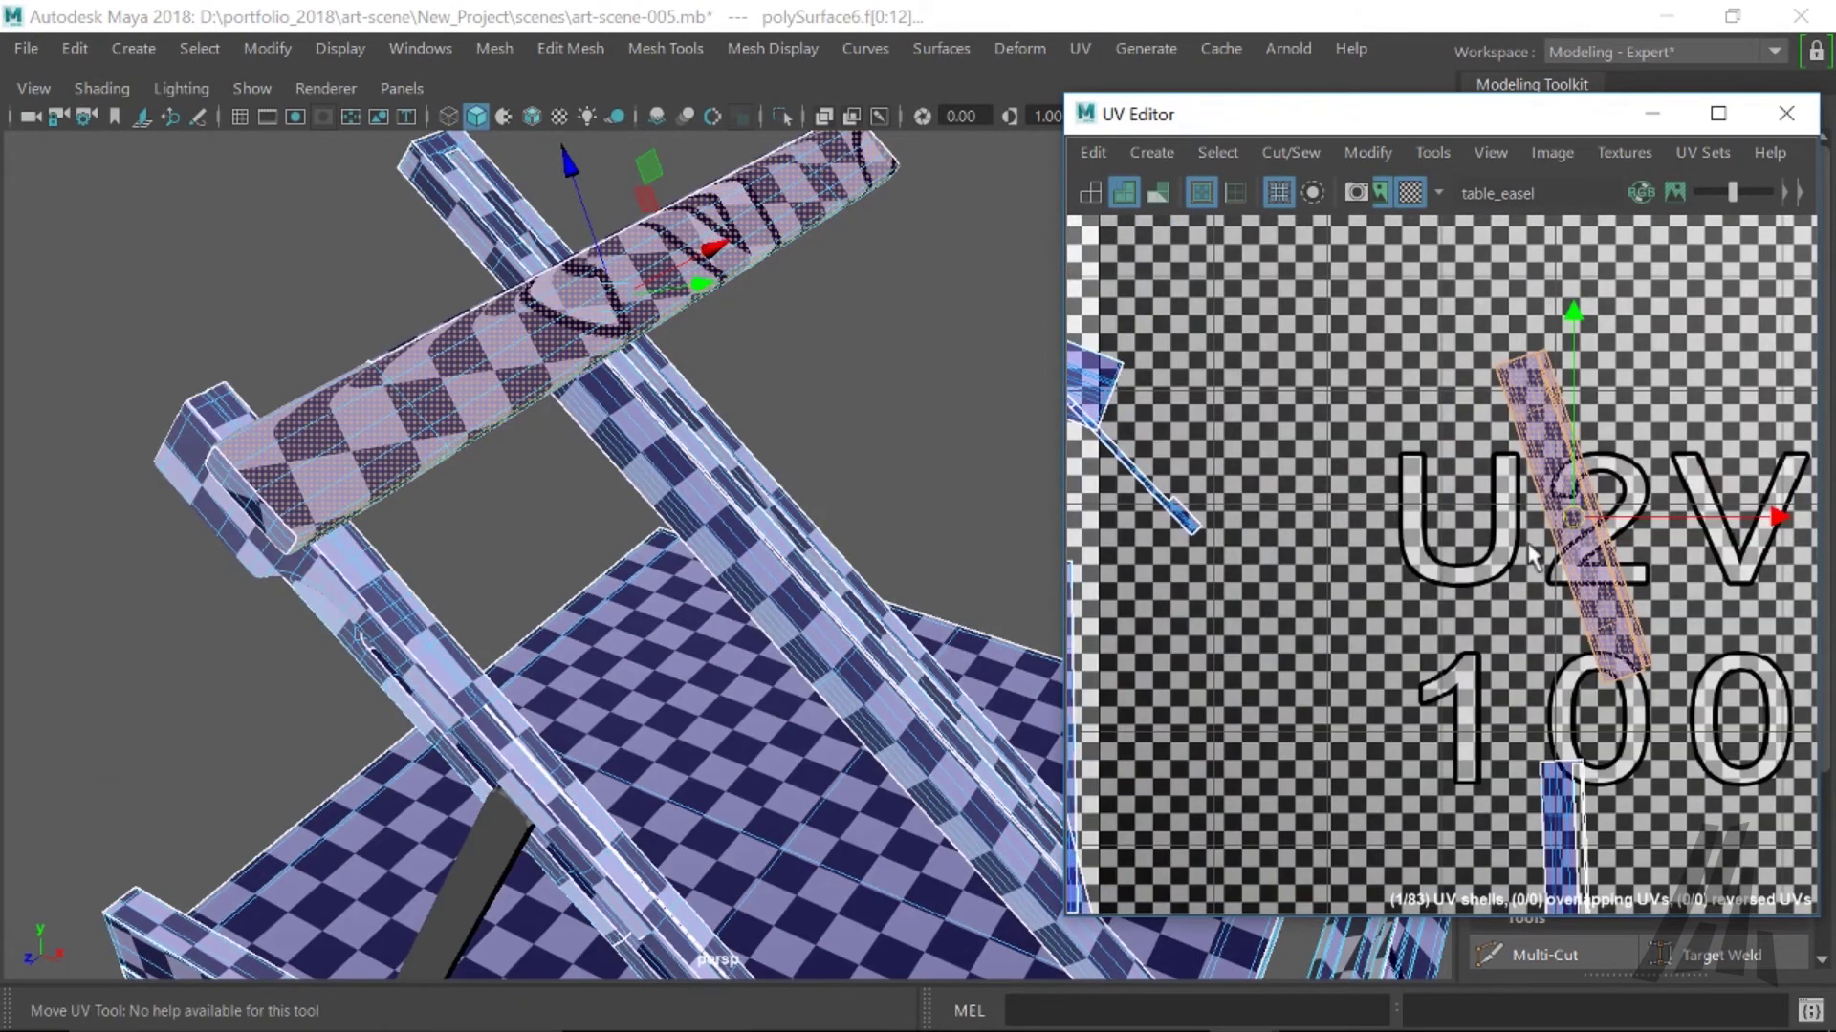
{"action": "left_click", "coordinate": [1410, 192]}
{"action": "scroll", "coordinate": [1480, 579], "scroll_direction": "down", "scroll_amount": 10}
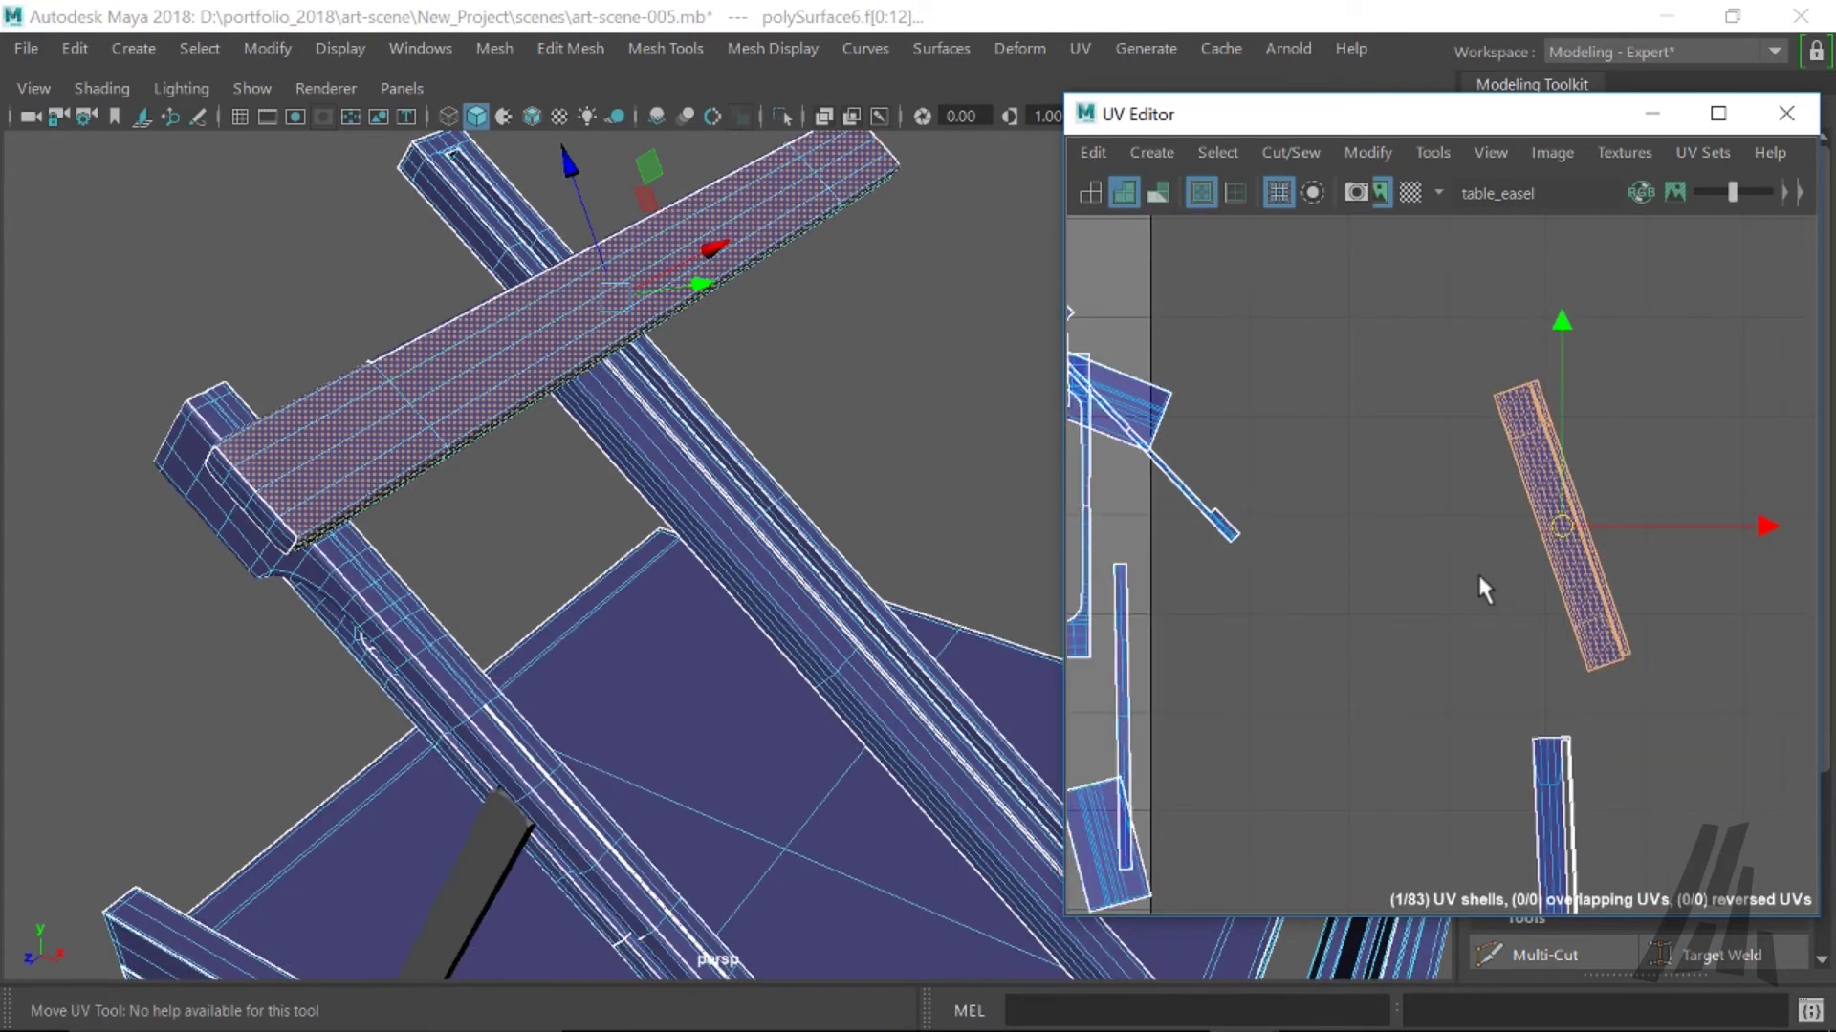
{"action": "scroll", "coordinate": [1472, 579], "scroll_direction": "up", "scroll_amount": 12}
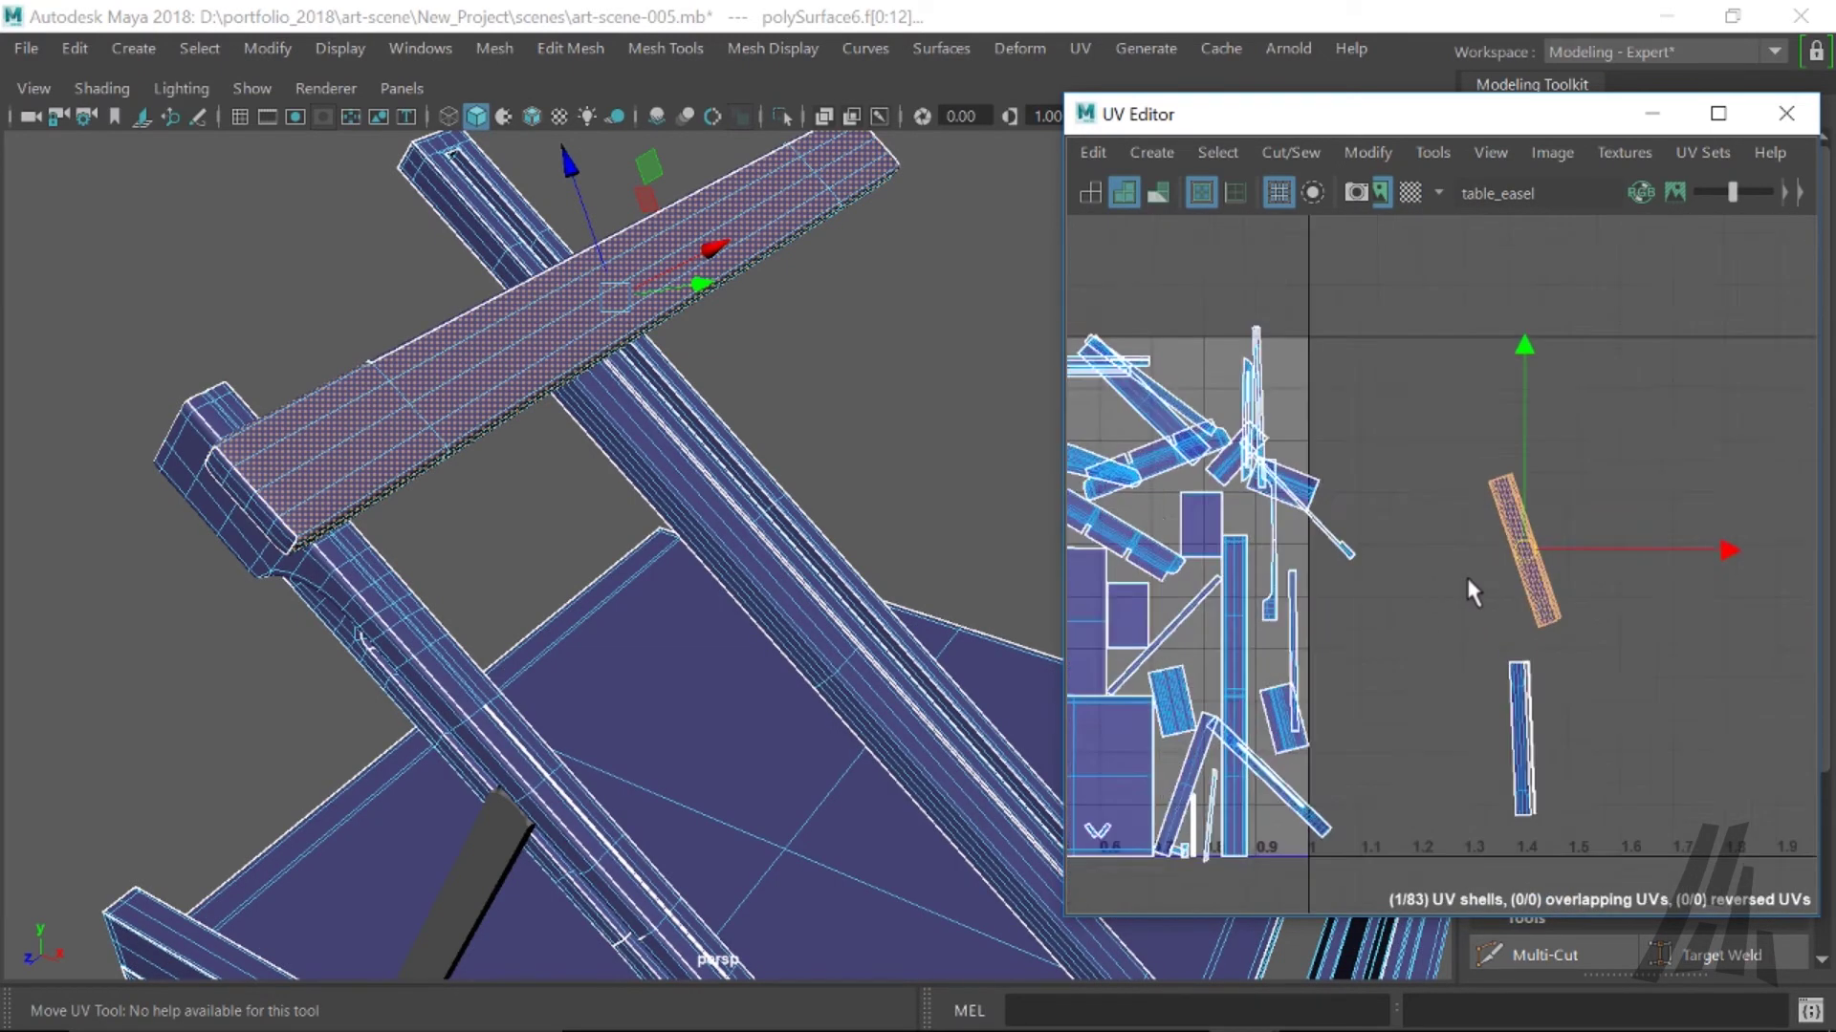
{"action": "left_click", "coordinate": [1619, 582]}
{"action": "middle_click_drag", "start_coordinate": [1419, 422], "coordinate": [1545, 643], "text": "alt"}
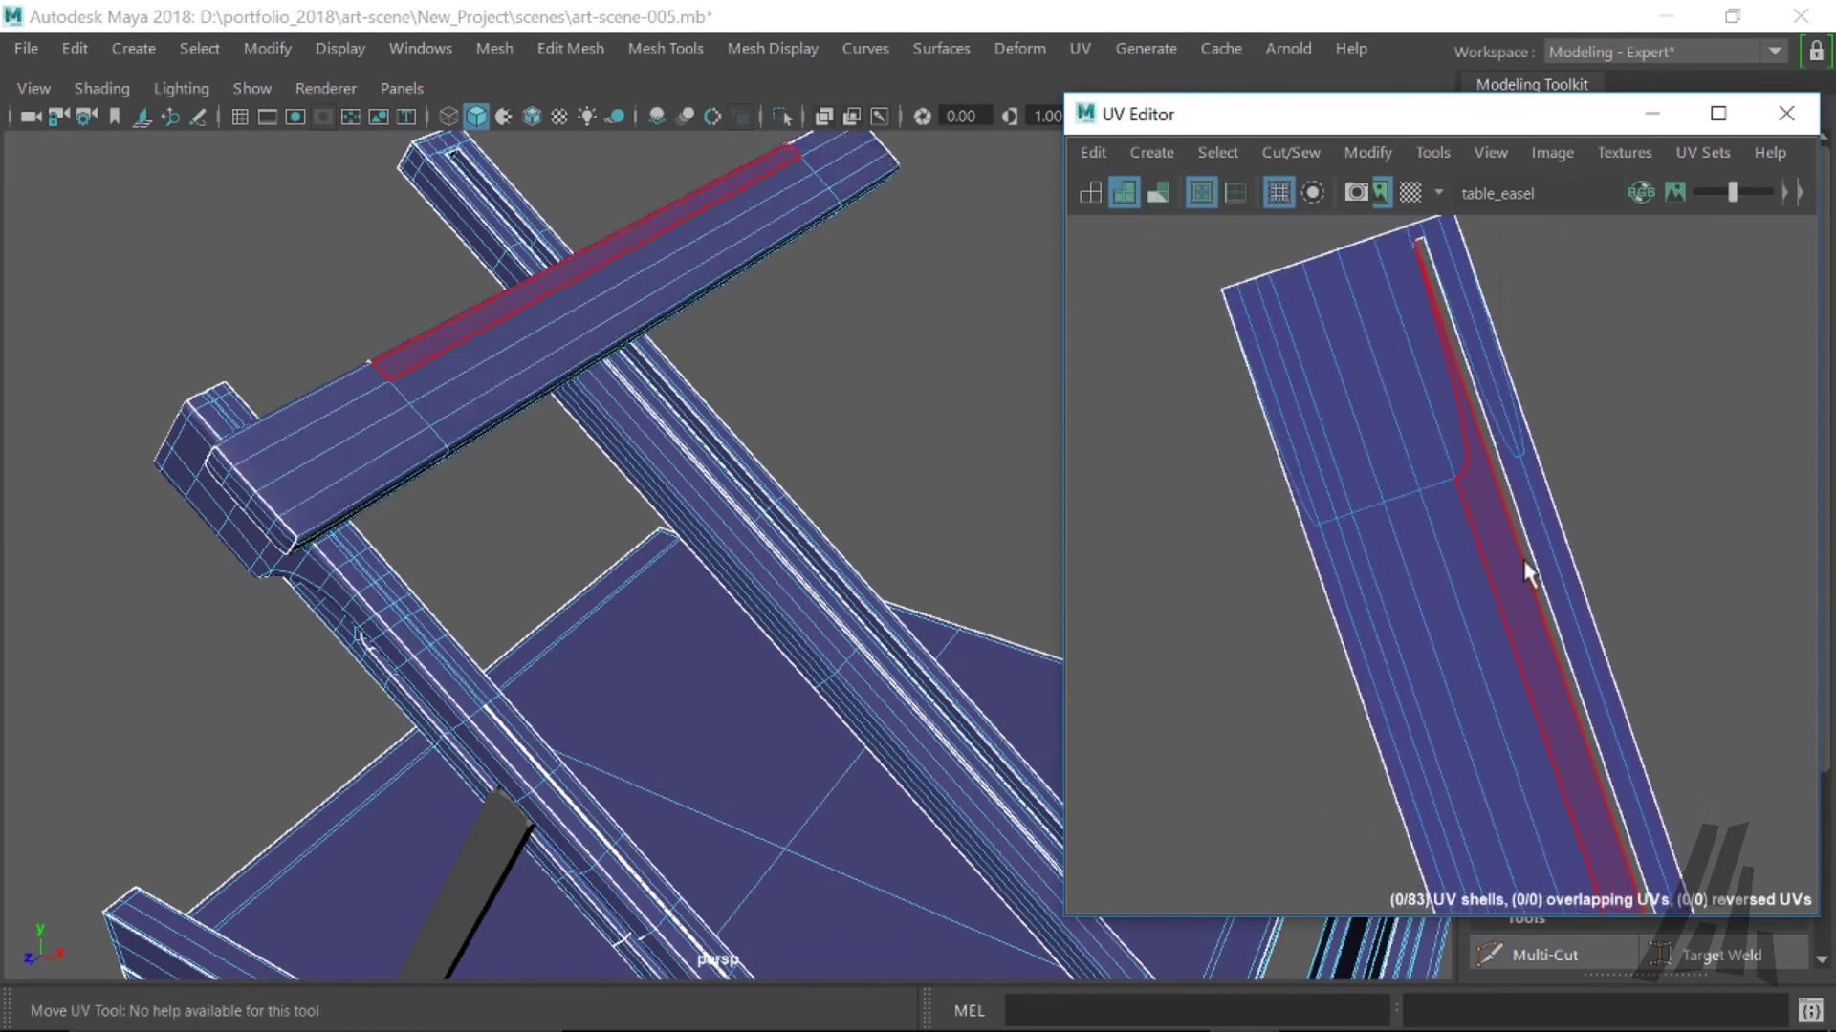
{"action": "scroll", "coordinate": [1488, 590], "scroll_direction": "up", "scroll_amount": 5}
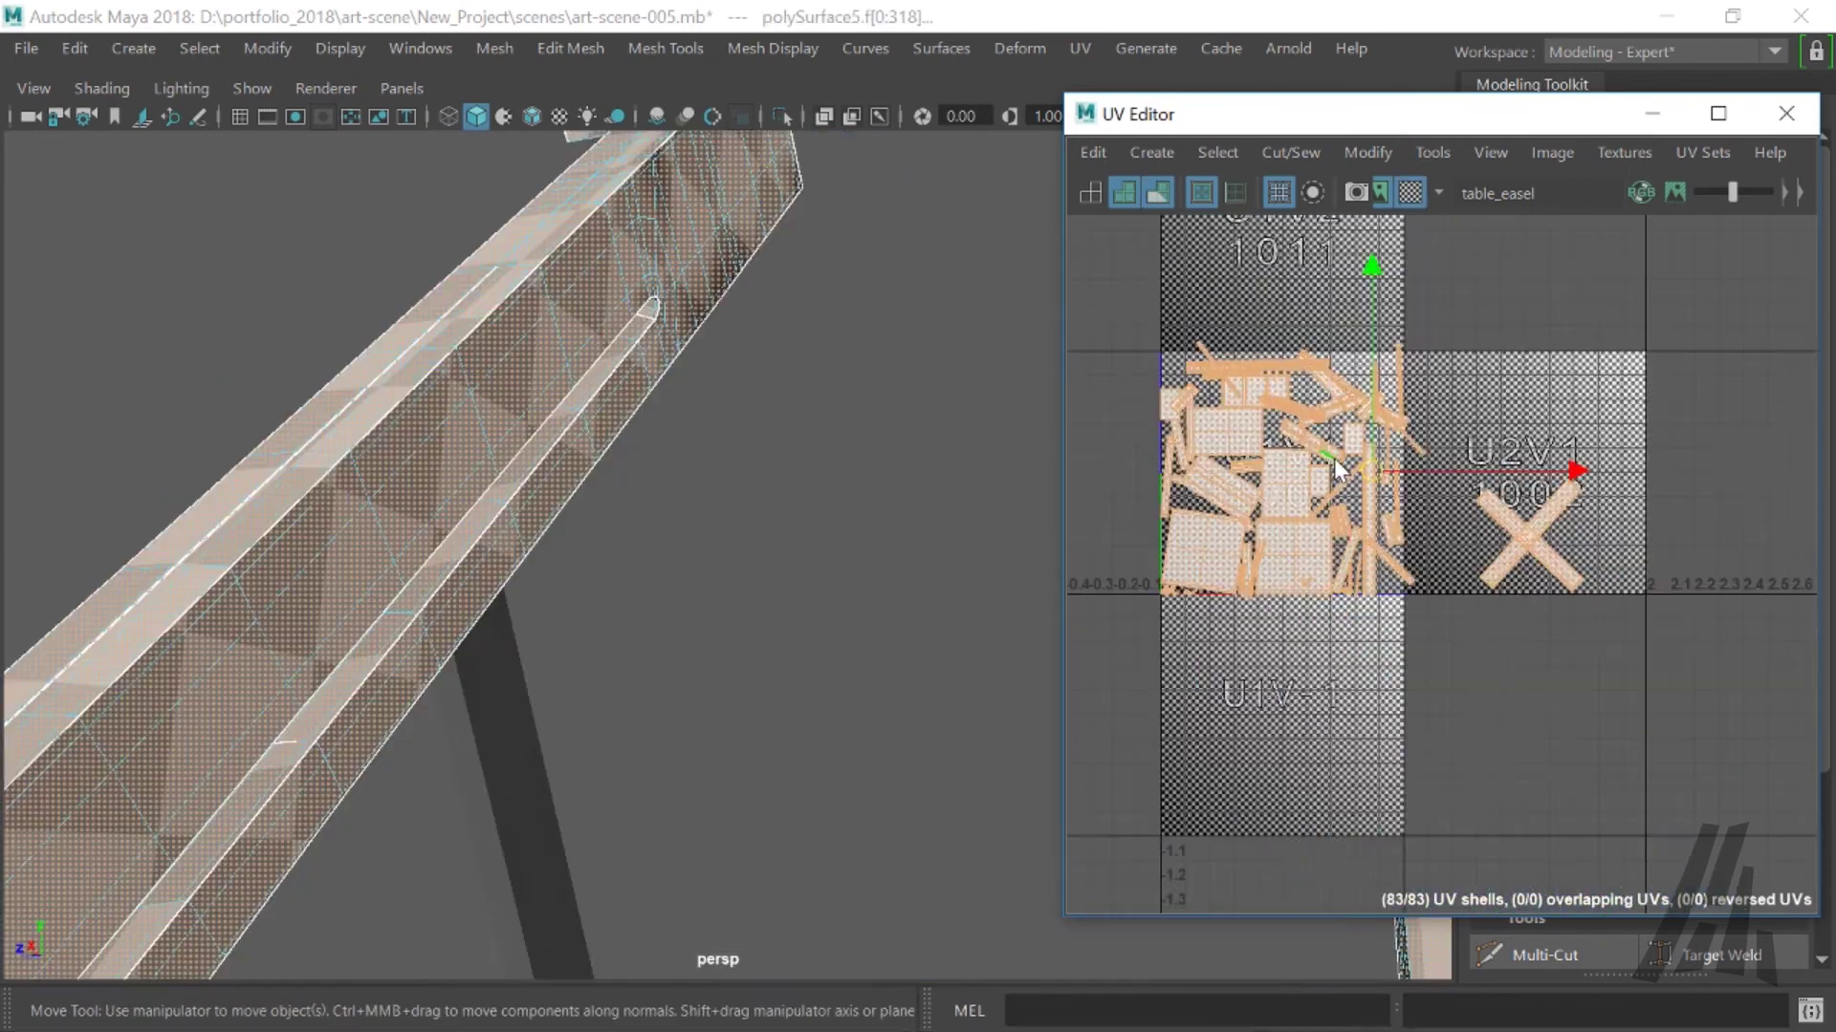
- Lay out all 83 UV shells inside the 0–1 tile, emptying tile 1002, and undo a stray move
{"action": "right_click_drag", "start_coordinate": [1334, 461], "coordinate": [1471, 516]}
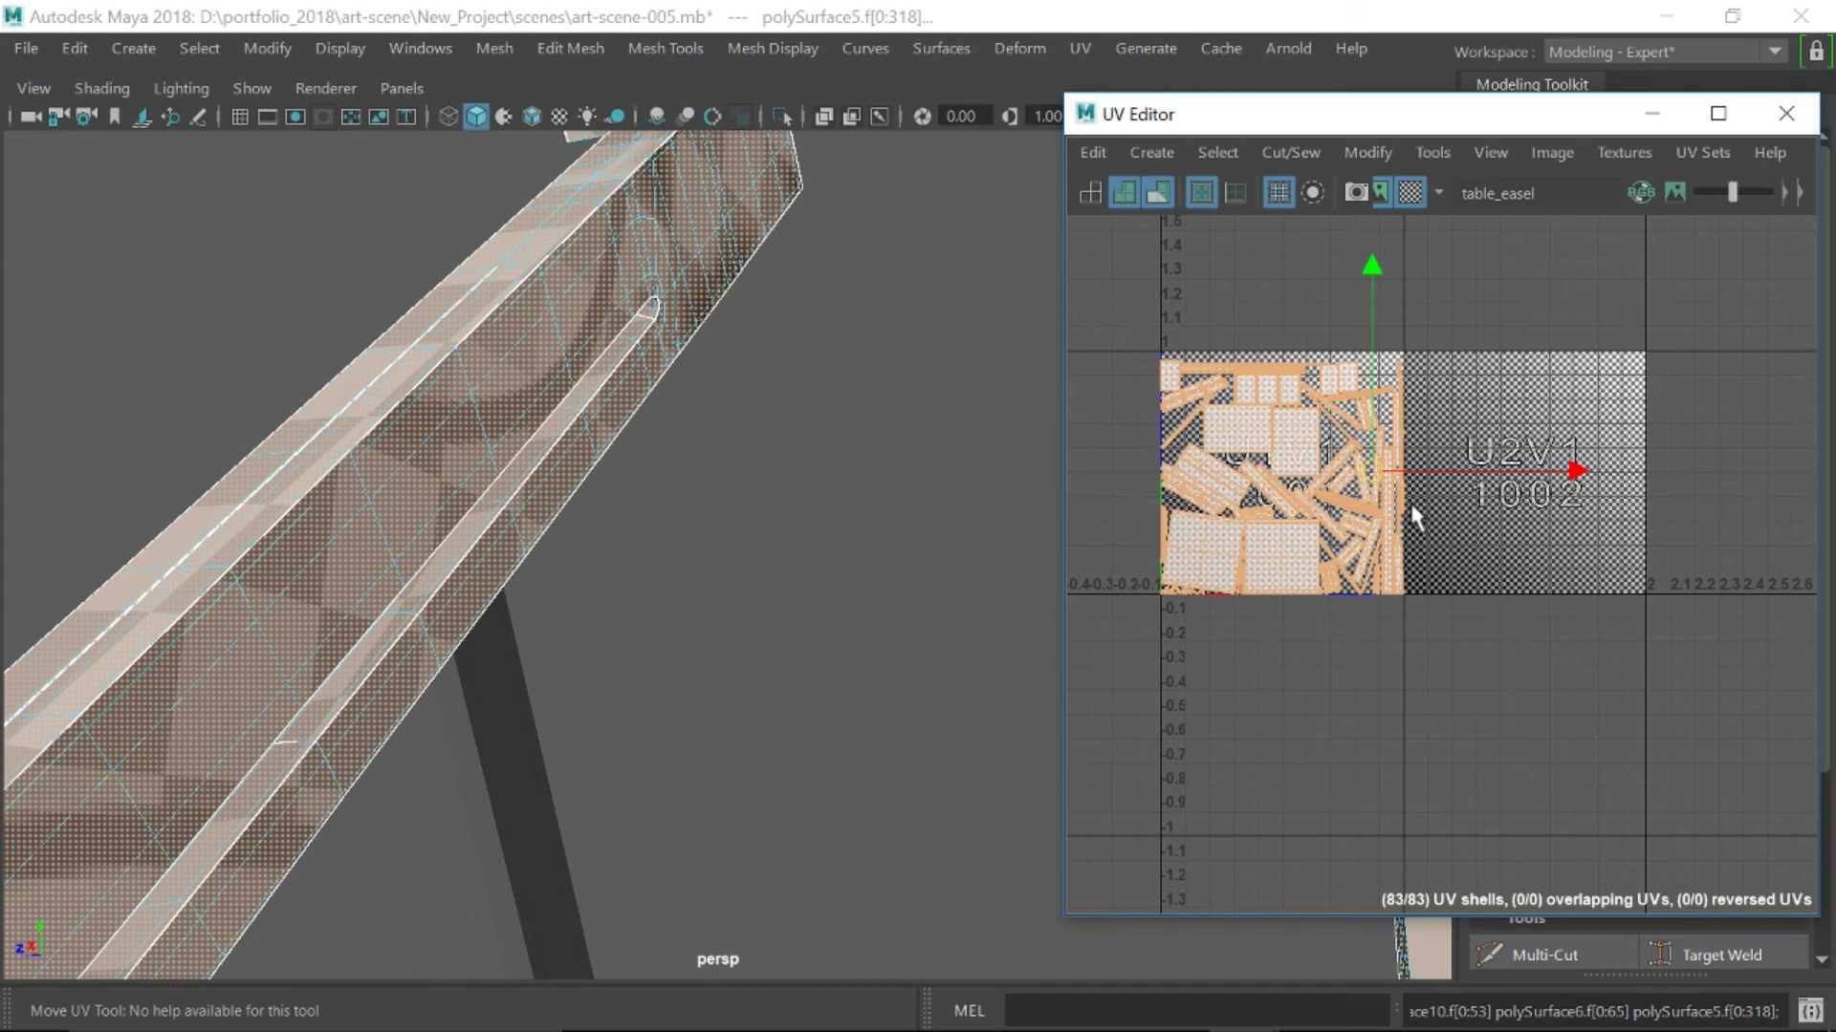
{"action": "scroll", "coordinate": [452, 614], "scroll_direction": "down", "scroll_amount": 6}
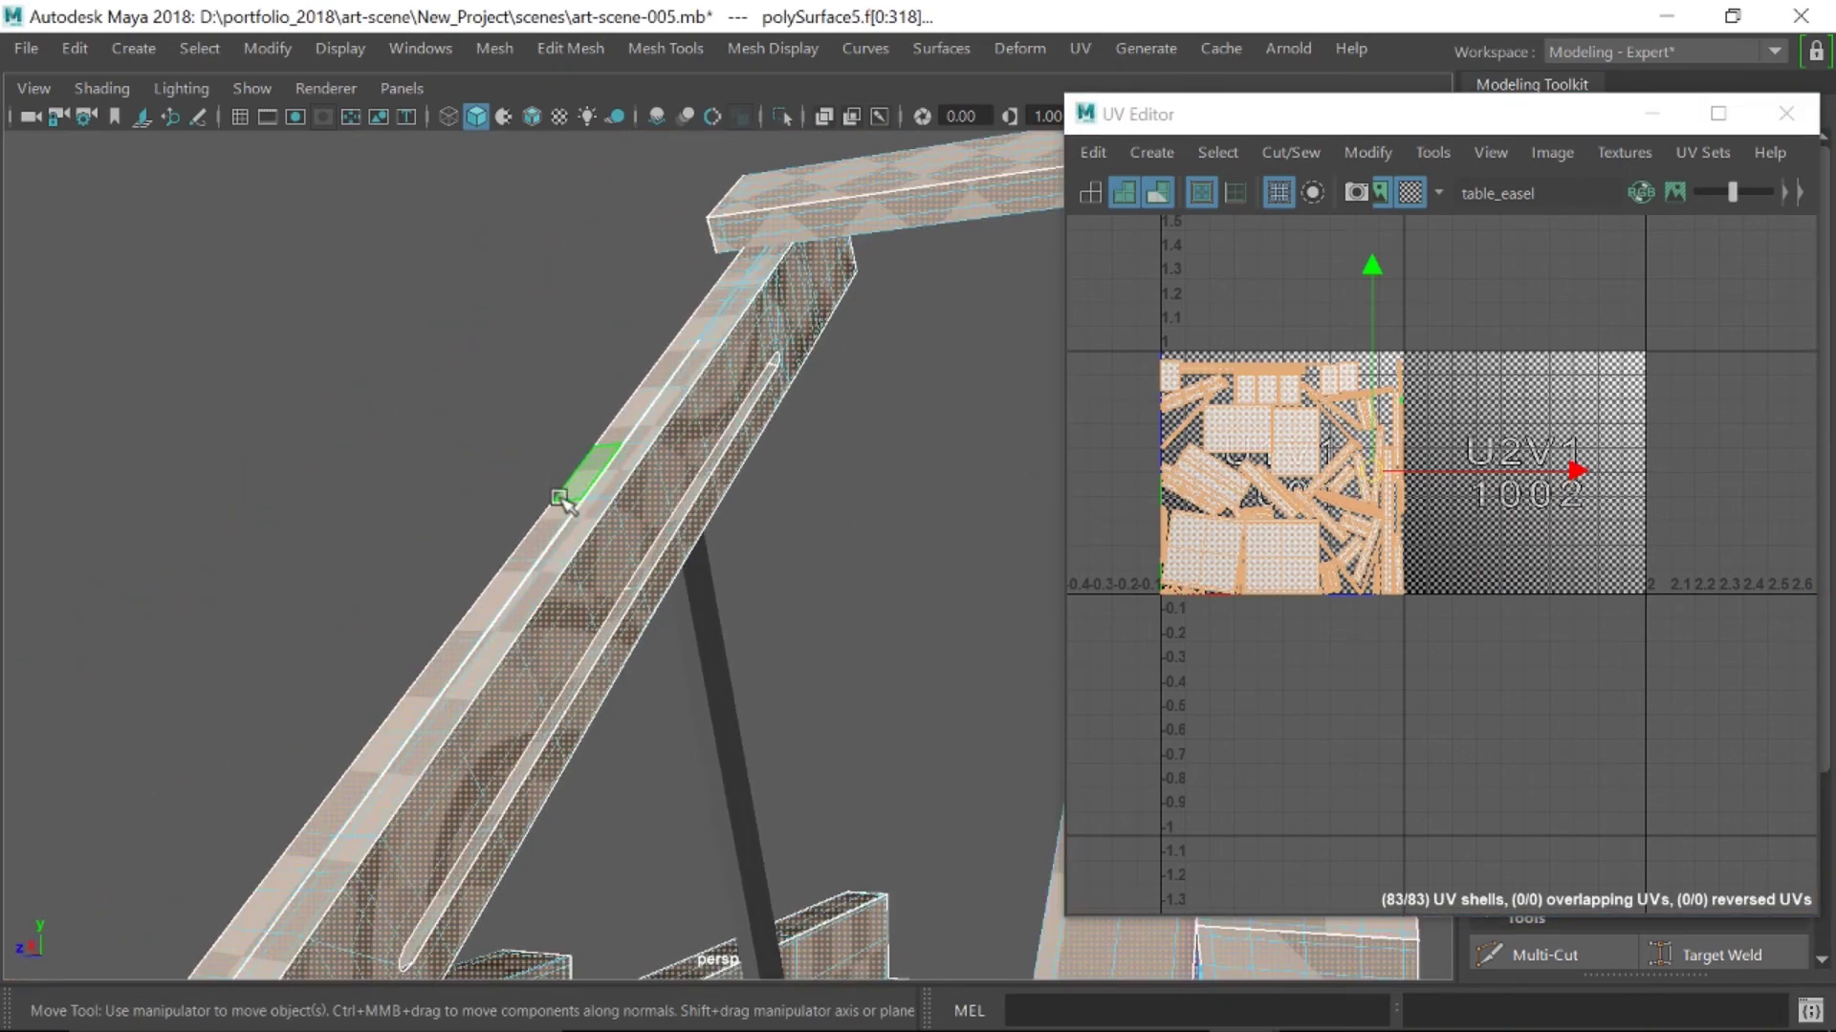
{"action": "left_click_drag", "start_coordinate": [639, 559], "coordinate": [901, 571], "text": "alt"}
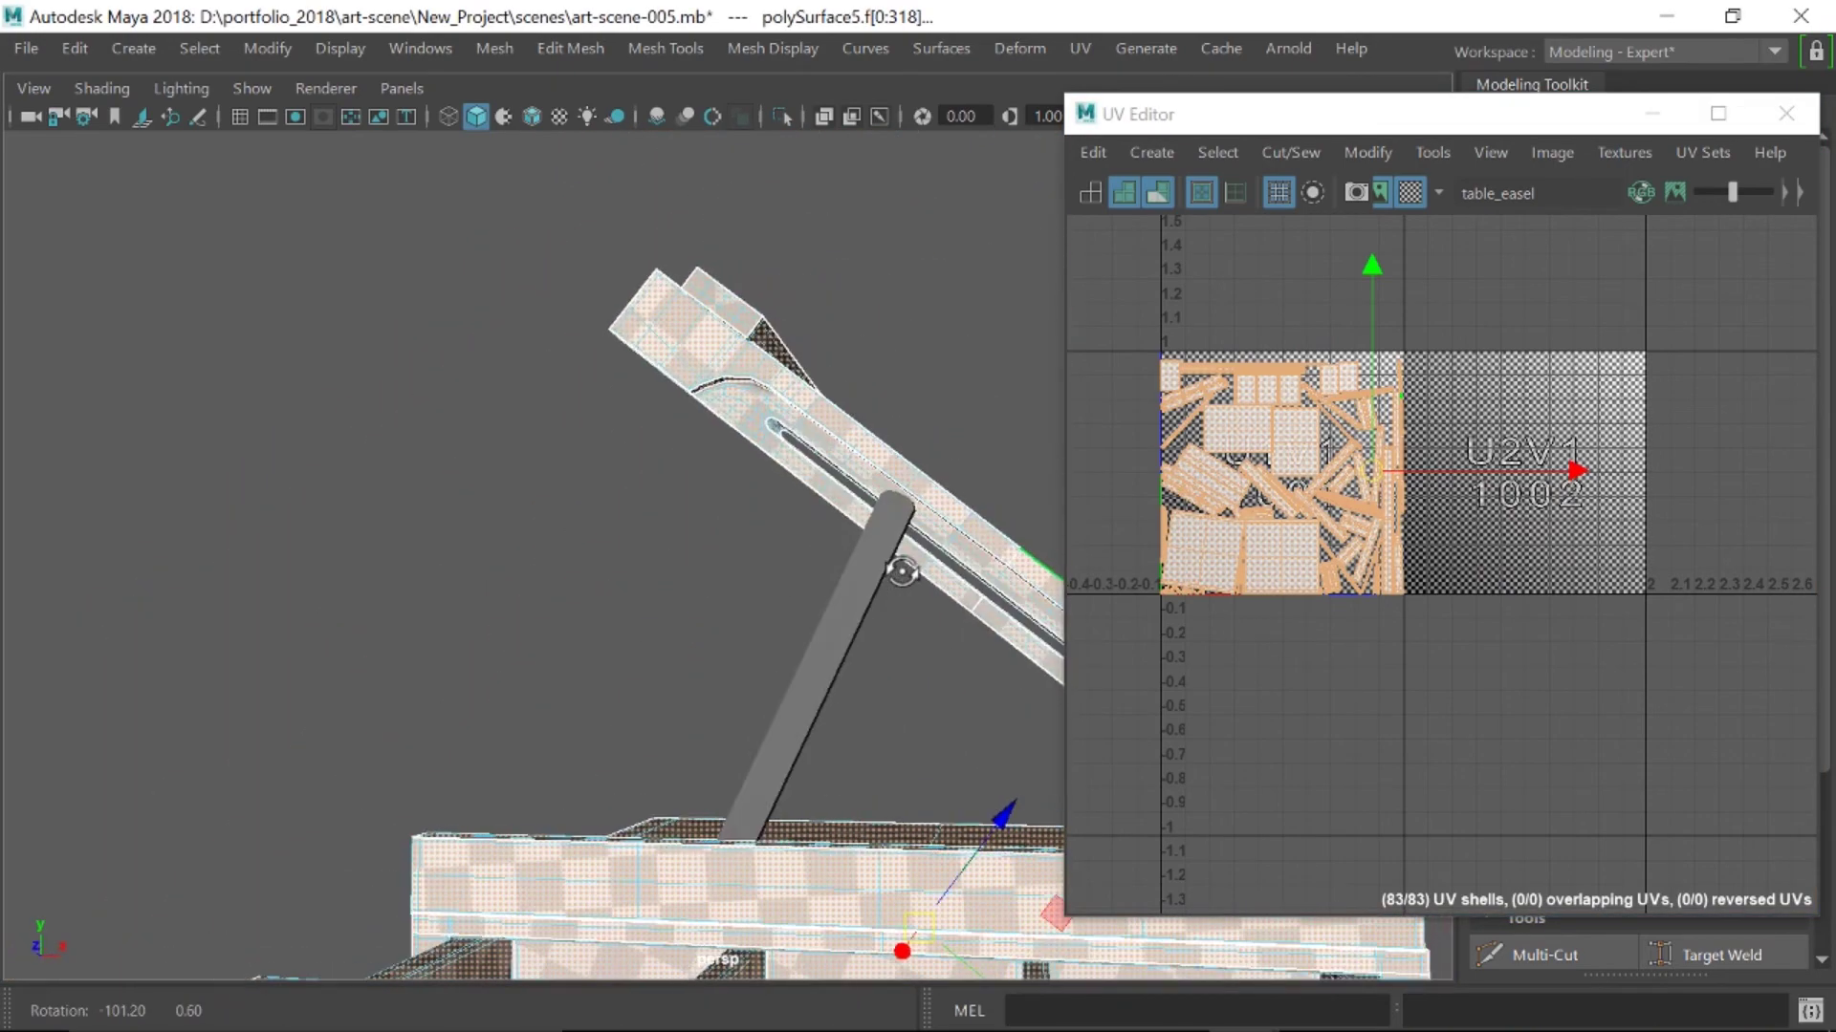
{"action": "key", "text": "ctrl+z"}
{"action": "key", "text": "ctrl+z"}
{"action": "key", "text": "ctrl+z"}
{"action": "key", "text": "ctrl+z"}
{"action": "key", "text": "ctrl+z"}
{"action": "key", "text": "ctrl+z"}
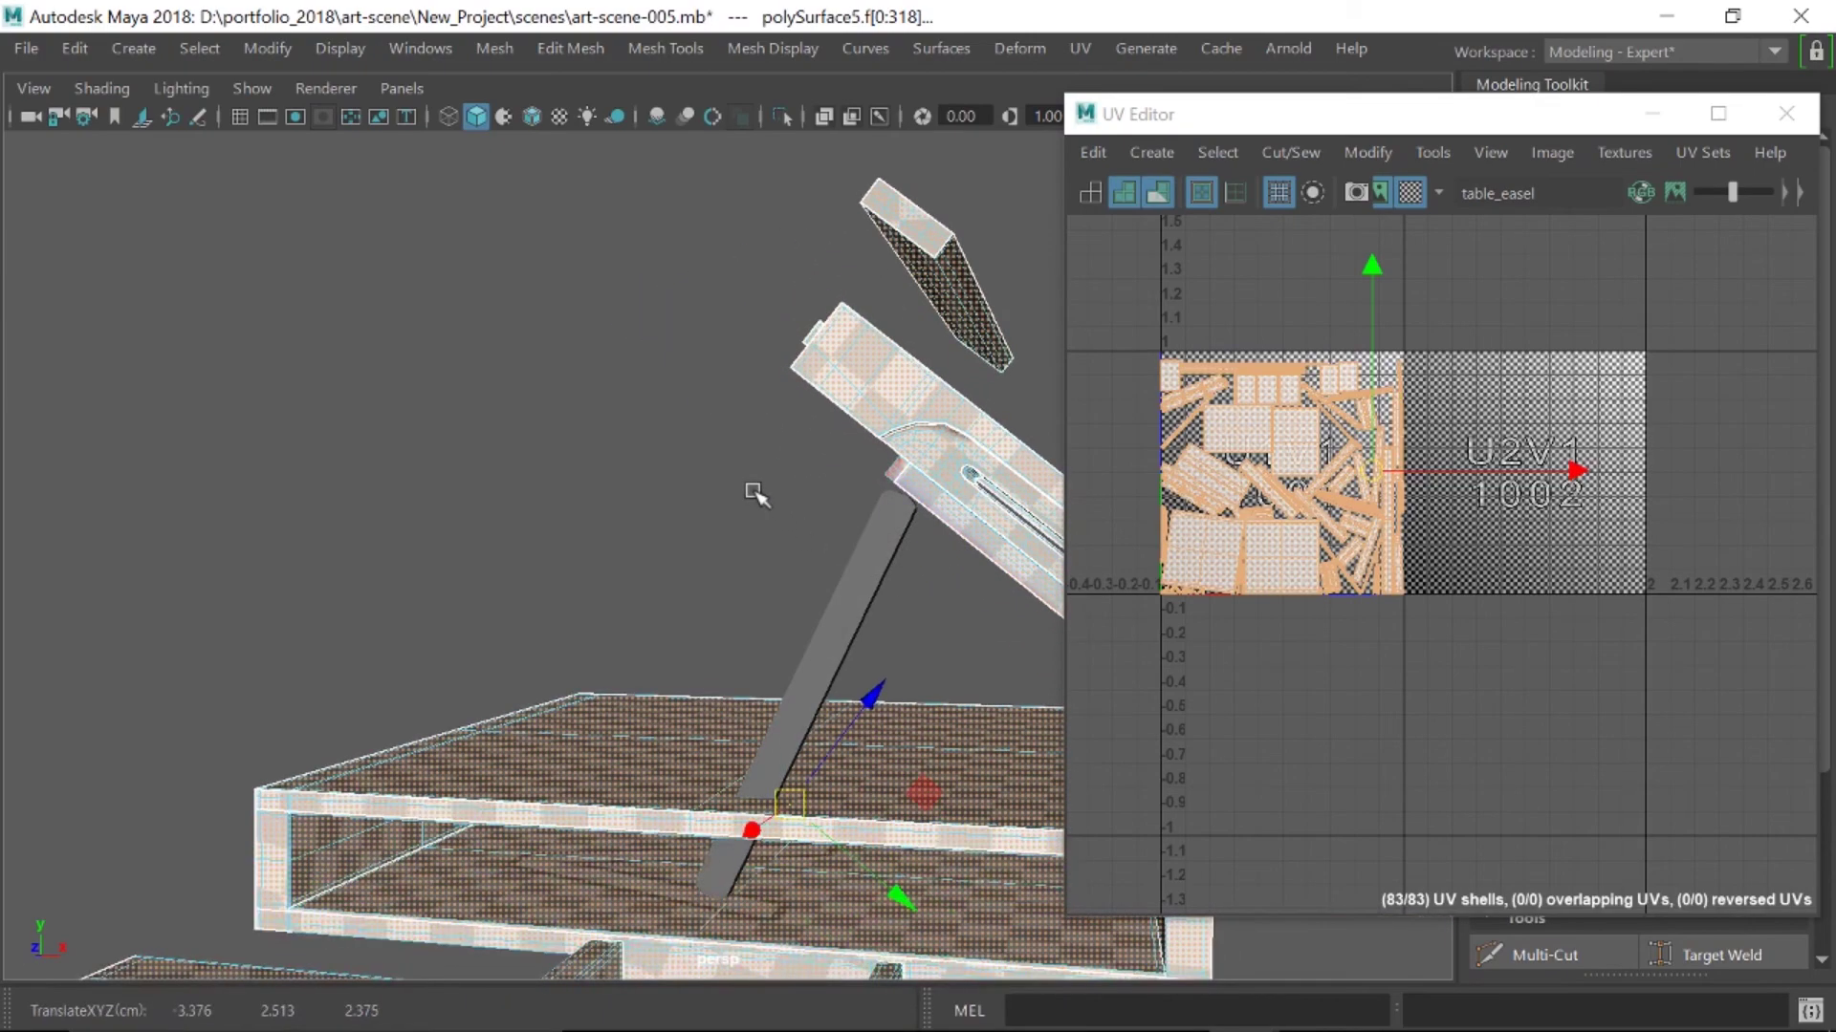